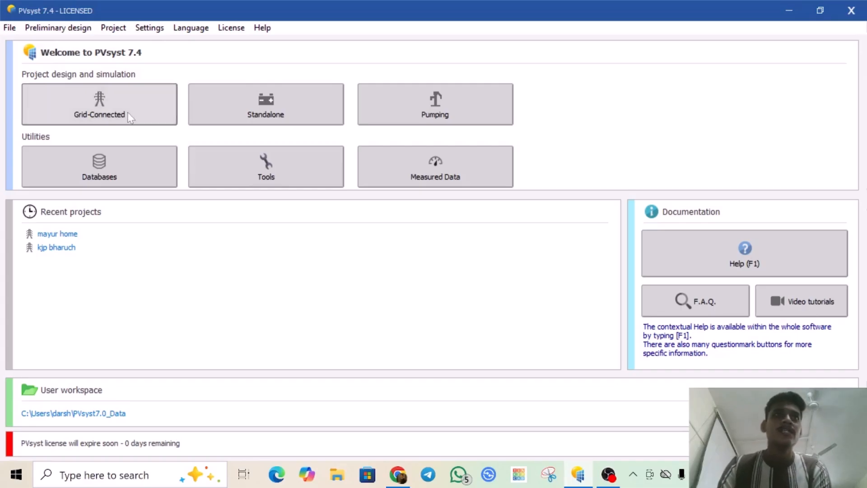
Step: Open the PV module database and list the available modules of all manufacturers
{"action": "left_click", "coordinate": [114, 175]}
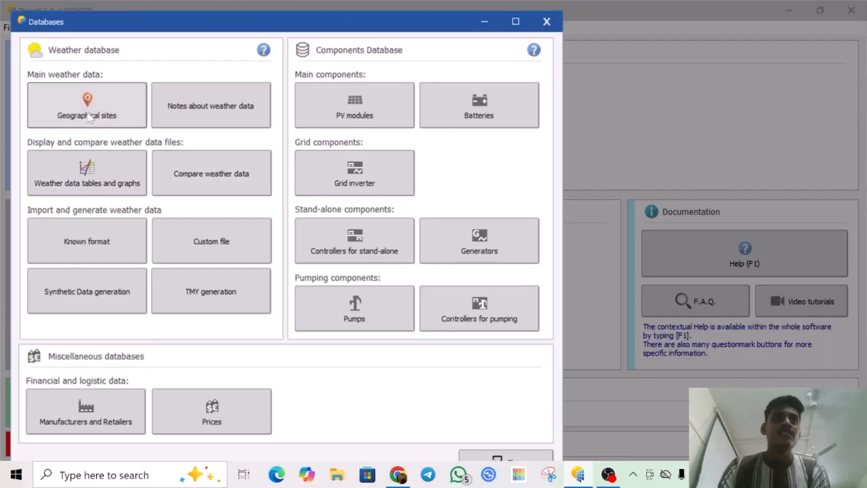
{"action": "left_click", "coordinate": [127, 110]}
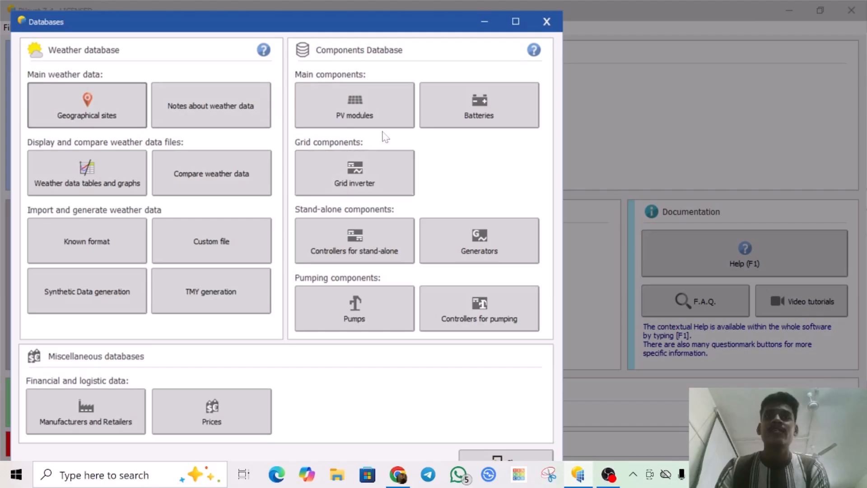
{"action": "left_click", "coordinate": [369, 104]}
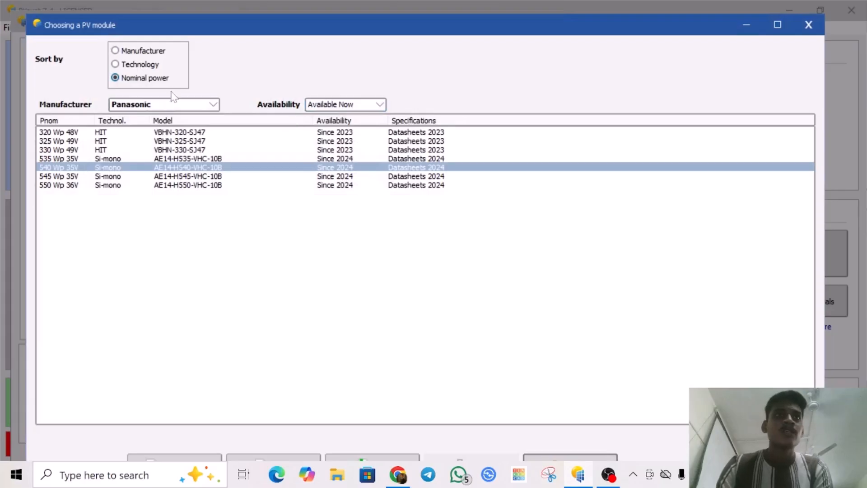
{"action": "left_click", "coordinate": [180, 105]}
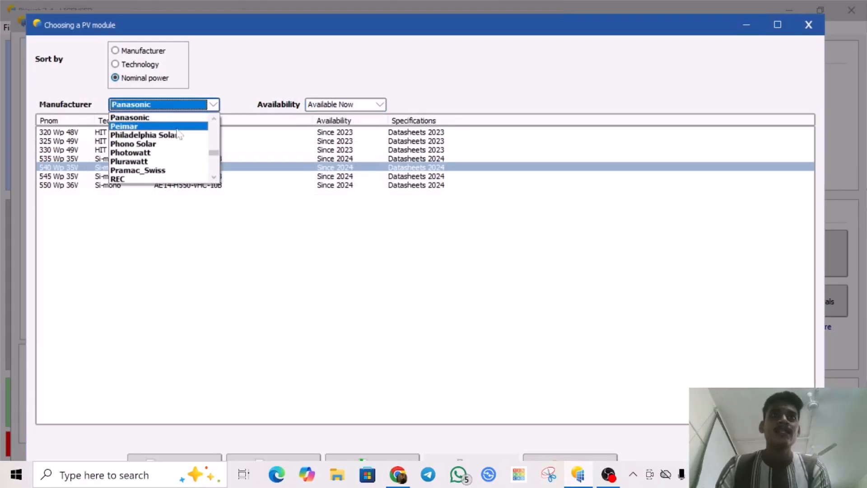
{"action": "left_click_drag", "start_coordinate": [219, 156], "coordinate": [218, 128]}
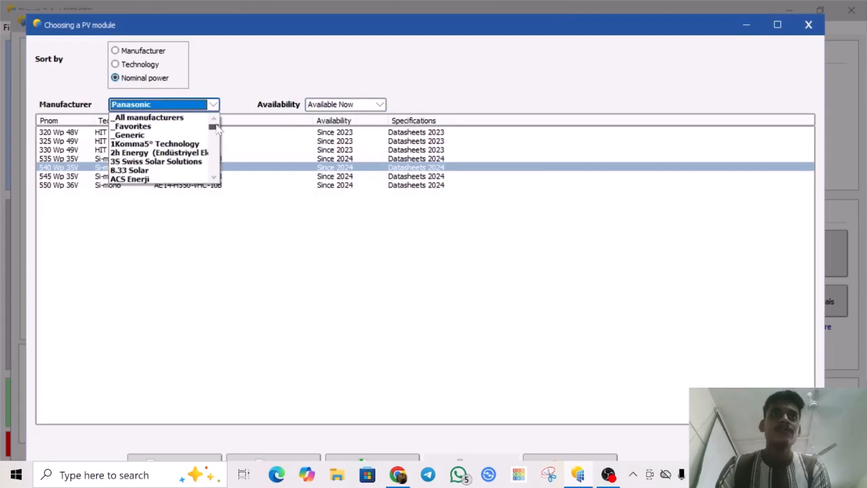
{"action": "left_click", "coordinate": [183, 117]}
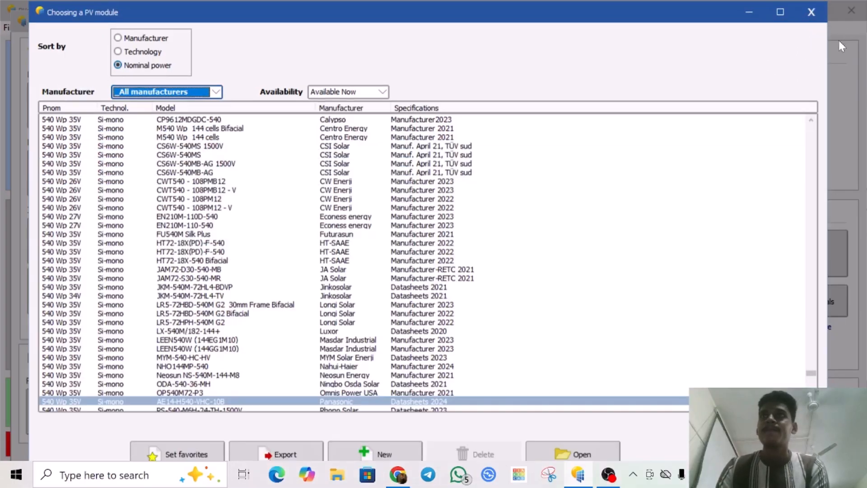
Step: View a blank PV module definition, cancel it and close the module list
{"action": "left_click", "coordinate": [385, 452]}
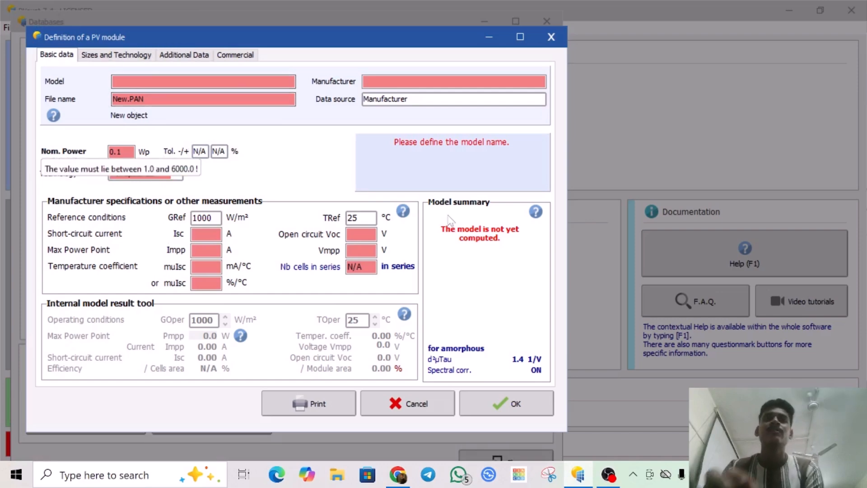
{"action": "left_click", "coordinate": [419, 407]}
{"action": "left_click", "coordinate": [382, 168]}
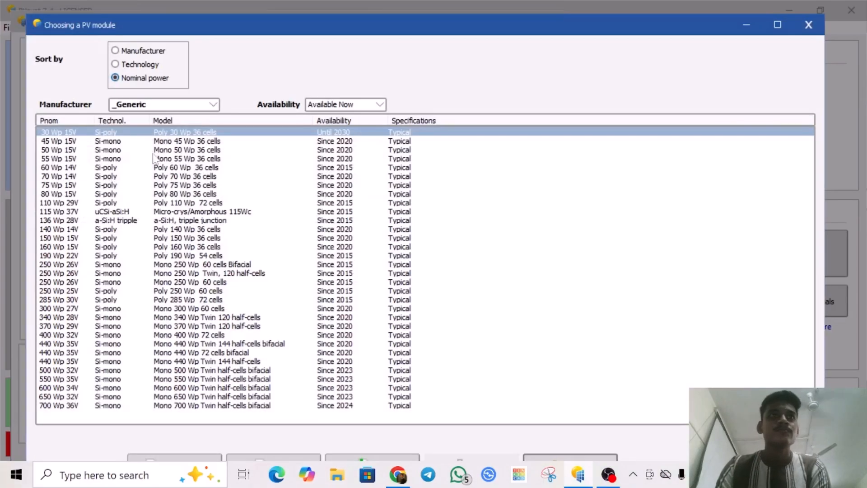
{"action": "left_click", "coordinate": [822, 21]}
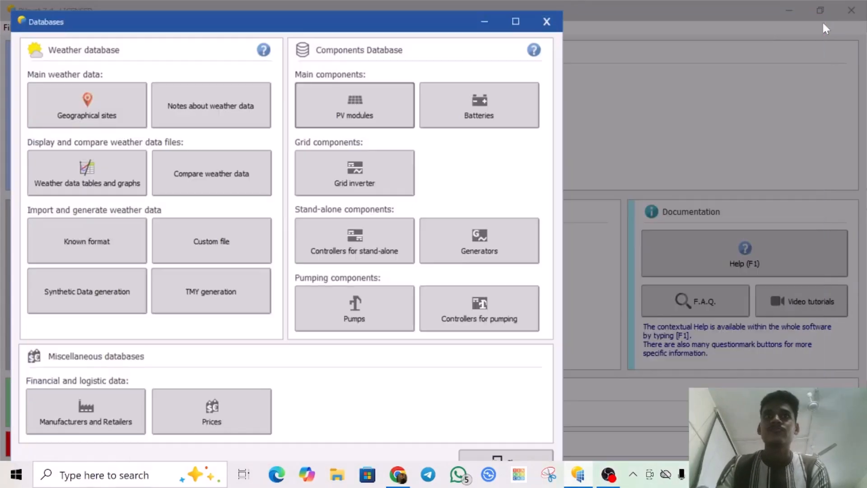
Step: Browse the manufacturers in the grid inverter database, and close the inverter list and the databases window
{"action": "left_click", "coordinate": [384, 161]}
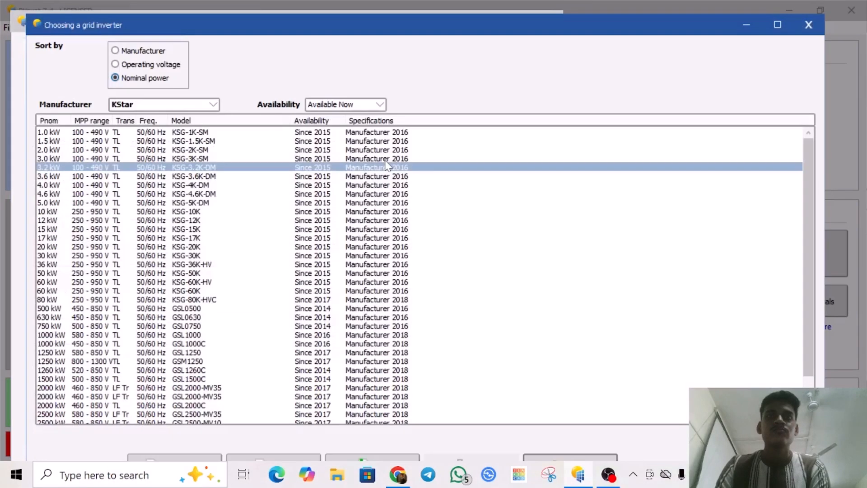
{"action": "left_click", "coordinate": [180, 107]}
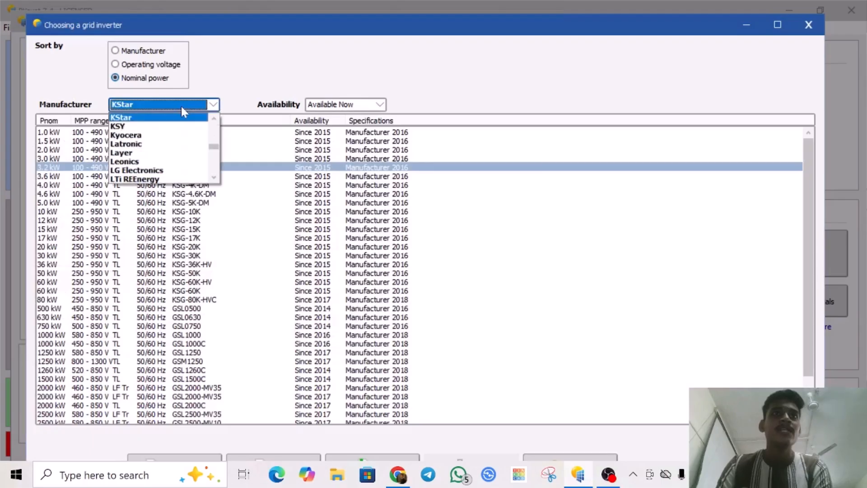
{"action": "scroll", "coordinate": [172, 132], "scroll_direction": "up", "scroll_amount": 4}
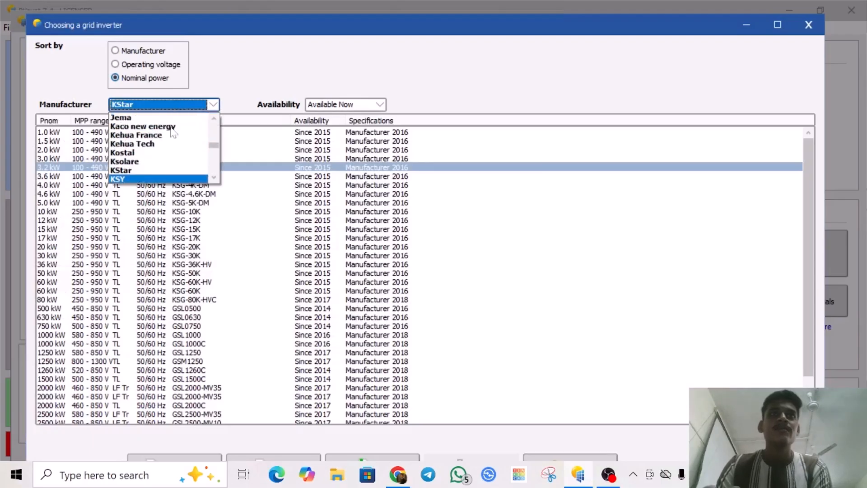
{"action": "scroll", "coordinate": [172, 132], "scroll_direction": "up", "scroll_amount": 2}
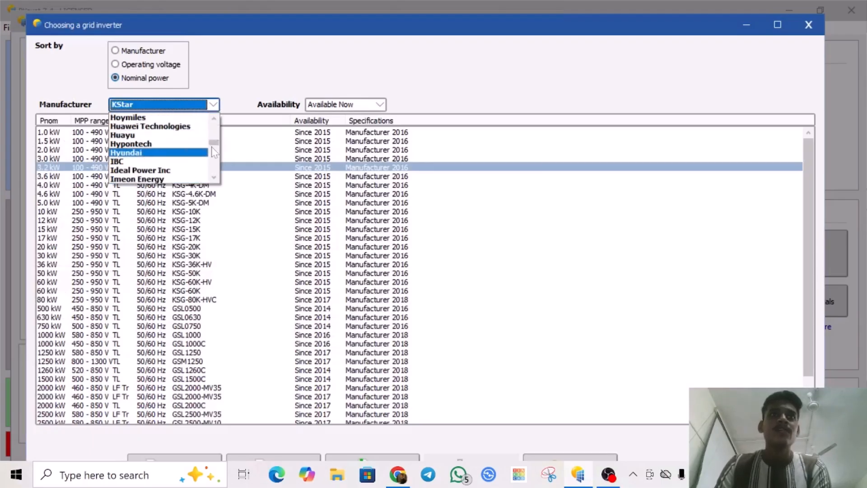
{"action": "left_click_drag", "start_coordinate": [215, 146], "coordinate": [215, 118]}
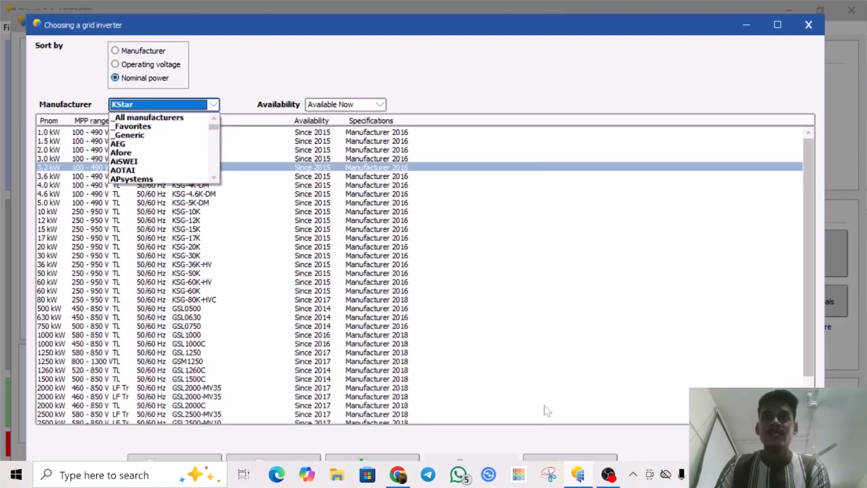
{"action": "left_click", "coordinate": [623, 22]}
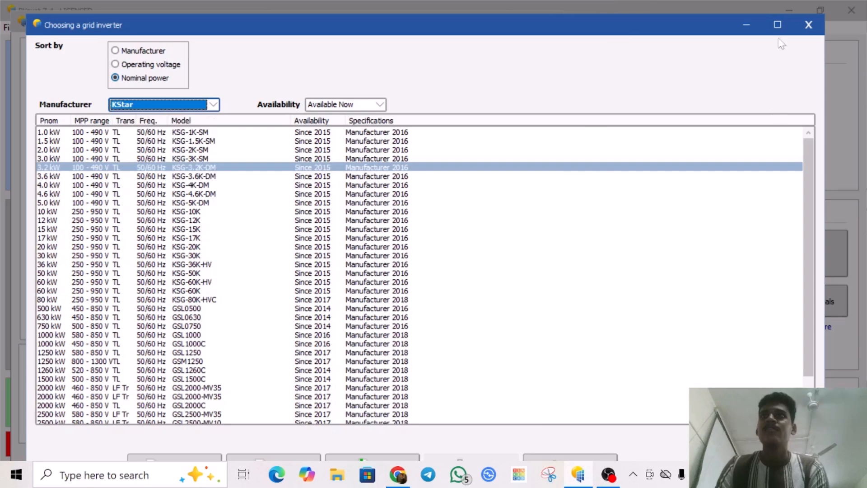
{"action": "left_click", "coordinate": [809, 25]}
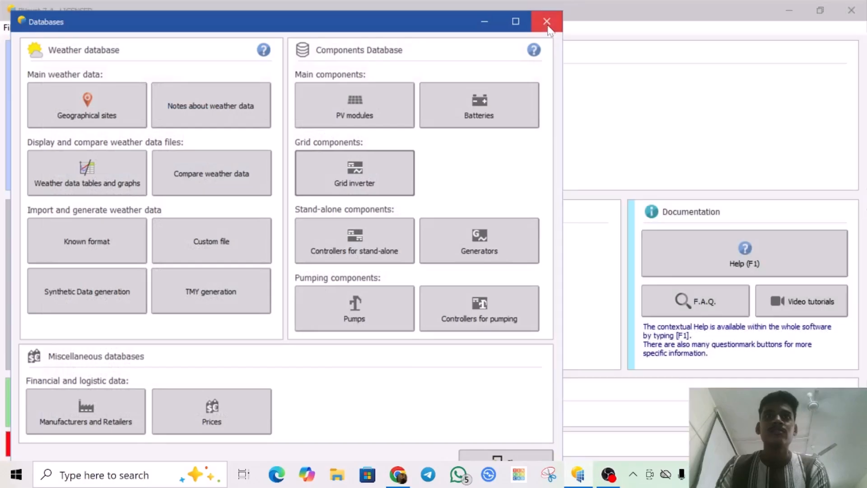
{"action": "left_click", "coordinate": [547, 21]}
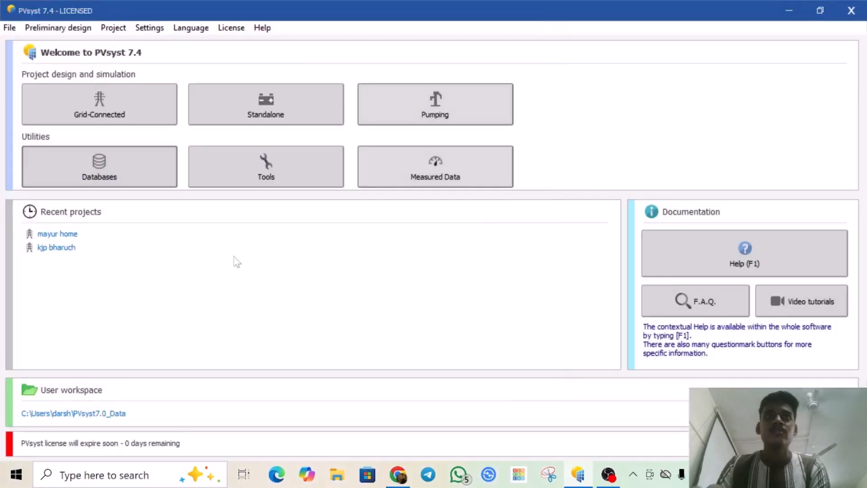
Step: Start a new grid-connected project and enter the client's first name as the project's name
{"action": "left_click", "coordinate": [102, 118]}
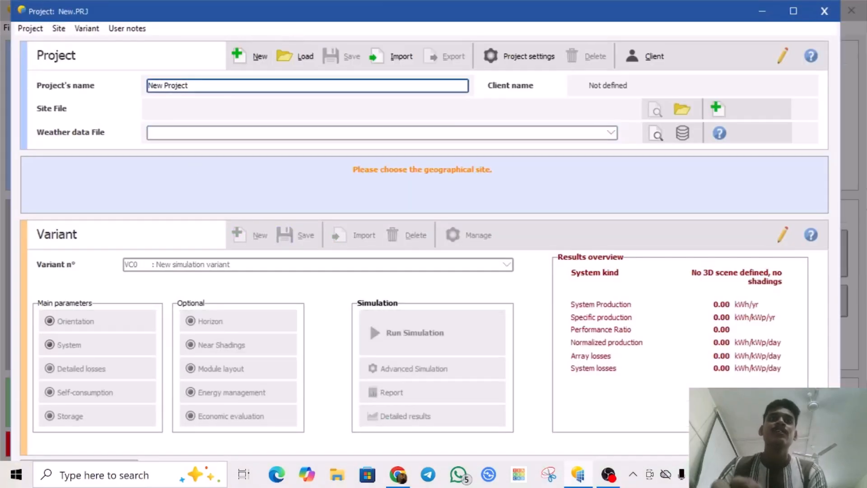
{"action": "left_click_drag", "start_coordinate": [189, 86], "coordinate": [148, 85]}
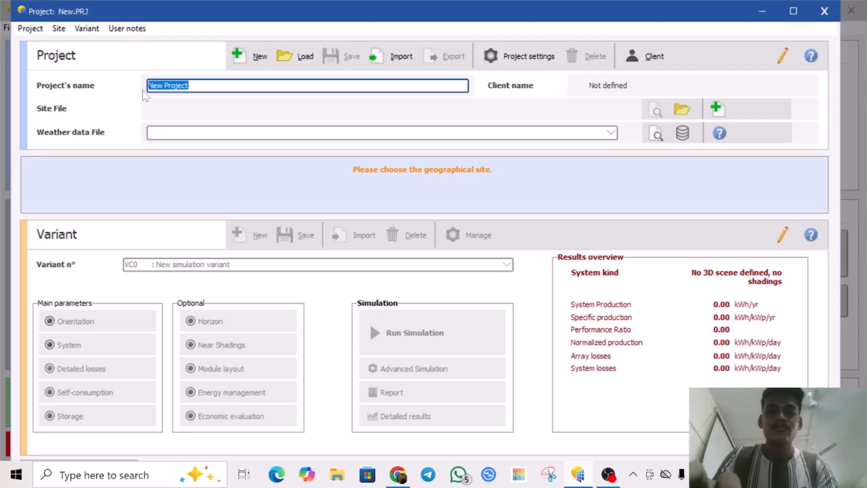
{"action": "type", "text": "mayur"}
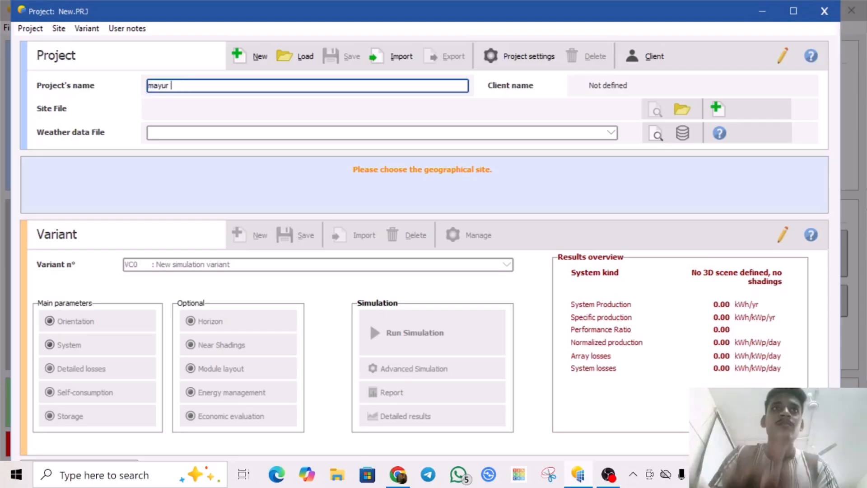
{"action": "key", "text": "Return"}
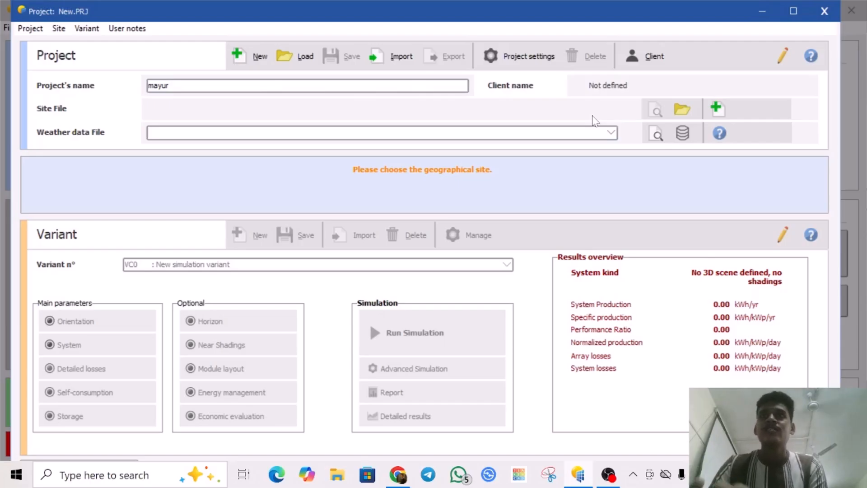
Step: Browse the existing Asian geographical sites for the project and close the list without choosing one
{"action": "left_click", "coordinate": [695, 112]}
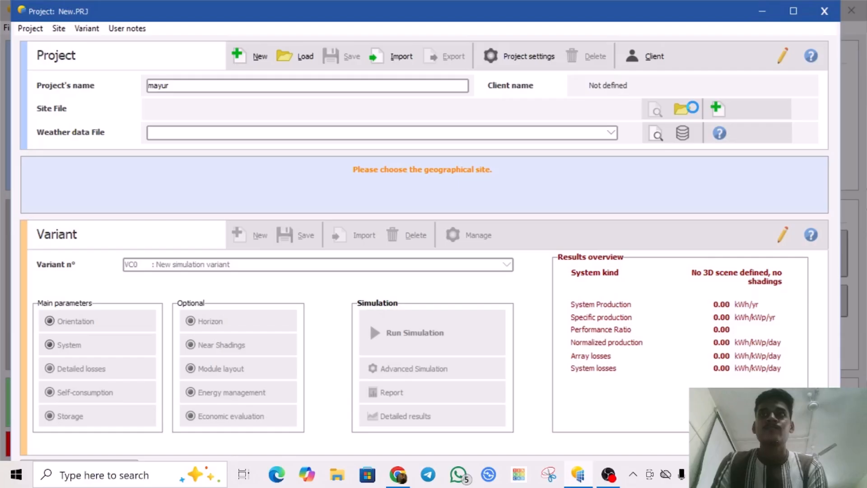
{"action": "left_click", "coordinate": [689, 109]}
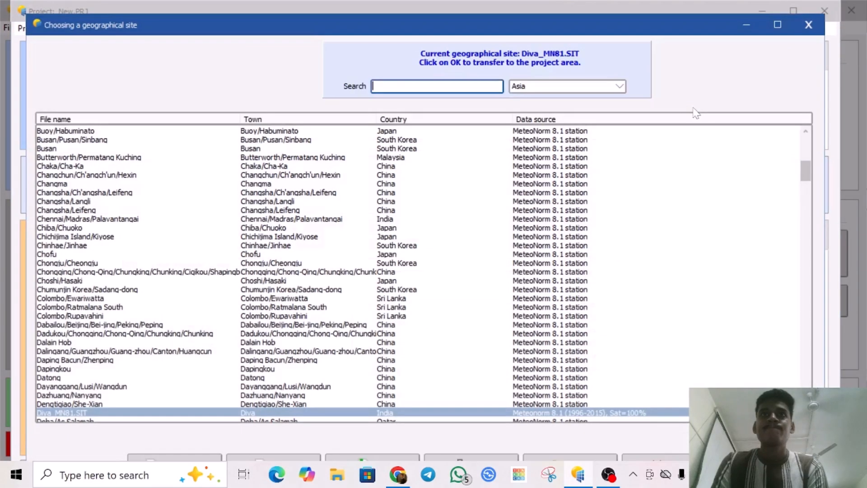
{"action": "scroll", "coordinate": [336, 221], "scroll_direction": "down", "scroll_amount": 1}
{"action": "scroll", "coordinate": [335, 222], "scroll_direction": "down", "scroll_amount": 15}
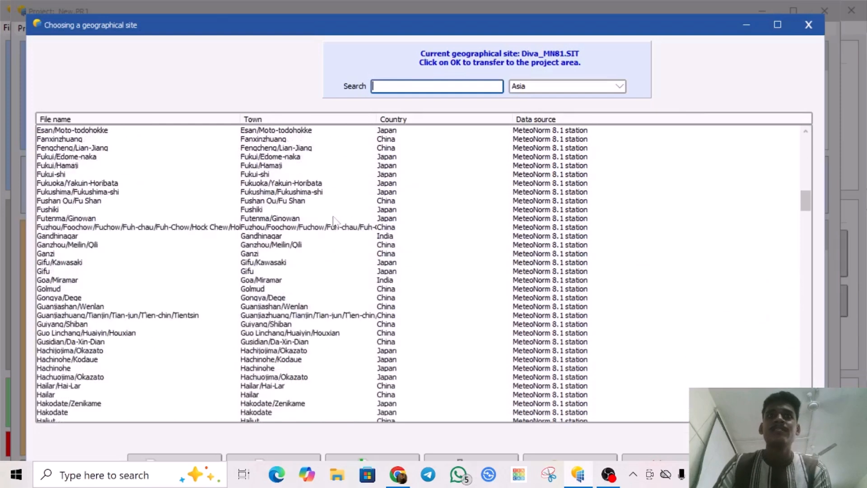
{"action": "scroll", "coordinate": [335, 221], "scroll_direction": "down", "scroll_amount": 20}
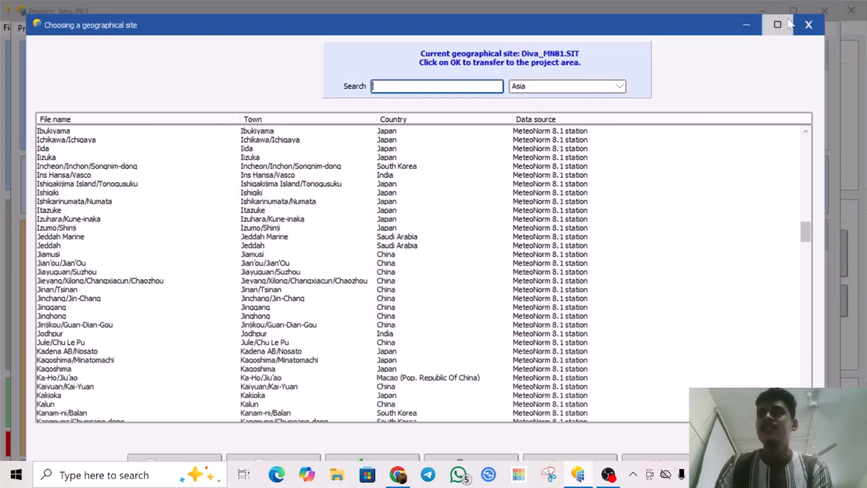
{"action": "left_click", "coordinate": [808, 25]}
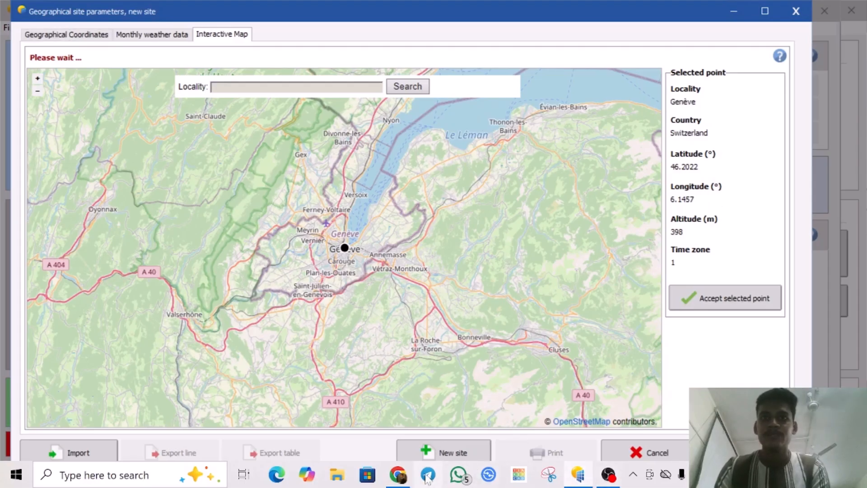
Step: Switch to Google Maps in Chrome and copy the coordinates of the house just below the recently viewed marker
{"action": "left_click", "coordinate": [401, 480]}
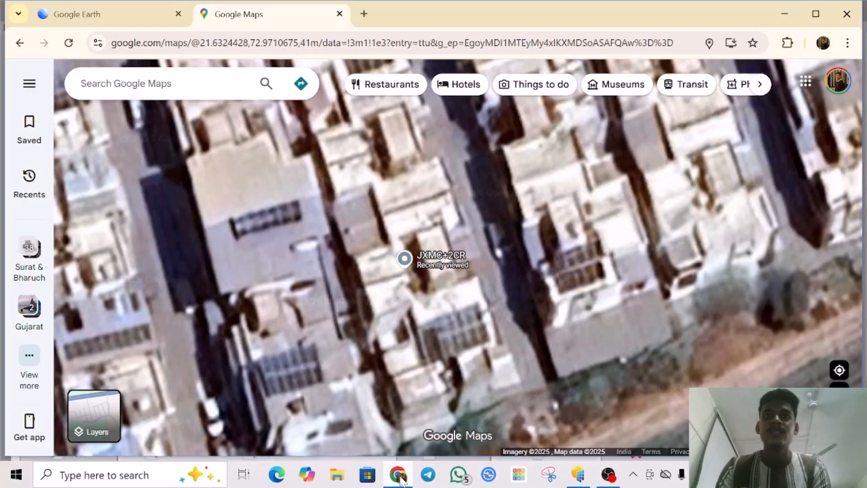
{"action": "right_click", "coordinate": [409, 296]}
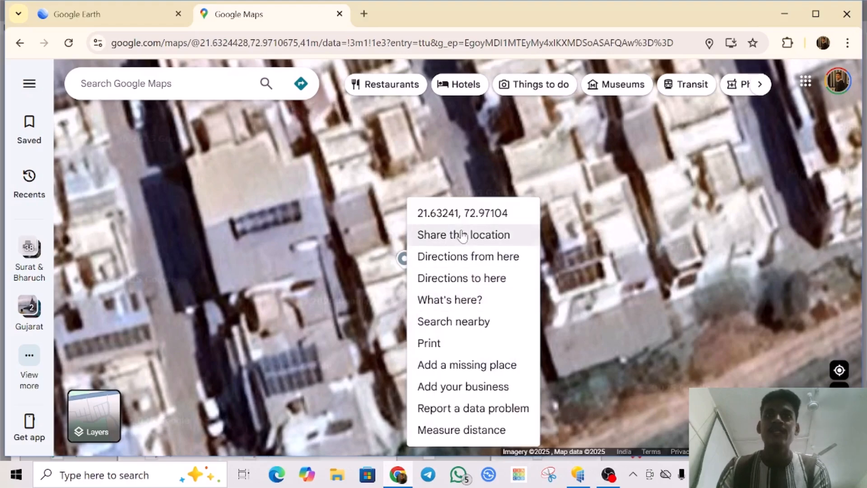
{"action": "left_click", "coordinate": [468, 218]}
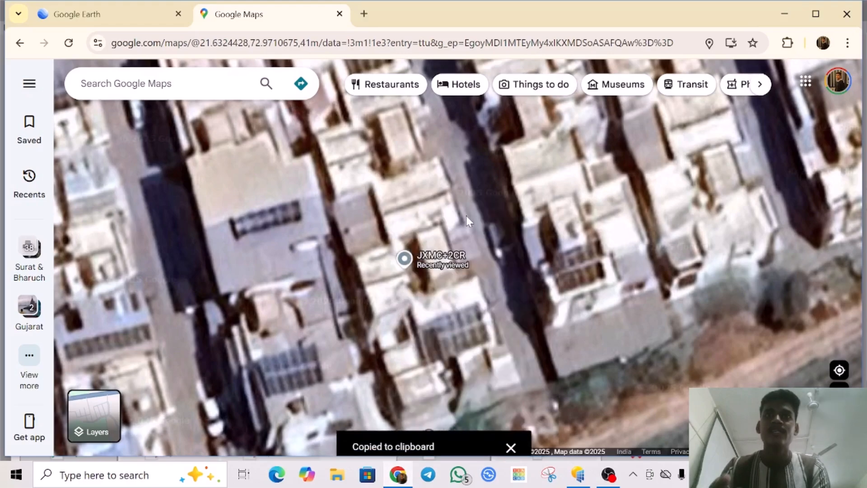
Step: Return to PVsyst, search the interactive map for the copied coordinates, and accept the found point in Diva, India, as the new site
{"action": "left_click", "coordinate": [578, 475]}
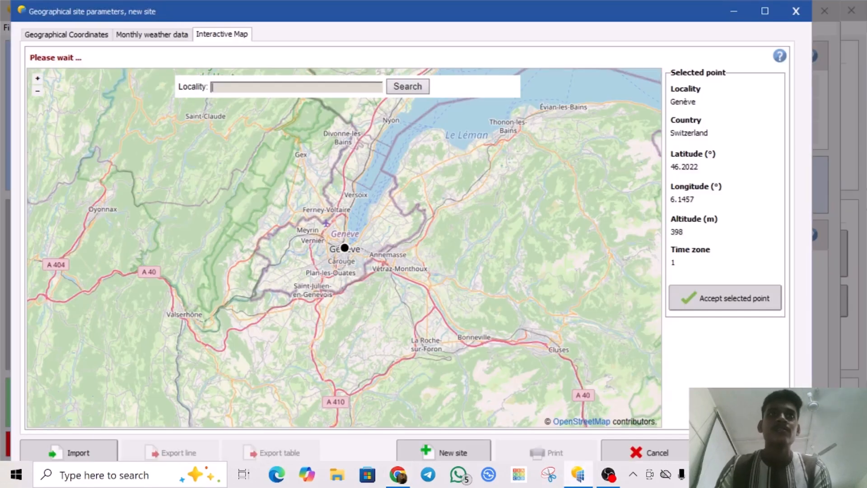
{"action": "key", "text": "ctrl+v"}
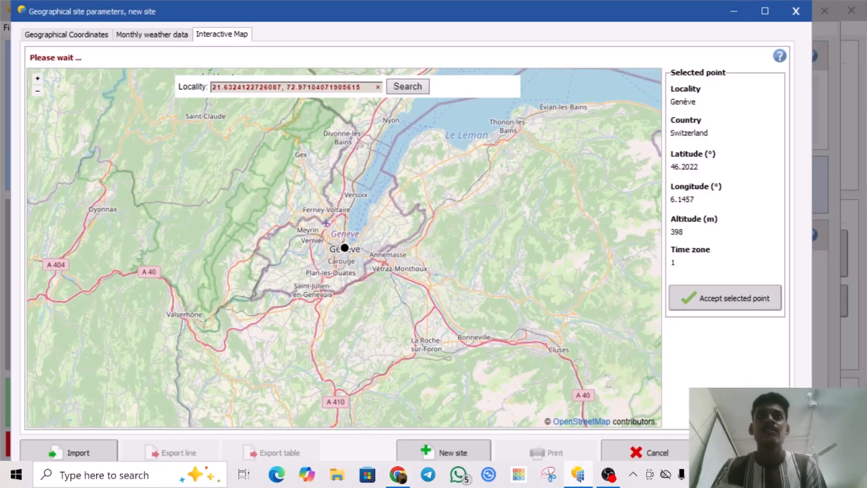
{"action": "left_click", "coordinate": [397, 89]}
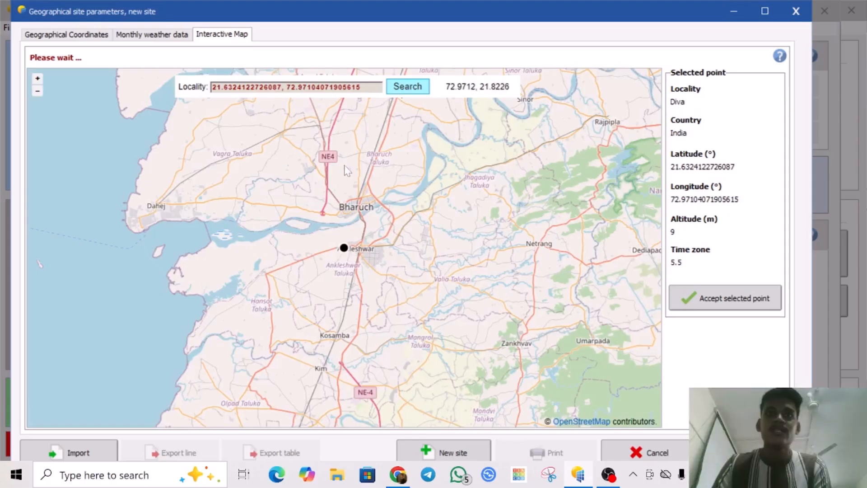
{"action": "scroll", "coordinate": [344, 240], "scroll_direction": "up", "scroll_amount": 3}
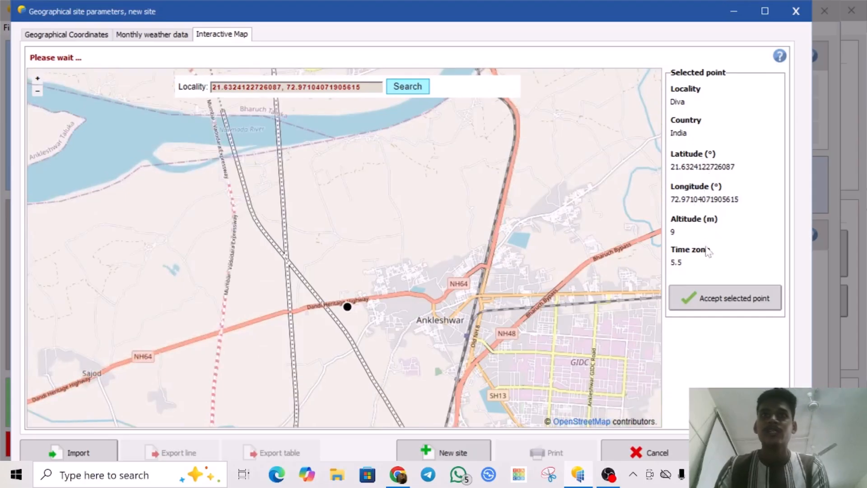
{"action": "left_click", "coordinate": [715, 300]}
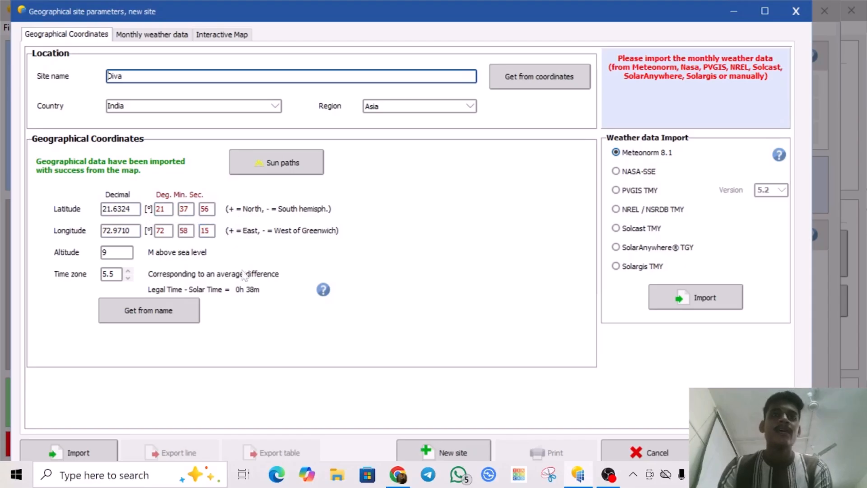
{"action": "left_click", "coordinate": [113, 252]}
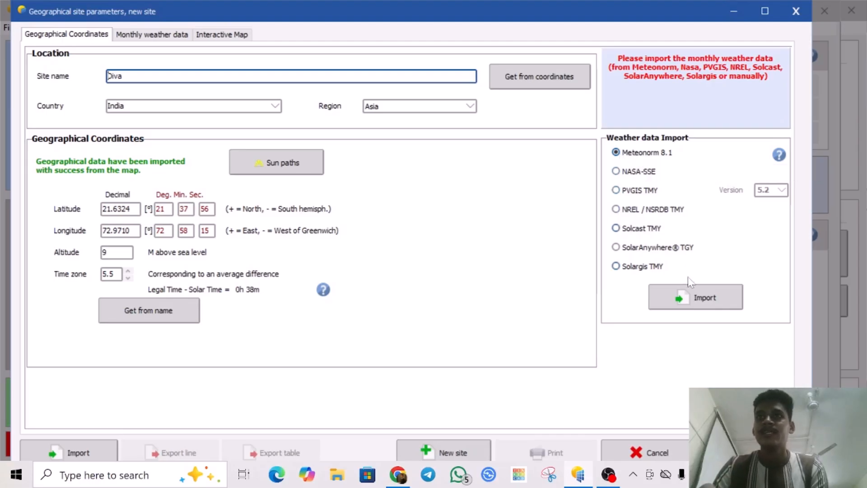
Step: Import the Meteonorm 8.1 monthly weather data for the Diva site, check the daily irradiation values, and return the units to kWh/m²/mth
{"action": "left_click", "coordinate": [681, 297]}
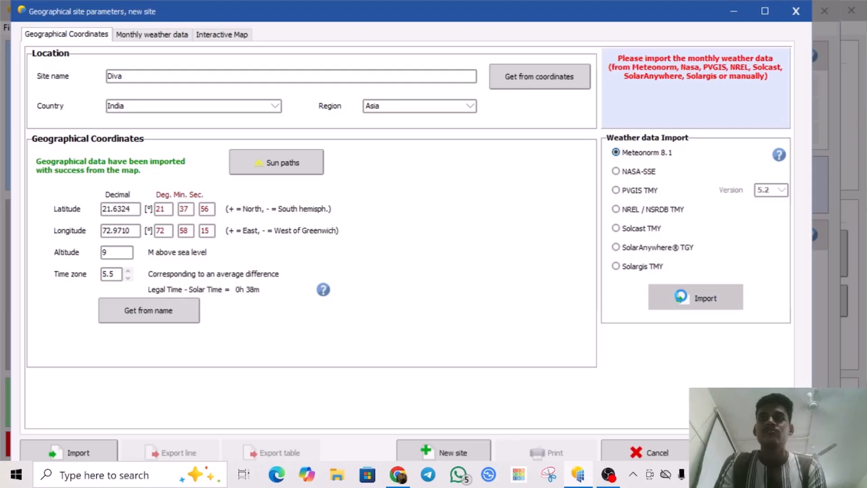
{"action": "left_click", "coordinate": [684, 298]}
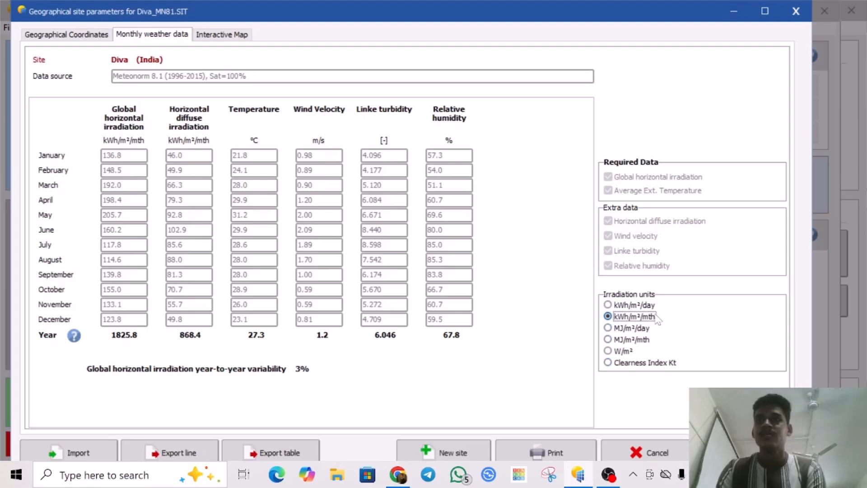
{"action": "left_click", "coordinate": [618, 306]}
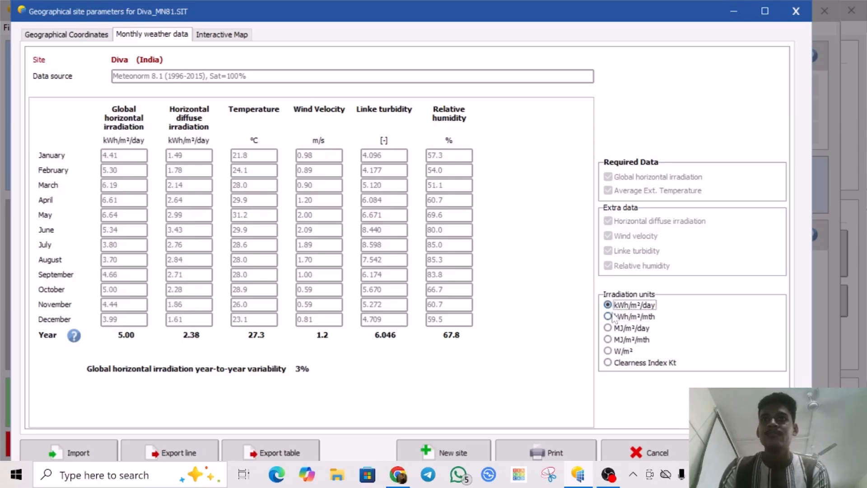
{"action": "left_click", "coordinate": [609, 317]}
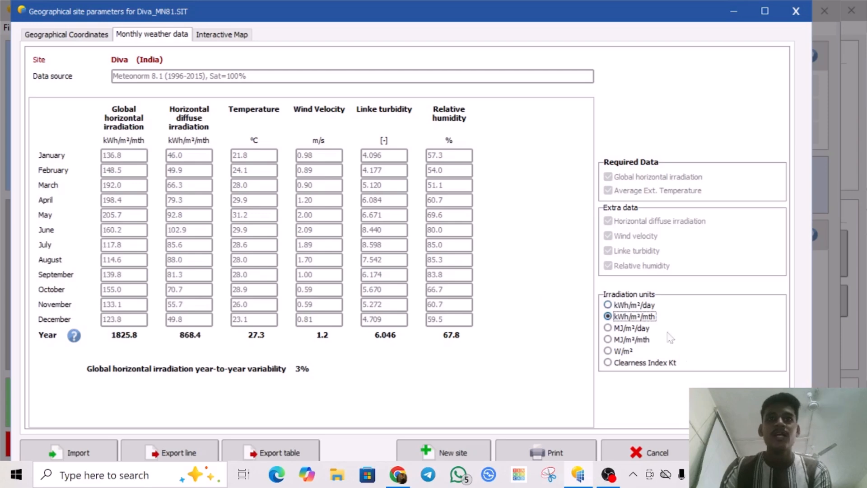
Step: Save the site by overwriting Diva_MN81.SIT and save its synthetic hourly weather data as Diva_MN81_SYN
{"action": "left_click", "coordinate": [748, 452]}
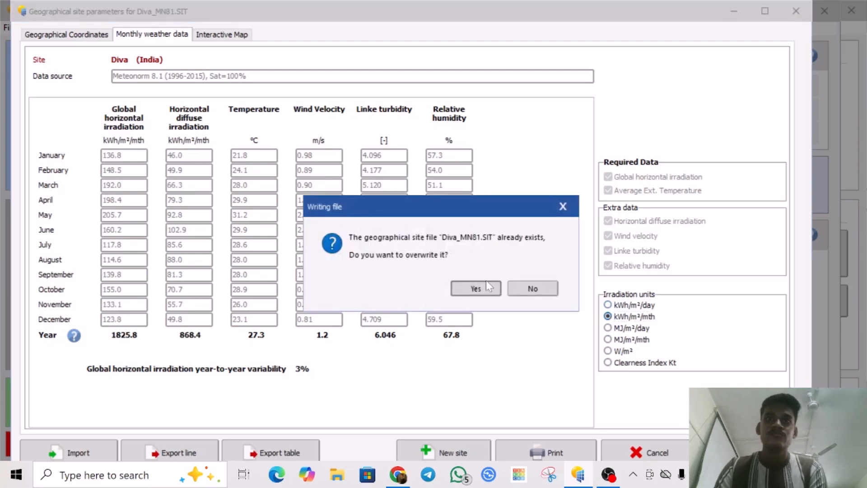
{"action": "left_click", "coordinate": [487, 283]}
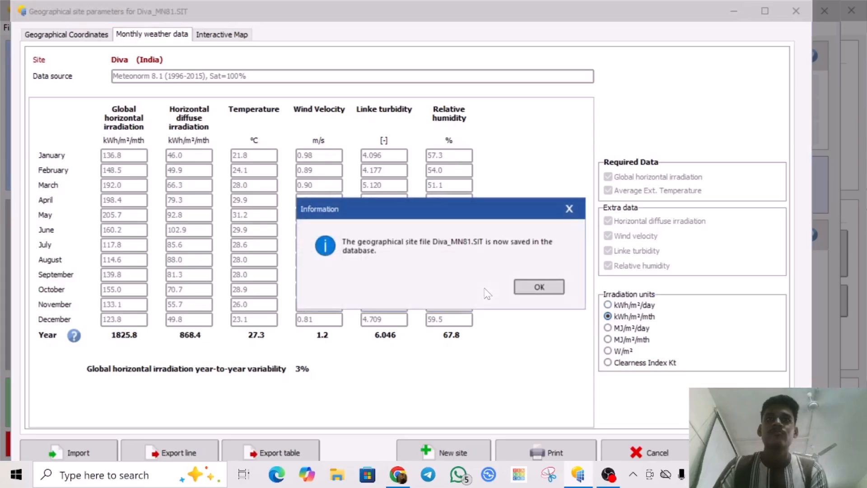
{"action": "left_click", "coordinate": [527, 289]}
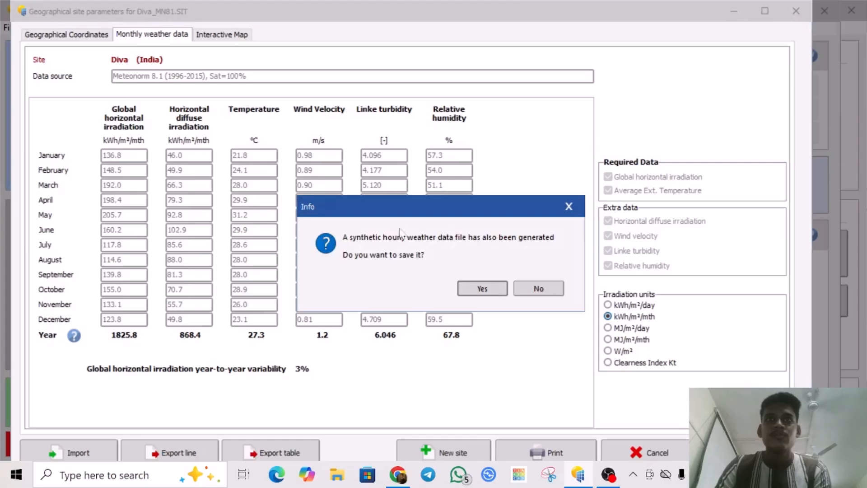
{"action": "left_click", "coordinate": [487, 286]}
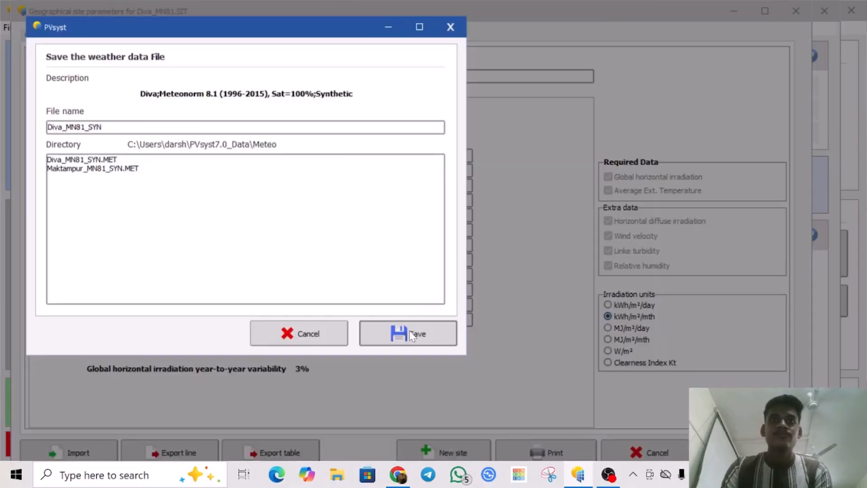
{"action": "left_click", "coordinate": [414, 333]}
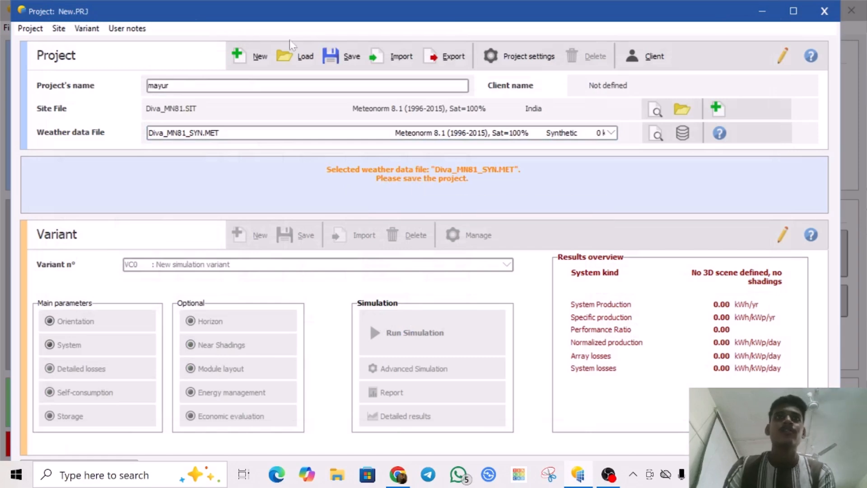
Step: Save the project and set the lower temperature for the absolute voltage limit to 10 °C in its design conditions
{"action": "left_click", "coordinate": [346, 57]}
{"action": "left_click", "coordinate": [413, 329]}
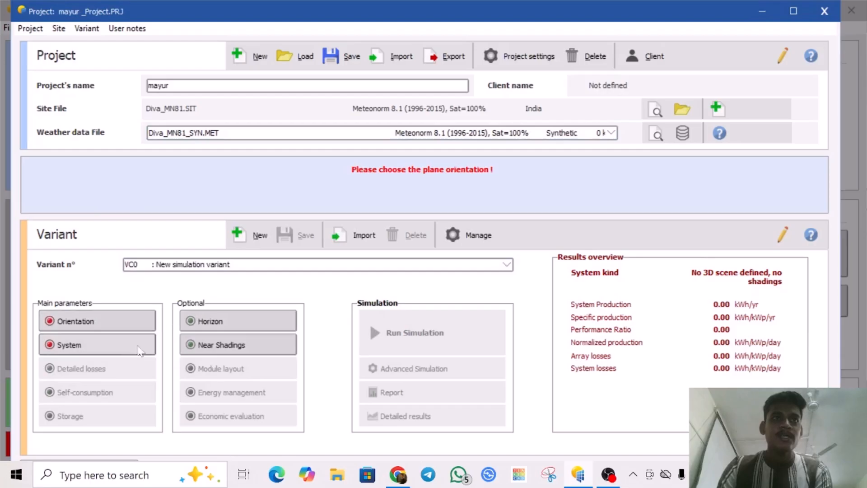
{"action": "left_click", "coordinate": [520, 60]}
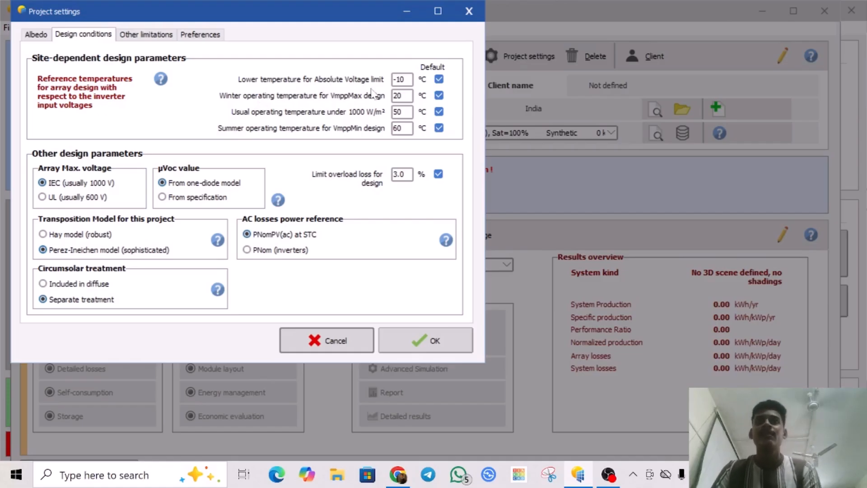
{"action": "left_click", "coordinate": [406, 79]}
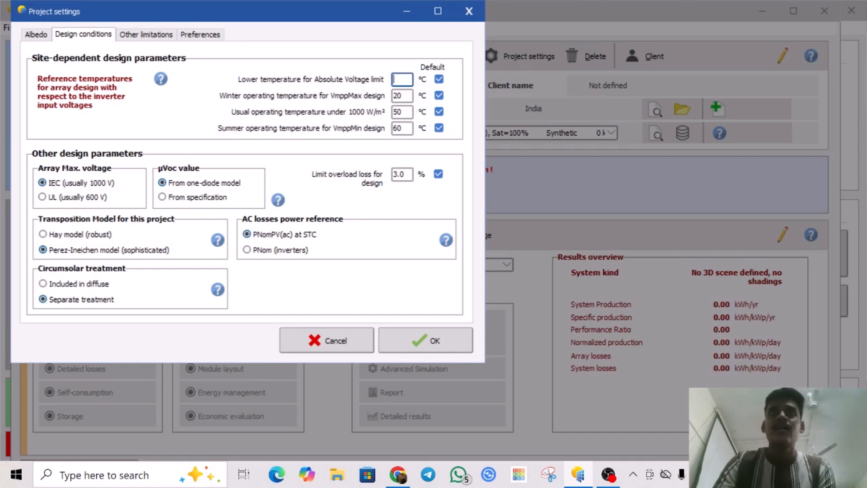
{"action": "type", "text": "10"}
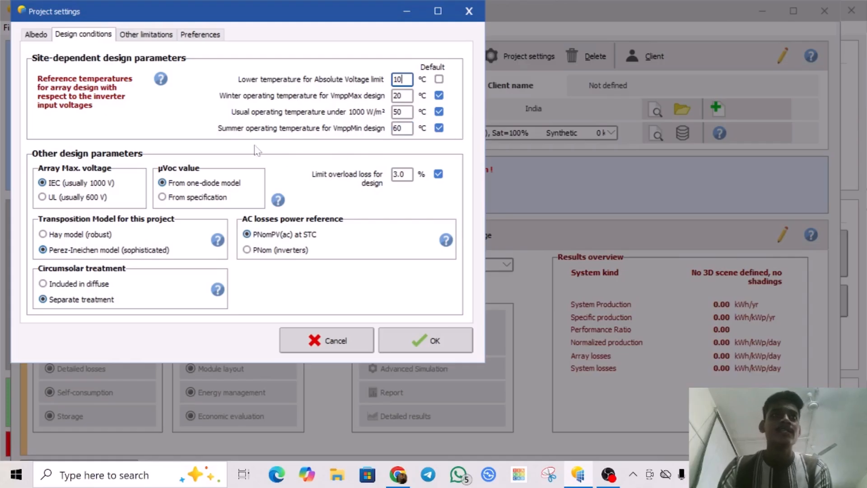
Step: Apply a common albedo value of 0.333 to all months in the project settings
{"action": "left_click", "coordinate": [33, 39]}
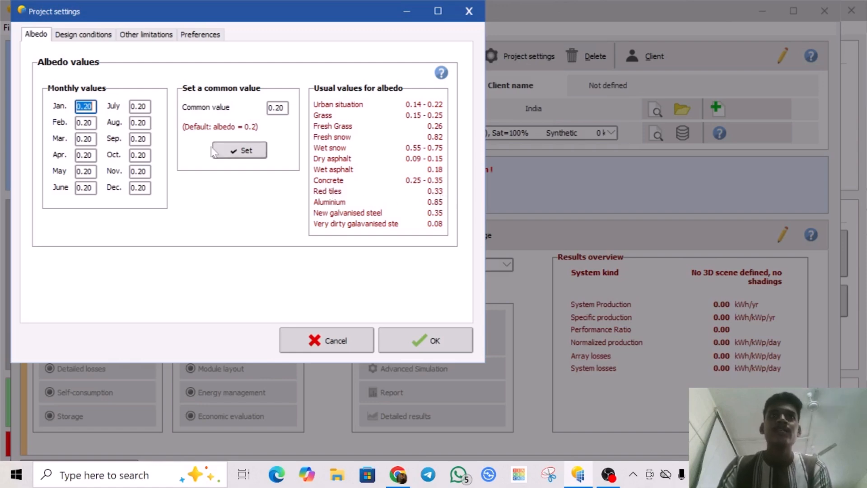
{"action": "left_click", "coordinate": [276, 107]}
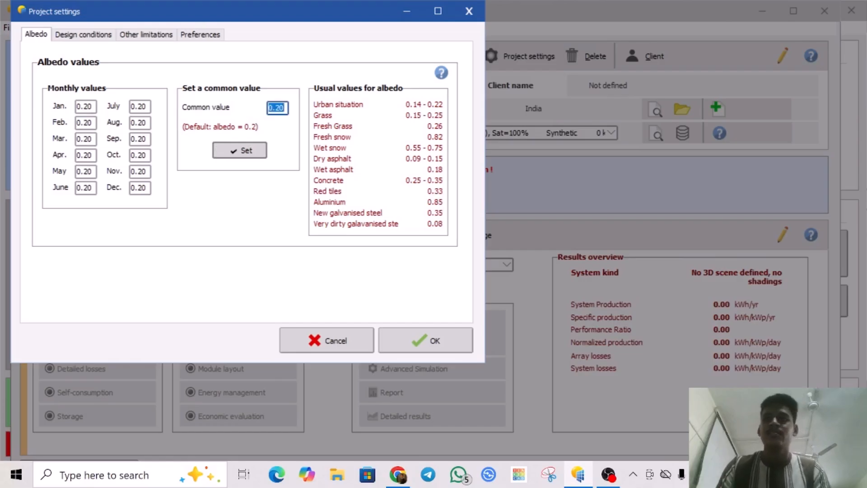
{"action": "type", "text": "0.333"}
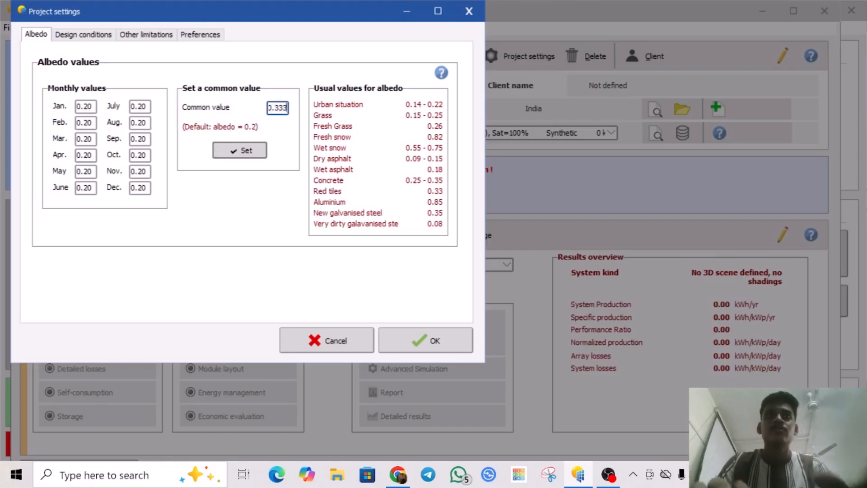
{"action": "left_click", "coordinate": [252, 151]}
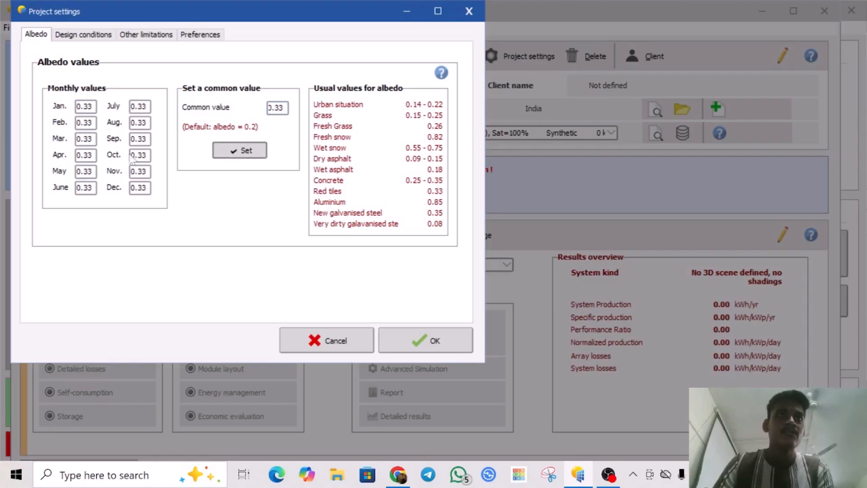
Step: Set the project site's default maximum meteo search area to 5 km and accept the project settings
{"action": "left_click", "coordinate": [138, 36]}
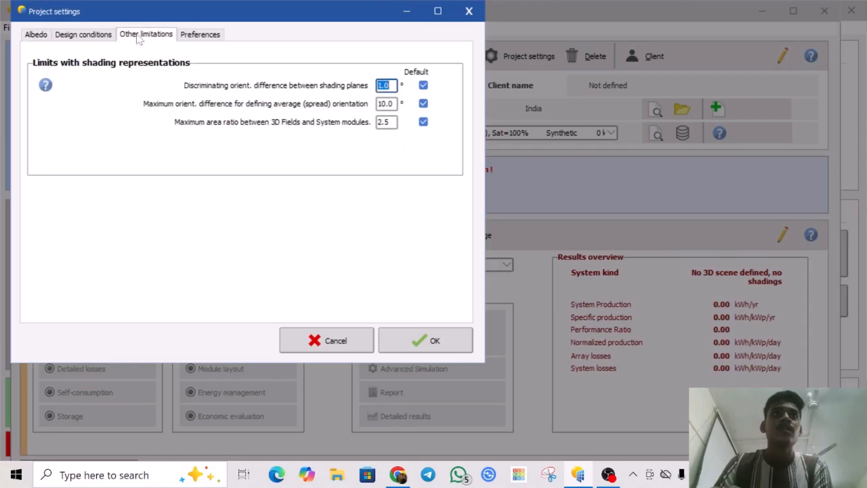
{"action": "left_click", "coordinate": [195, 35]}
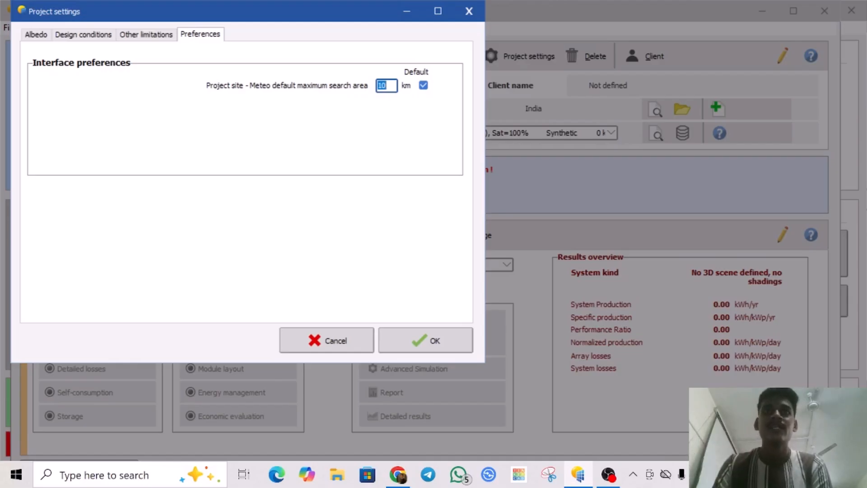
{"action": "type", "text": "5"}
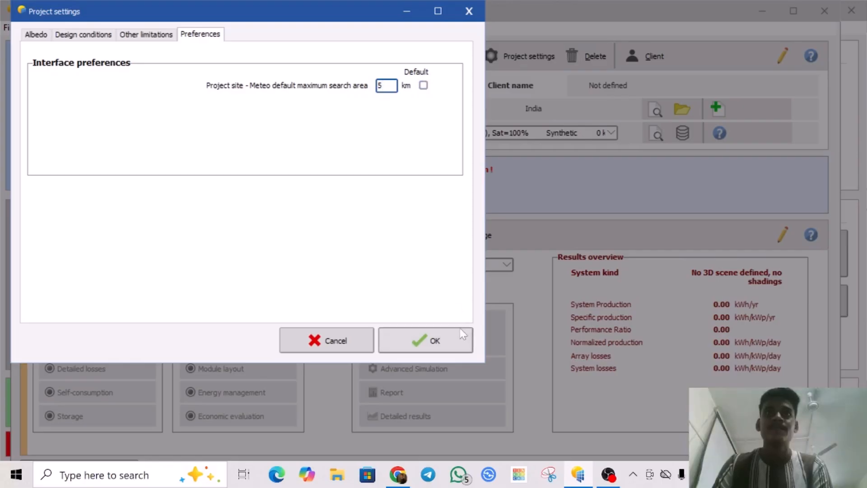
{"action": "left_click", "coordinate": [452, 332]}
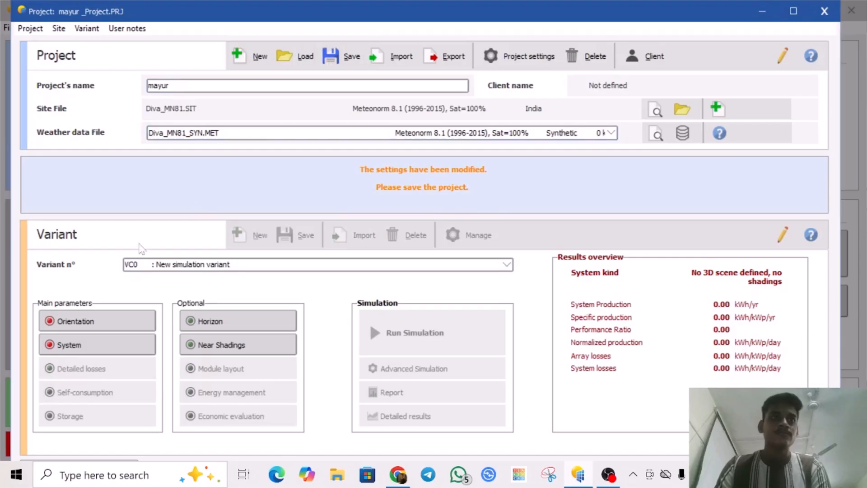
Step: Save the modified project under its existing file name and open the variant's orientation settings
{"action": "left_click", "coordinate": [89, 325]}
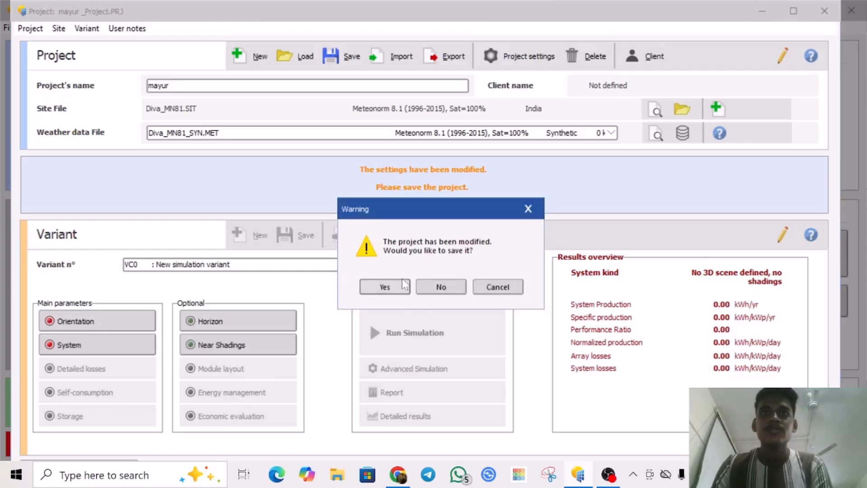
{"action": "left_click", "coordinate": [388, 287]}
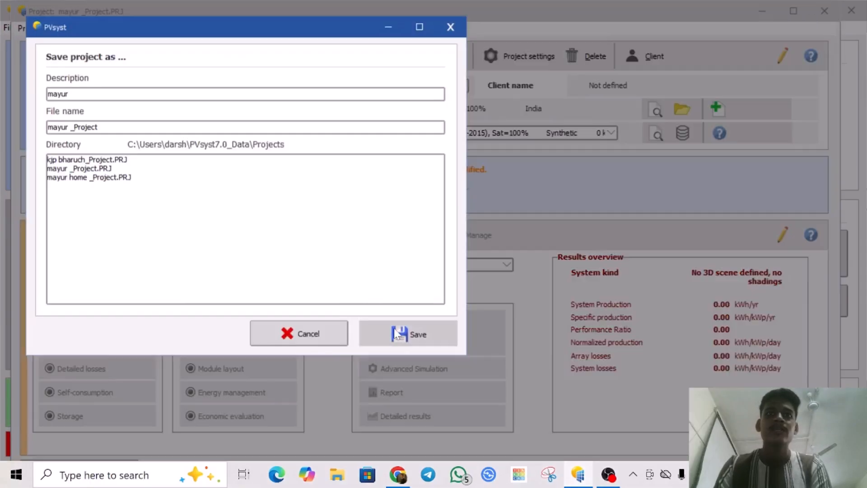
{"action": "left_click", "coordinate": [394, 325]}
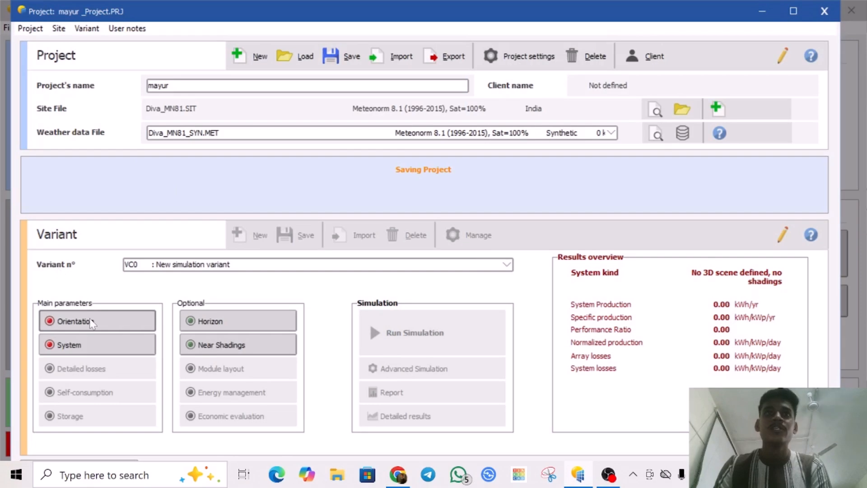
{"action": "left_click", "coordinate": [91, 322]}
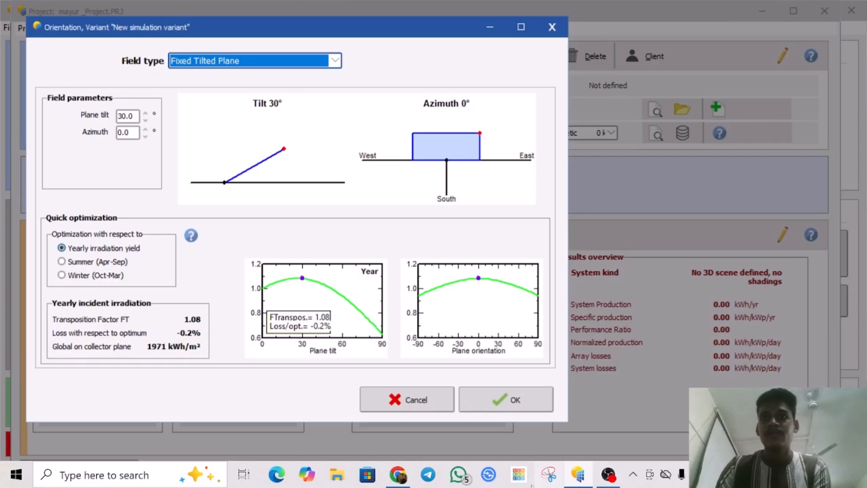
Step: Switch to Google Maps in Chrome and measure the house's angle from due south with the Protractor extension centred near the recently viewed marker
{"action": "left_click", "coordinate": [405, 480]}
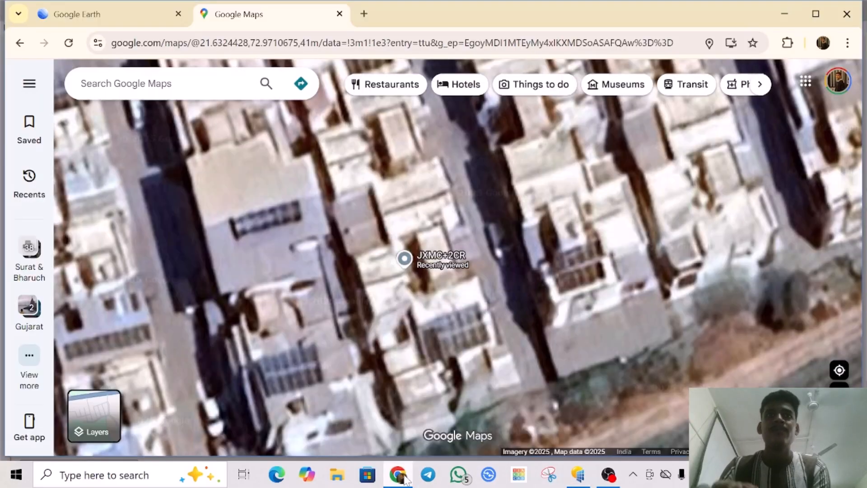
{"action": "left_click_drag", "start_coordinate": [378, 221], "coordinate": [387, 189]}
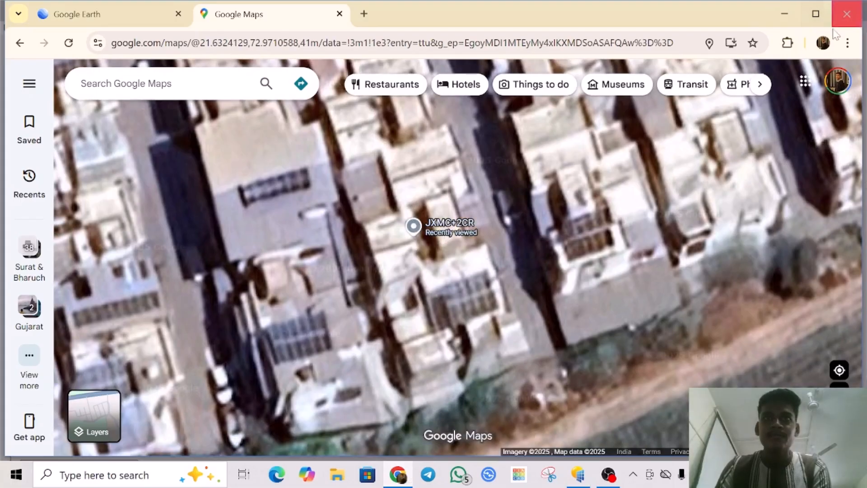
{"action": "left_click", "coordinate": [787, 43]}
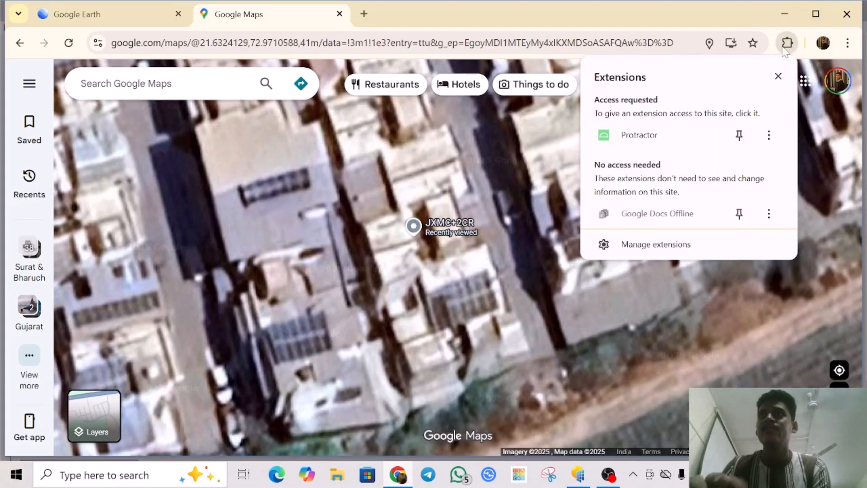
{"action": "left_click", "coordinate": [647, 137]}
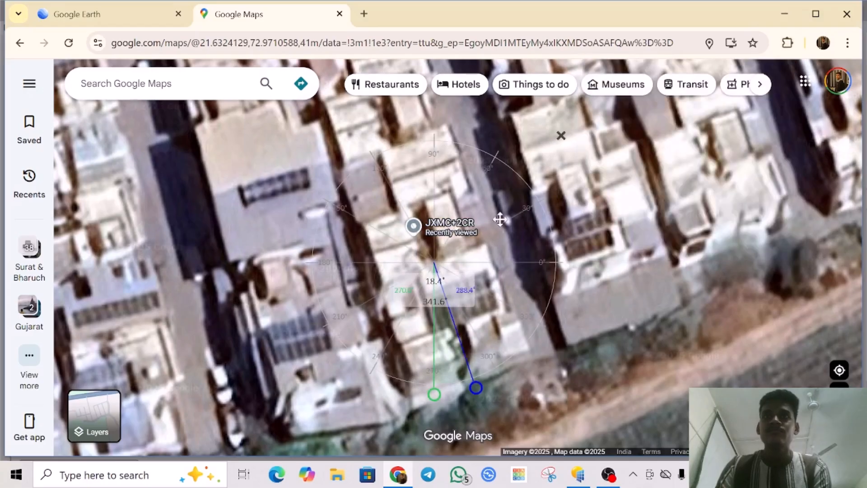
{"action": "mouse_move", "coordinate": [438, 266]}
{"action": "left_mouse_down"}
{"action": "mouse_move", "coordinate": [422, 249]}
{"action": "mouse_move", "coordinate": [425, 267]}
{"action": "left_mouse_up"}
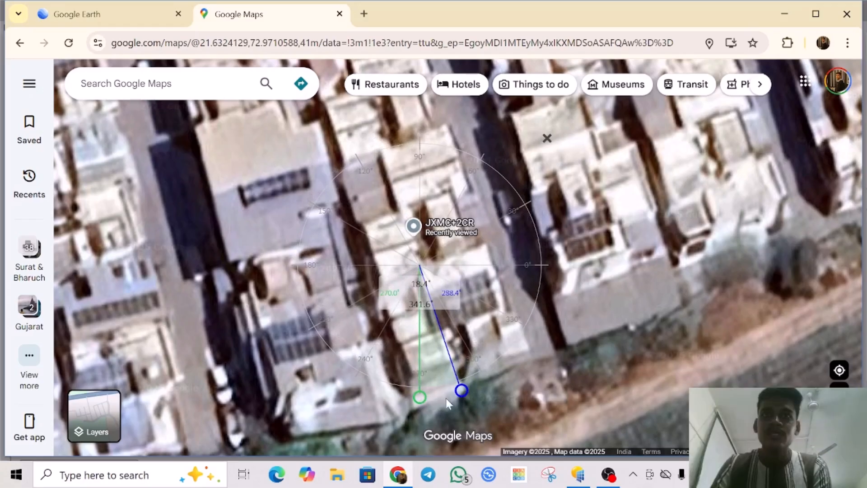
{"action": "left_click_drag", "start_coordinate": [461, 390], "coordinate": [459, 391]}
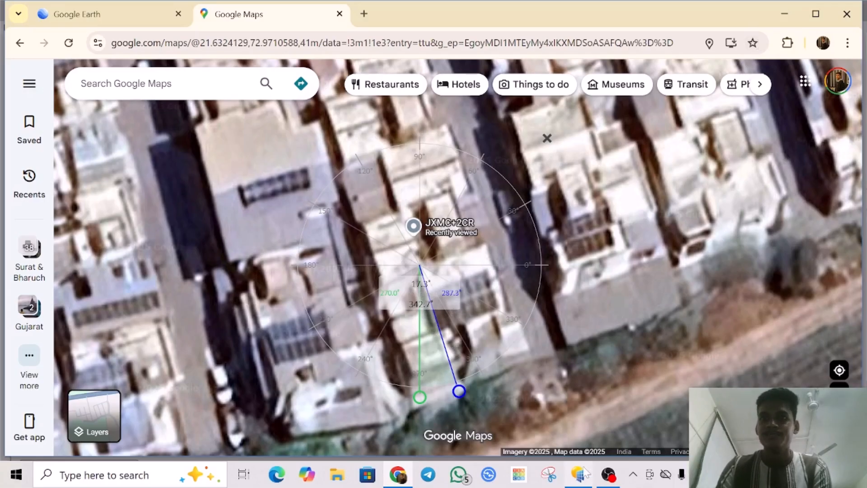
Step: Return to PVsyst and set the azimuth of the fixed tilted plane to 17.3°
{"action": "mouse_move", "coordinate": [583, 485]}
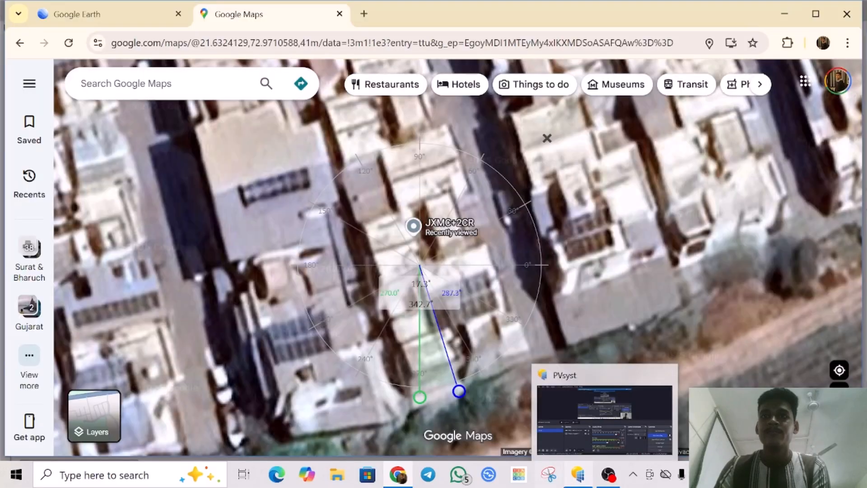
{"action": "left_click", "coordinate": [577, 478]}
{"action": "left_click", "coordinate": [128, 133]}
{"action": "left_click", "coordinate": [128, 131]}
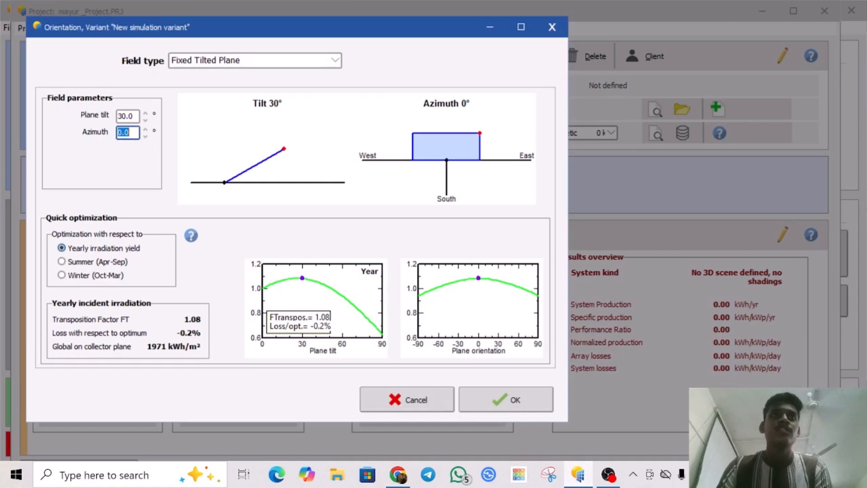
{"action": "type", "text": "17"}
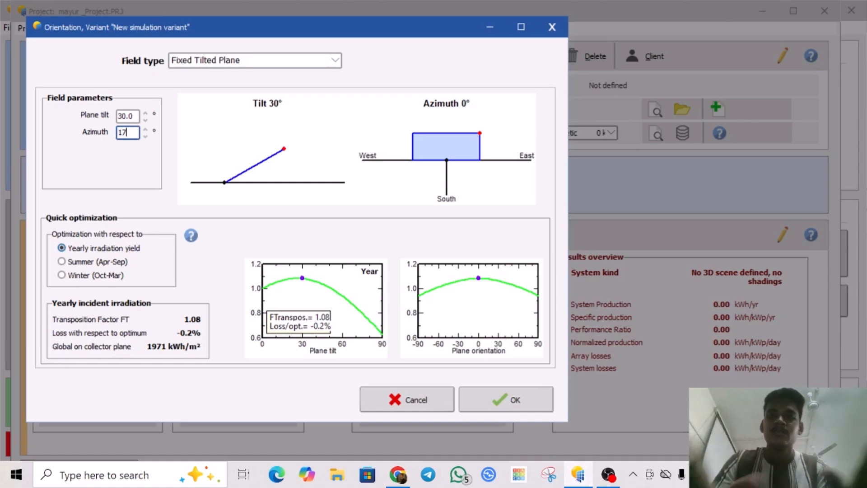
{"action": "type", "text": ".3"}
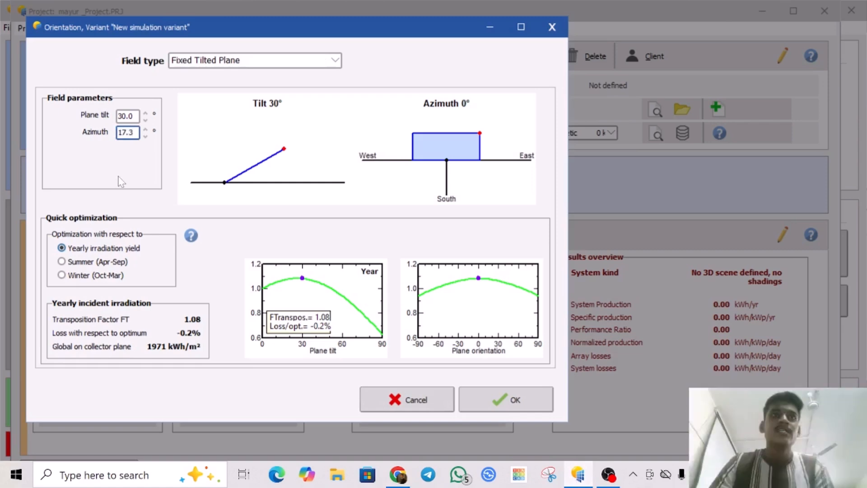
Step: Set the fixed tilted plane's azimuth to -17.3° and its tilt to 24°, and accept the orientation
{"action": "key", "text": "Return"}
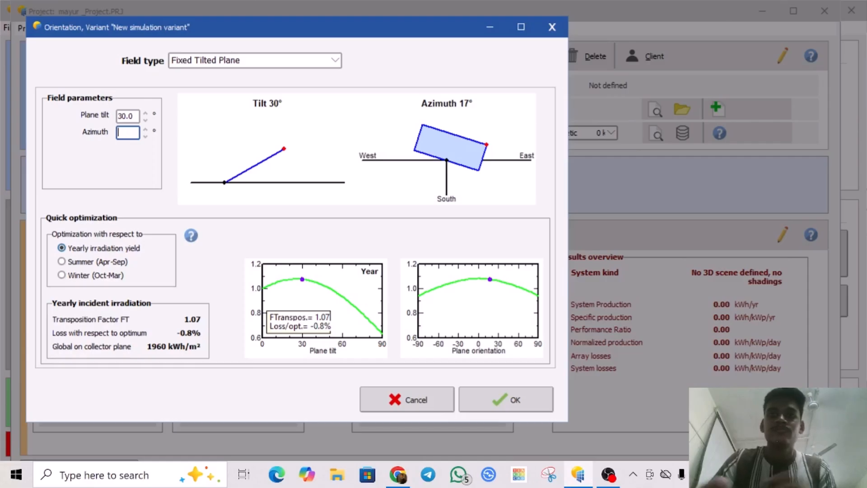
{"action": "type", "text": "7.3"}
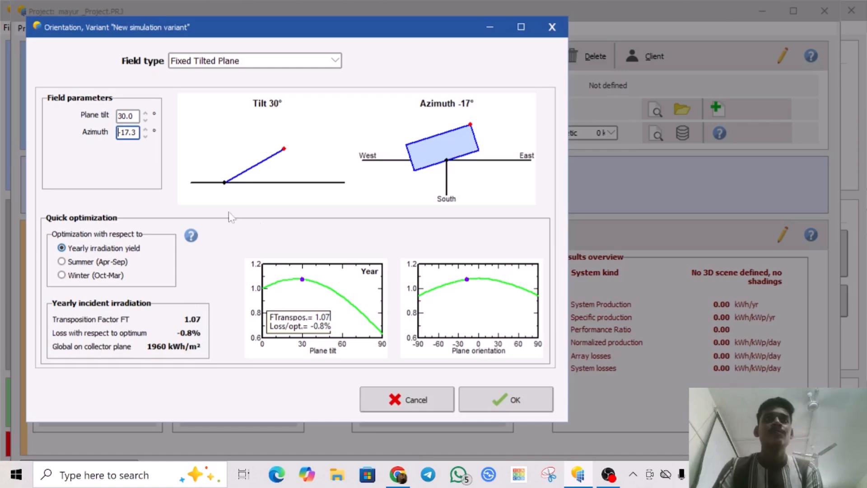
{"action": "left_click", "coordinate": [145, 120]}
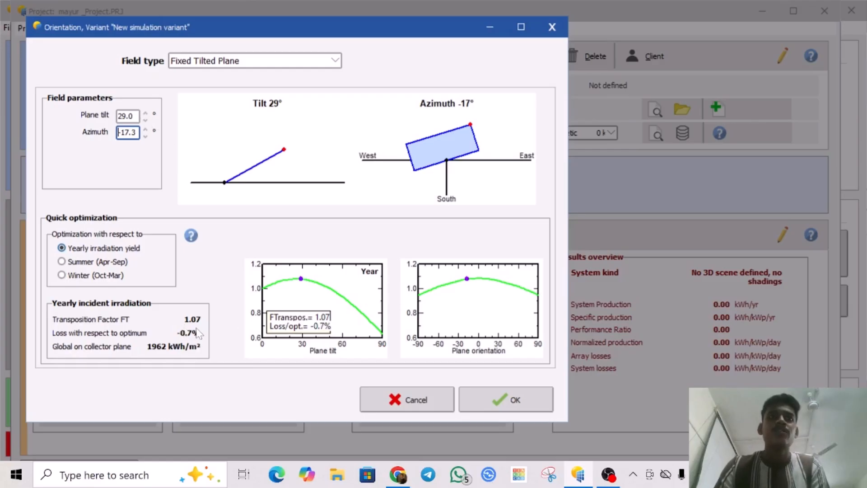
{"action": "left_click", "coordinate": [145, 120]}
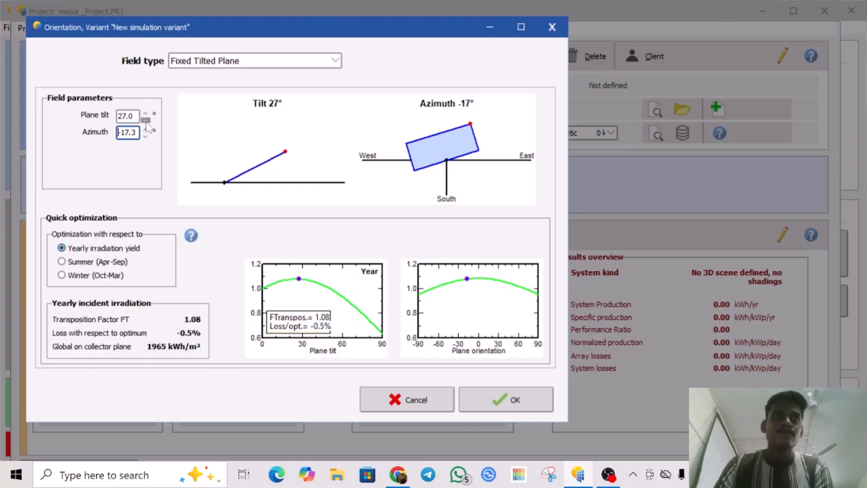
{"action": "left_click", "coordinate": [146, 121]}
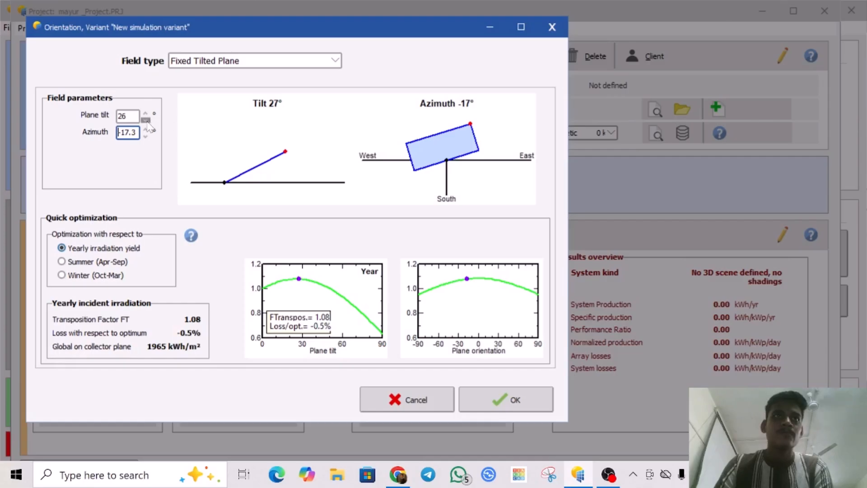
{"action": "left_click", "coordinate": [146, 121]}
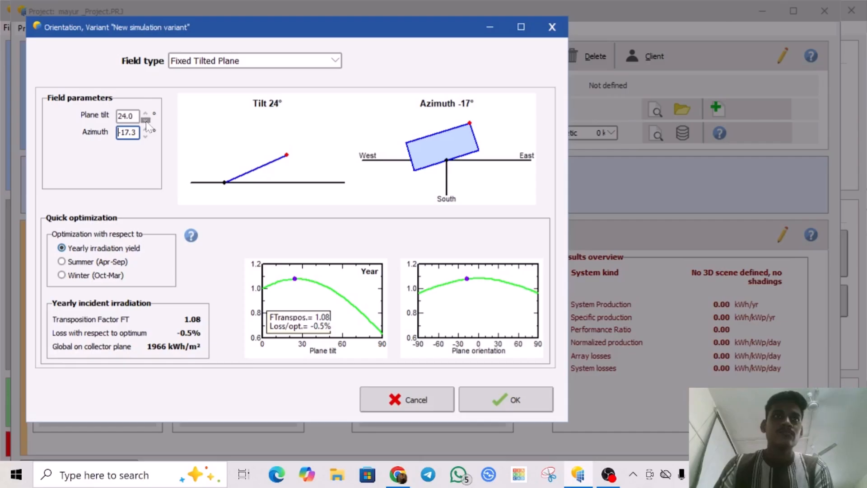
{"action": "left_click", "coordinate": [145, 120]}
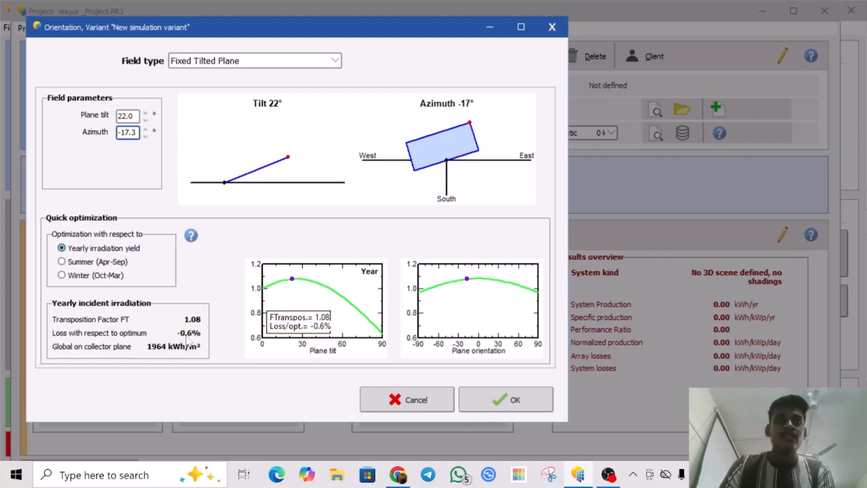
{"action": "left_click", "coordinate": [145, 113]}
{"action": "left_click", "coordinate": [145, 112]}
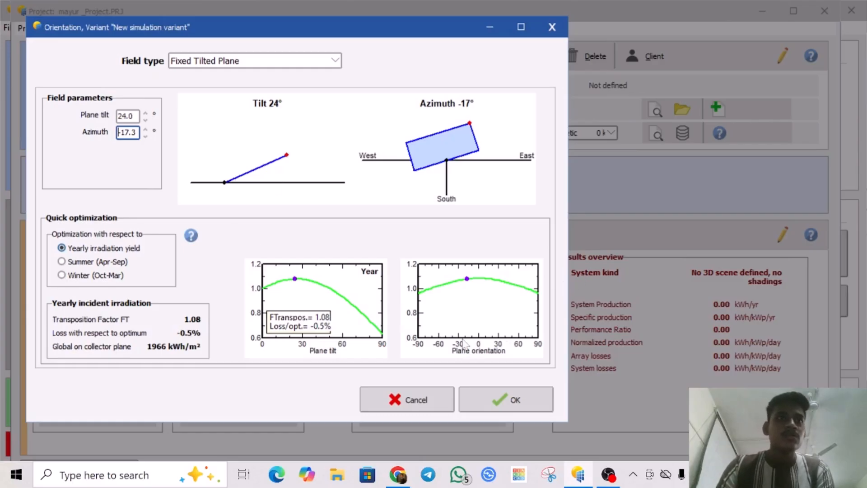
{"action": "left_click", "coordinate": [512, 403]}
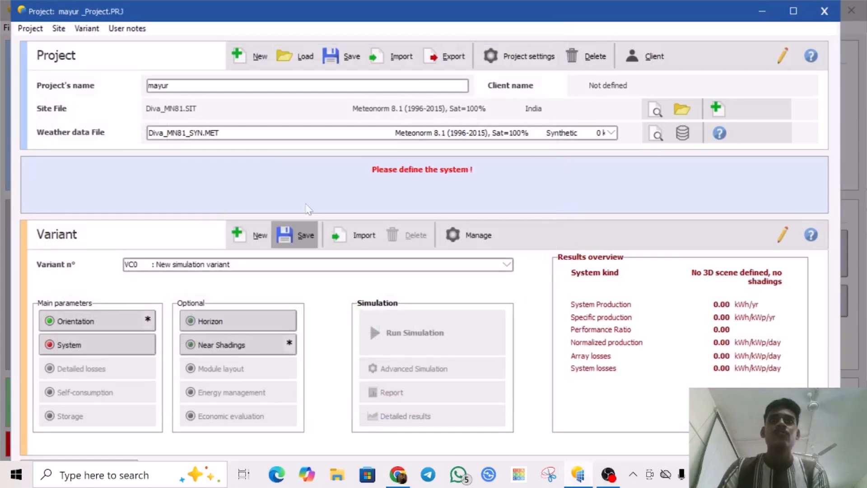
Step: Open the variant's system definition and set the sub-array's planned power to 3.3 kWp
{"action": "left_click", "coordinate": [108, 346]}
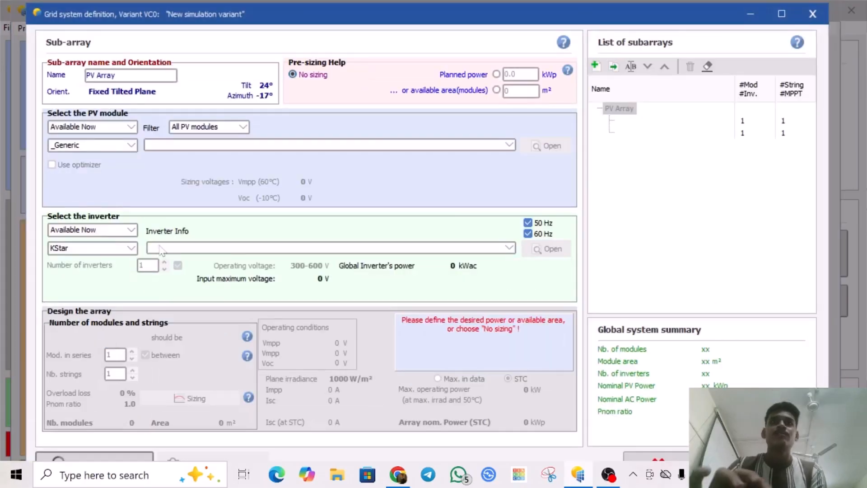
{"action": "left_click", "coordinate": [520, 74]}
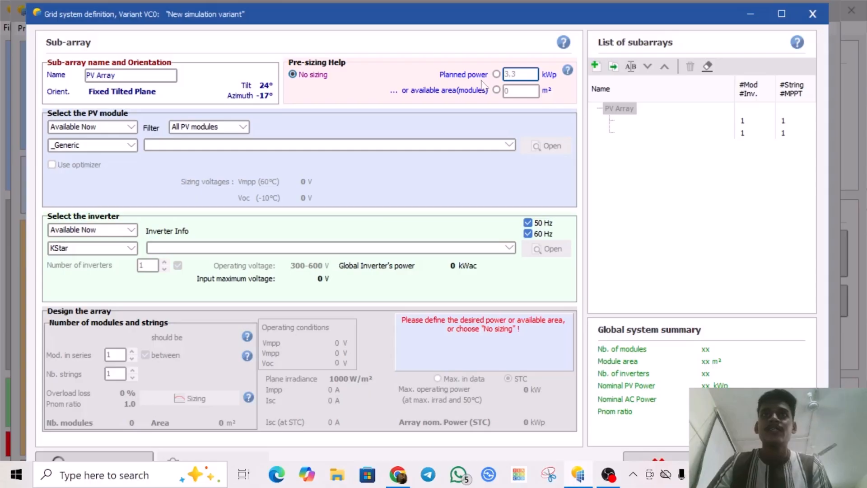
{"action": "left_click", "coordinate": [497, 74]}
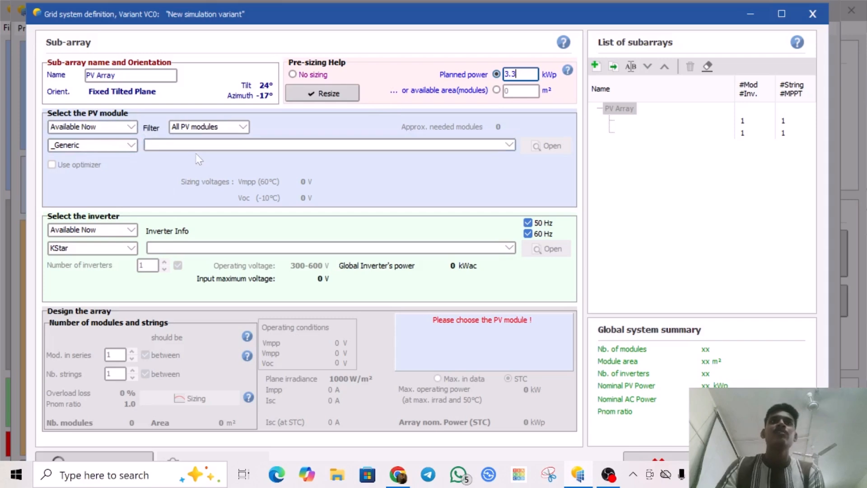
Step: Include all PV module manufacturers and select the 540 Wp Upsolar UP-B540MH-G(72M10) module
{"action": "left_click", "coordinate": [121, 150]}
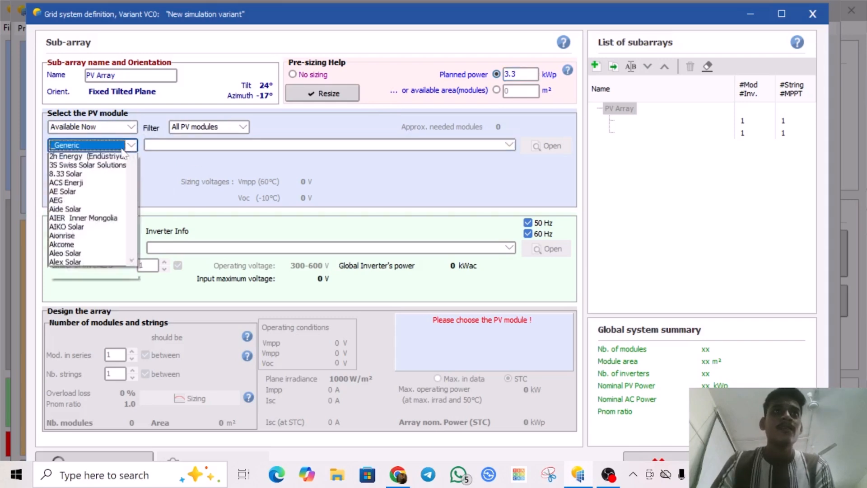
{"action": "scroll", "coordinate": [116, 165], "scroll_direction": "up", "scroll_amount": 1}
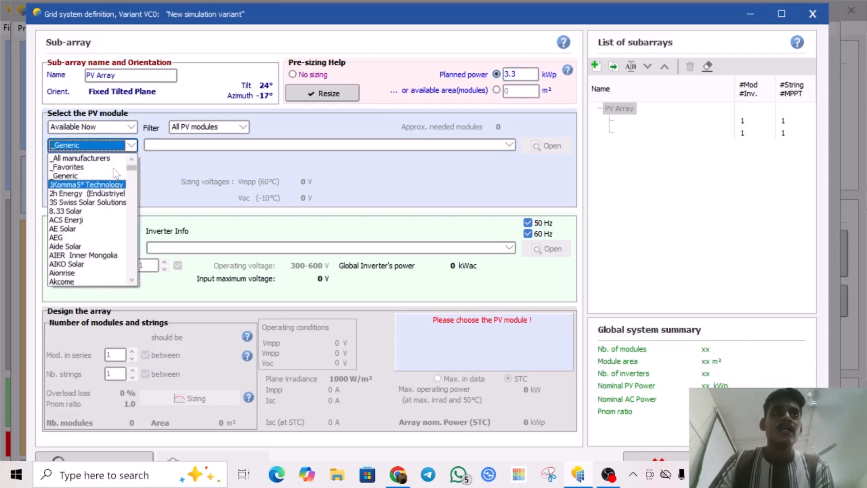
{"action": "left_click", "coordinate": [115, 159]}
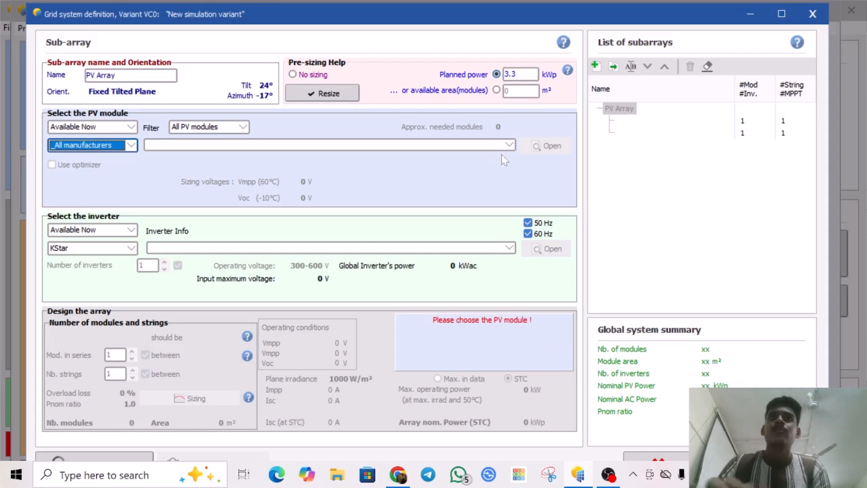
{"action": "left_click", "coordinate": [509, 145]}
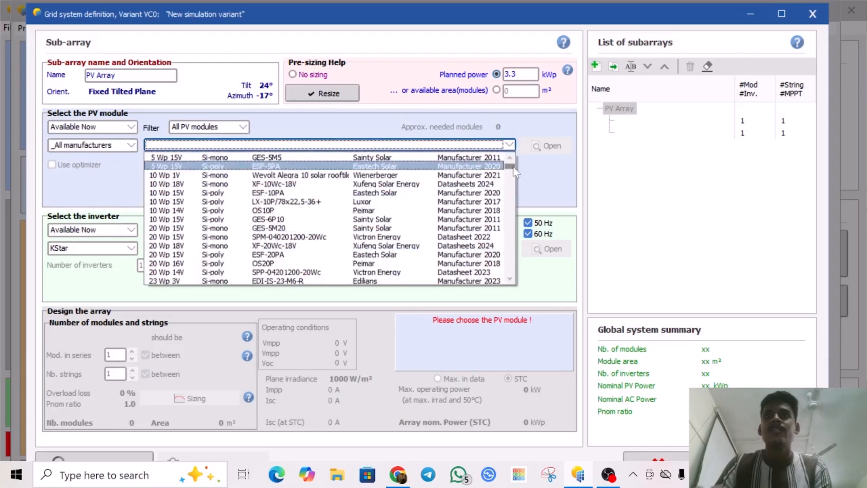
{"action": "left_click_drag", "start_coordinate": [514, 170], "coordinate": [518, 267]}
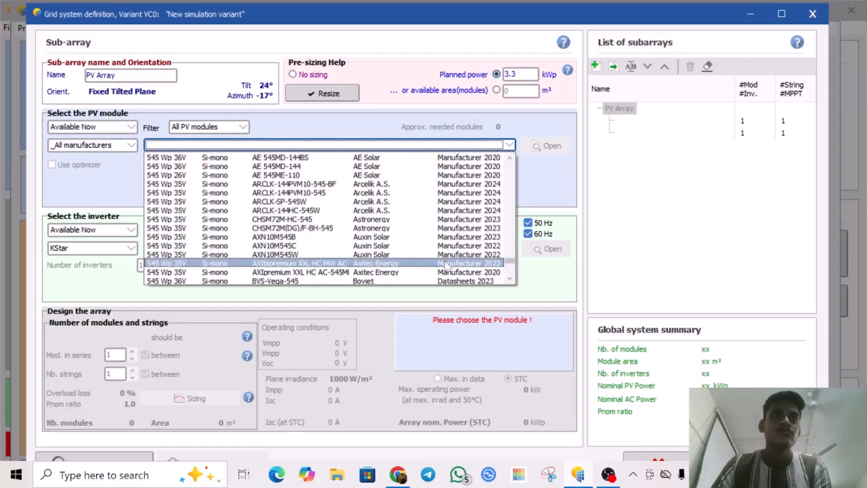
{"action": "scroll", "coordinate": [248, 226], "scroll_direction": "up", "scroll_amount": 1}
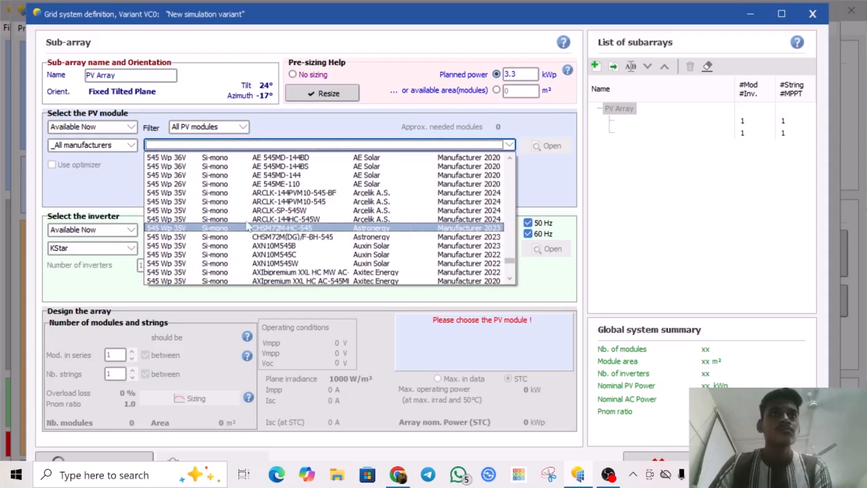
{"action": "scroll", "coordinate": [247, 226], "scroll_direction": "up", "scroll_amount": 6}
{"action": "scroll", "coordinate": [248, 226], "scroll_direction": "up", "scroll_amount": 6}
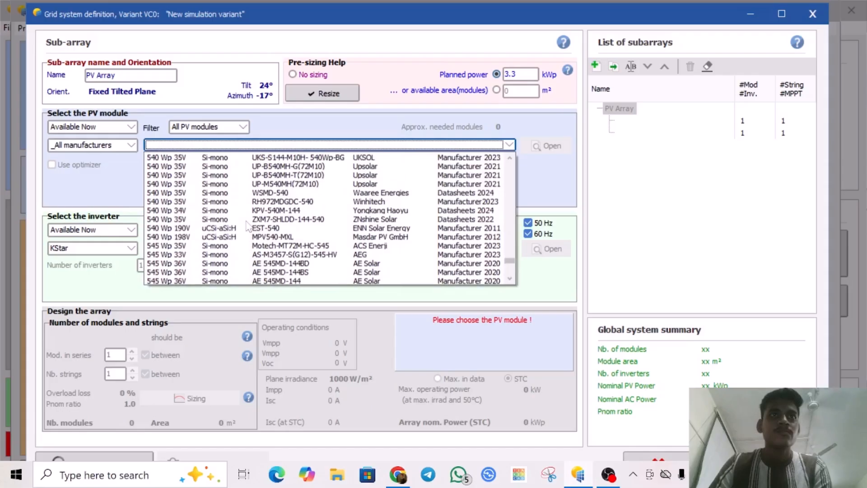
{"action": "scroll", "coordinate": [248, 226], "scroll_direction": "up", "scroll_amount": 5}
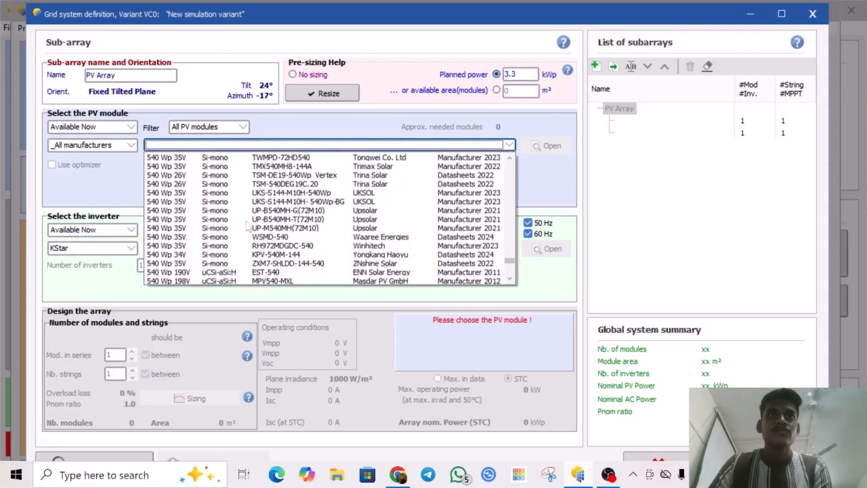
{"action": "scroll", "coordinate": [308, 204], "scroll_direction": "up", "scroll_amount": 1}
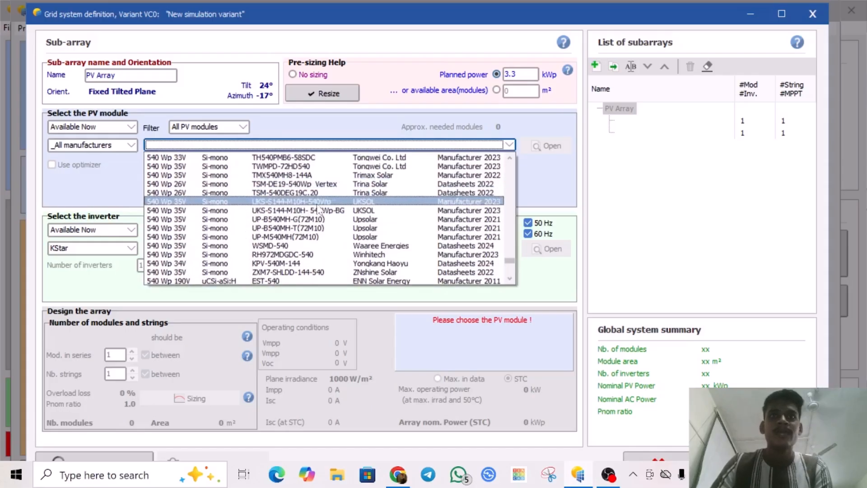
{"action": "left_click", "coordinate": [238, 219]}
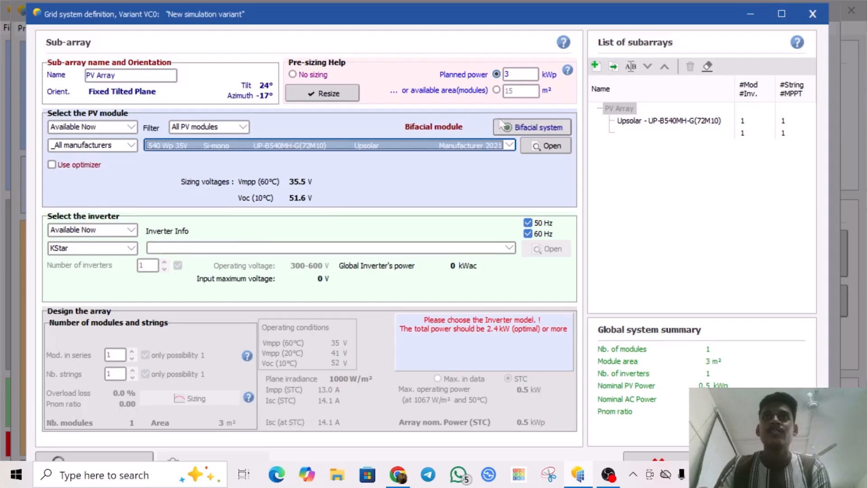
Step: Set the inverter availability filter to All inverters
{"action": "left_click", "coordinate": [109, 229]}
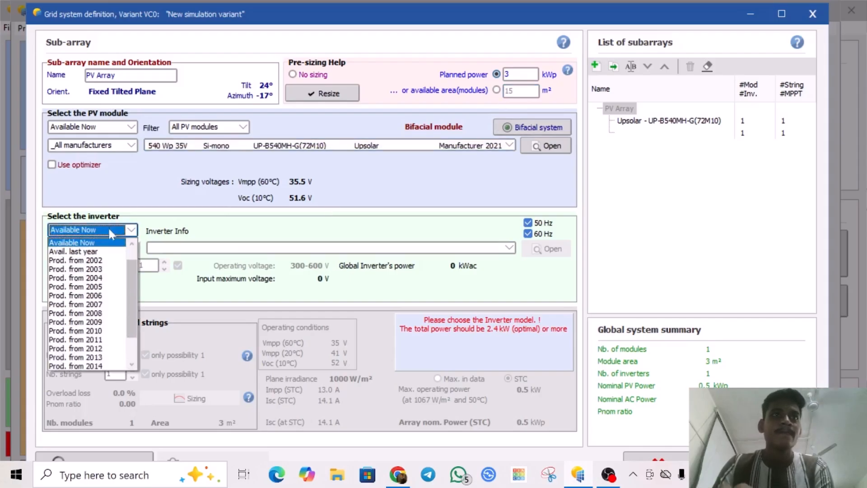
{"action": "scroll", "coordinate": [133, 280], "scroll_direction": "up", "scroll_amount": 1}
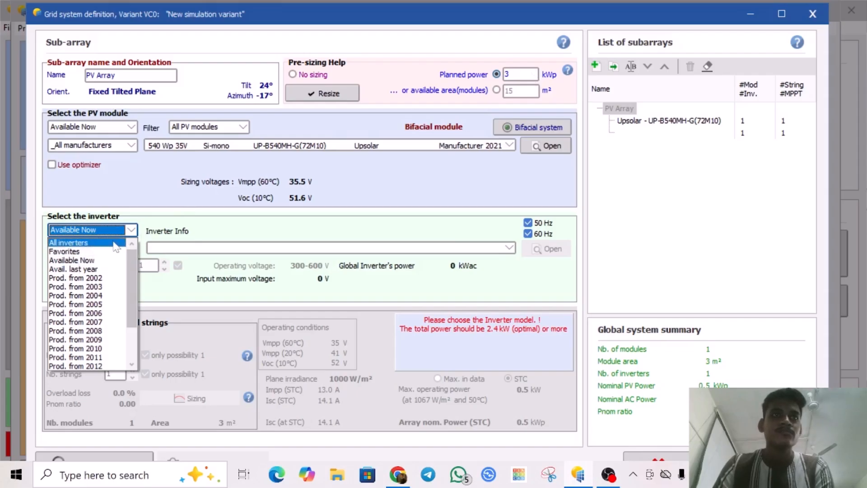
{"action": "left_click", "coordinate": [113, 244]}
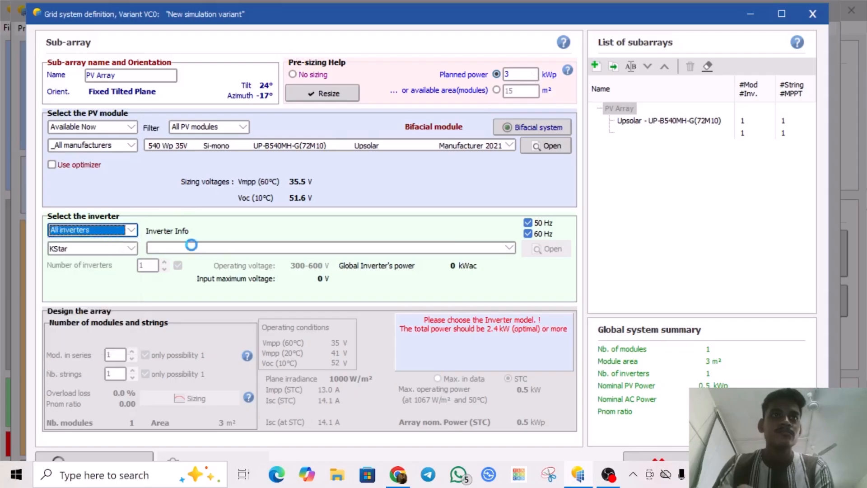
Step: Examine the power ratings of the available KStar inverter models
{"action": "left_click", "coordinate": [105, 248]}
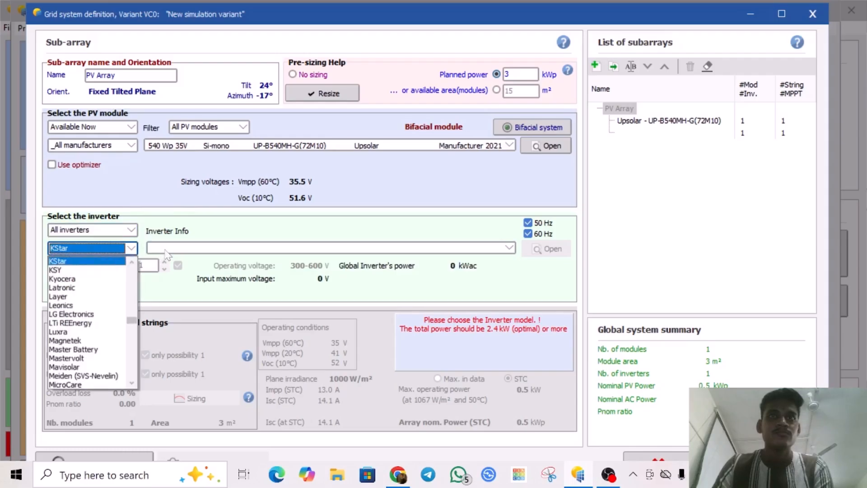
{"action": "left_click", "coordinate": [168, 248]}
{"action": "scroll", "coordinate": [190, 322], "scroll_direction": "down", "scroll_amount": 4}
{"action": "scroll", "coordinate": [191, 322], "scroll_direction": "up", "scroll_amount": 4}
{"action": "scroll", "coordinate": [189, 317], "scroll_direction": "up", "scroll_amount": 1}
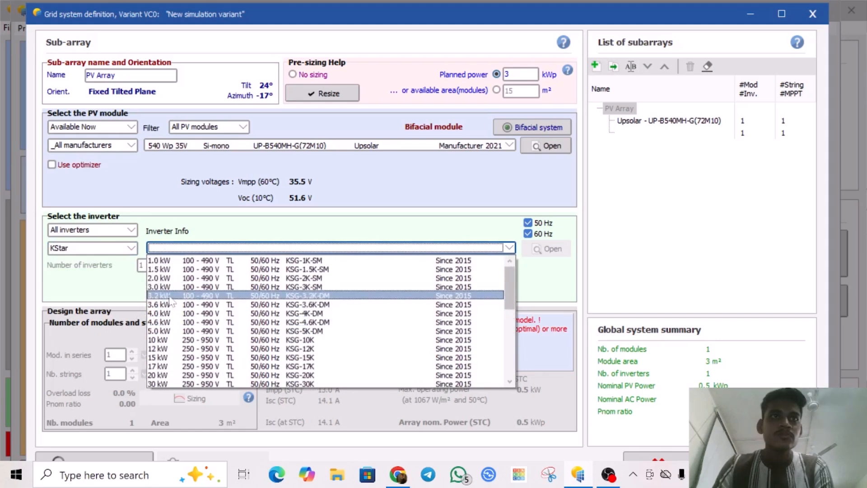
{"action": "left_click", "coordinate": [122, 253]}
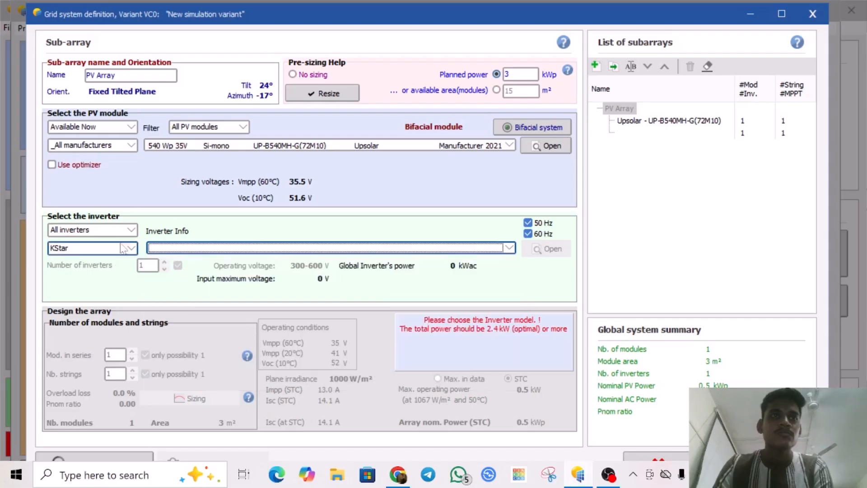
Step: Set the inverter manufacturer filter to all manufacturers
{"action": "left_click", "coordinate": [123, 249]}
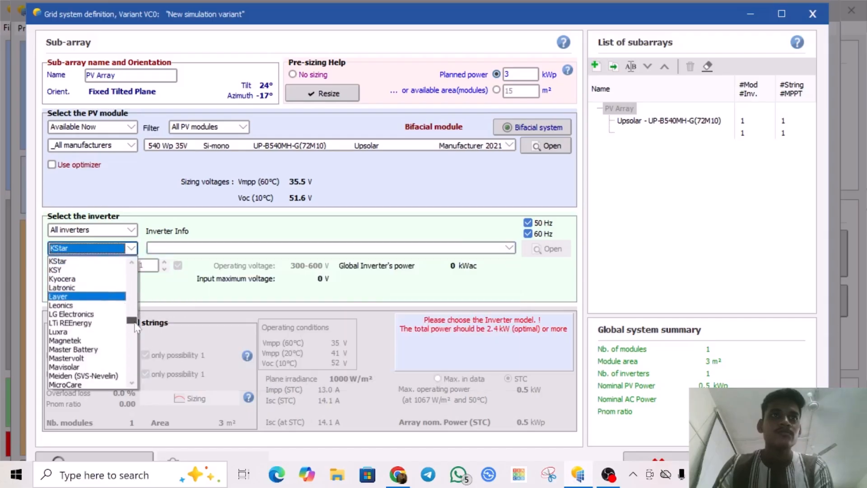
{"action": "left_click_drag", "start_coordinate": [132, 320], "coordinate": [131, 263]}
{"action": "left_click", "coordinate": [122, 259]}
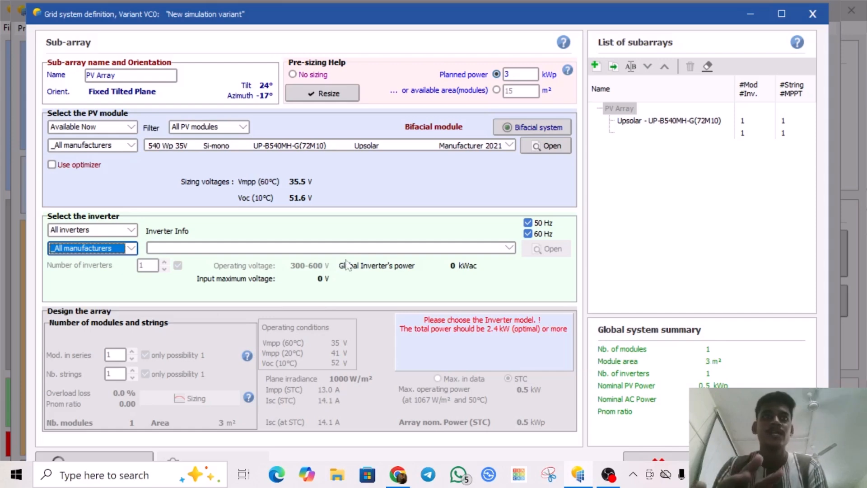
Step: Select the 3.3 kW FIMER UNO-DM-3.3-TL-PLUS-Q-US (240V) inverter for the PV array
{"action": "left_click", "coordinate": [230, 248]}
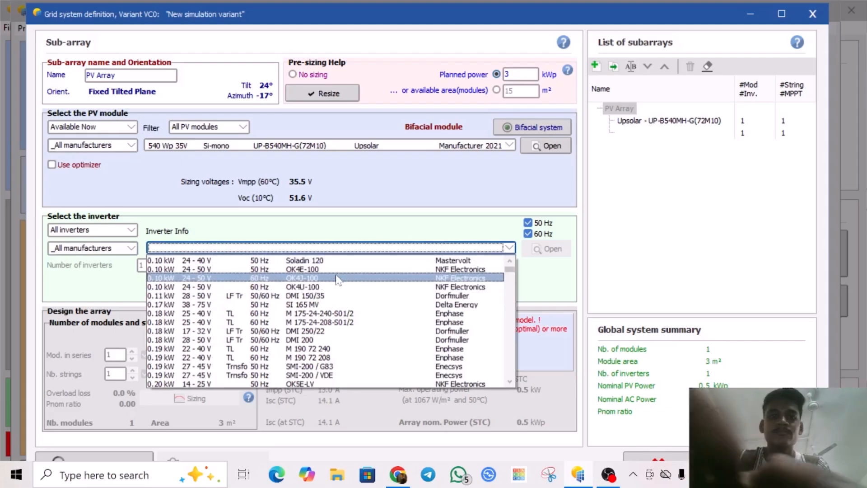
{"action": "key", "text": "3"}
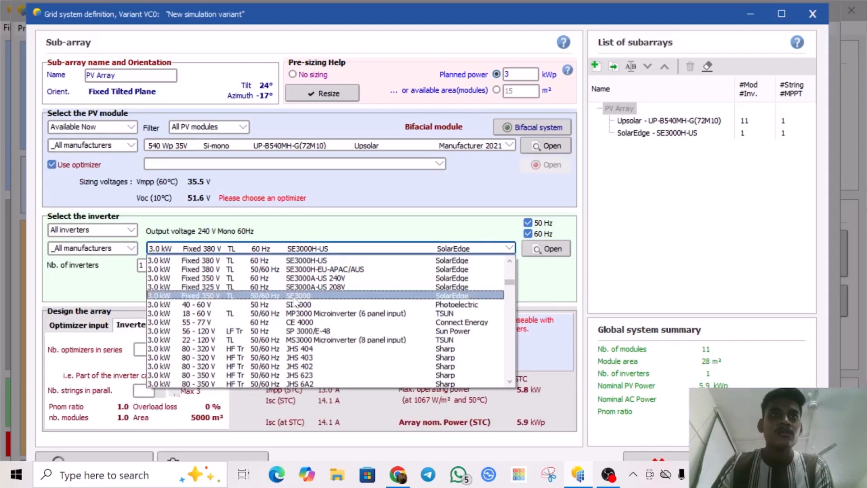
{"action": "scroll", "coordinate": [293, 295], "scroll_direction": "down", "scroll_amount": 2}
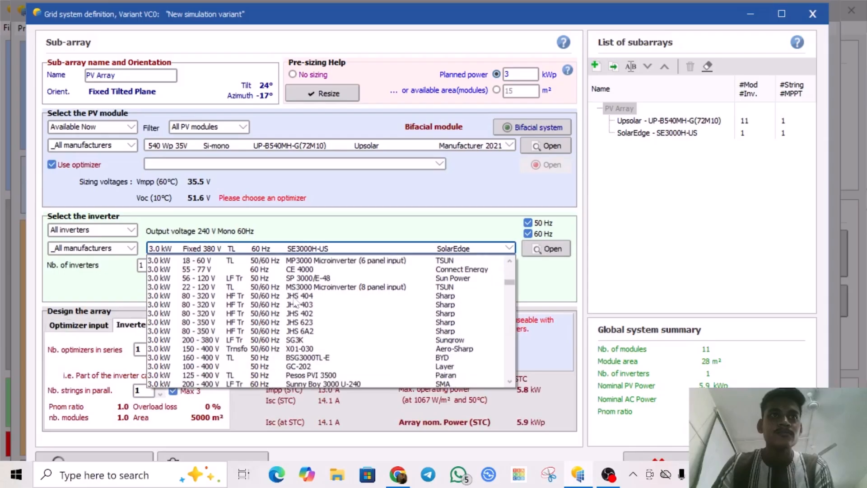
{"action": "scroll", "coordinate": [415, 298], "scroll_direction": "down", "scroll_amount": 6}
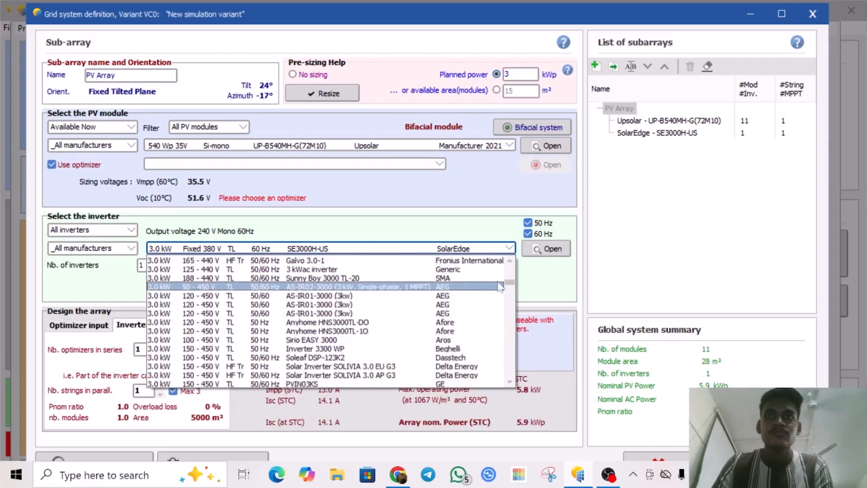
{"action": "left_click_drag", "start_coordinate": [511, 281], "coordinate": [513, 289]}
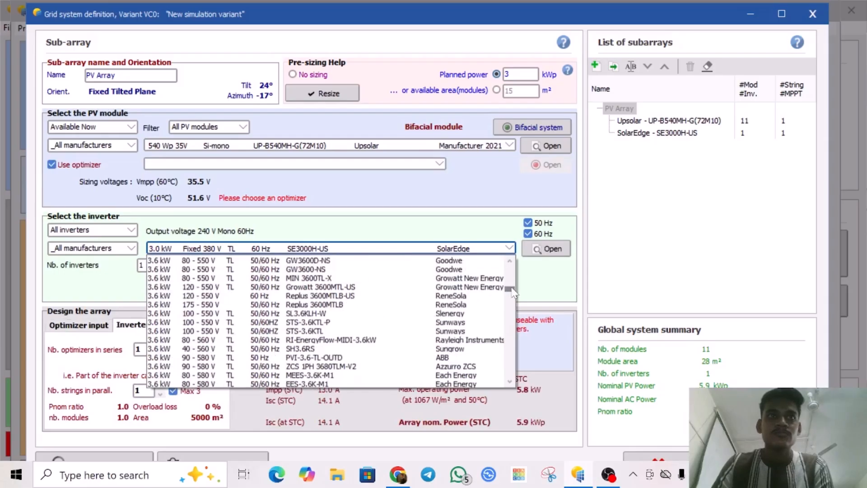
{"action": "scroll", "coordinate": [333, 303], "scroll_direction": "up", "scroll_amount": 3}
{"action": "scroll", "coordinate": [334, 308], "scroll_direction": "up", "scroll_amount": 2}
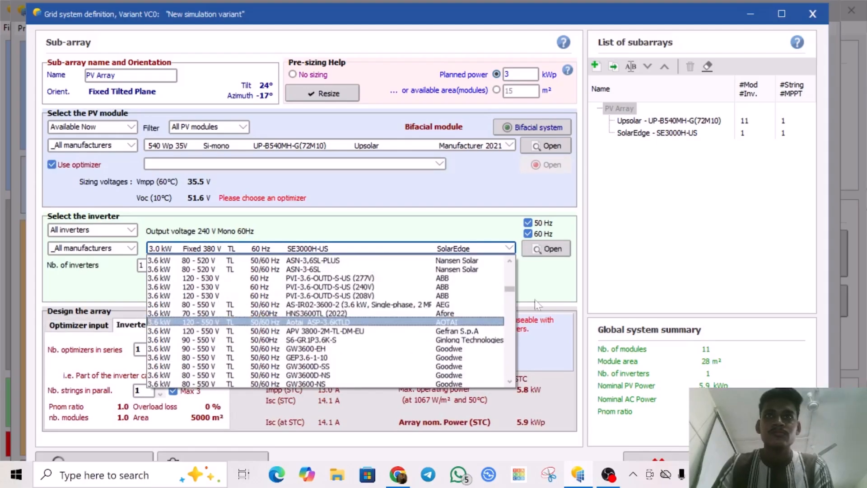
{"action": "left_click_drag", "start_coordinate": [512, 289], "coordinate": [512, 288]}
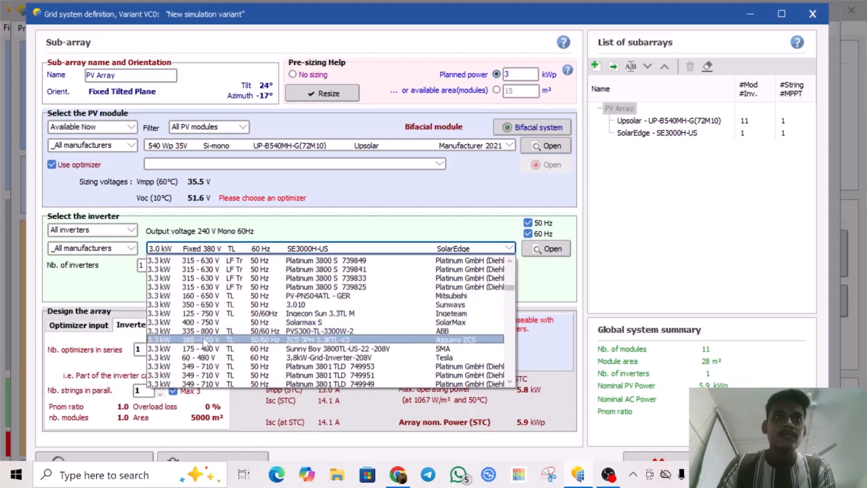
{"action": "scroll", "coordinate": [209, 315], "scroll_direction": "down", "scroll_amount": 2}
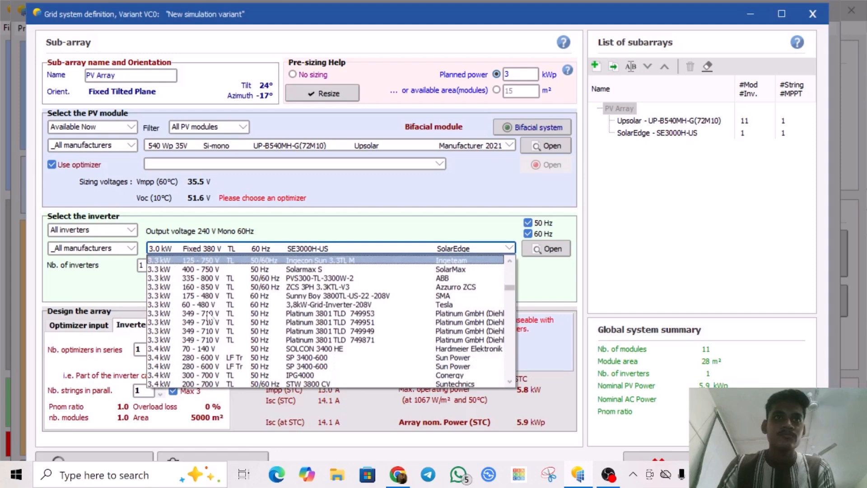
{"action": "scroll", "coordinate": [209, 318], "scroll_direction": "up", "scroll_amount": 1}
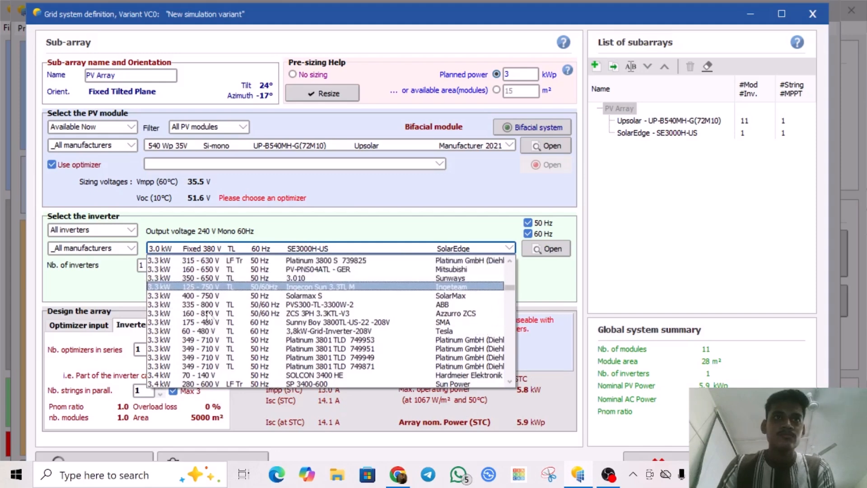
{"action": "scroll", "coordinate": [209, 318], "scroll_direction": "up", "scroll_amount": 1}
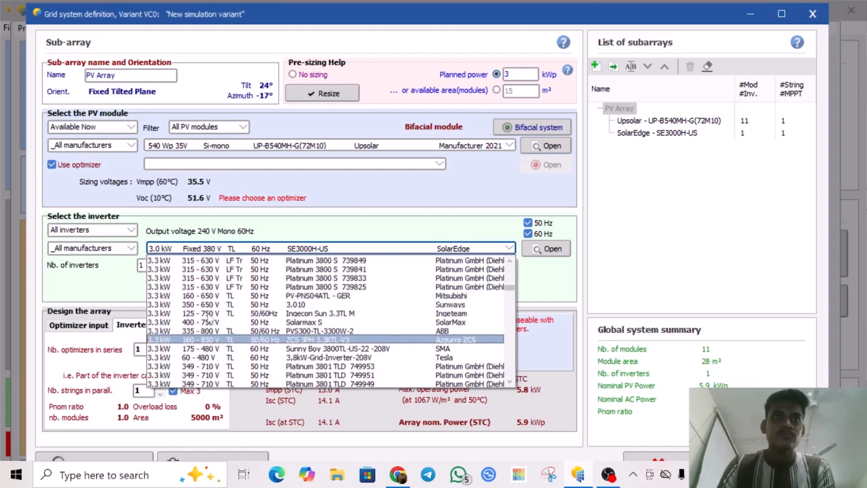
{"action": "scroll", "coordinate": [209, 318], "scroll_direction": "up", "scroll_amount": 5}
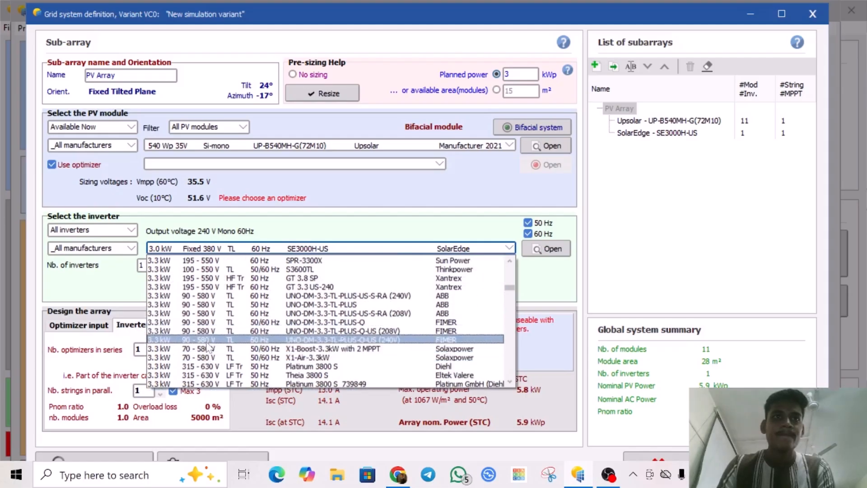
{"action": "left_click", "coordinate": [208, 341]}
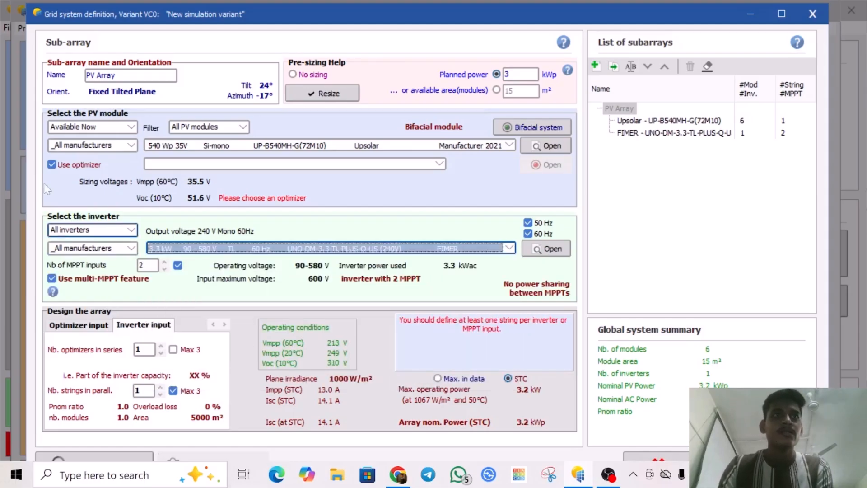
Step: Disable the optimizer and the multi-MPPT feature for the PV array
{"action": "left_click", "coordinate": [52, 165]}
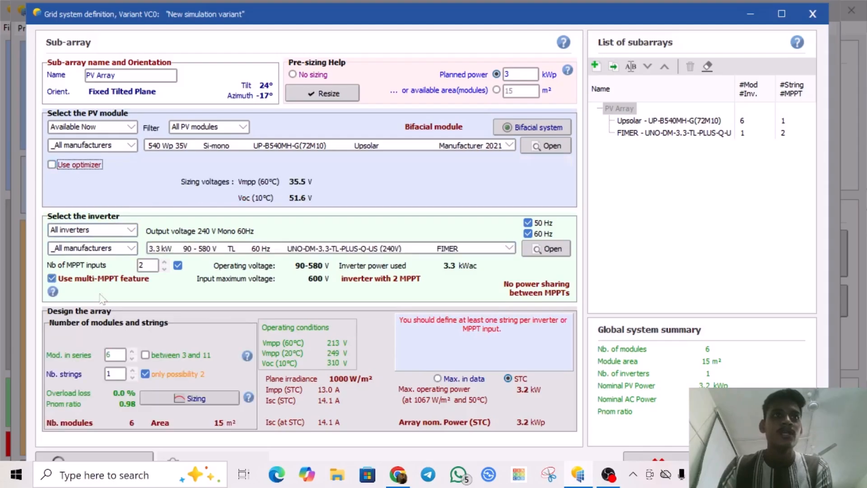
{"action": "left_click", "coordinate": [52, 279]}
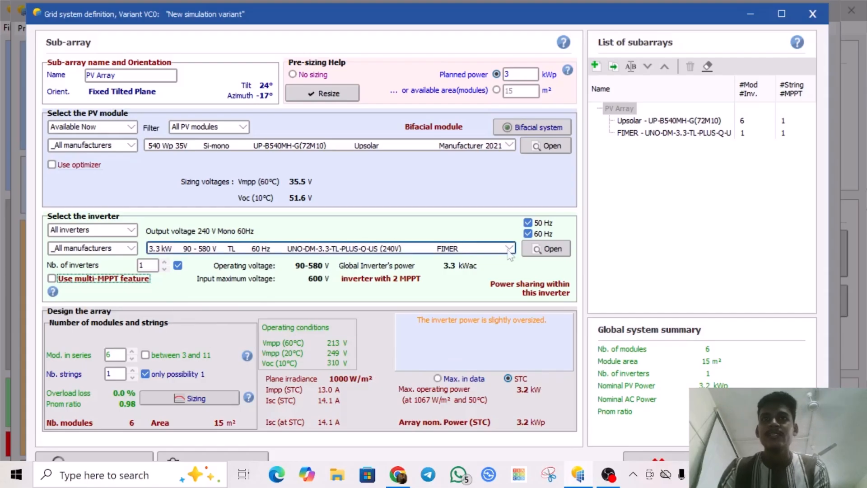
Step: Replace the inverter with the 3.2 kW Italcoel SGM2-3 model
{"action": "left_click", "coordinate": [449, 246]}
{"action": "scroll", "coordinate": [201, 355], "scroll_direction": "up", "scroll_amount": 6}
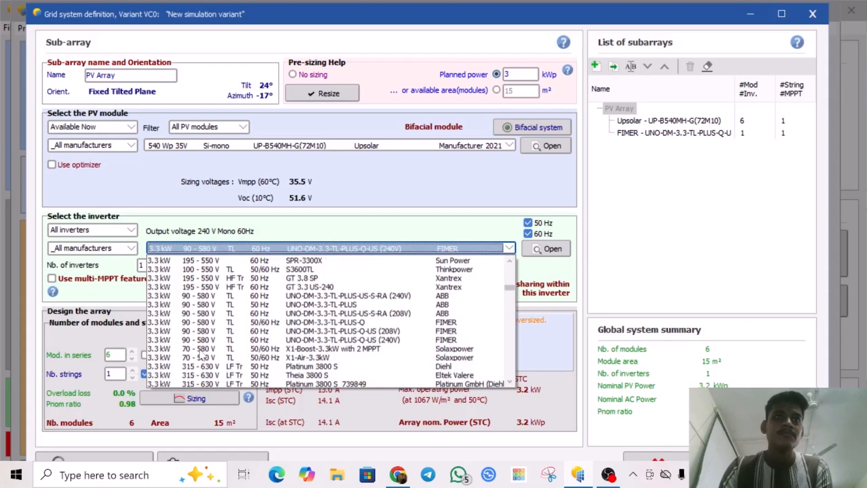
{"action": "scroll", "coordinate": [202, 354], "scroll_direction": "up", "scroll_amount": 5}
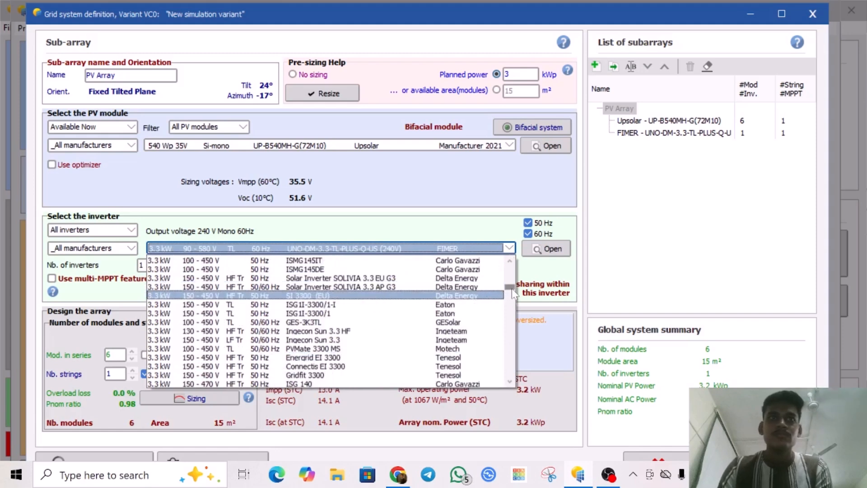
{"action": "left_click_drag", "start_coordinate": [512, 293], "coordinate": [513, 289]}
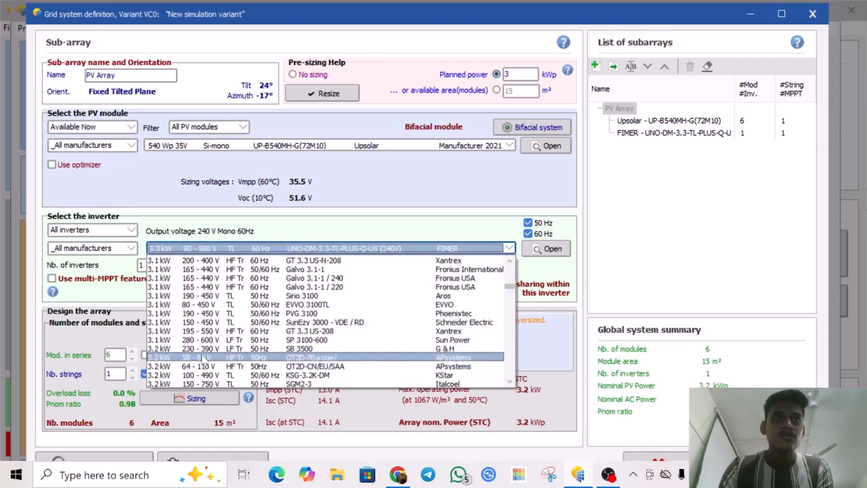
{"action": "left_click", "coordinate": [217, 381]}
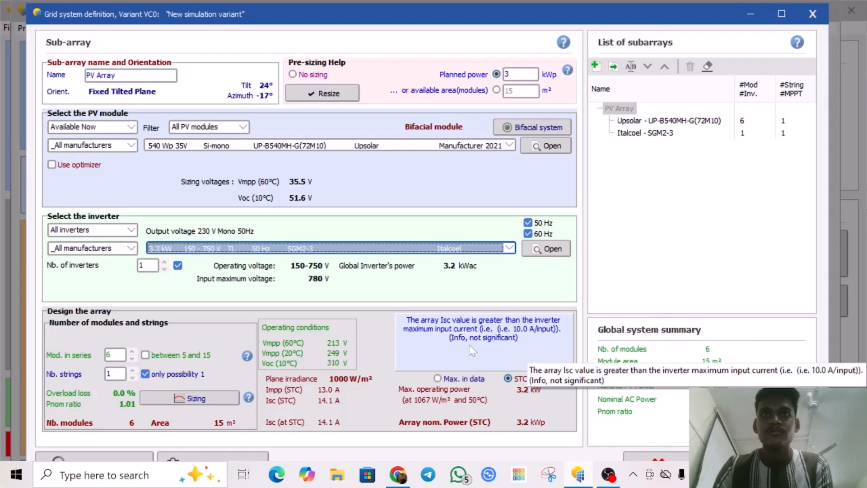
Step: Set the planned power of the sub-array to 3.3 kWp
{"action": "left_click", "coordinate": [514, 74]}
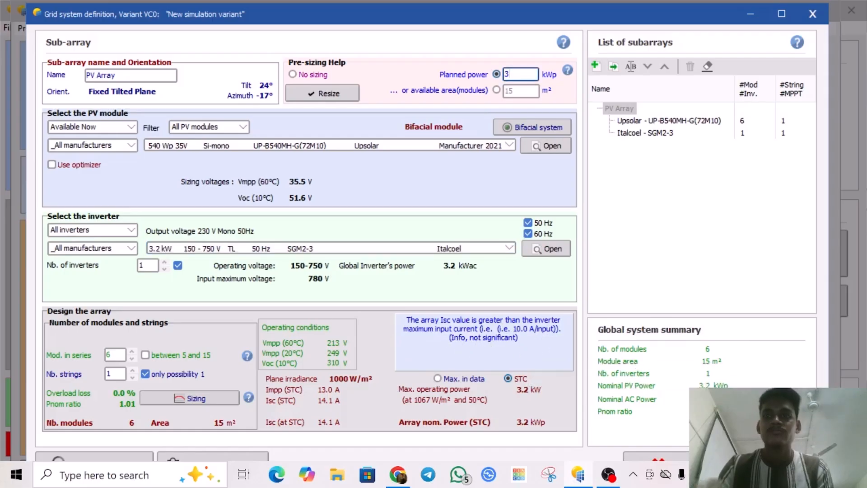
{"action": "type", "text": ".3"}
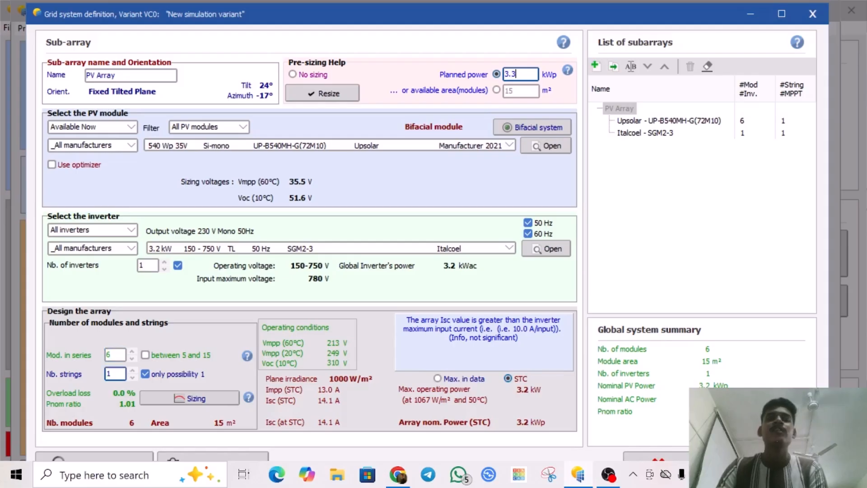
Step: Select the 3.0 kW Afore BNT003KTL (2022) inverter and disable its multi-MPPT feature
{"action": "left_click", "coordinate": [401, 249]}
{"action": "scroll", "coordinate": [272, 293], "scroll_direction": "up", "scroll_amount": 3}
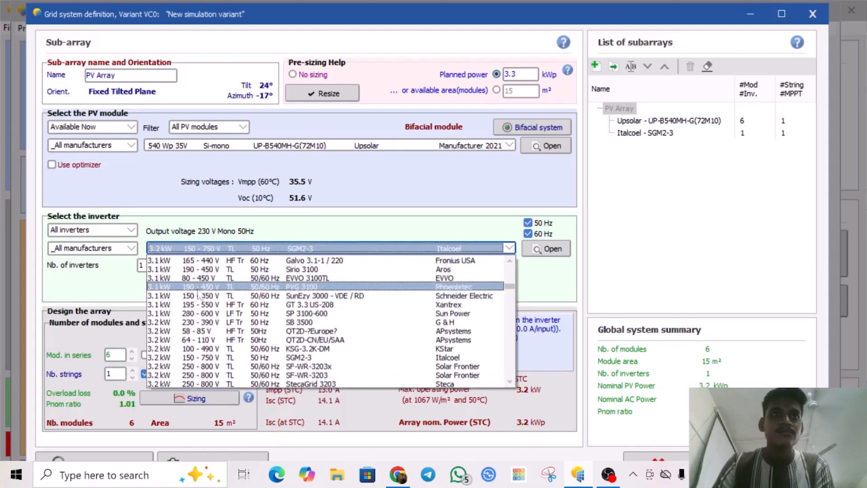
{"action": "scroll", "coordinate": [219, 277], "scroll_direction": "up", "scroll_amount": 2}
{"action": "scroll", "coordinate": [217, 275], "scroll_direction": "up", "scroll_amount": 3}
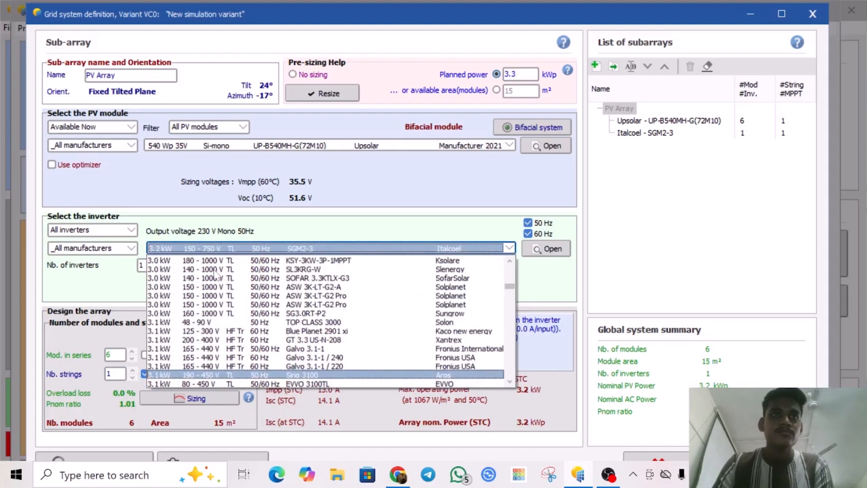
{"action": "scroll", "coordinate": [216, 274], "scroll_direction": "up", "scroll_amount": 2}
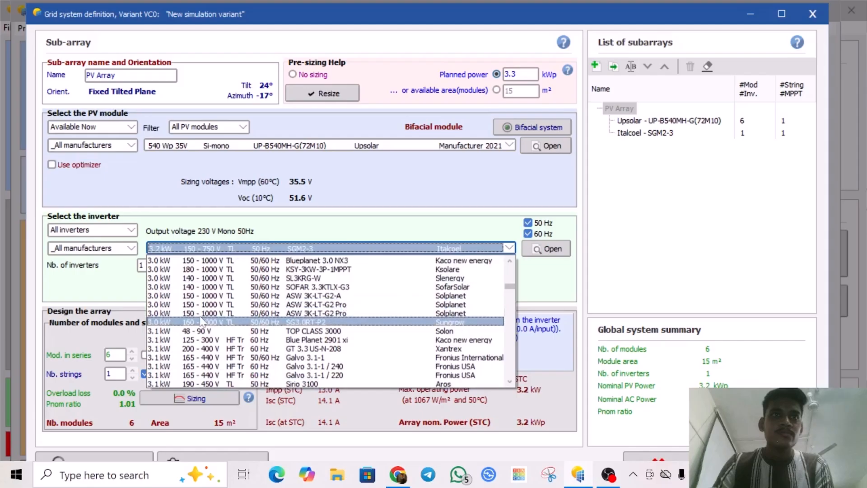
{"action": "scroll", "coordinate": [201, 321], "scroll_direction": "up", "scroll_amount": 1}
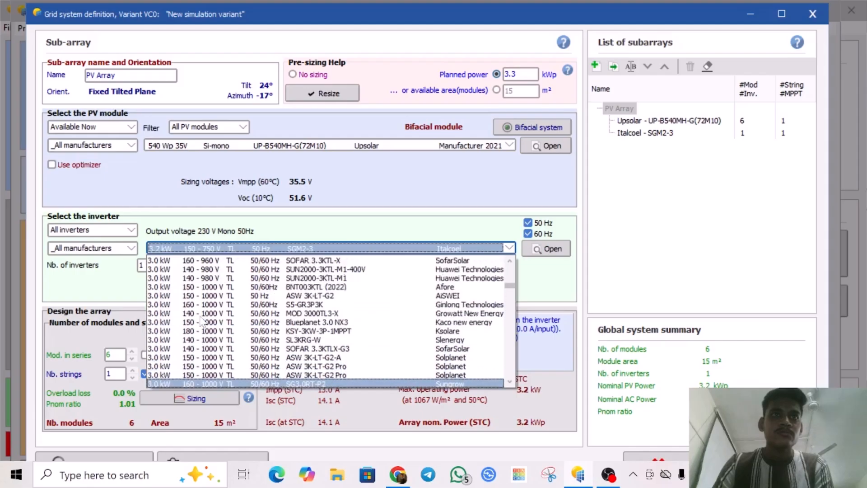
{"action": "left_click", "coordinate": [208, 288]}
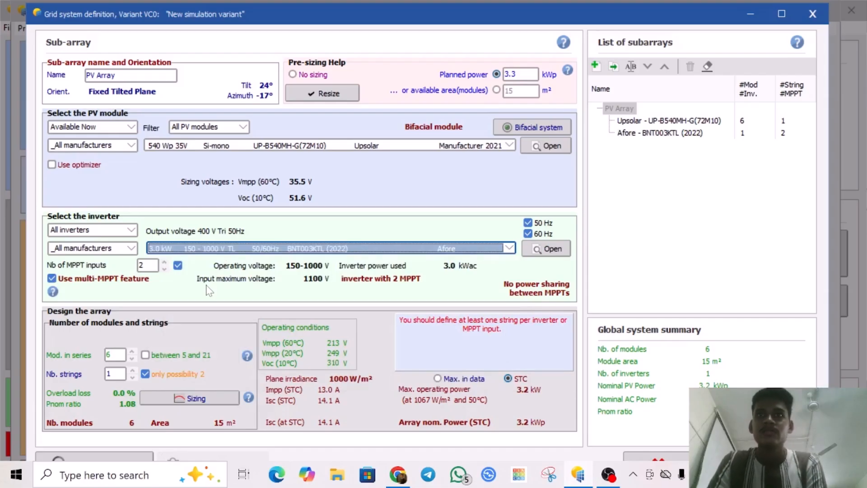
{"action": "left_click", "coordinate": [52, 278]}
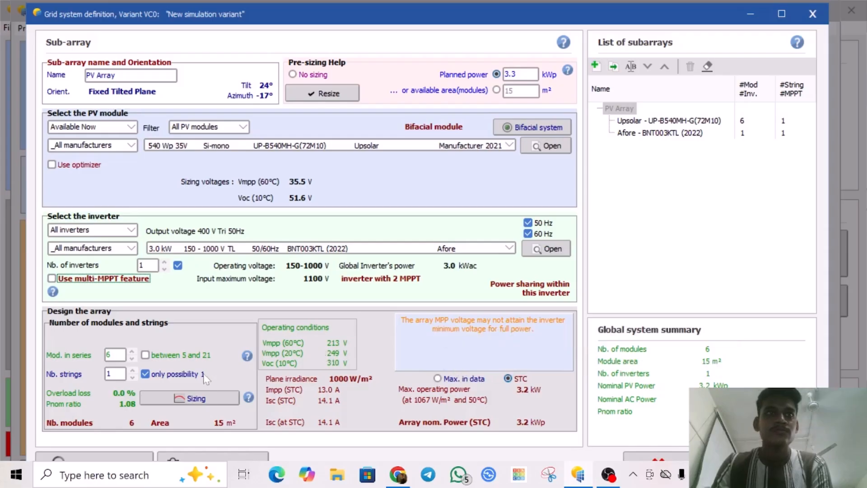
Step: Select the 3.1 kW EVVO 3100TL inverter and confirm the grid system definition, acknowledging the auxiliary losses notice
{"action": "left_click", "coordinate": [176, 249]}
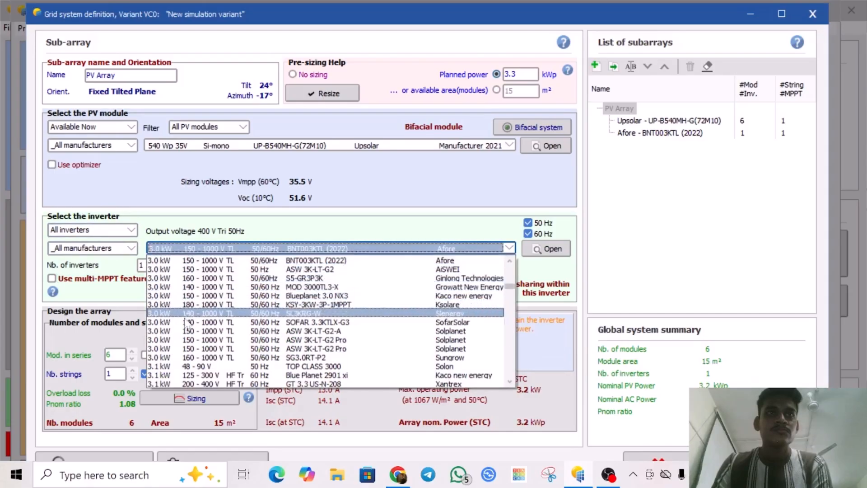
{"action": "scroll", "coordinate": [184, 340], "scroll_direction": "down", "scroll_amount": 5}
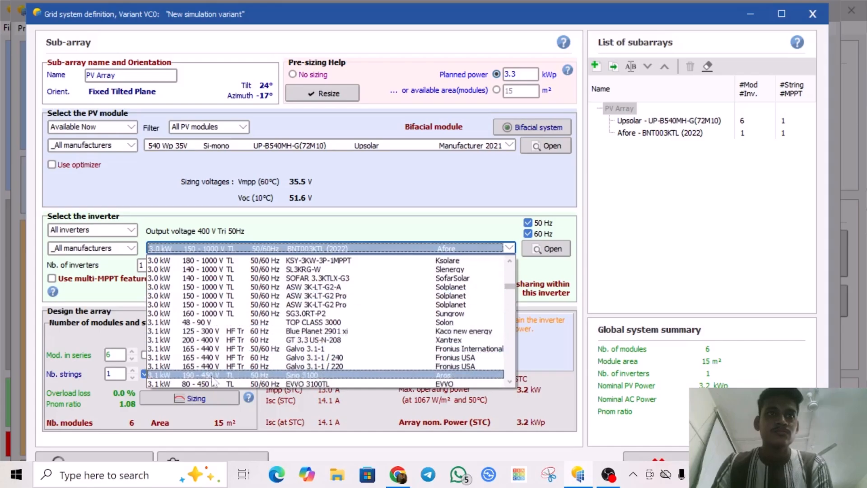
{"action": "scroll", "coordinate": [213, 381], "scroll_direction": "down", "scroll_amount": 1}
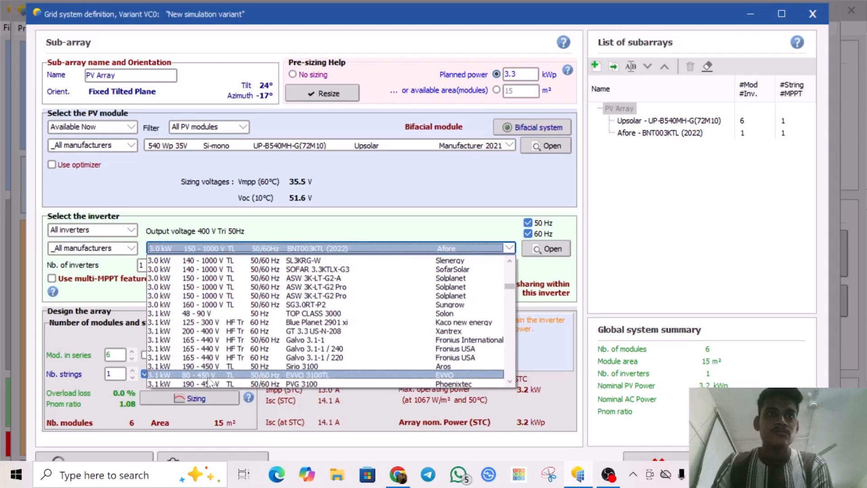
{"action": "left_click", "coordinate": [209, 375]}
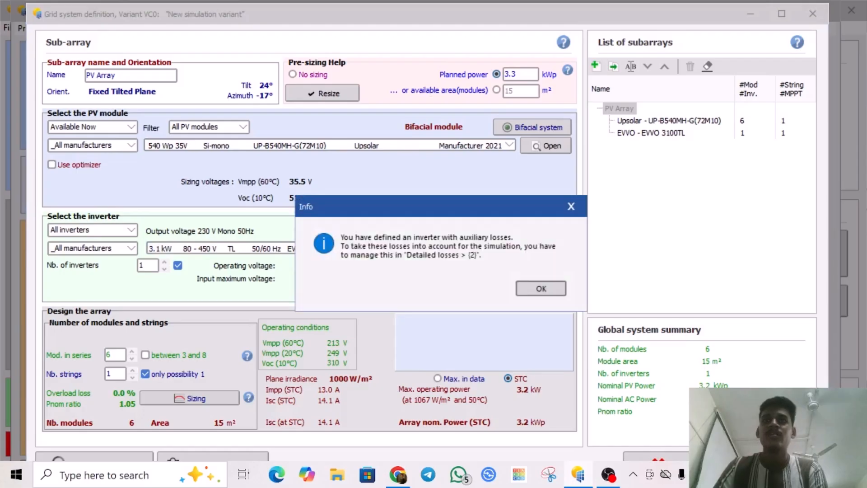
{"action": "left_click", "coordinate": [538, 289]}
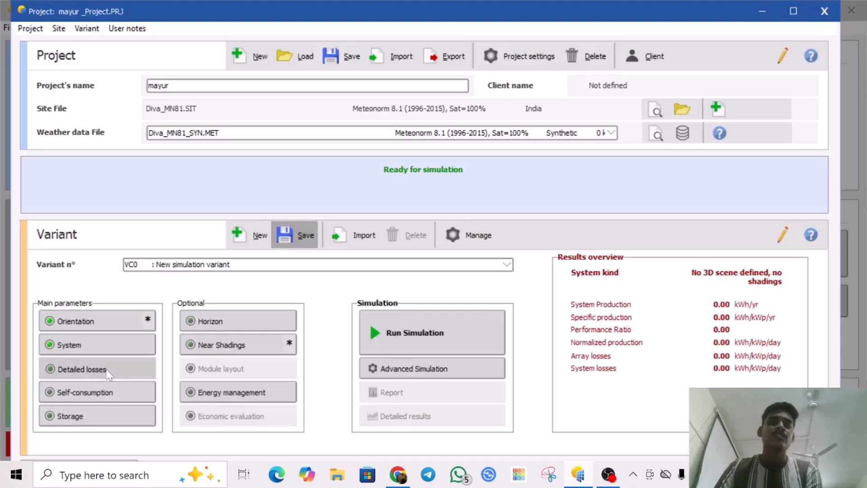
Step: In the detailed losses, apply the default thermal loss factor for "Free" mounted modules with air circulation
{"action": "left_click", "coordinate": [82, 369]}
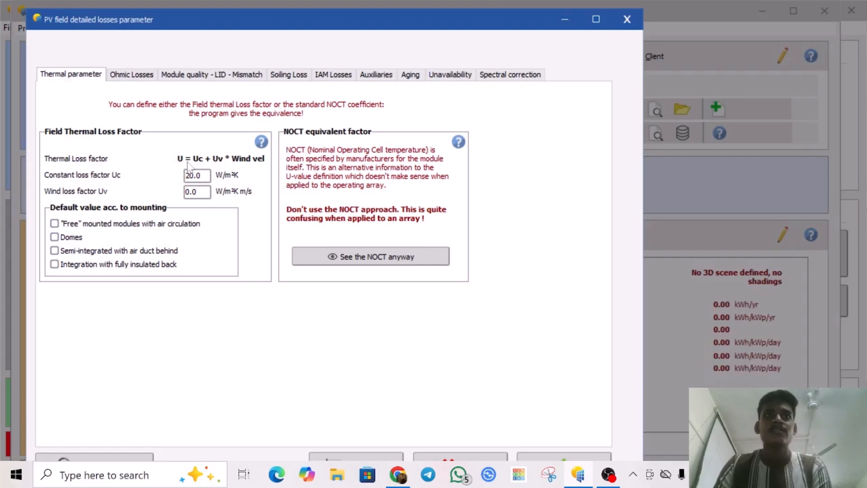
{"action": "left_click", "coordinate": [190, 176]}
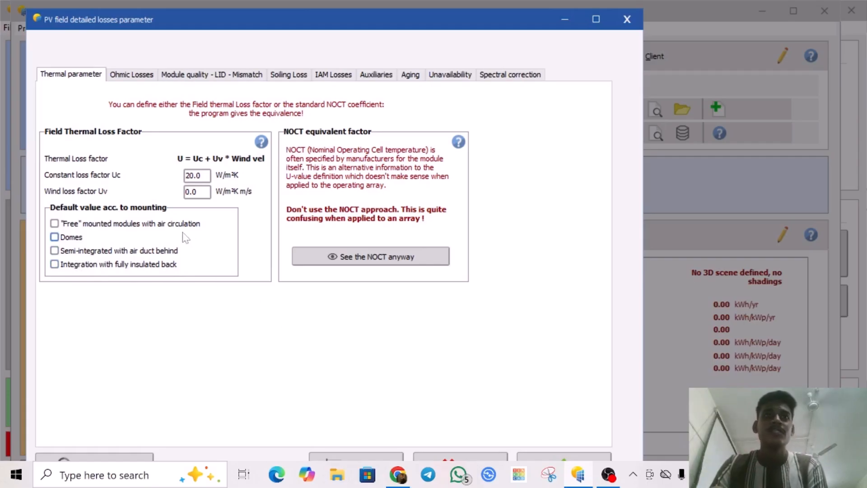
{"action": "left_click", "coordinate": [55, 224]}
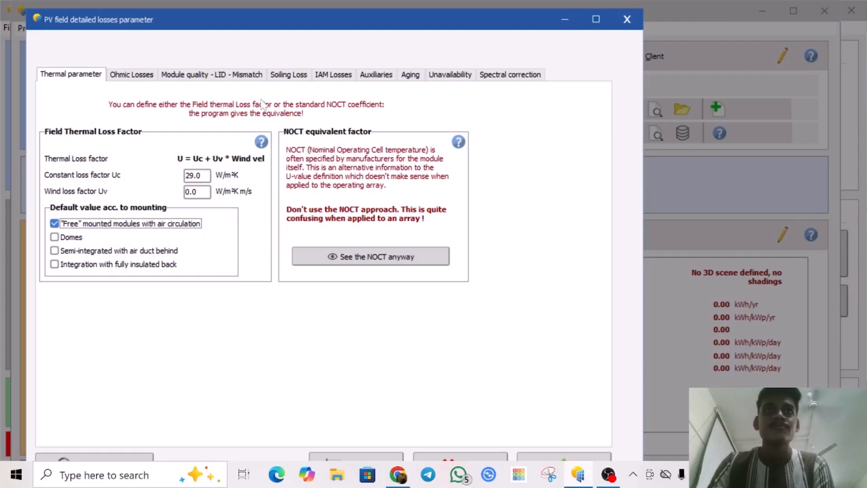
Step: In the ohmic losses, apply the default voltage drop of 0.7 V across the series diode
{"action": "left_click", "coordinate": [151, 76]}
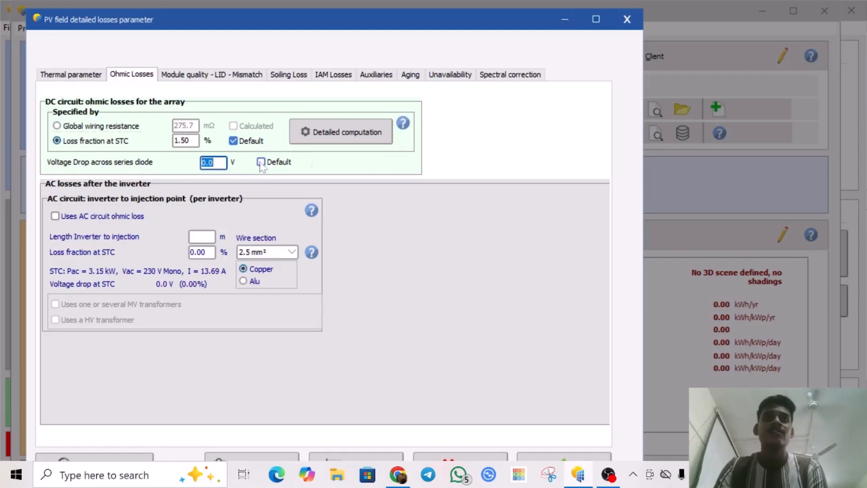
{"action": "left_click", "coordinate": [215, 163]}
{"action": "double_click", "coordinate": [215, 164]}
{"action": "left_click", "coordinate": [215, 164]}
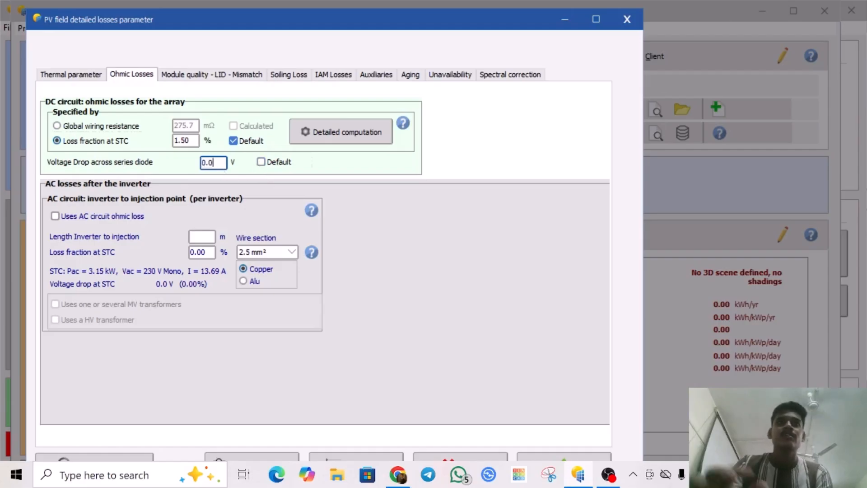
{"action": "double_click", "coordinate": [215, 164]}
{"action": "type", "text": "0.7"}
{"action": "left_click", "coordinate": [261, 161]}
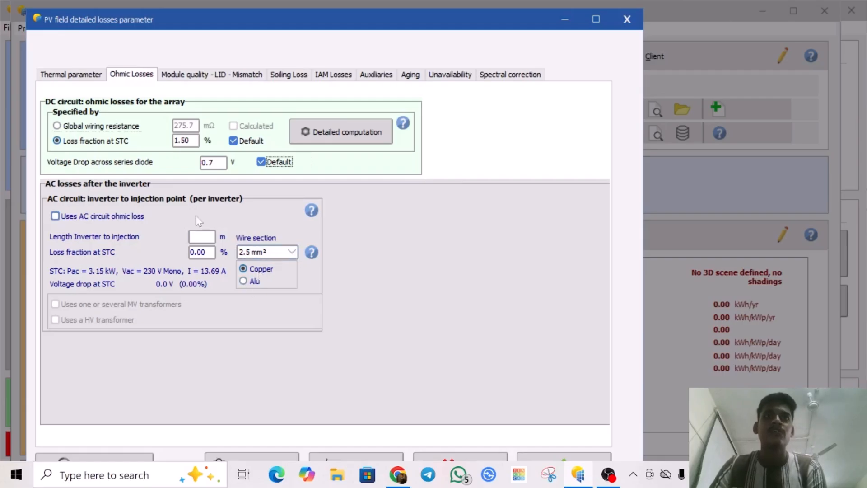
Step: Apply the default LID loss factor of 2.0% and the default yearly soiling loss factor of 3.0%
{"action": "left_click", "coordinate": [212, 77]}
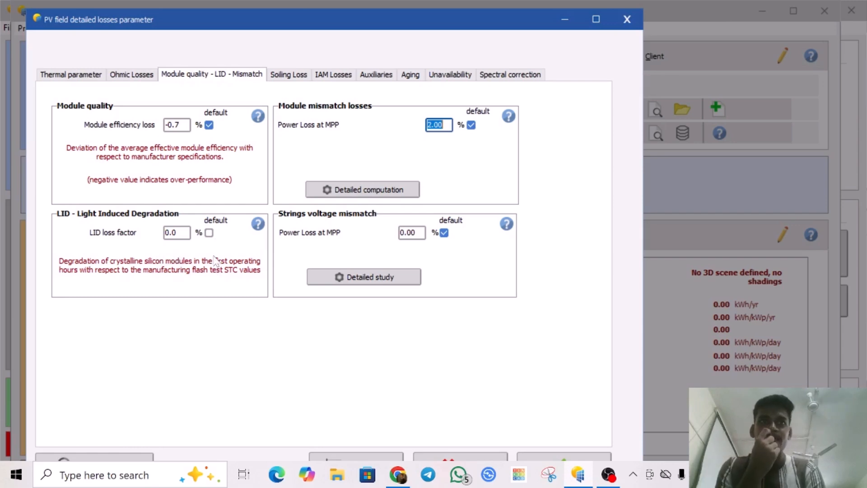
{"action": "left_click", "coordinate": [209, 233]}
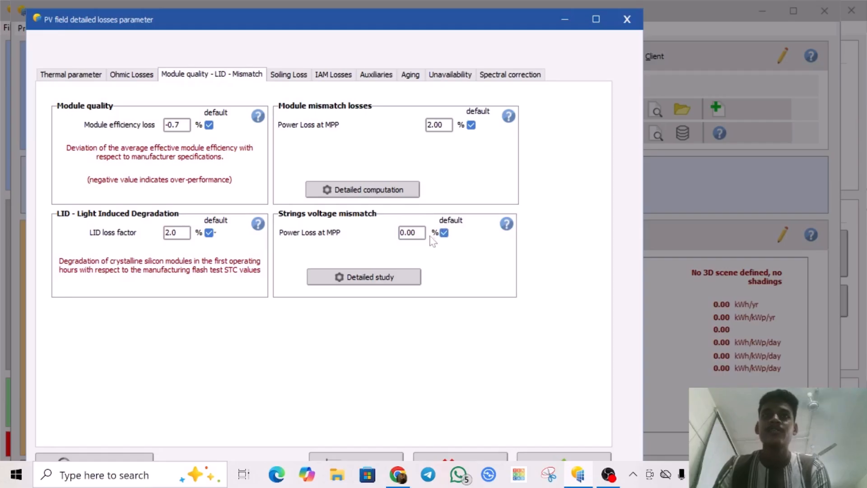
{"action": "left_click", "coordinate": [287, 76]}
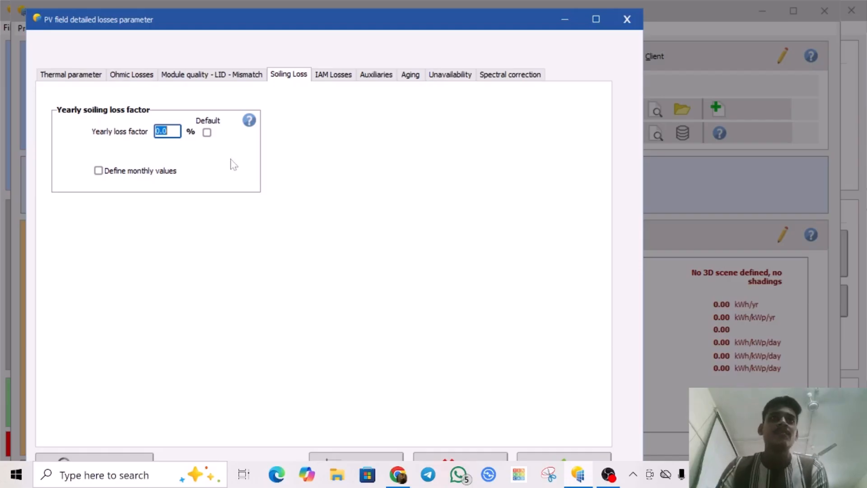
{"action": "left_click", "coordinate": [209, 133]}
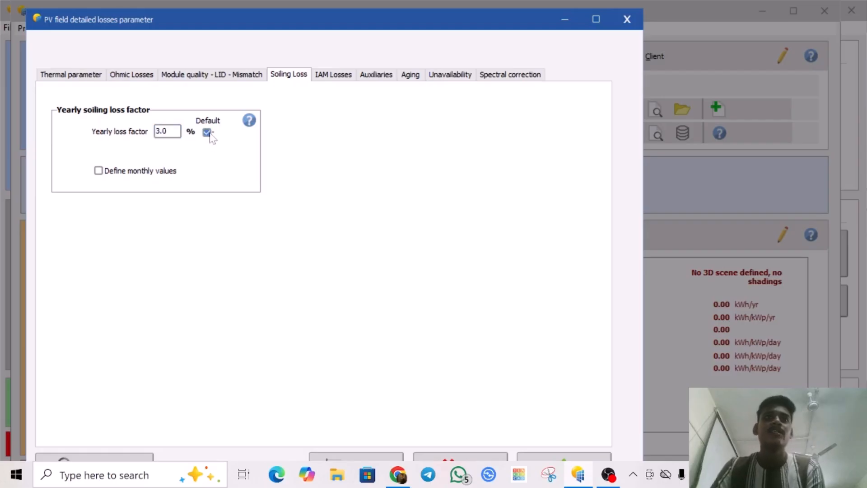
Step: Review the IAM and auxiliaries losses, and enable module aging degradation in the simulation for year 10
{"action": "left_click", "coordinate": [335, 74]}
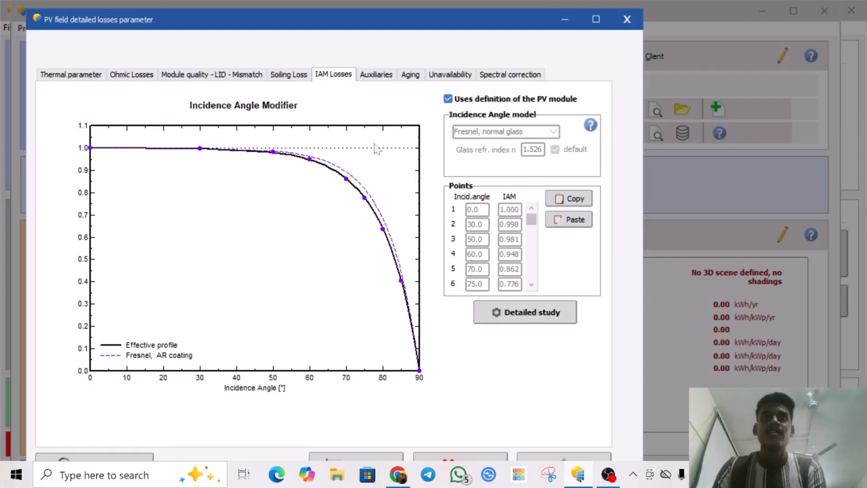
{"action": "left_click", "coordinate": [381, 78]}
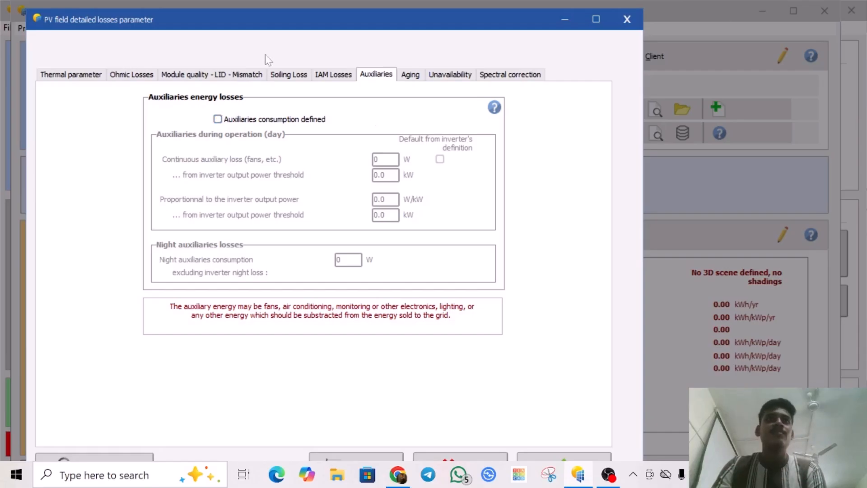
{"action": "left_click", "coordinate": [417, 79]}
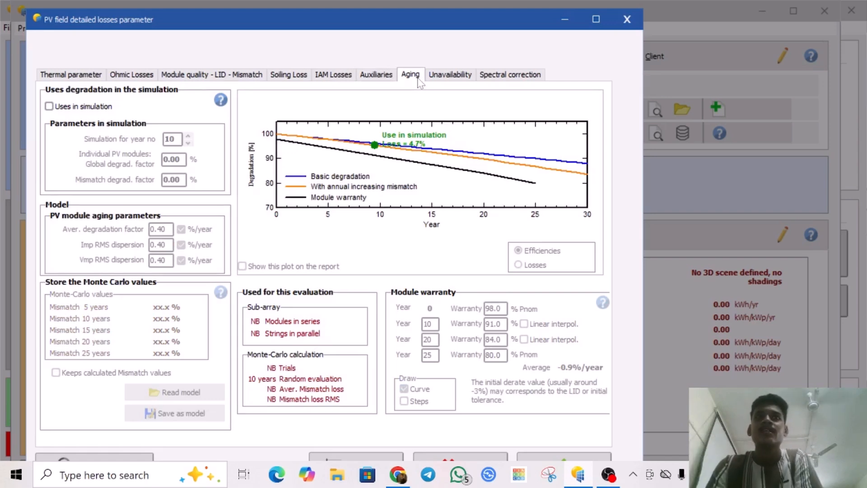
{"action": "left_click", "coordinate": [63, 110]}
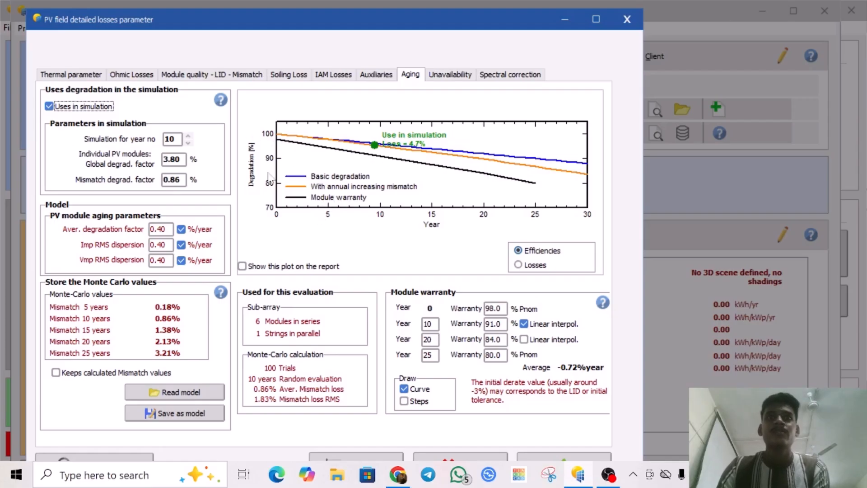
Step: Apply the default system unavailability of 2.0% and set its unavailability periods randomly
{"action": "left_click", "coordinate": [451, 75]}
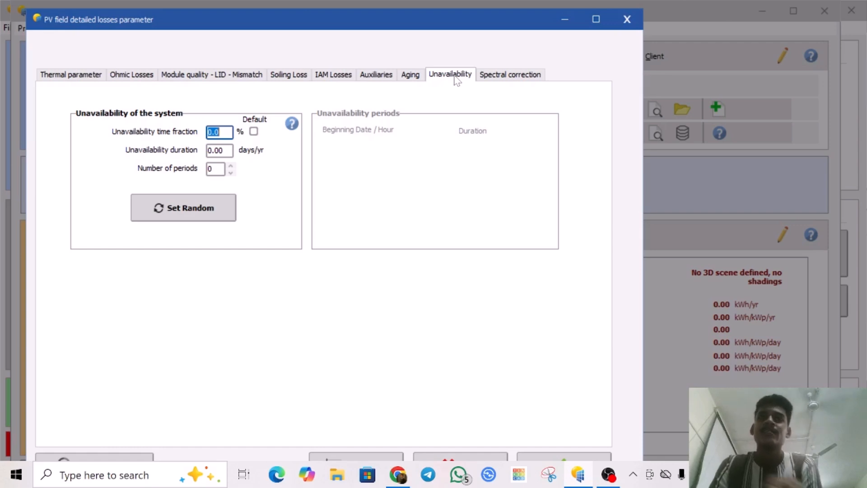
{"action": "left_click", "coordinate": [255, 132]}
{"action": "left_click", "coordinate": [215, 217]}
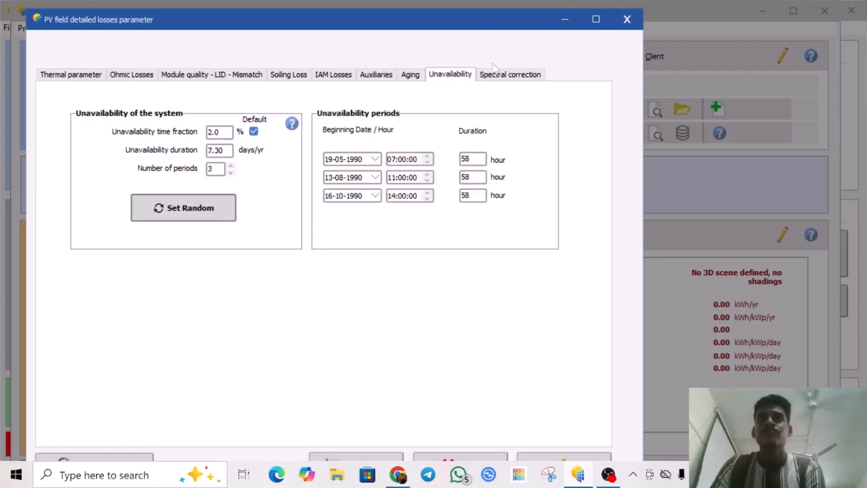
Step: Review the spectral correction settings and confirm the detailed losses definition
{"action": "left_click", "coordinate": [501, 77]}
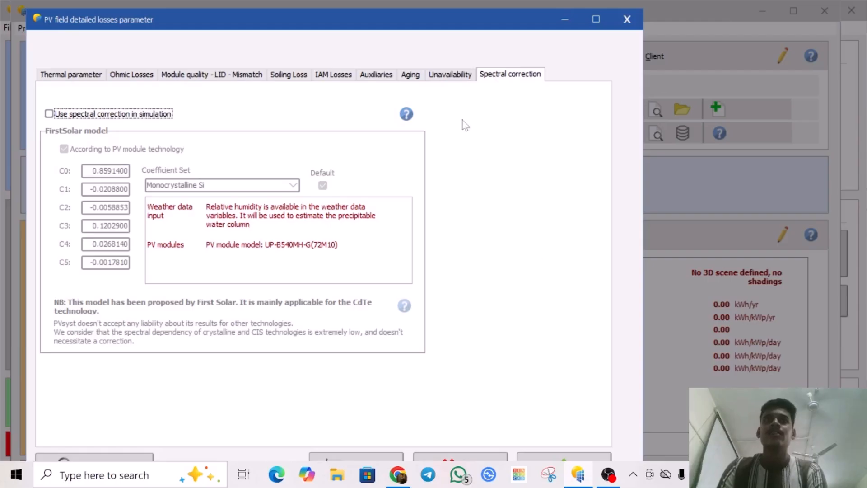
{"action": "left_click_drag", "start_coordinate": [463, 17], "coordinate": [477, 9]}
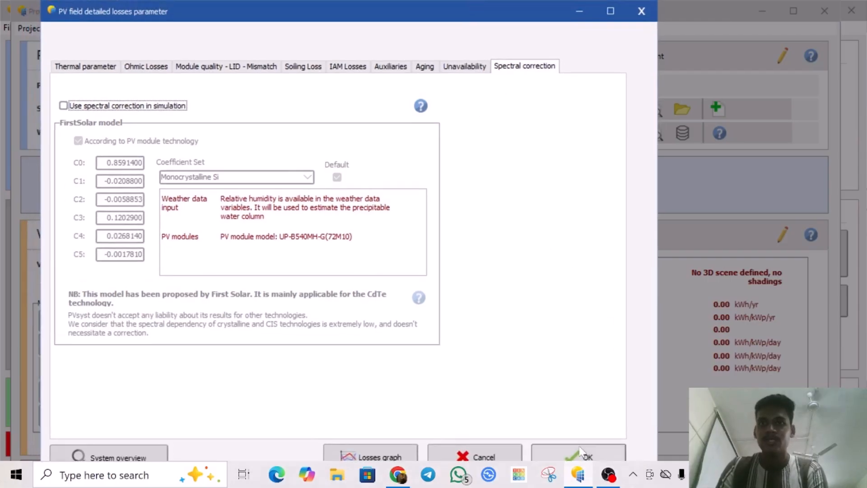
{"action": "left_click", "coordinate": [580, 453]}
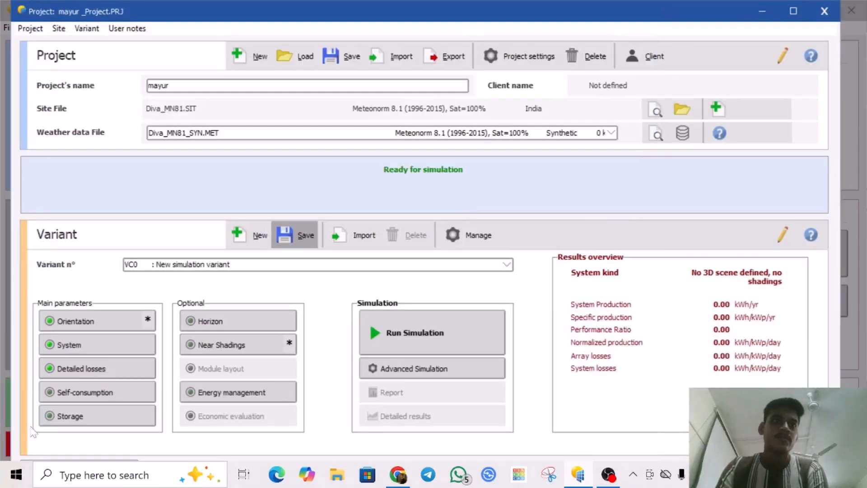
Step: Define the self-consumption load profile by monthly values, with kWh/mth as the unit
{"action": "left_click", "coordinate": [62, 393]}
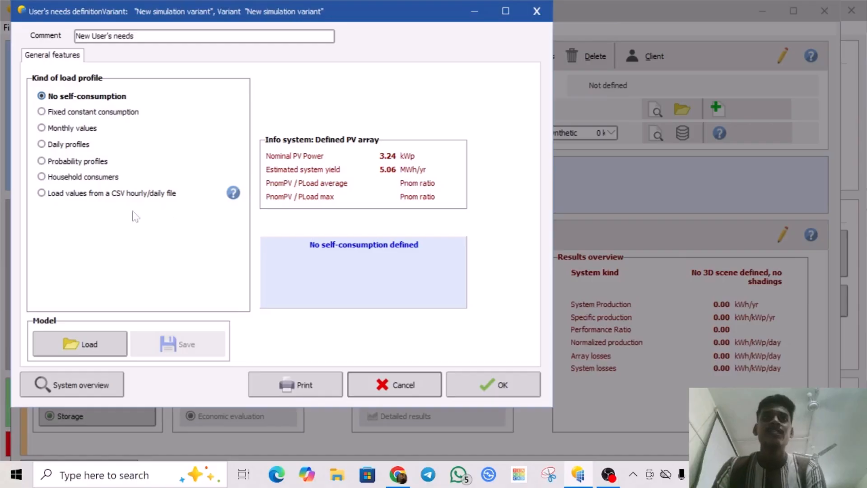
{"action": "left_click", "coordinate": [42, 128]}
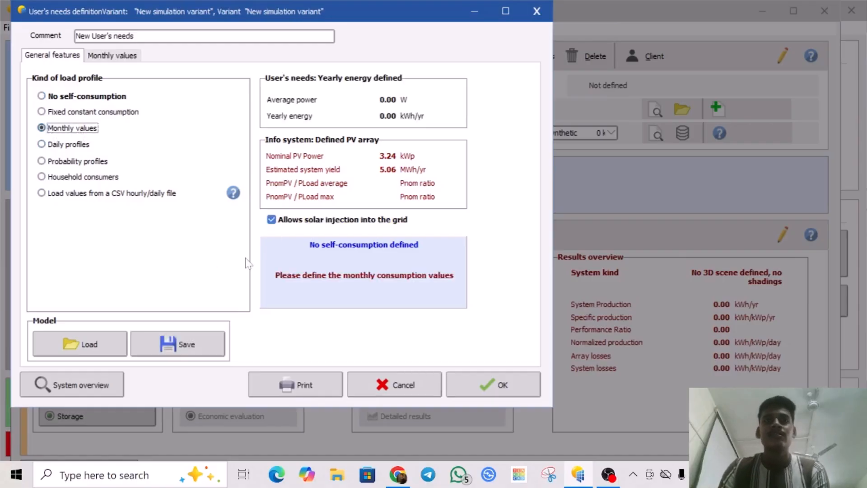
{"action": "left_click", "coordinate": [113, 56]}
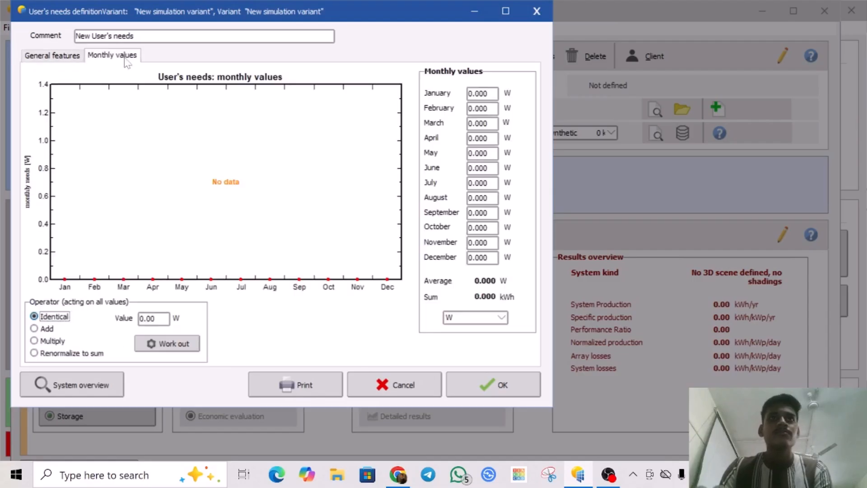
{"action": "left_click", "coordinate": [500, 317]}
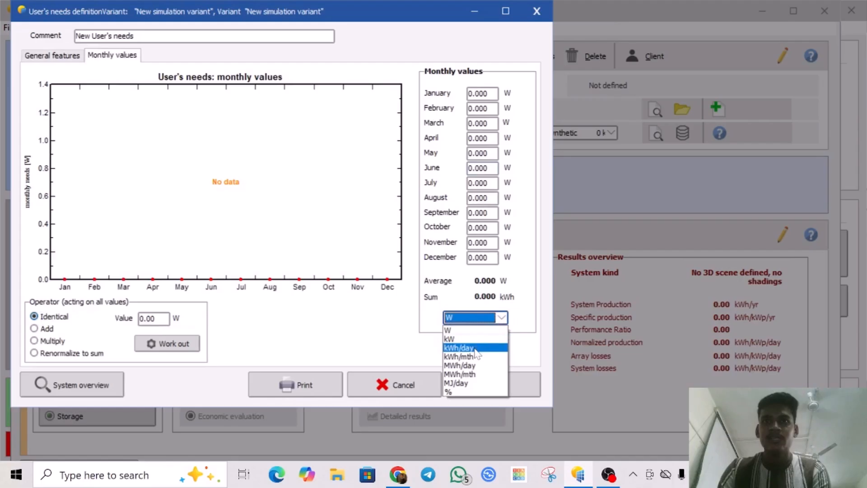
{"action": "left_click", "coordinate": [474, 357]}
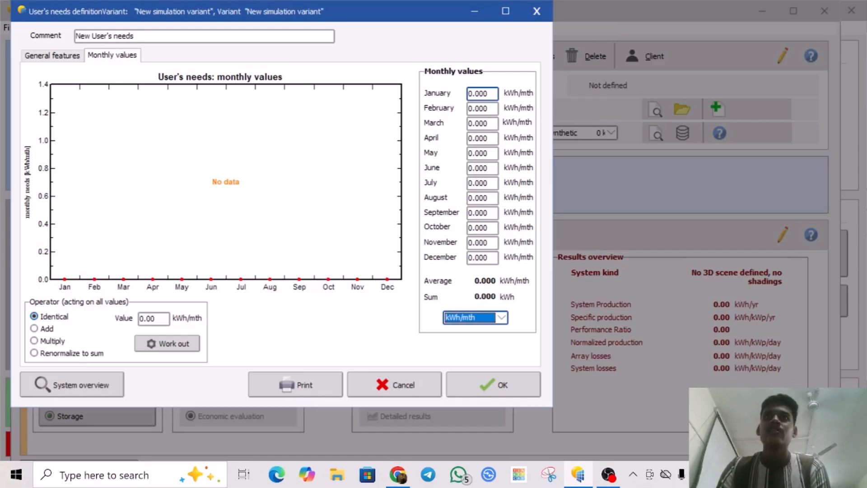
Step: Set the monthly consumption to 200 kWh for January, 190 for February, 200 for March and 230 for April
{"action": "double_click", "coordinate": [484, 94]}
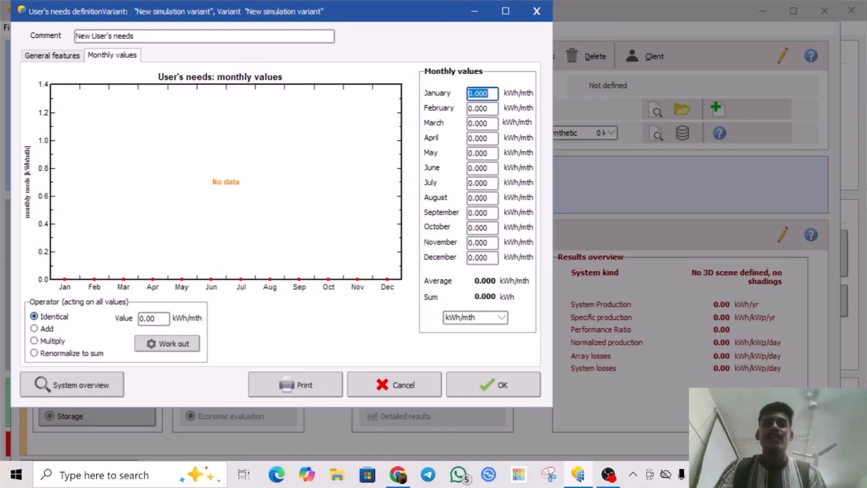
{"action": "type", "text": "200"}
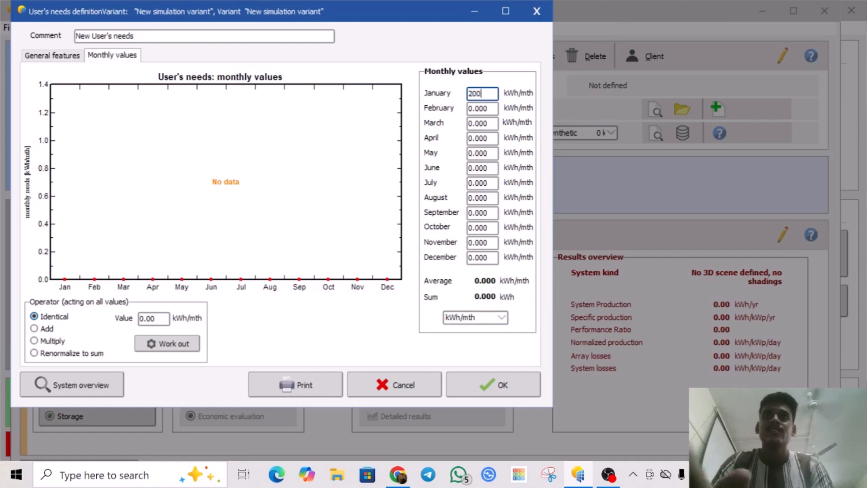
{"action": "key", "text": "Tab"}
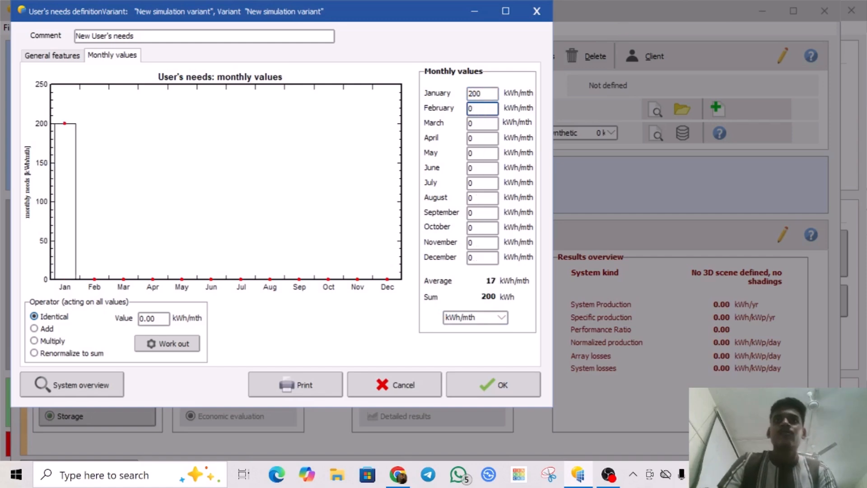
{"action": "key", "text": "BackSpace"}
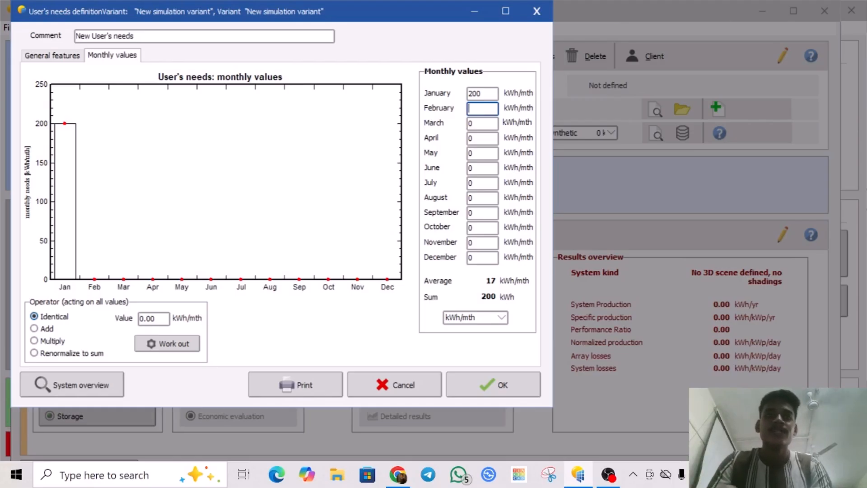
{"action": "type", "text": "190"}
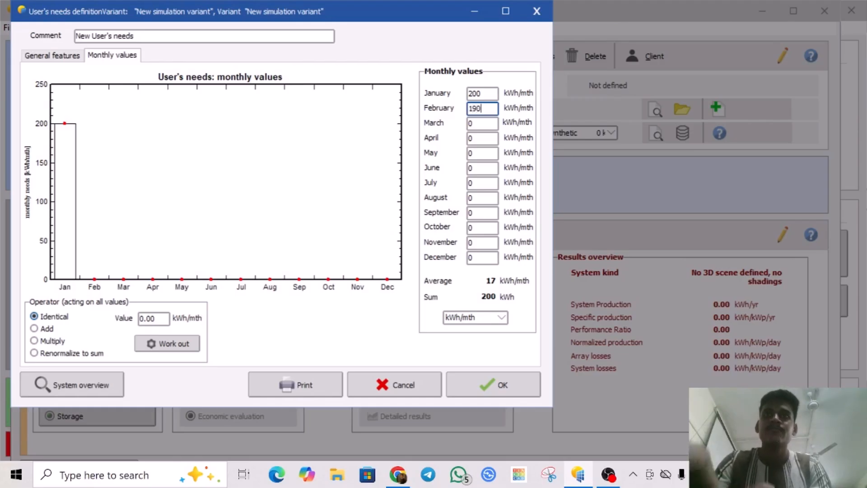
{"action": "key", "text": "Tab"}
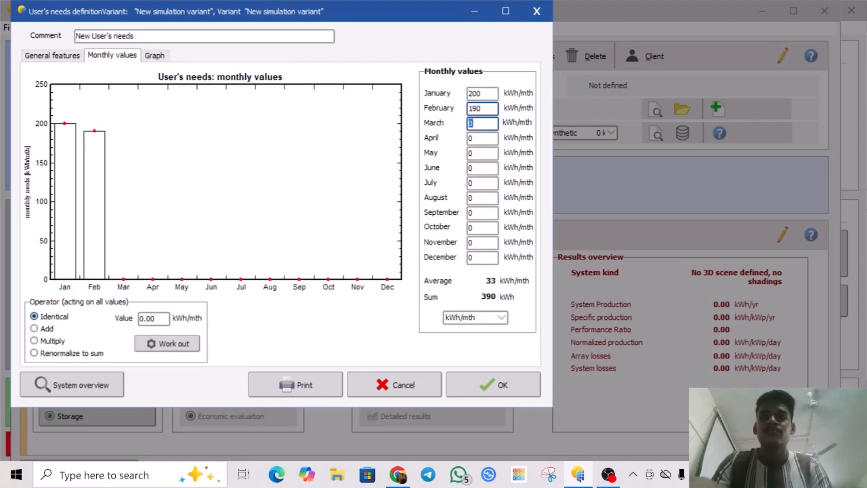
{"action": "type", "text": "200"}
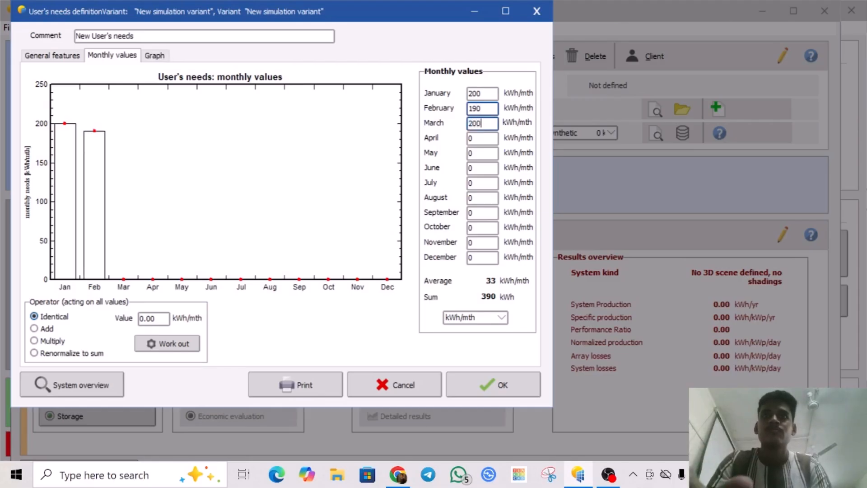
{"action": "key", "text": "Tab"}
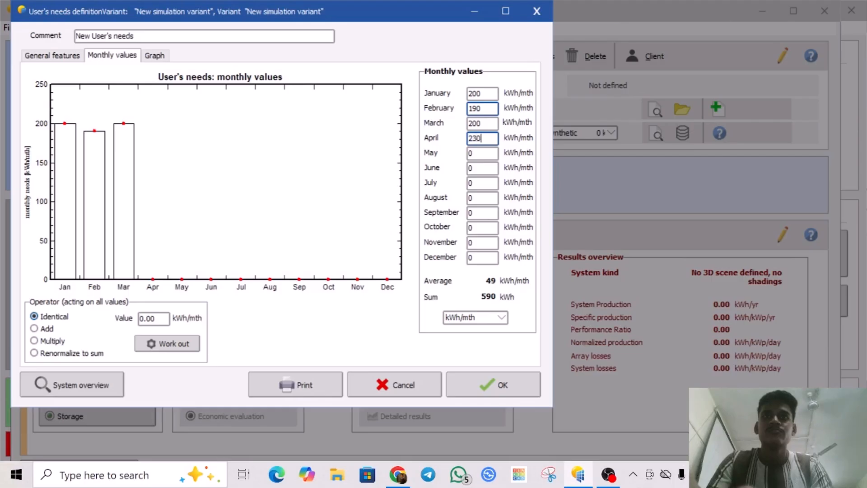
{"action": "key", "text": "Tab"}
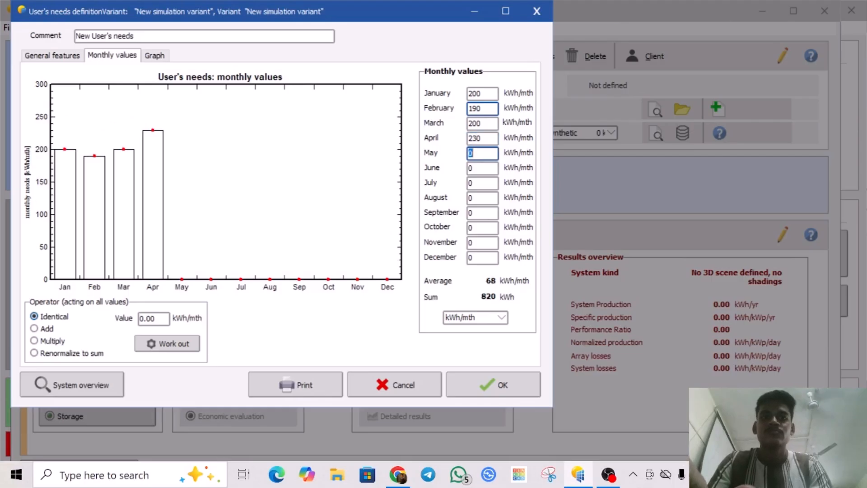
Step: Set the monthly consumption to 300 kWh for May, 350 for June, 250 for July and 330 for August
{"action": "type", "text": "300"}
{"action": "key", "text": "Tab"}
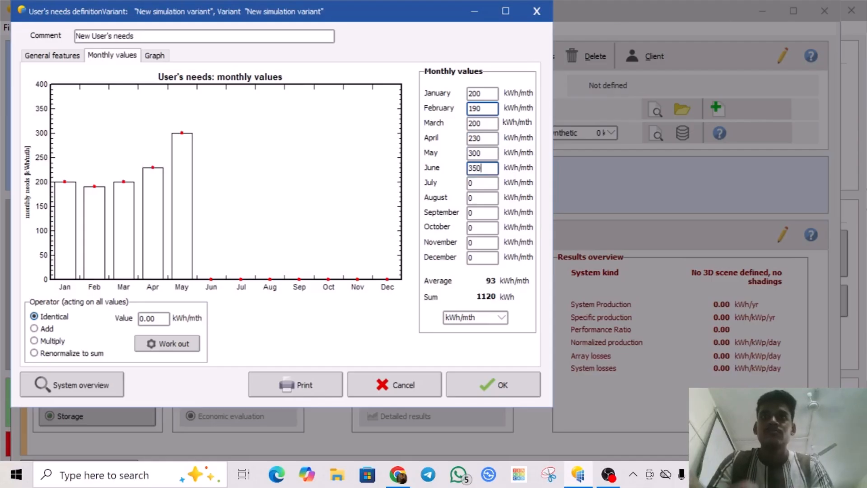
{"action": "key", "text": "Tab"}
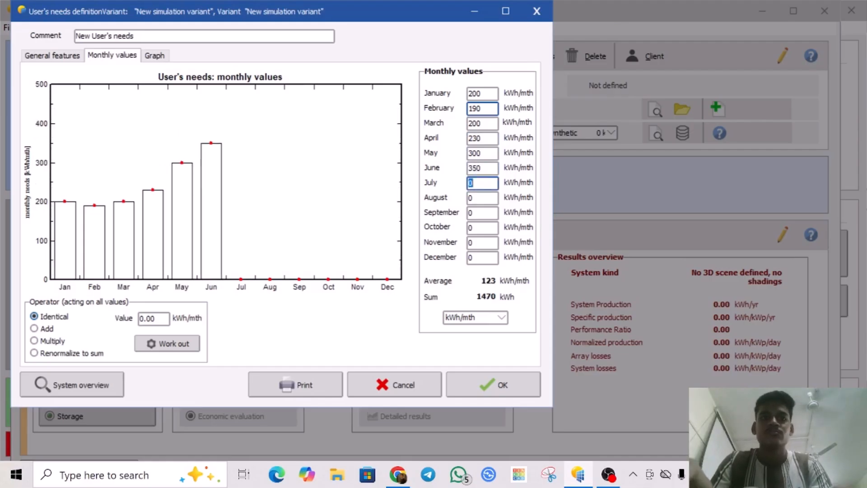
{"action": "key", "text": "Tab"}
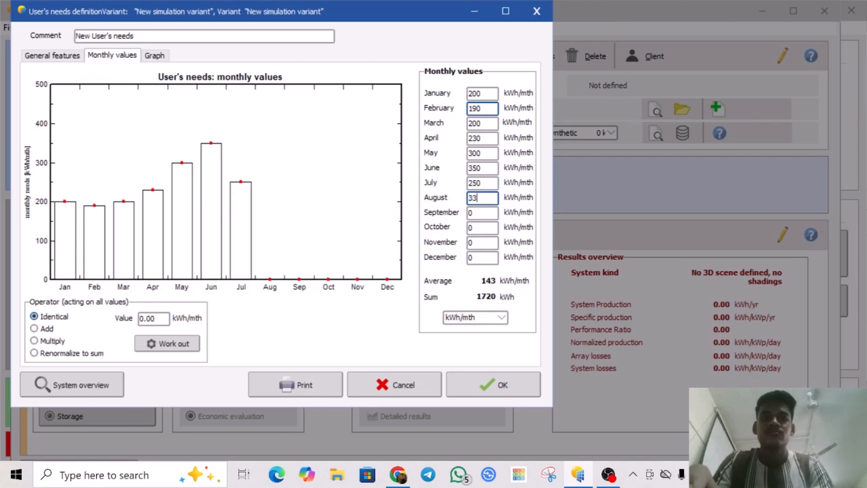
{"action": "key", "text": "Tab"}
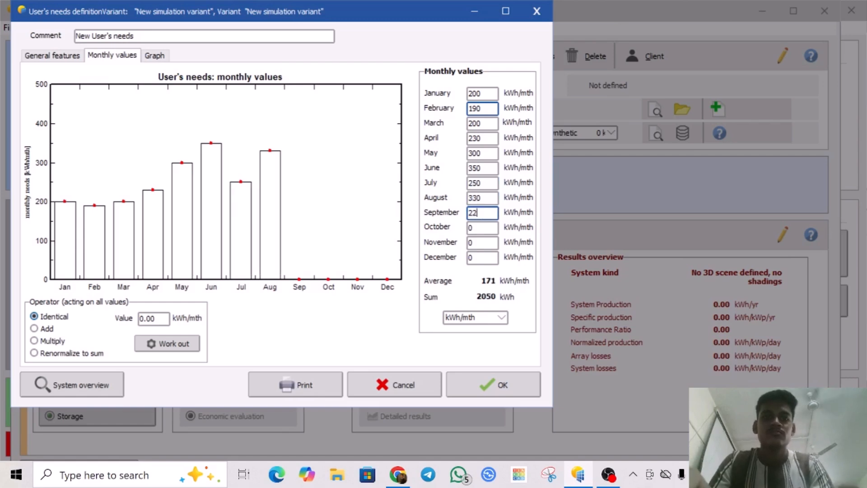
Step: Set the consumption to 220 kWh for September, 320 for October, 300 for November and 310 for December, and confirm the user's needs
{"action": "key", "text": "Tab"}
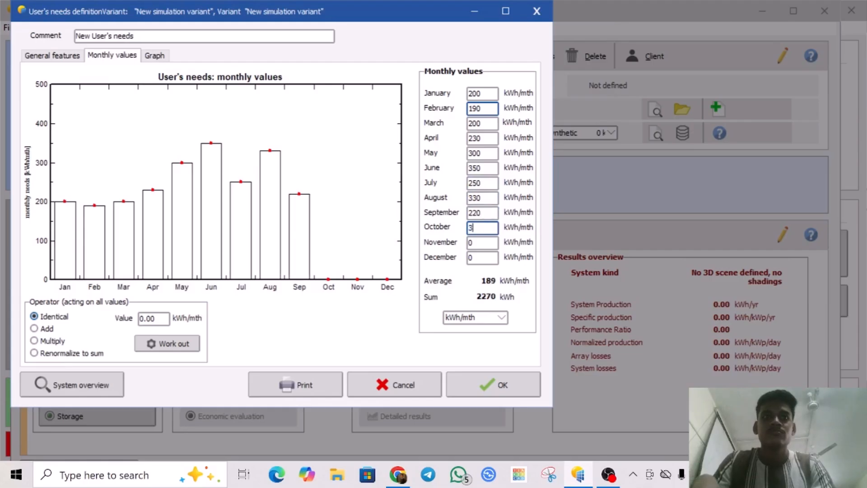
{"action": "key", "text": "Tab"}
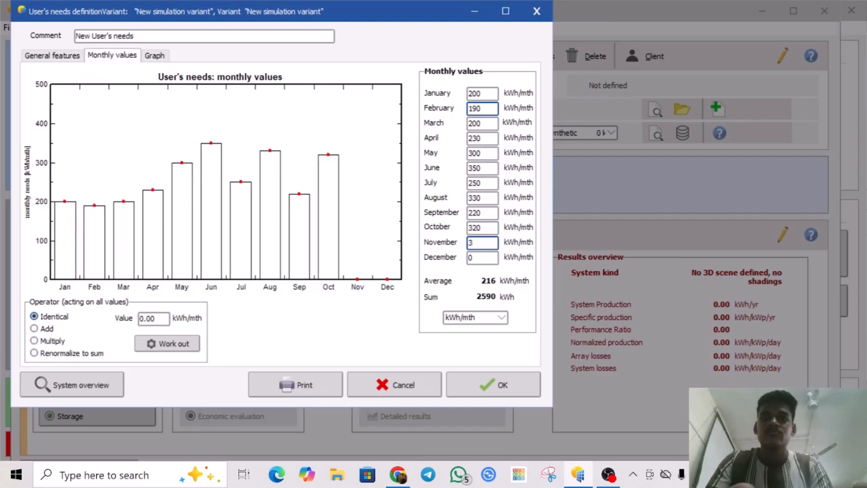
{"action": "key", "text": "Tab"}
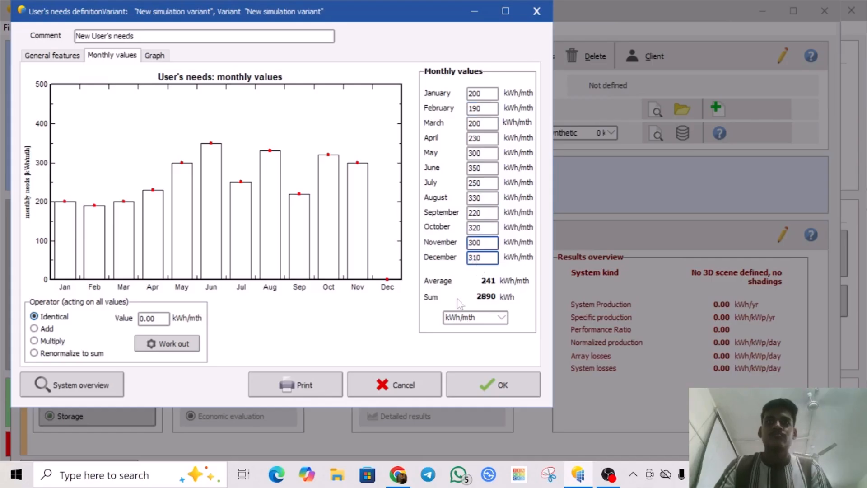
{"action": "left_click", "coordinate": [391, 347]}
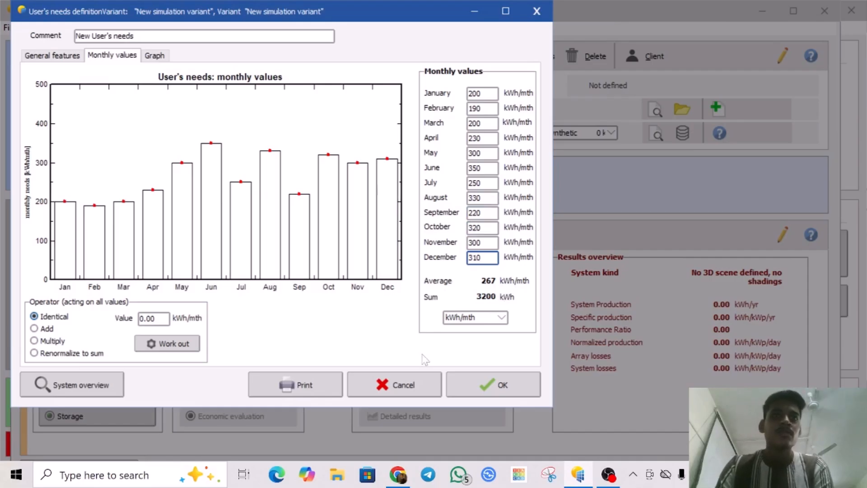
{"action": "left_click", "coordinate": [482, 393]}
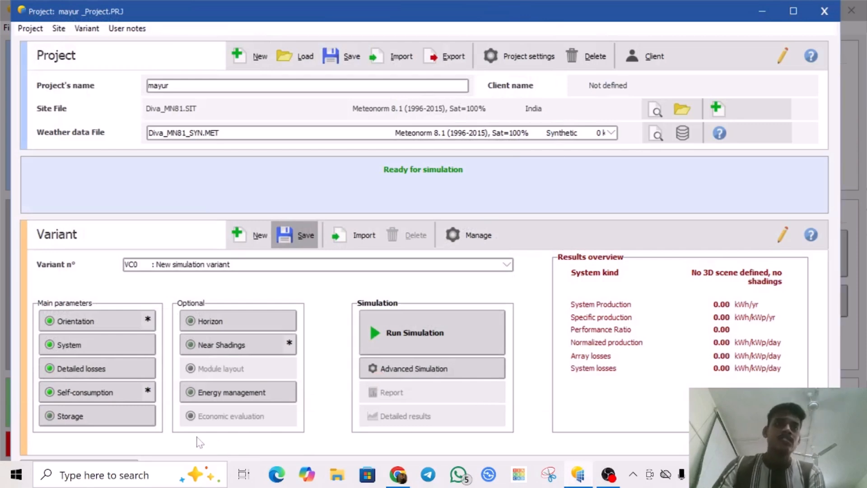
Step: Review the storage strategy and the horizon line drawing for the Diva site, leaving both unchanged
{"action": "left_click", "coordinate": [140, 423]}
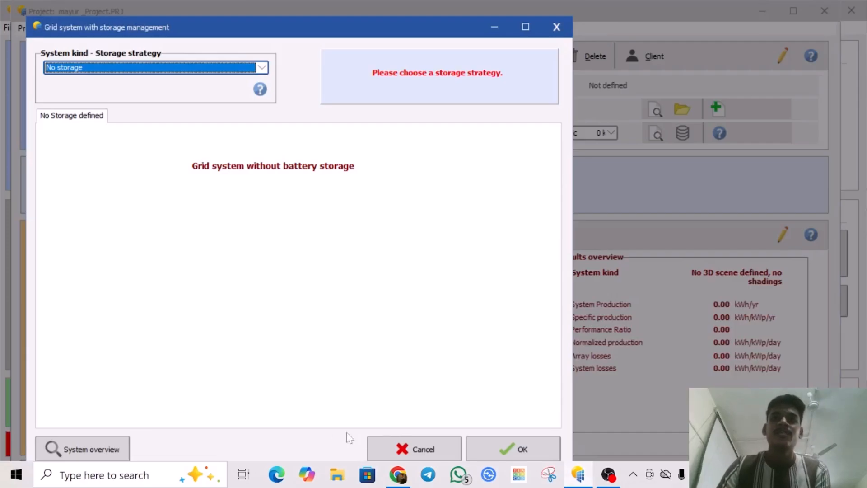
{"action": "left_click", "coordinate": [395, 448]}
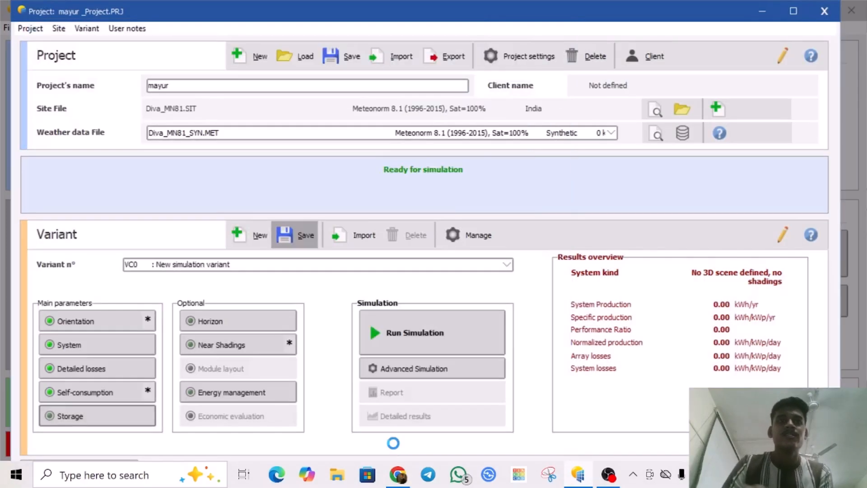
{"action": "left_click", "coordinate": [266, 323]}
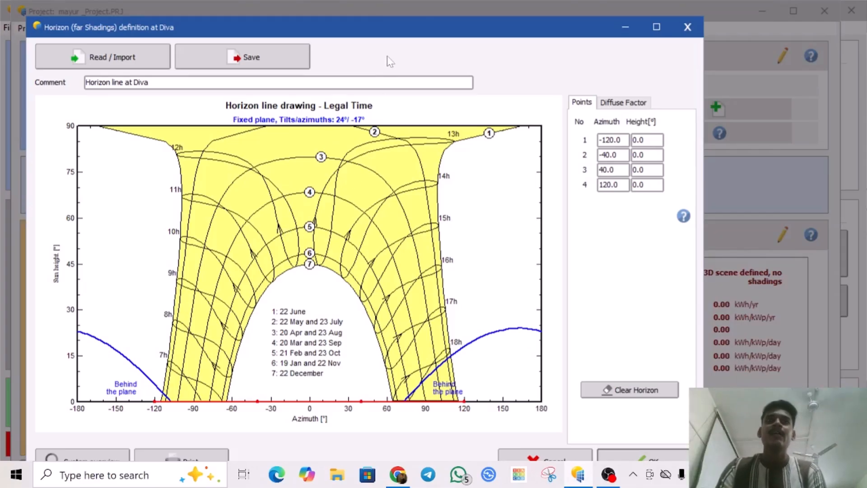
{"action": "double_click", "coordinate": [389, 26]}
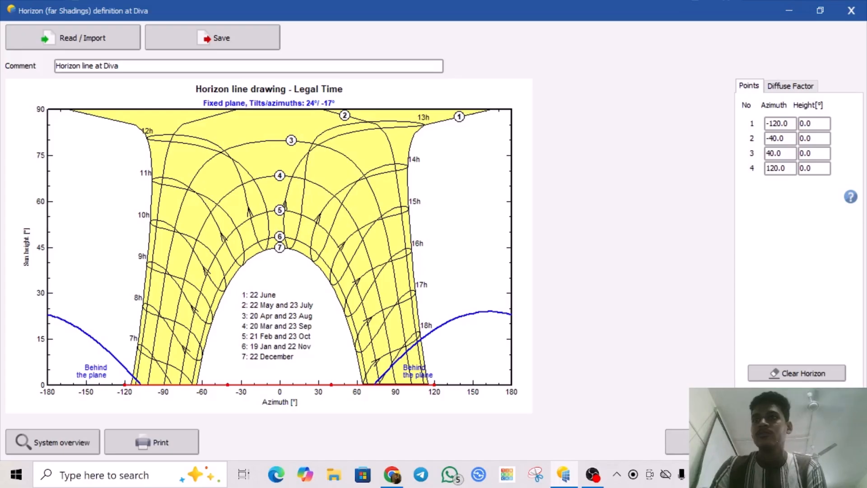
{"action": "left_click", "coordinate": [812, 441]}
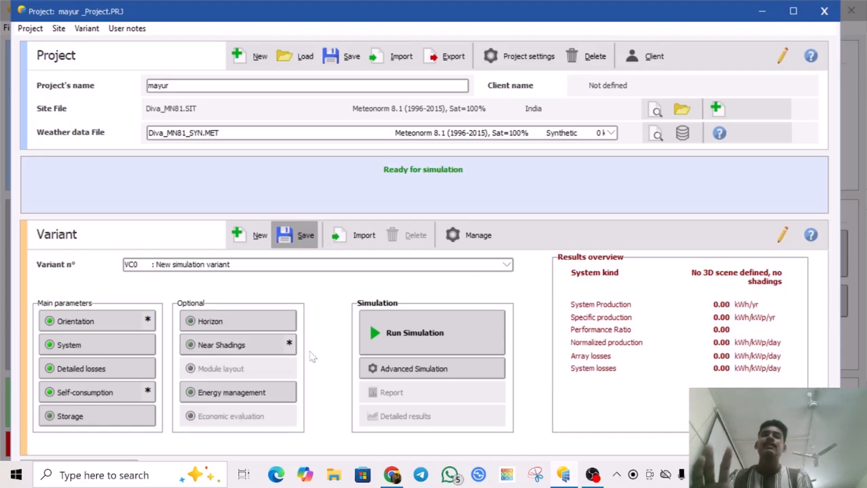
Step: Review the near shadings definition and the energy management settings, including the P50-P90 estimation, without changing them
{"action": "left_click", "coordinate": [280, 348]}
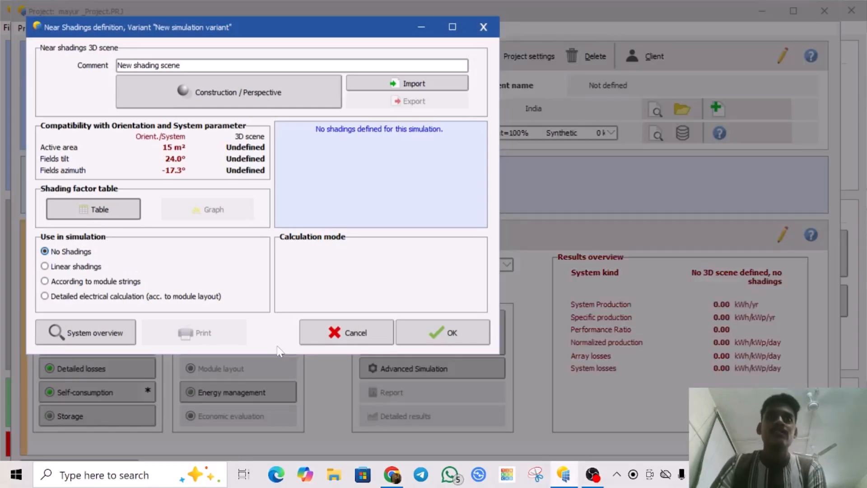
{"action": "left_click", "coordinate": [351, 334]}
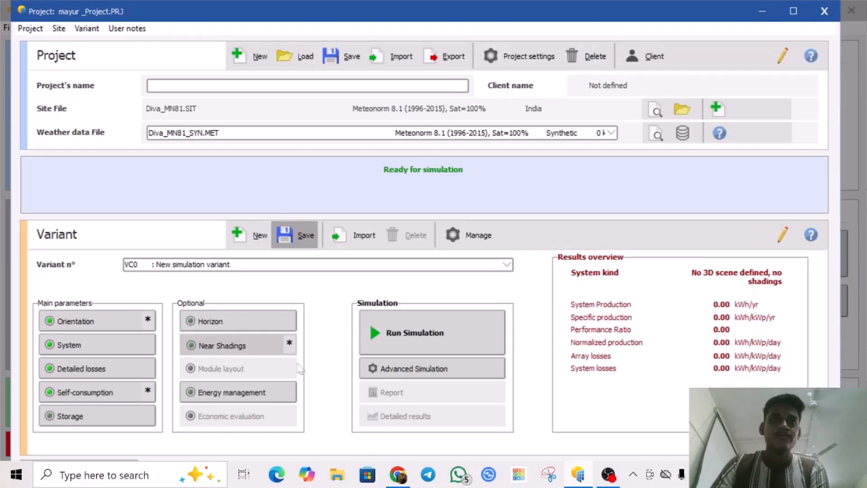
{"action": "left_click", "coordinate": [238, 394]}
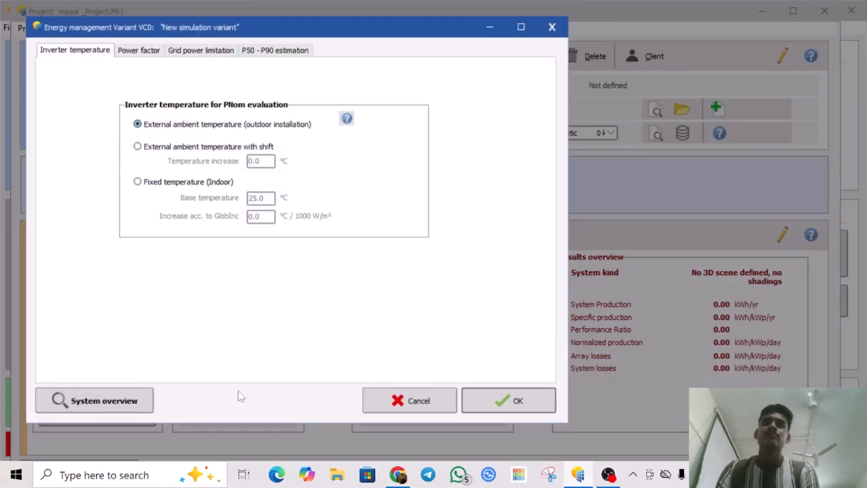
{"action": "left_click", "coordinate": [274, 52]}
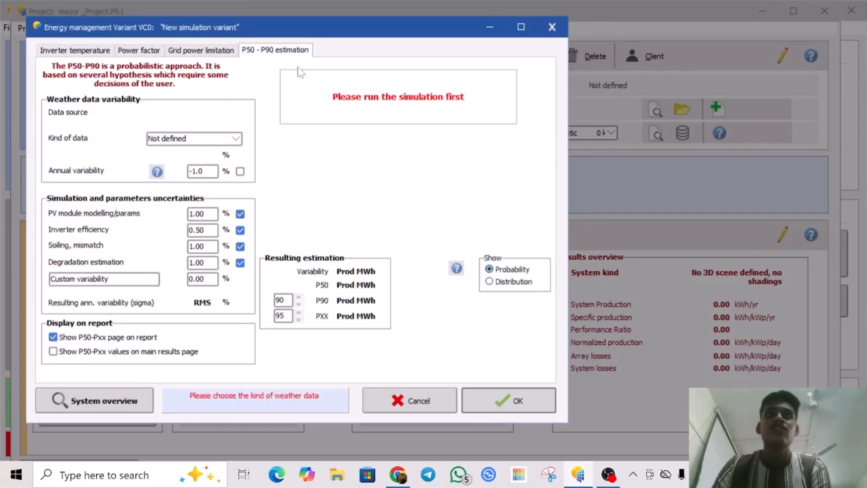
{"action": "left_click", "coordinate": [408, 401]}
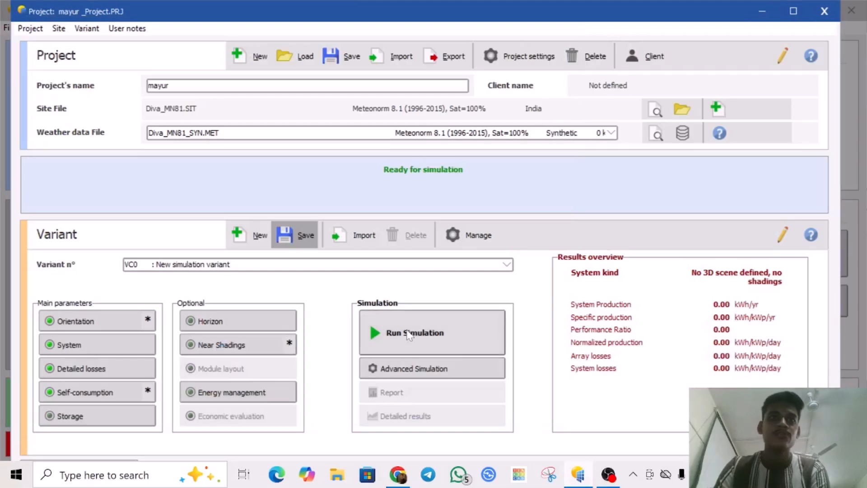
Step: Run the simulation of variant VC0 and move the progress window off the Daily Input/Output diagram
{"action": "left_click", "coordinate": [409, 334]}
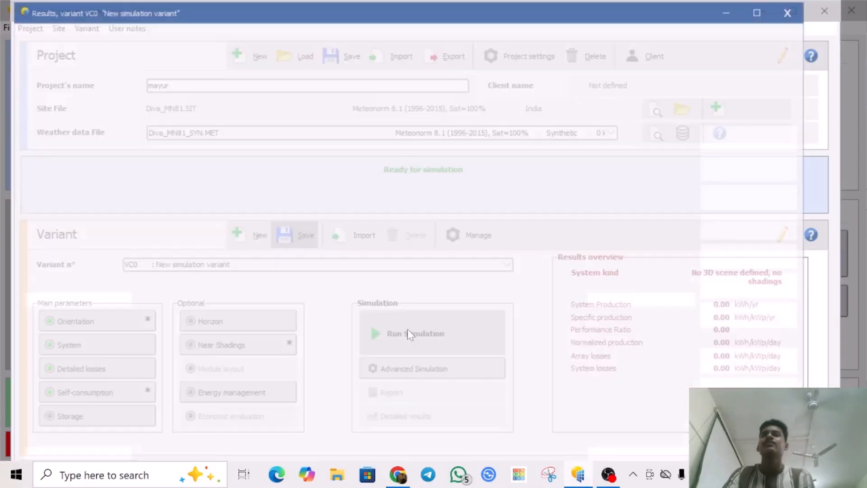
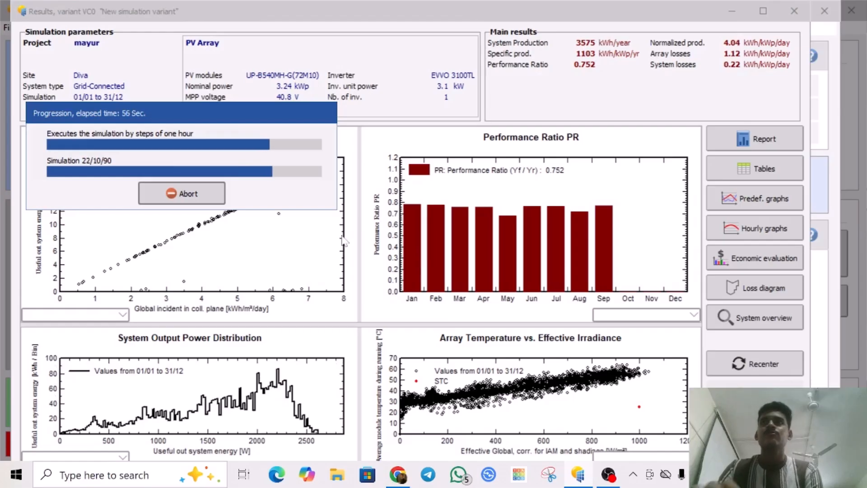
{"action": "left_click_drag", "start_coordinate": [165, 112], "coordinate": [420, 109]}
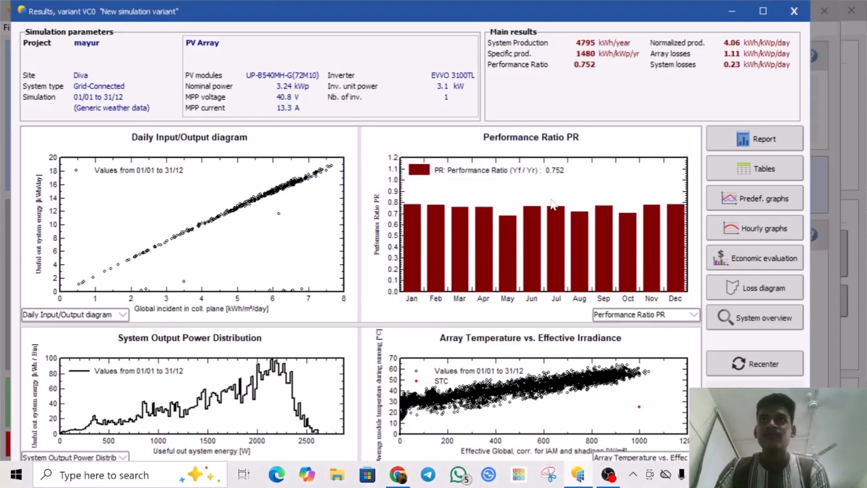
Step: Open the simulation report at page width, examine the system summary, general parameters, PV array characteristics and single-line diagram, and close it
{"action": "left_click", "coordinate": [736, 148]}
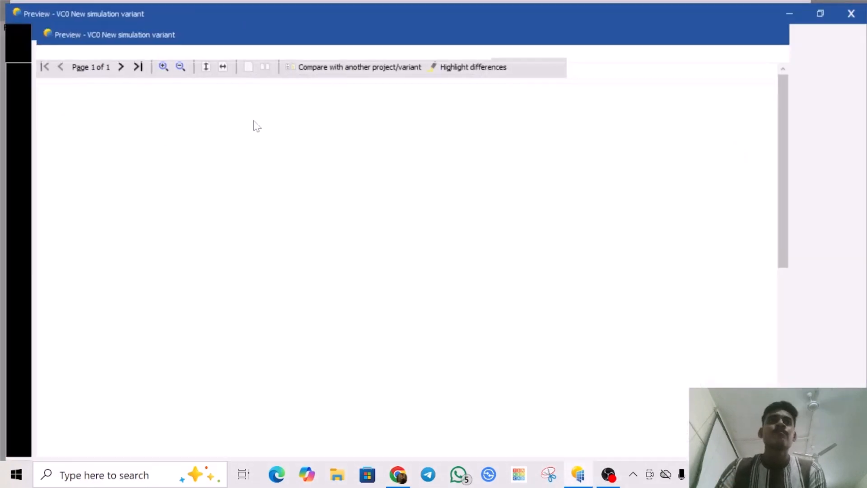
{"action": "scroll", "coordinate": [542, 271], "scroll_direction": "down", "scroll_amount": 2}
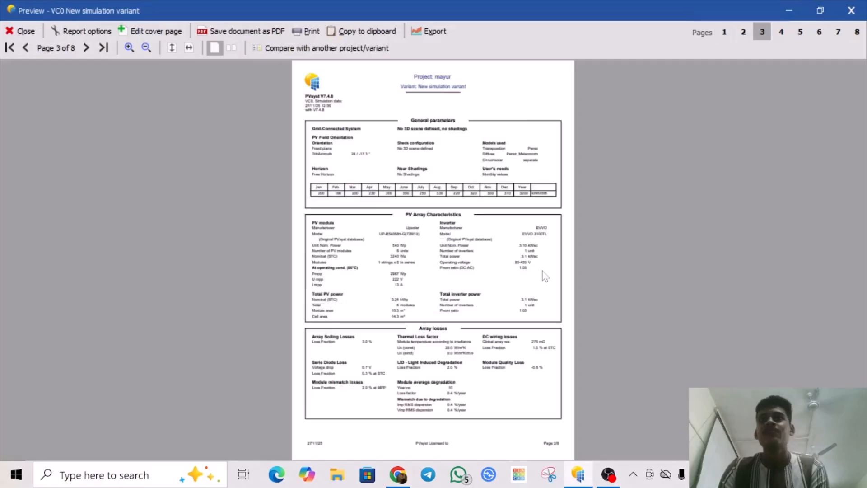
{"action": "left_click", "coordinate": [190, 48]}
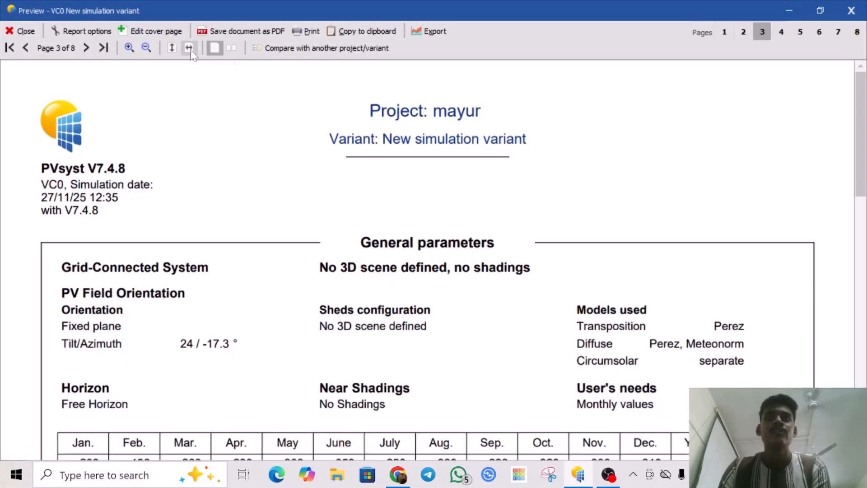
{"action": "scroll", "coordinate": [503, 274], "scroll_direction": "down", "scroll_amount": 5}
{"action": "scroll", "coordinate": [502, 275], "scroll_direction": "up", "scroll_amount": 6}
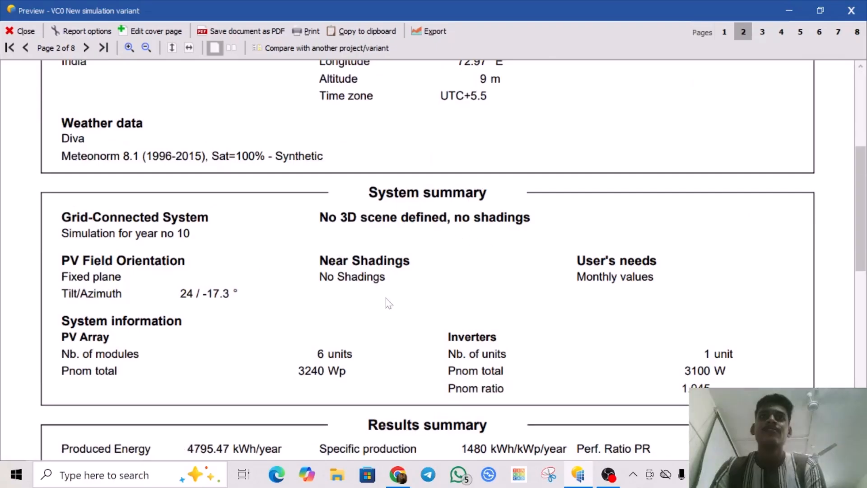
{"action": "scroll", "coordinate": [387, 304], "scroll_direction": "down", "scroll_amount": 5}
{"action": "scroll", "coordinate": [387, 303], "scroll_direction": "down", "scroll_amount": 5}
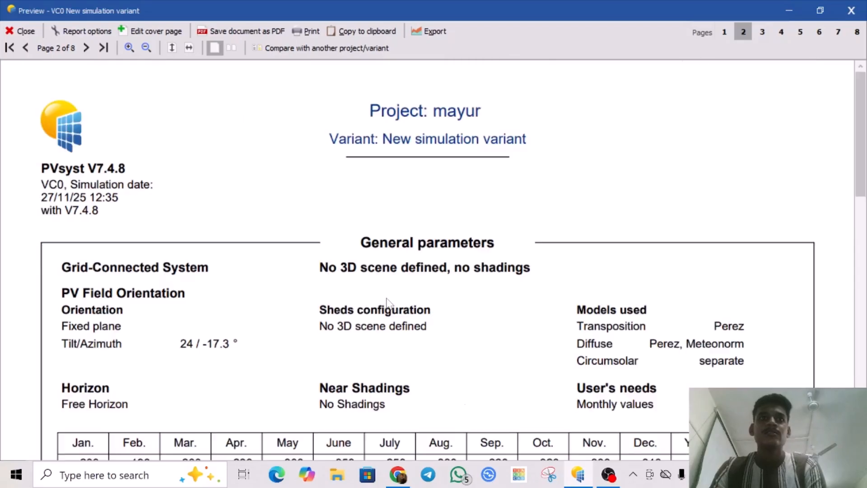
{"action": "scroll", "coordinate": [387, 303], "scroll_direction": "down", "scroll_amount": 2}
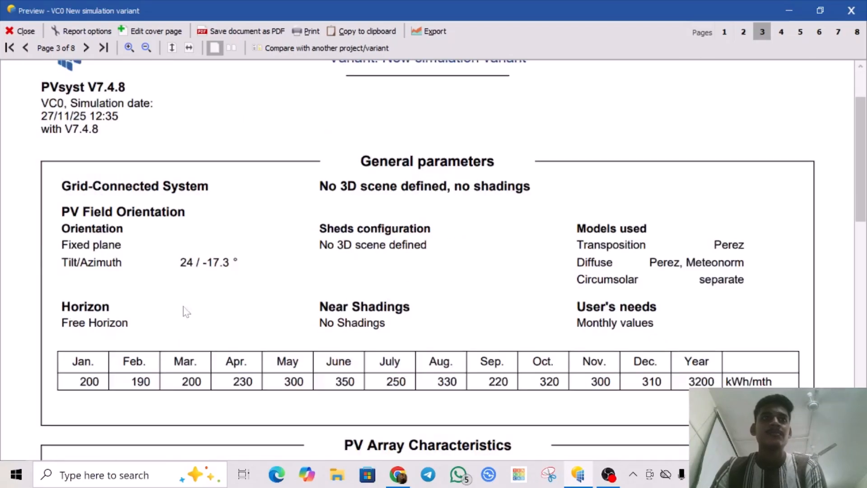
{"action": "scroll", "coordinate": [337, 278], "scroll_direction": "down", "scroll_amount": 4}
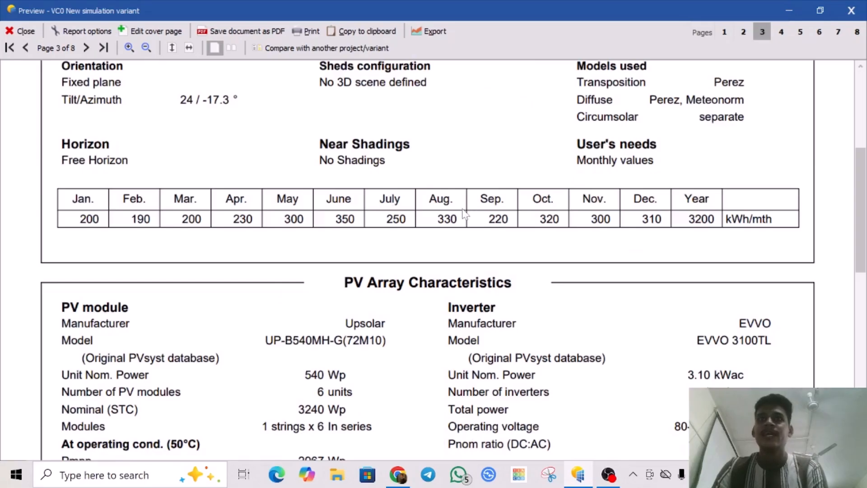
{"action": "scroll", "coordinate": [349, 231], "scroll_direction": "down", "scroll_amount": 2}
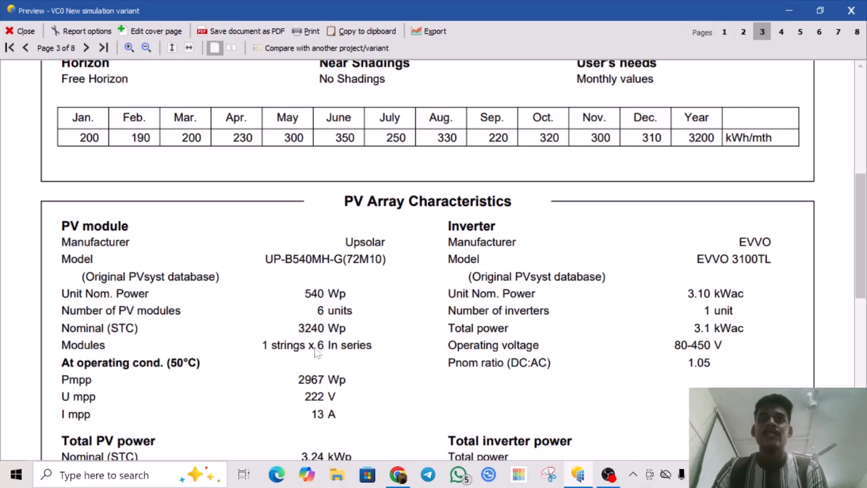
{"action": "scroll", "coordinate": [338, 354], "scroll_direction": "down", "scroll_amount": 4}
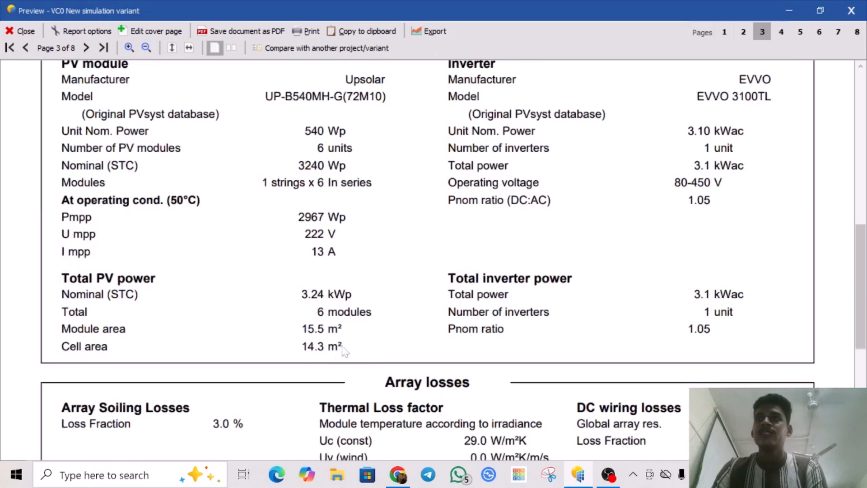
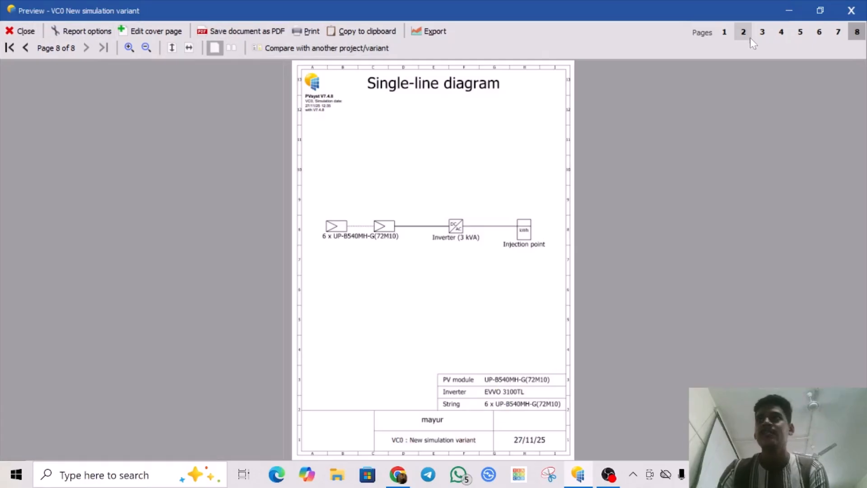
{"action": "left_click", "coordinate": [851, 10]}
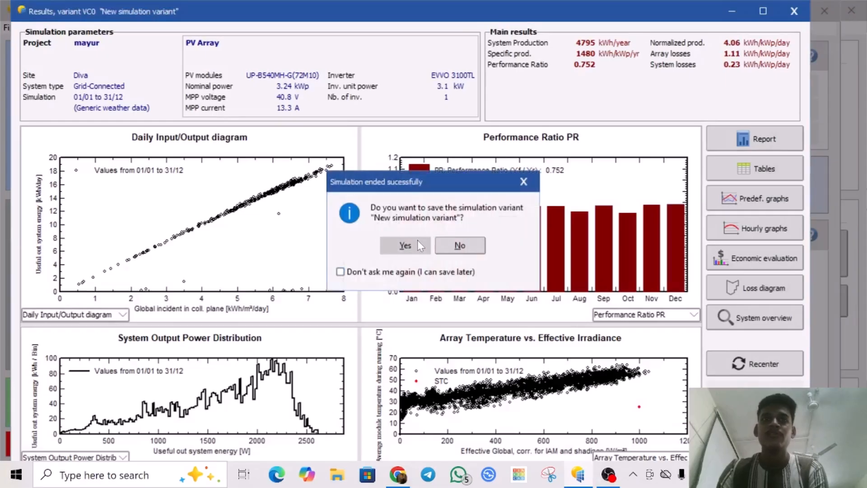
Step: Save the simulation variant "New simulation variant" and return from the results to the project overview
{"action": "left_click", "coordinate": [417, 240]}
{"action": "left_click", "coordinate": [407, 335]}
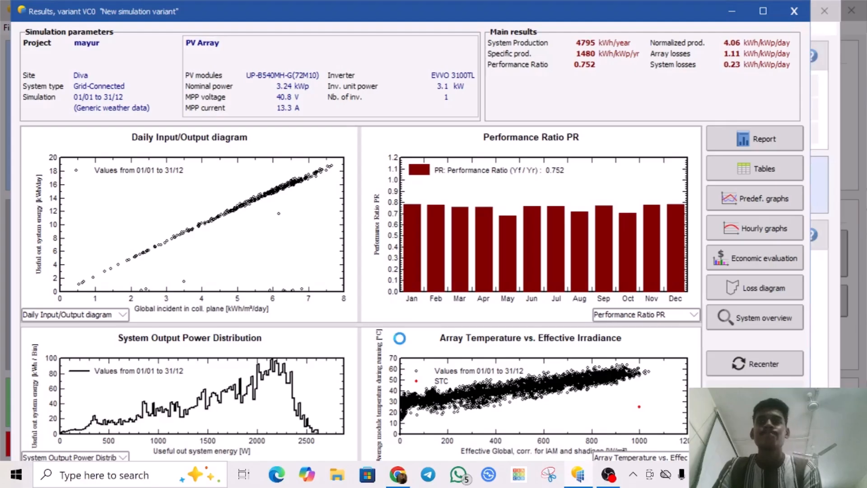
{"action": "key", "text": "Escape"}
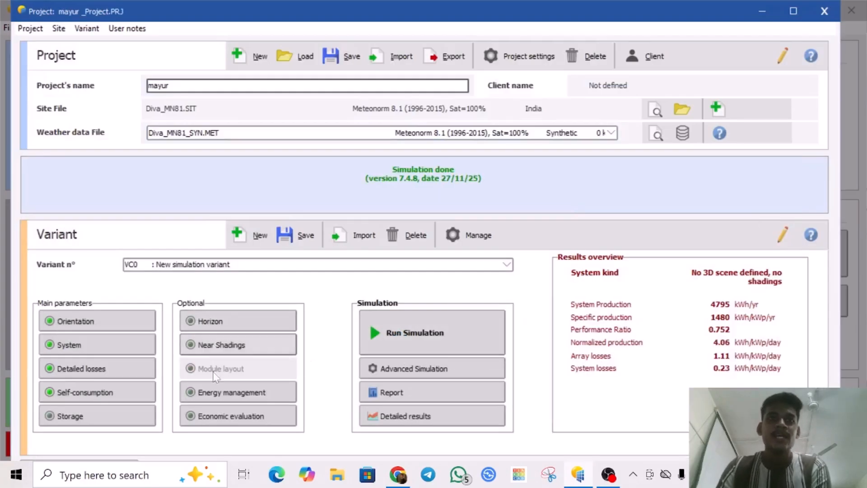
Step: Open the economic evaluation and set the unit price of the UP-B540MH-G(72M10) PV modules to 10,000 INR
{"action": "left_click", "coordinate": [218, 422]}
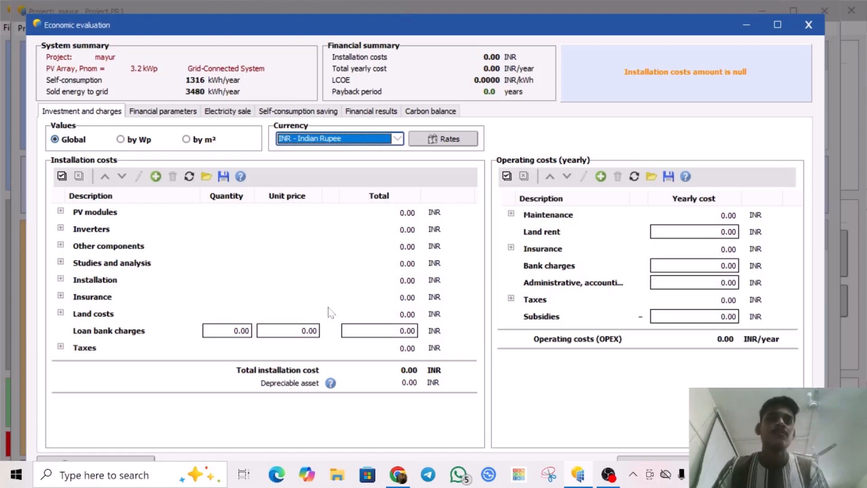
{"action": "left_click", "coordinate": [61, 211]}
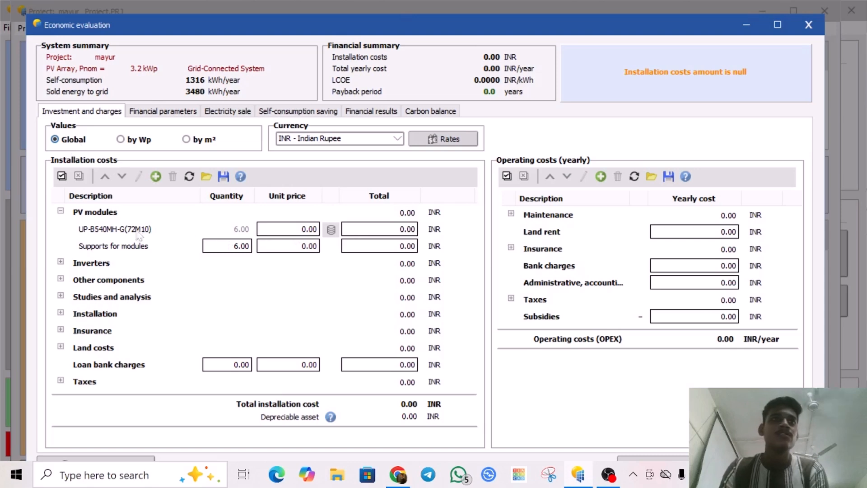
{"action": "left_click", "coordinate": [301, 229]}
{"action": "left_click", "coordinate": [300, 229]}
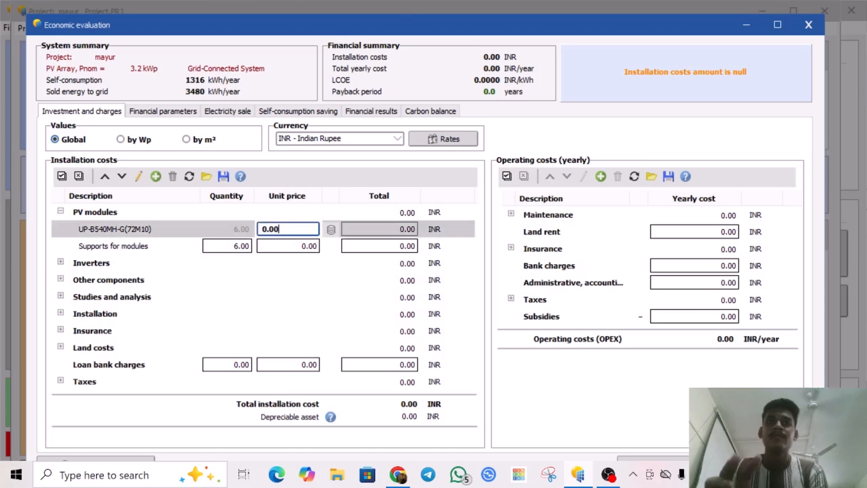
{"action": "double_click", "coordinate": [301, 229]}
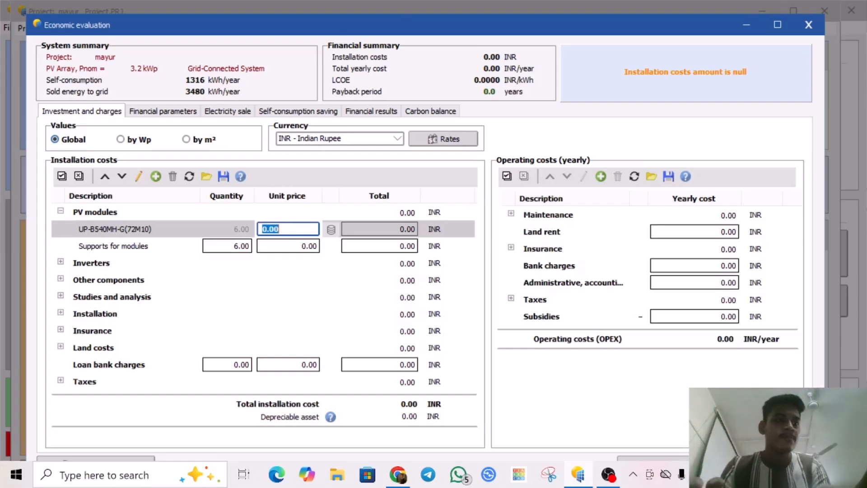
{"action": "type", "text": "10000"}
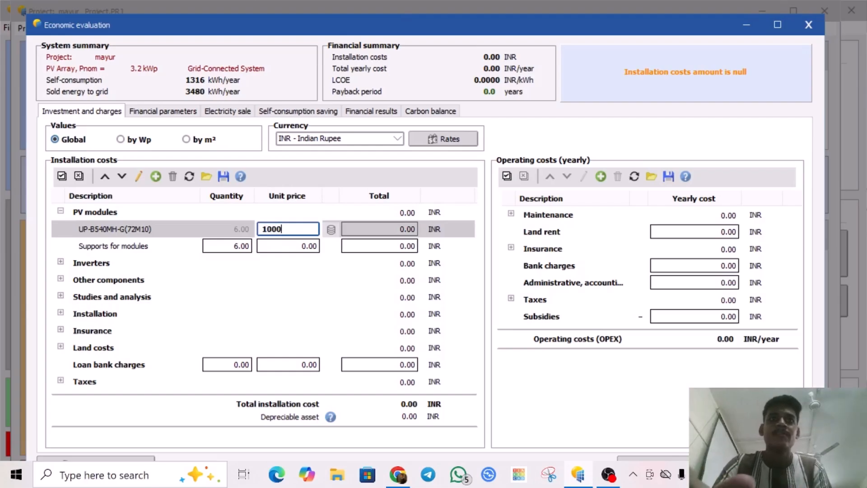
{"action": "left_click", "coordinate": [331, 212]}
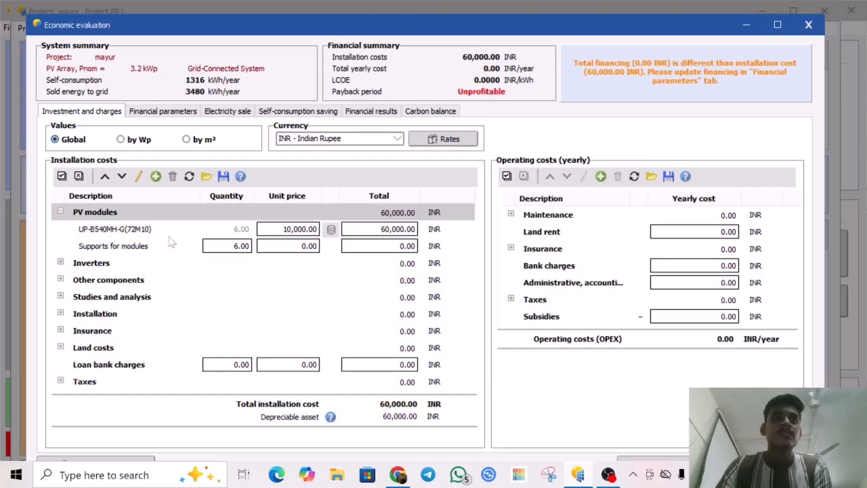
Step: Set the unit price of the module supports to 1,000 INR and of the EVVO 3100TL inverter to 19,000 INR
{"action": "left_click", "coordinate": [290, 246]}
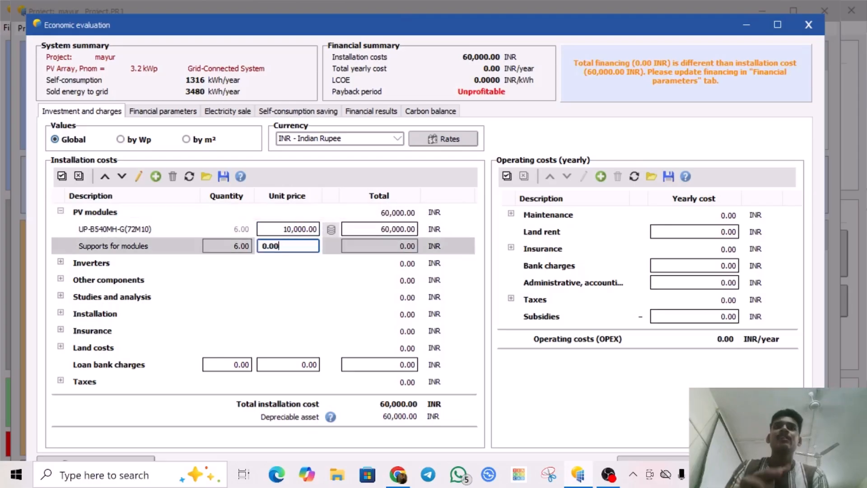
{"action": "double_click", "coordinate": [291, 247]}
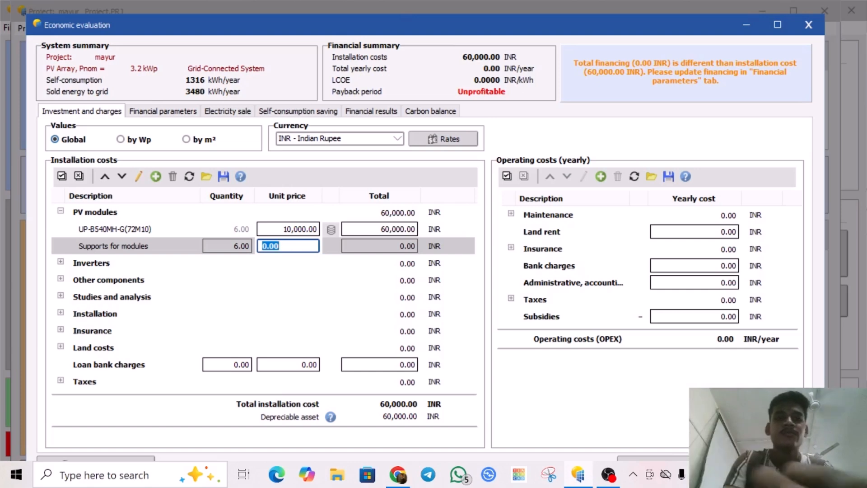
{"action": "type", "text": "1000"}
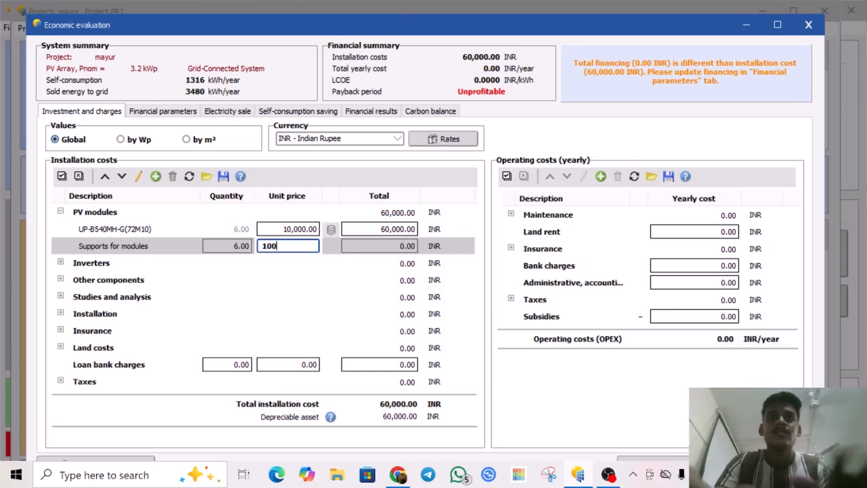
{"action": "left_click", "coordinate": [291, 266]}
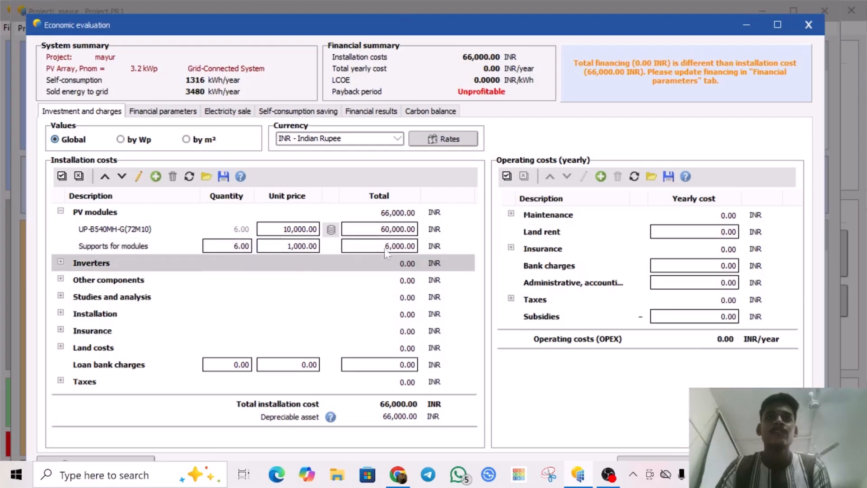
{"action": "left_click", "coordinate": [60, 262]}
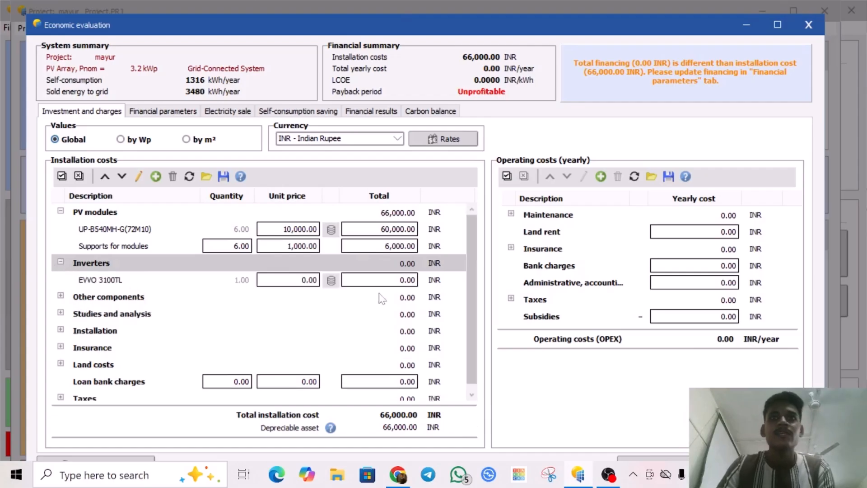
{"action": "left_click", "coordinate": [309, 282]}
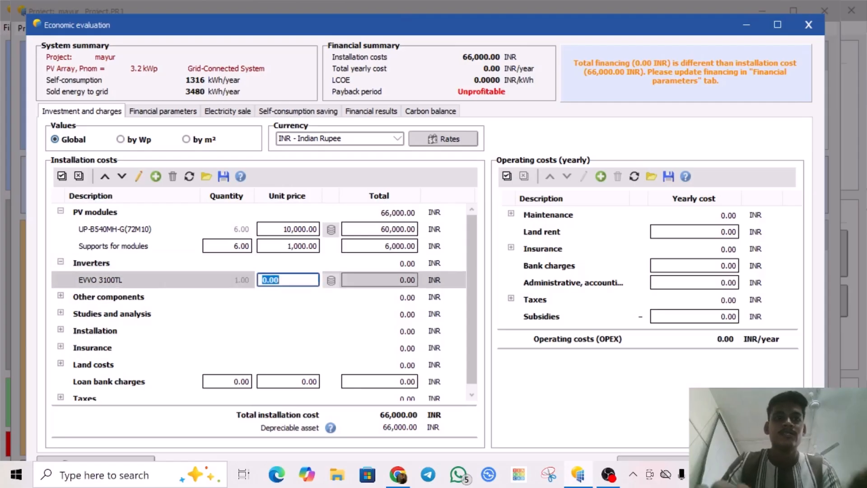
{"action": "type", "text": "19000"}
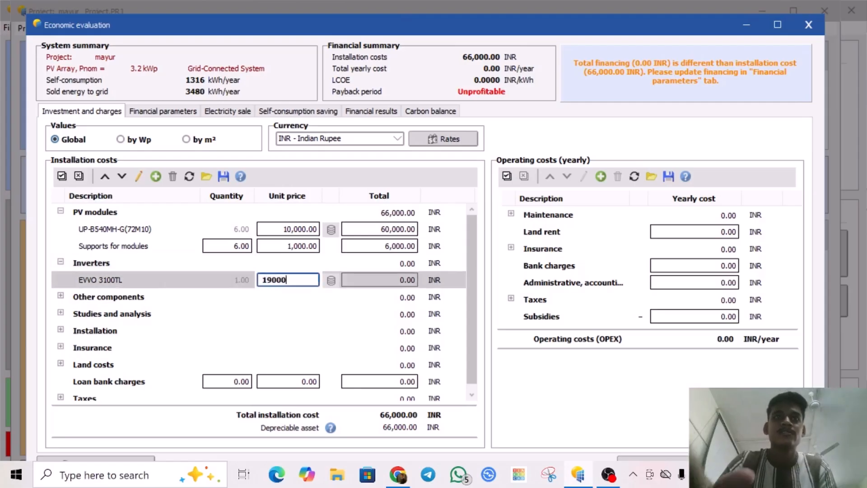
Step: Under the other components of the installation costs, enter accessories and fasteners with quantity 1 and unit price 500 INR
{"action": "left_click", "coordinate": [61, 296]}
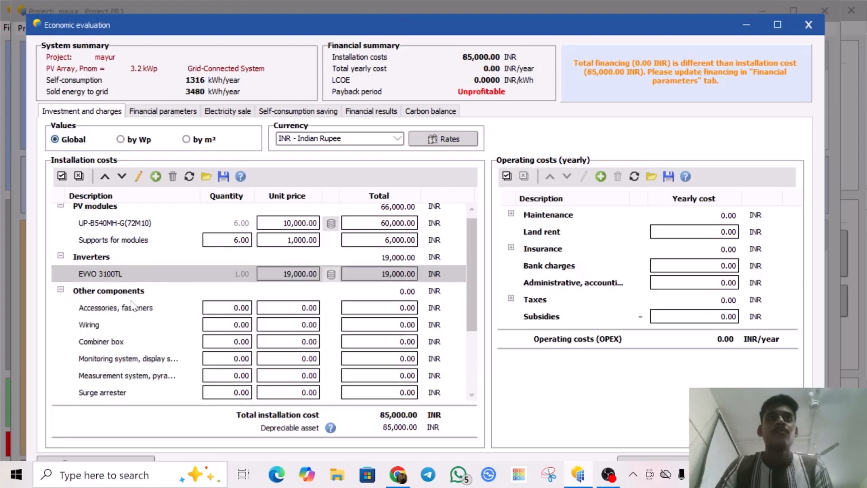
{"action": "scroll", "coordinate": [132, 306], "scroll_direction": "down", "scroll_amount": 1}
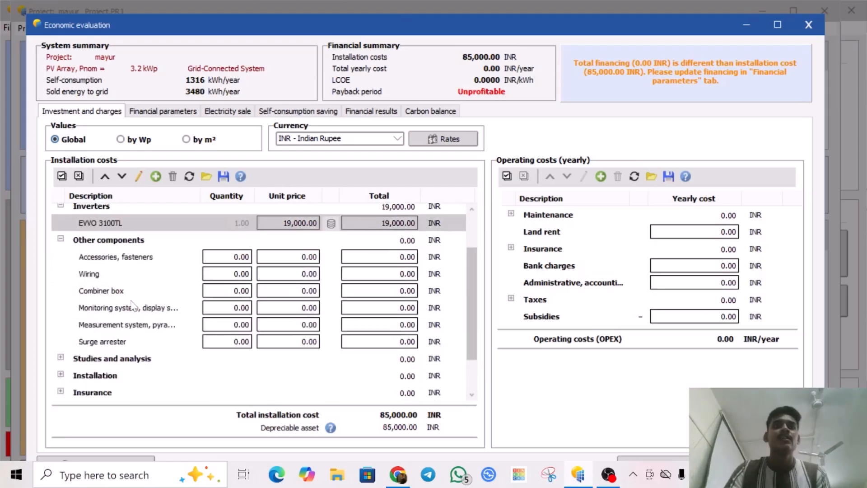
{"action": "left_click", "coordinate": [244, 257]}
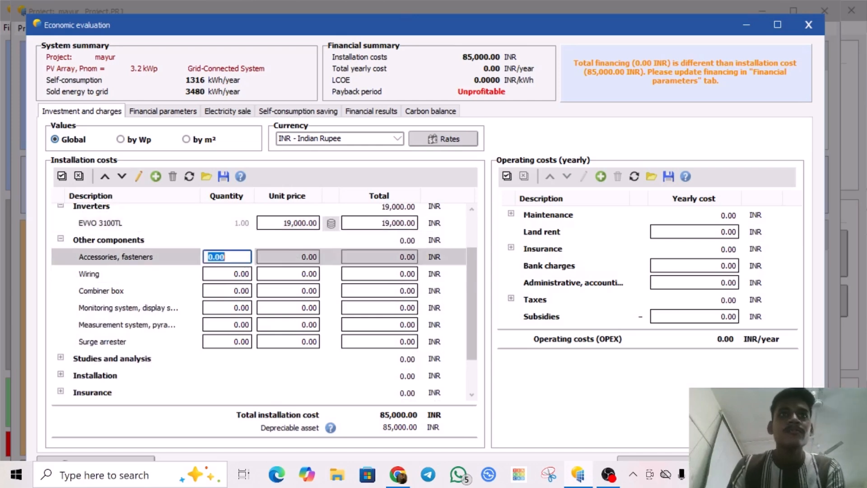
{"action": "type", "text": "1"}
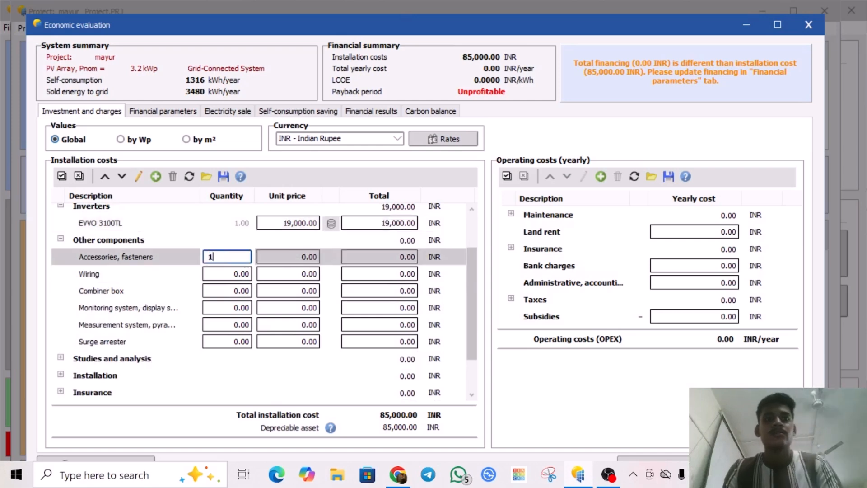
{"action": "left_click", "coordinate": [265, 256]}
{"action": "type", "text": "500"}
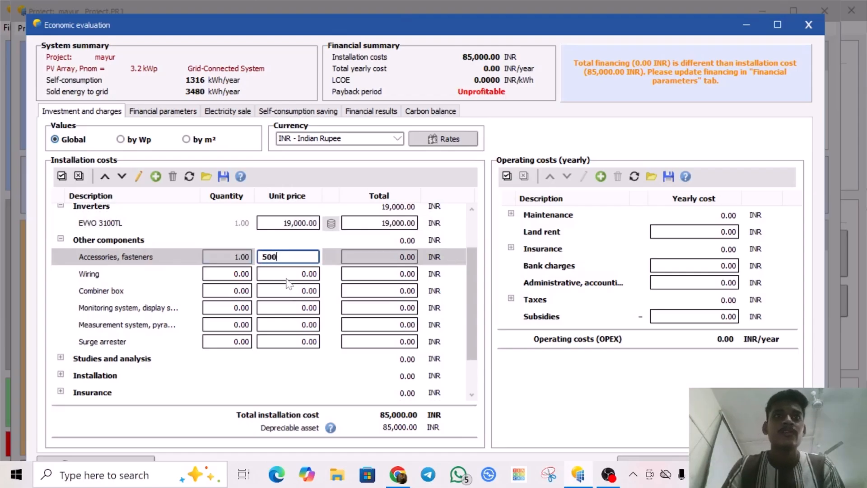
Step: Enter the wiring cost with quantity 1 and a unit price of 2,500 INR
{"action": "left_click", "coordinate": [248, 274]}
{"action": "left_click", "coordinate": [244, 274]}
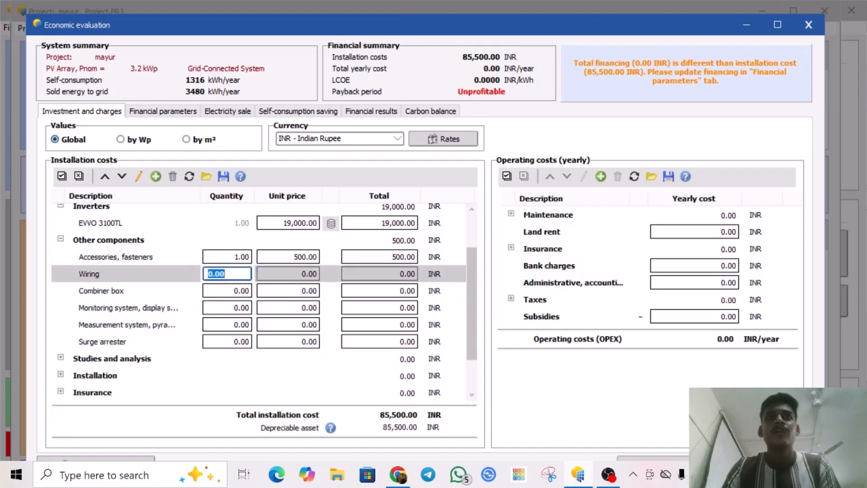
{"action": "type", "text": "1"}
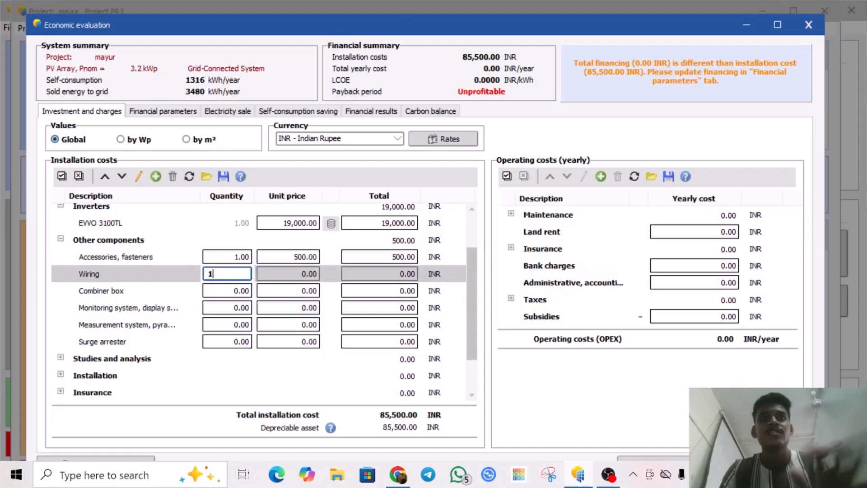
{"action": "left_click", "coordinate": [273, 274]}
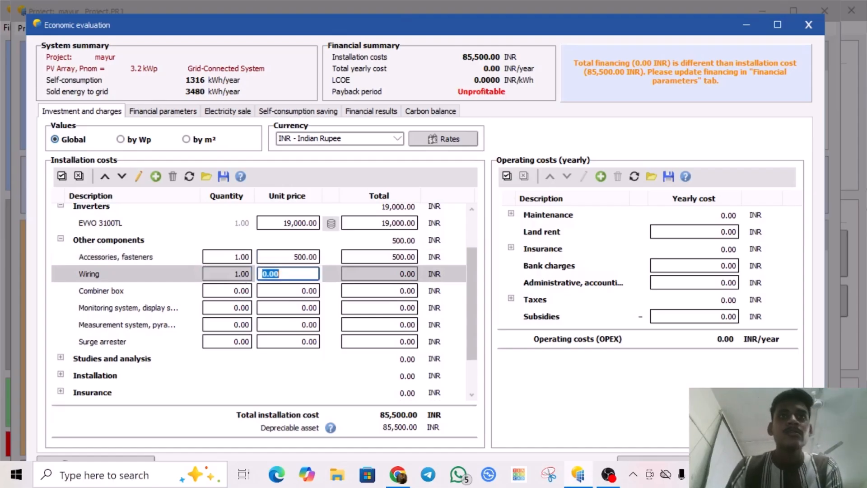
{"action": "type", "text": "2500"}
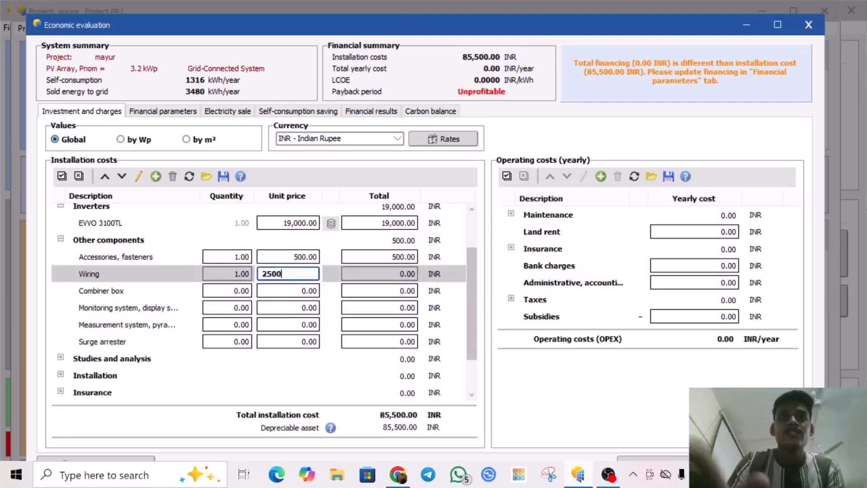
Step: Enter one combiner box at a unit price of 1,000 INR and one surge arrester at 5,000 INR
{"action": "left_click", "coordinate": [294, 291]}
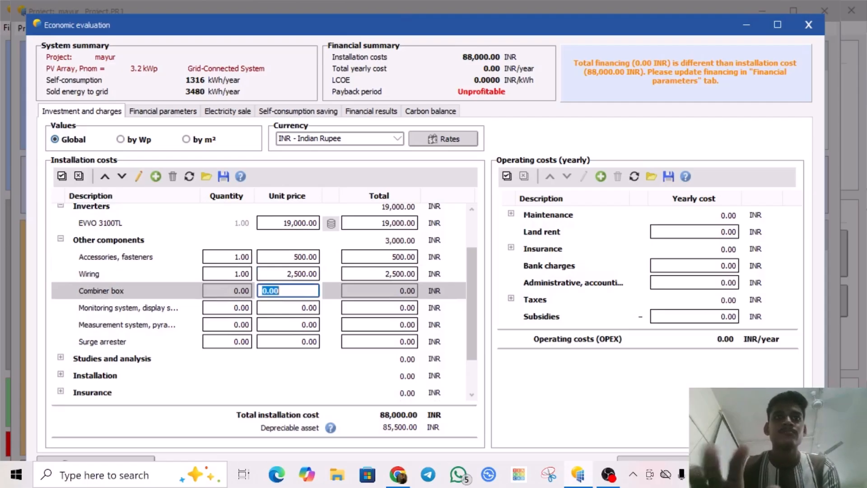
{"action": "type", "text": "100"}
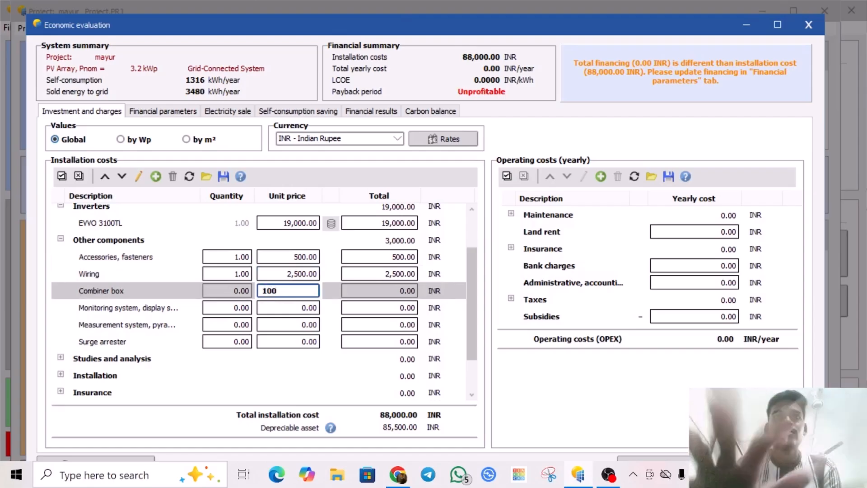
{"action": "type", "text": "000.00"}
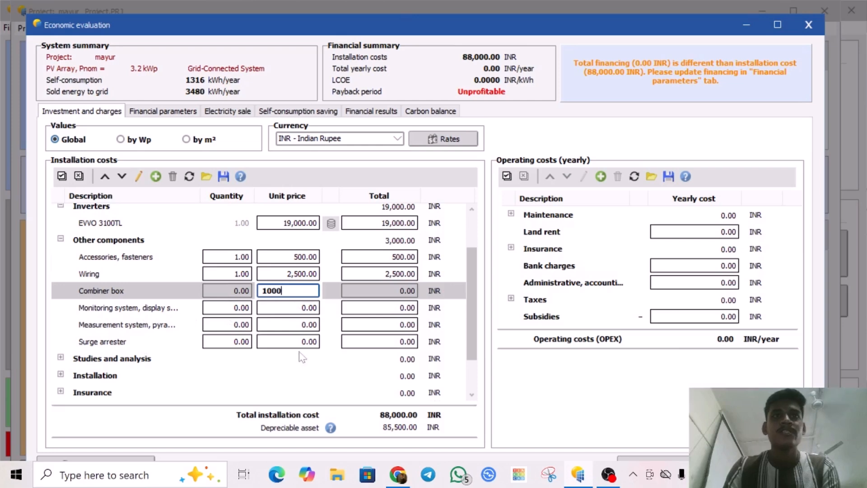
{"action": "left_click", "coordinate": [244, 290]}
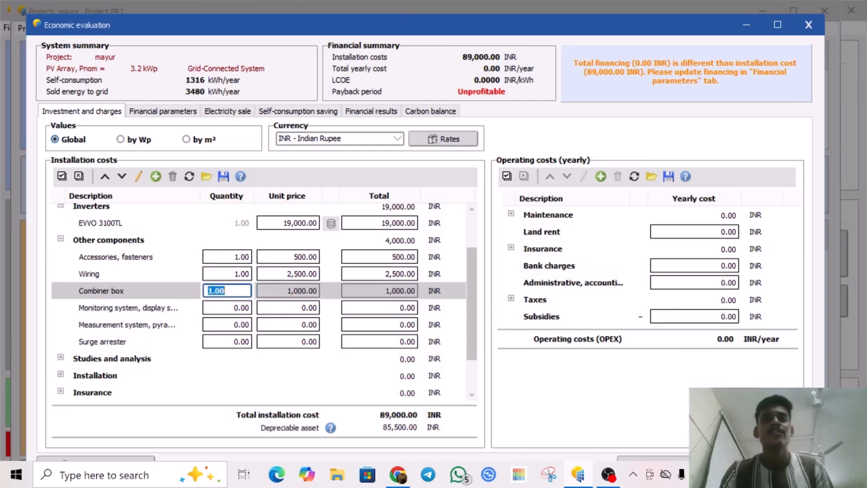
{"action": "left_click", "coordinate": [244, 342]}
{"action": "type", "text": "1"}
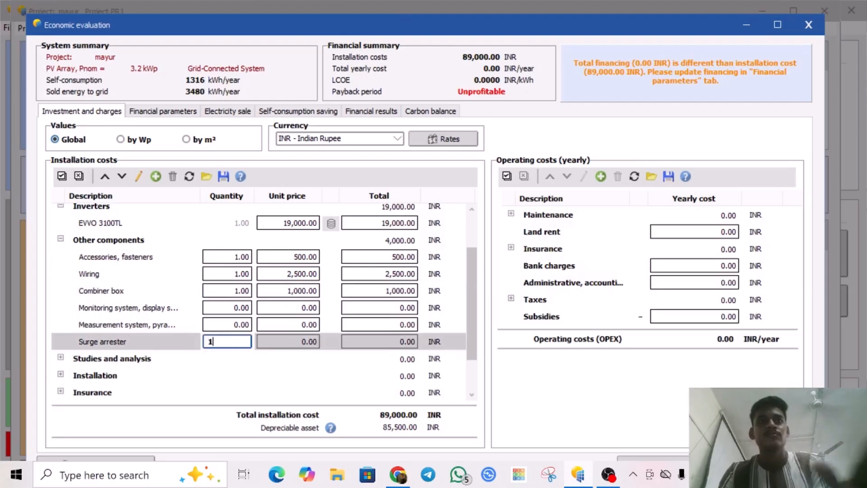
{"action": "left_click", "coordinate": [277, 342]}
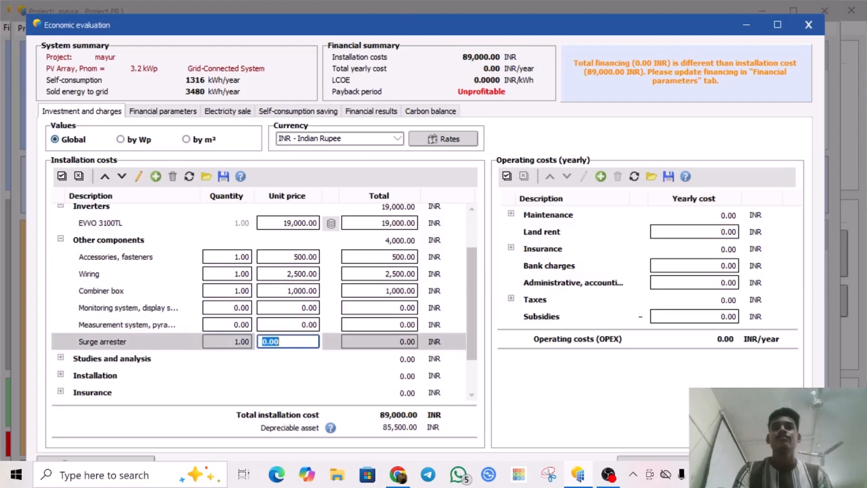
{"action": "type", "text": "5000"}
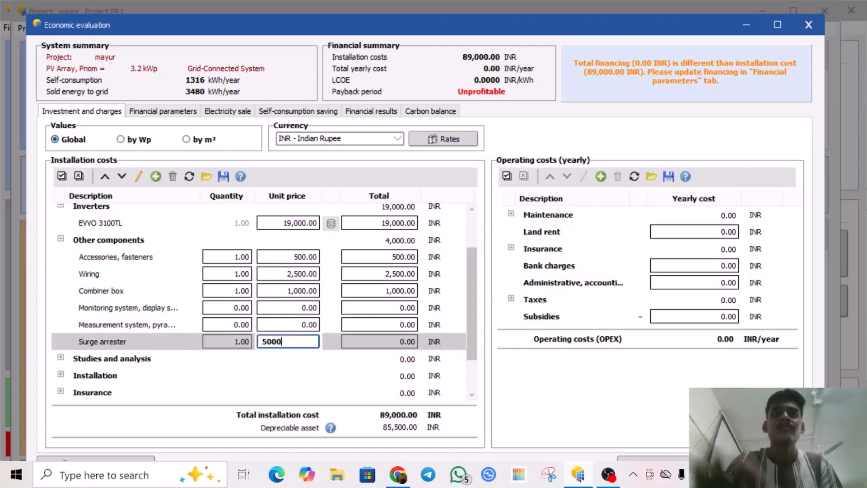
Step: Expand the studies and installation cost groups and set the global installation cost per module to 1000 INR
{"action": "scroll", "coordinate": [251, 349], "scroll_direction": "down", "scroll_amount": 1}
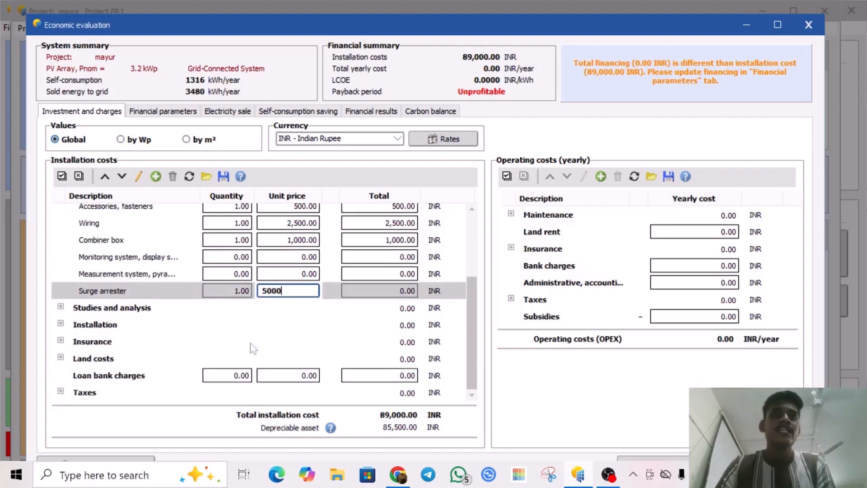
{"action": "left_click", "coordinate": [61, 306]}
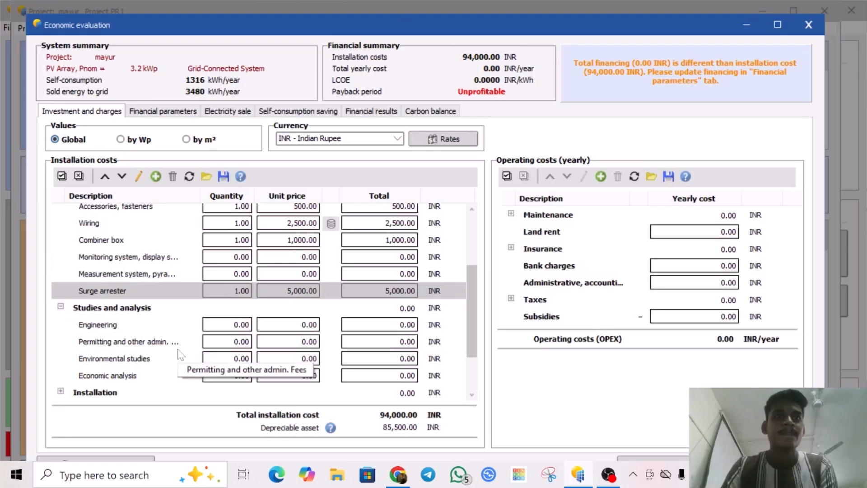
{"action": "scroll", "coordinate": [225, 365], "scroll_direction": "down", "scroll_amount": 3}
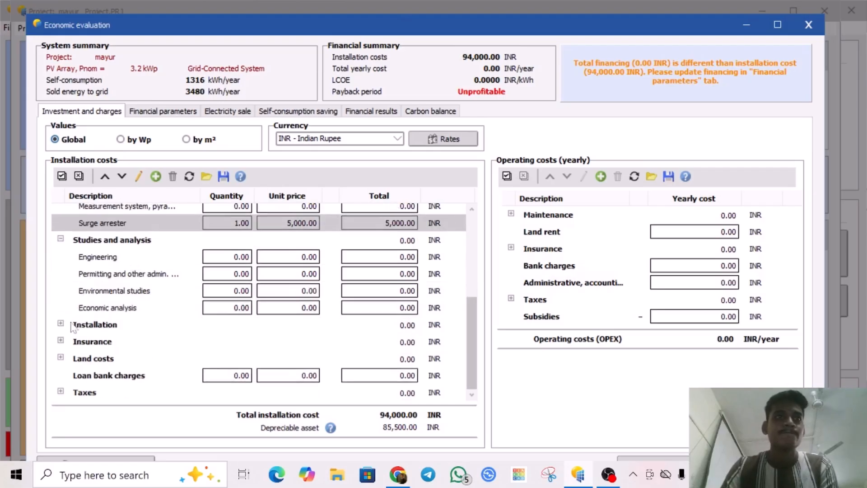
{"action": "left_click", "coordinate": [61, 324]}
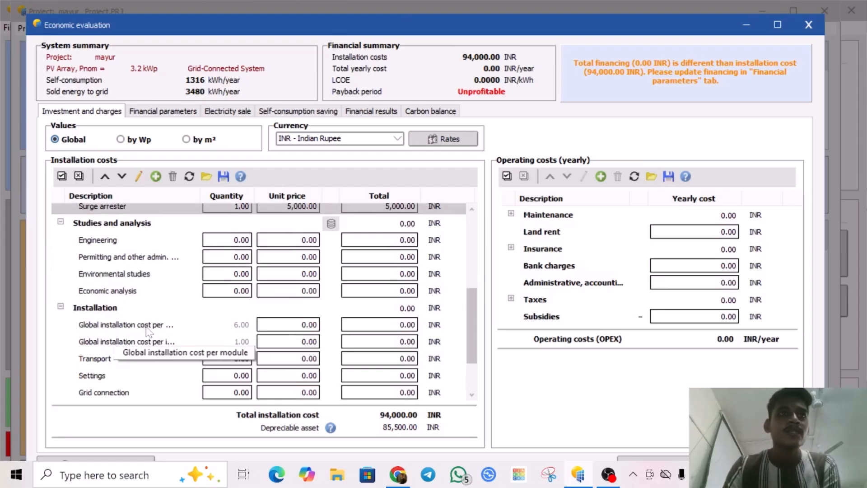
{"action": "left_click", "coordinate": [290, 326]}
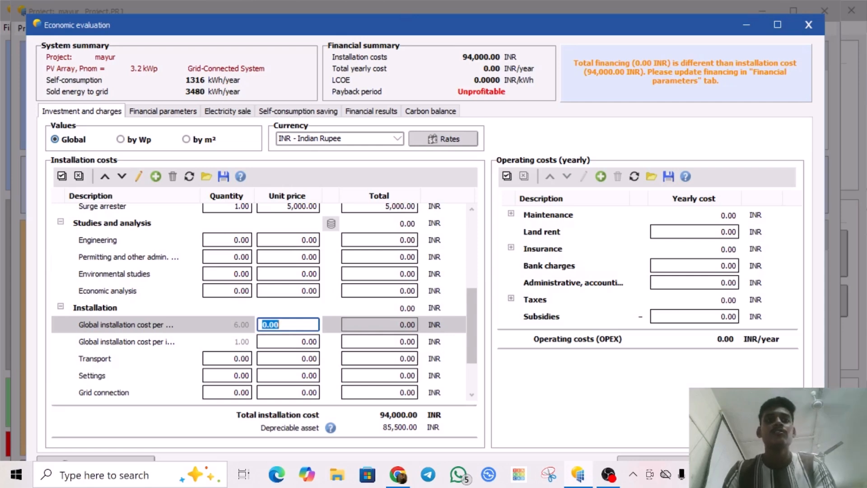
{"action": "type", "text": "1000"}
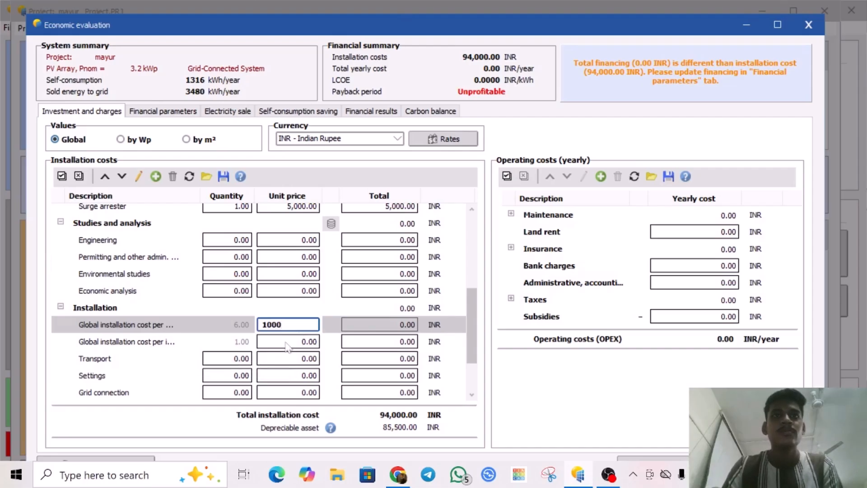
Step: Set the global installation cost per inverter to 1000 INR and enter transport with quantity 1 and unit price 2500 INR
{"action": "key", "text": "Tab"}
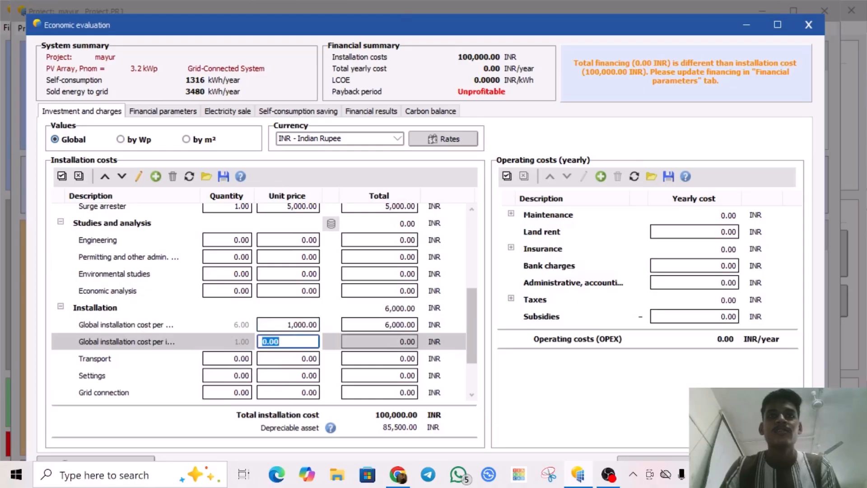
{"action": "type", "text": "1000"}
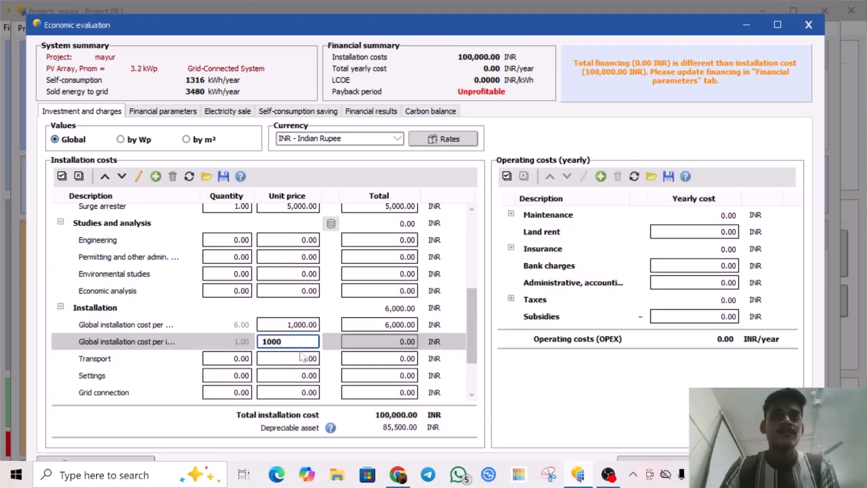
{"action": "key", "text": "Tab"}
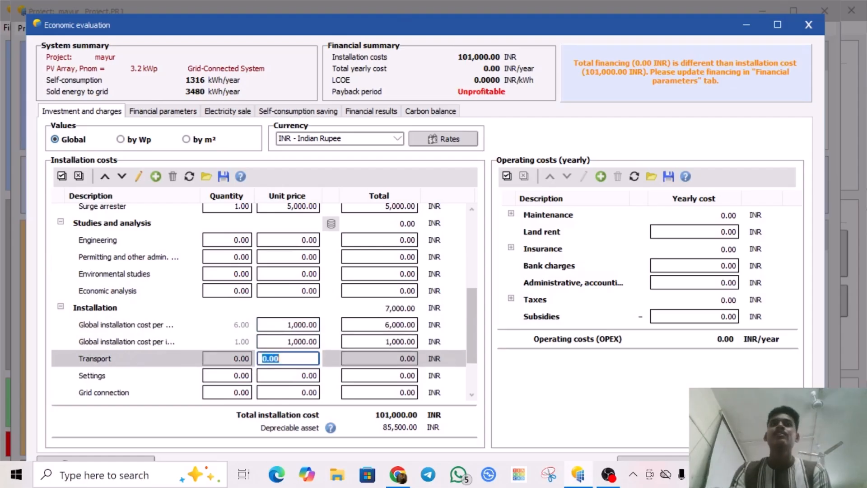
{"action": "left_click", "coordinate": [242, 358]}
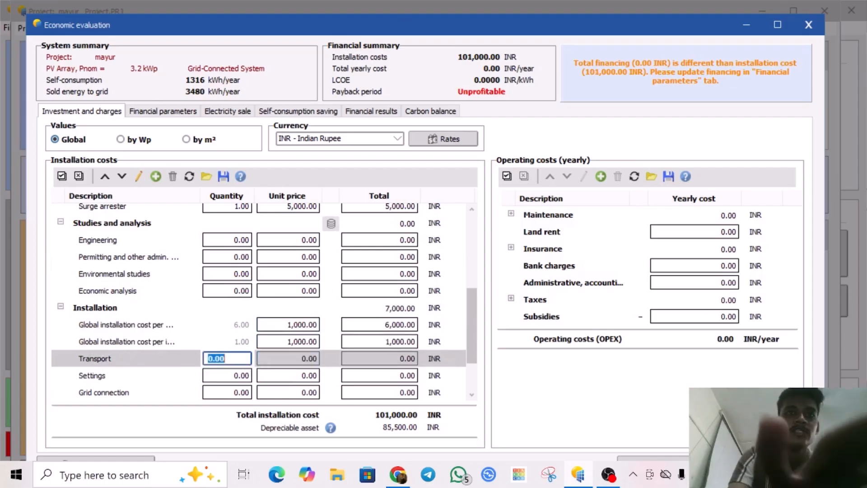
{"action": "type", "text": "1"}
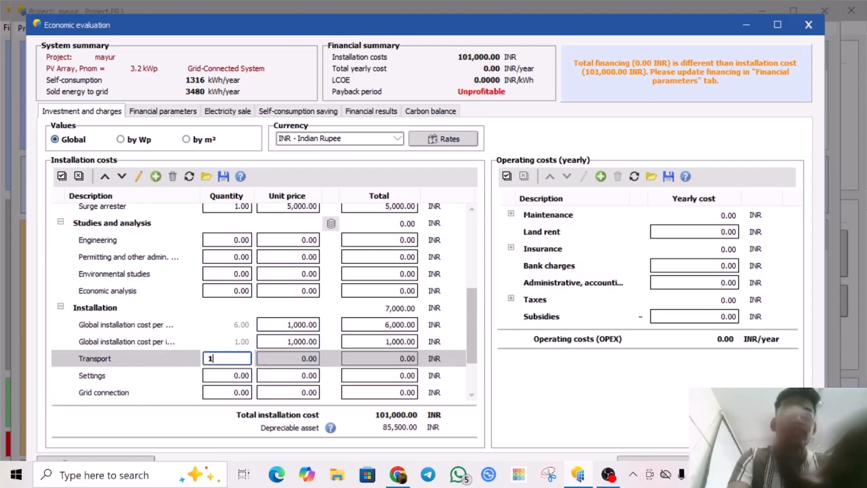
{"action": "left_click", "coordinate": [271, 358]}
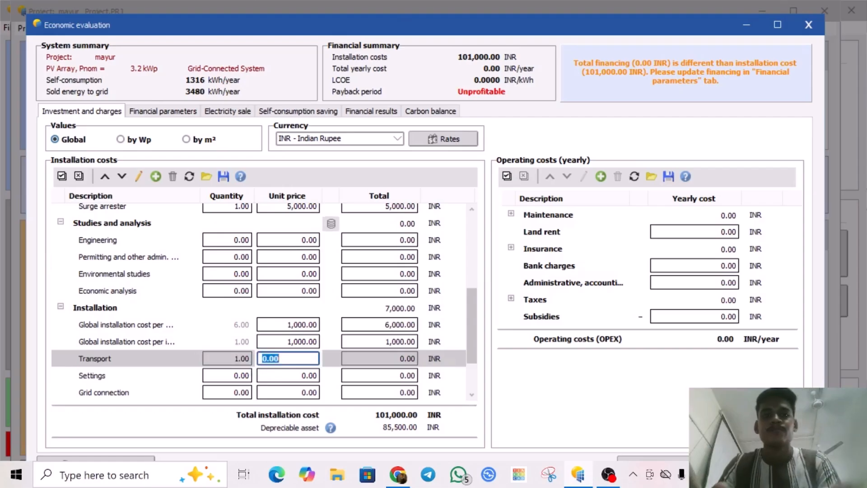
{"action": "type", "text": "2500"}
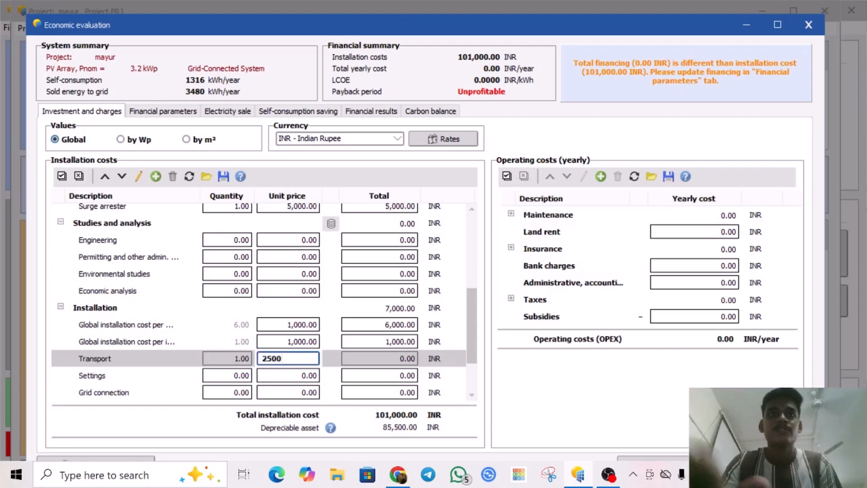
Step: Under the installation group, set the unit price of settings to 500 INR and of grid connection to 1000 INR
{"action": "left_click", "coordinate": [272, 375]}
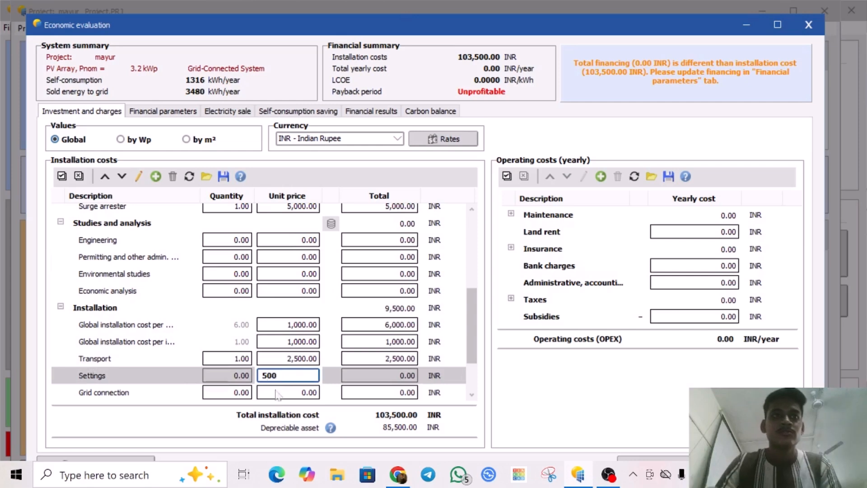
{"action": "left_click", "coordinate": [290, 391]}
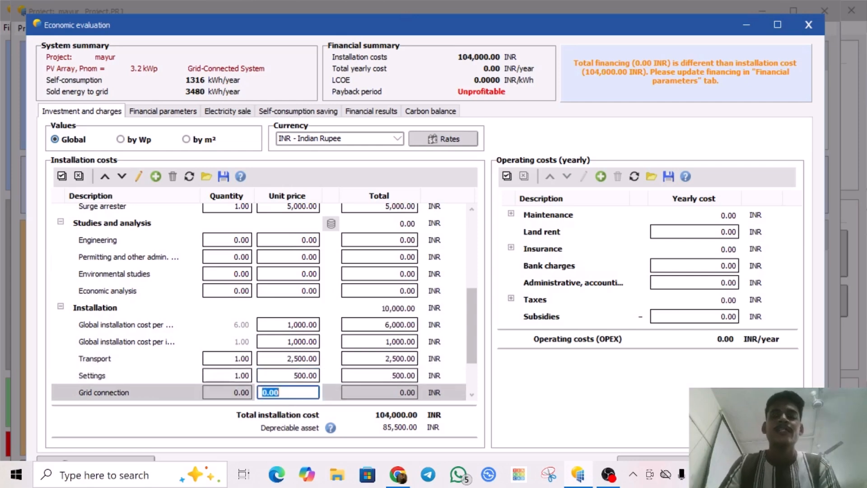
{"action": "type", "text": "1000"}
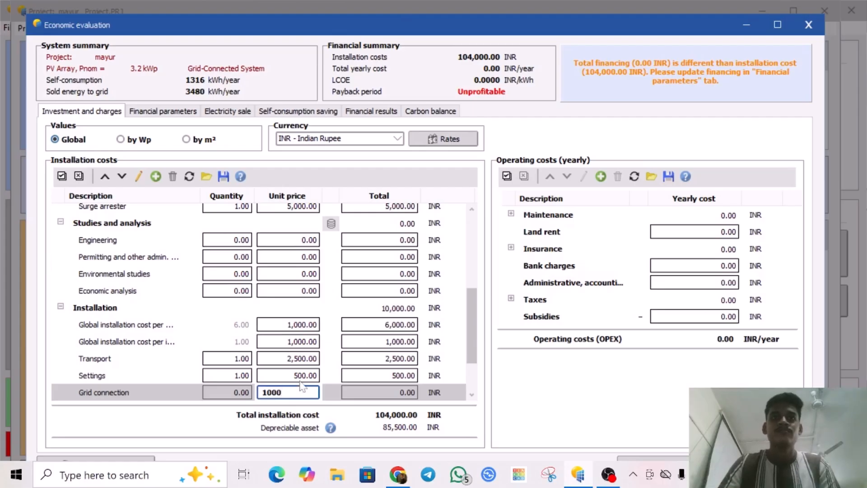
{"action": "scroll", "coordinate": [302, 387], "scroll_direction": "down", "scroll_amount": 2}
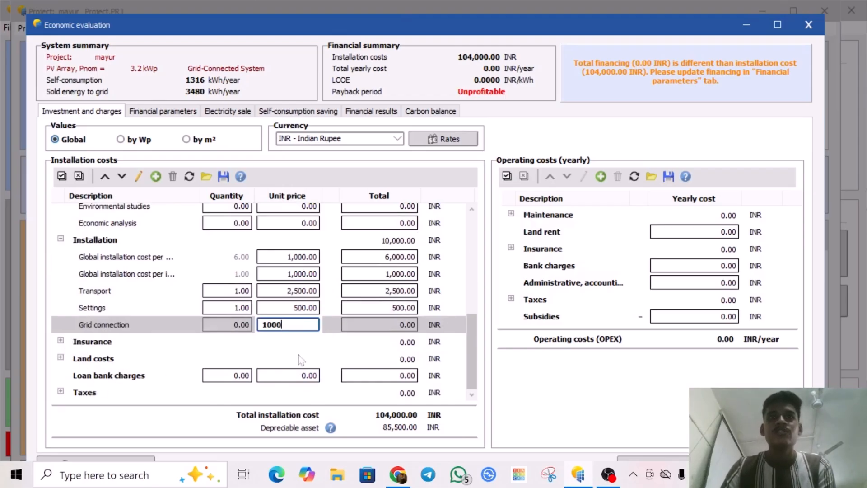
{"action": "left_click", "coordinate": [534, 357]}
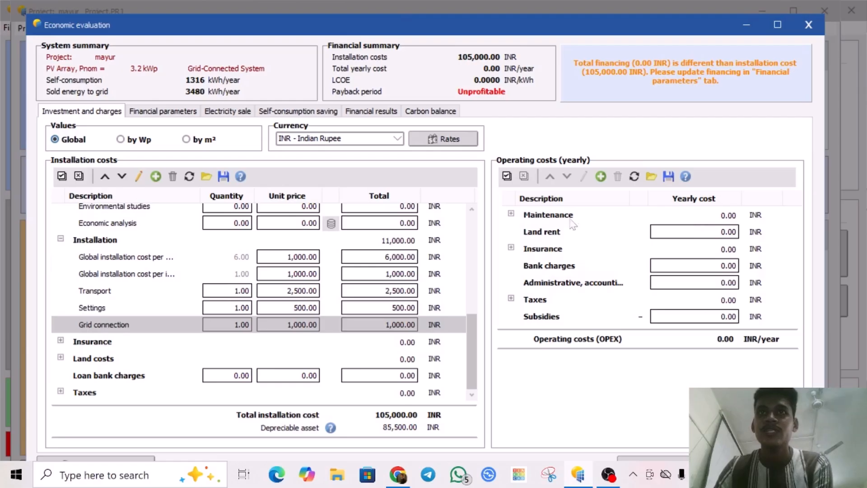
Step: Expand the yearly maintenance costs and calculate the provision for inverter replacement with a lifetime of 20 years
{"action": "left_click", "coordinate": [511, 213]}
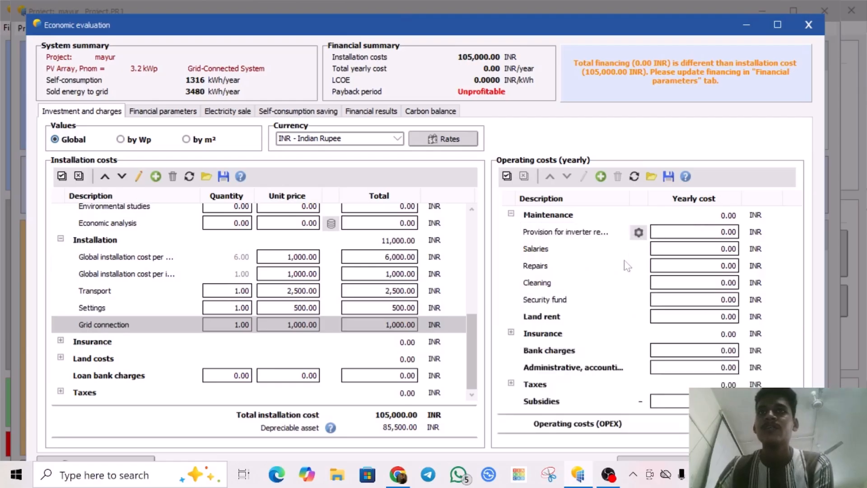
{"action": "left_click", "coordinate": [638, 233]}
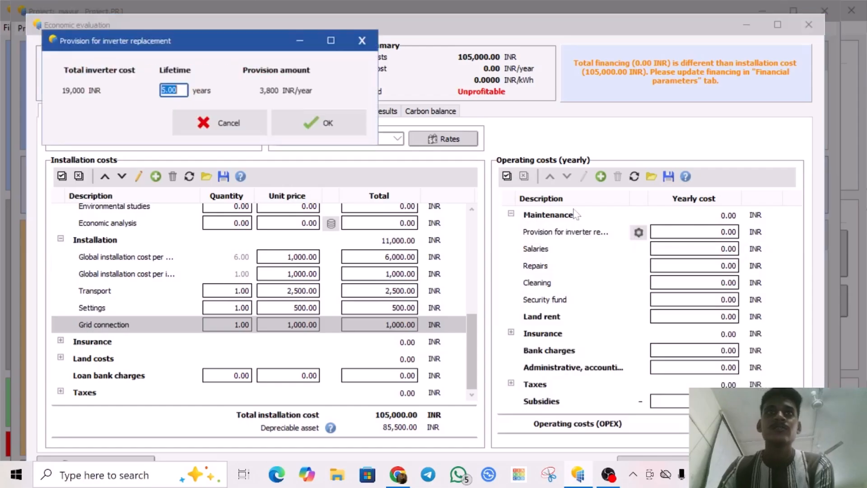
{"action": "left_click_drag", "start_coordinate": [205, 50], "coordinate": [210, 69]}
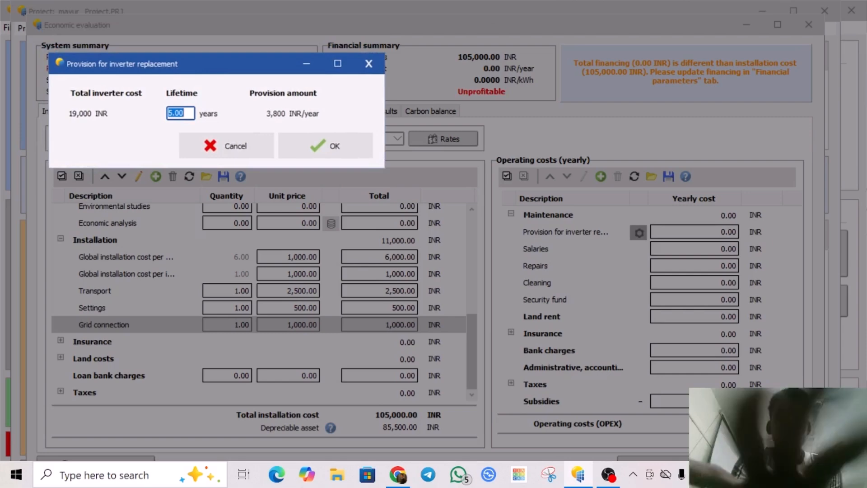
{"action": "type", "text": "20"}
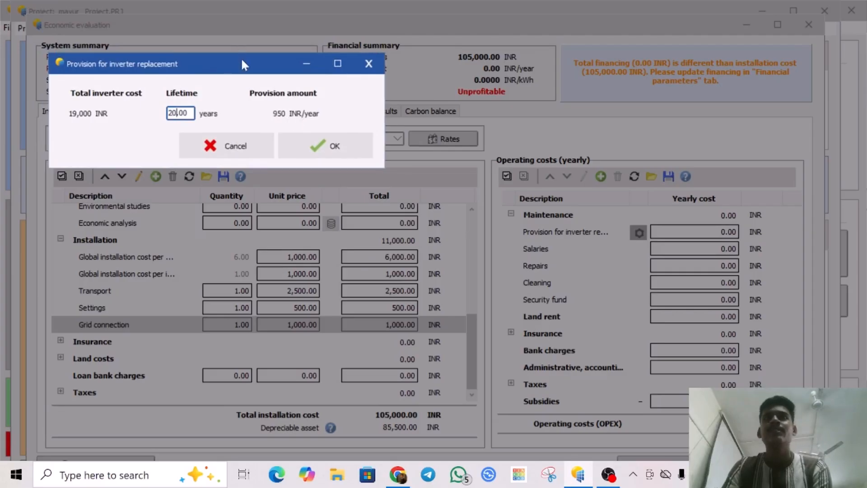
{"action": "left_click_drag", "start_coordinate": [242, 61], "coordinate": [244, 39]}
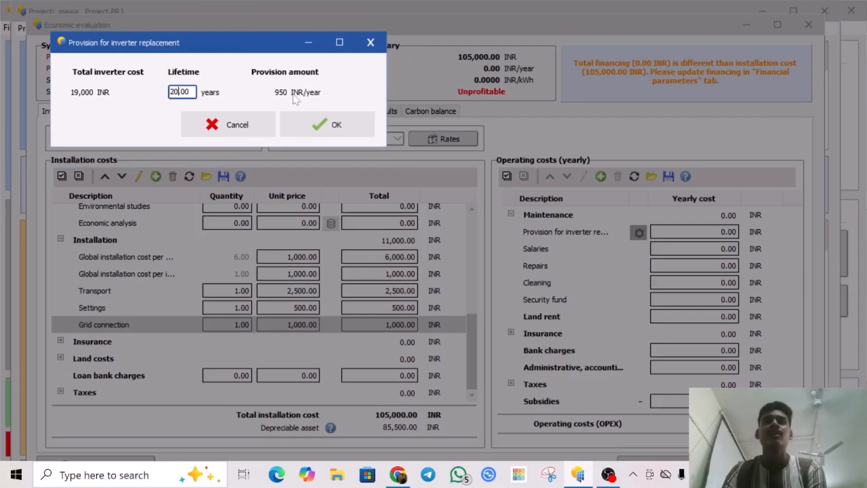
{"action": "left_click", "coordinate": [320, 124]}
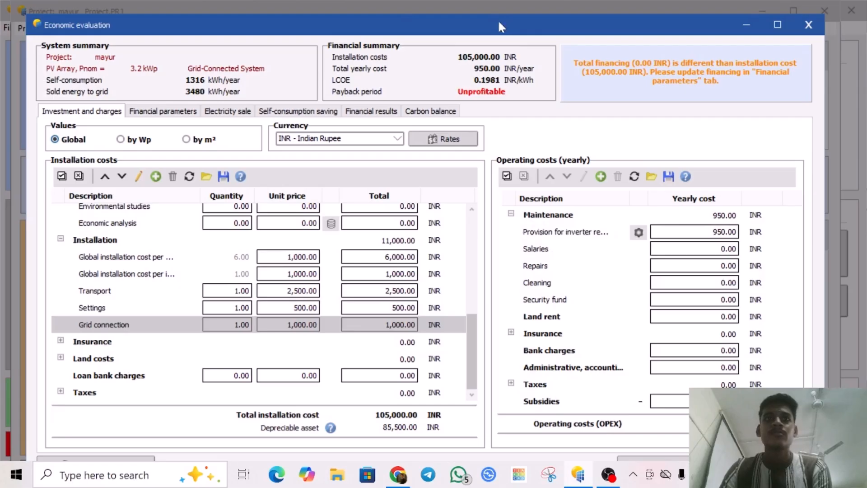
Step: Close the economic evaluation, acknowledge the financing warning, and reopen the evaluation
{"action": "left_click_drag", "start_coordinate": [499, 21], "coordinate": [492, 1]}
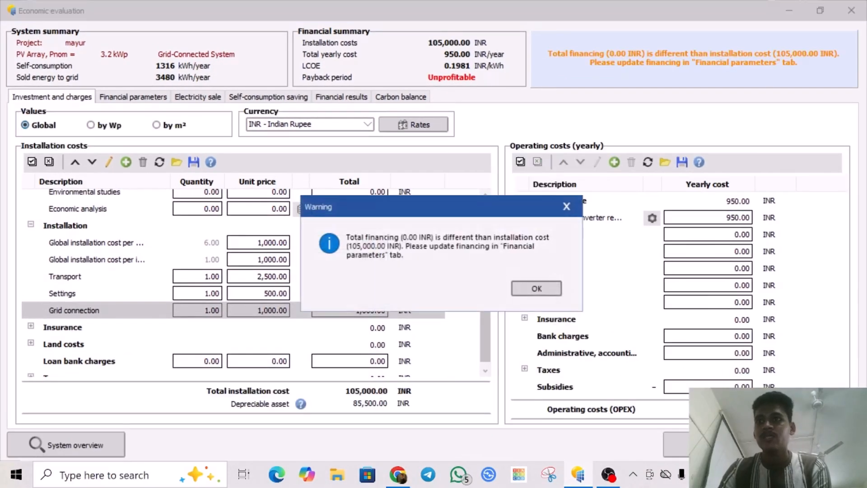
{"action": "left_click", "coordinate": [548, 287]}
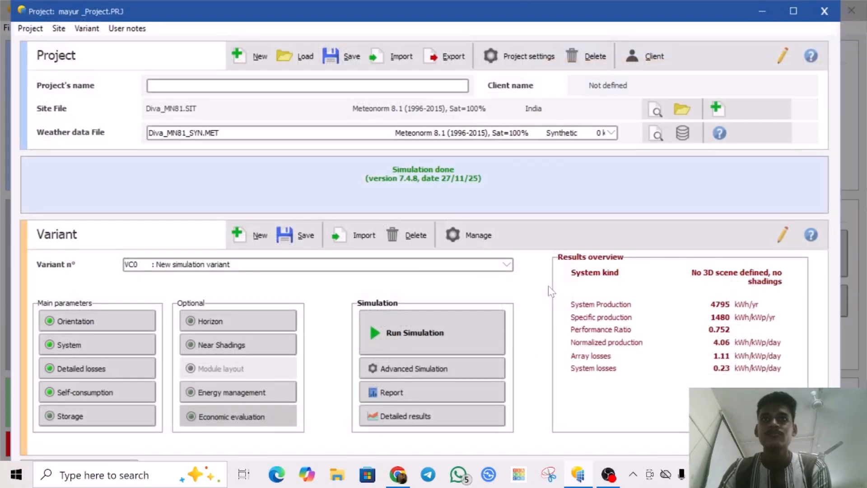
{"action": "left_click", "coordinate": [242, 418]}
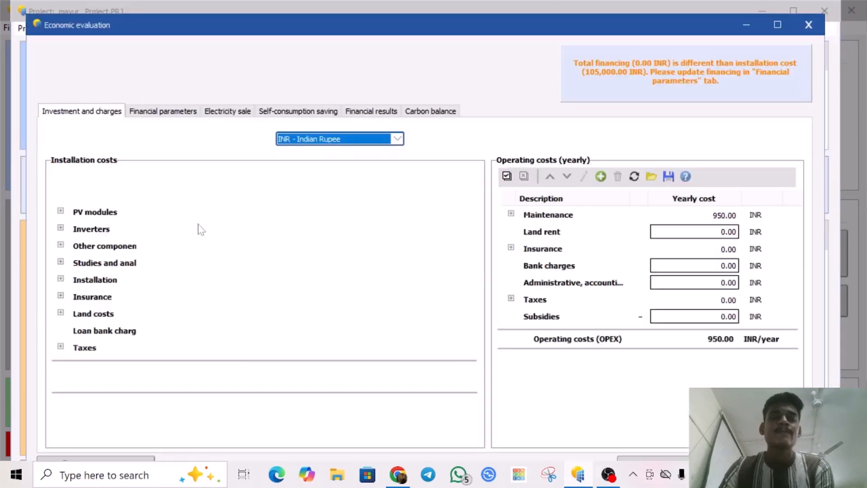
Step: In the financial parameters, set both the inflation and the discount rate to 4% per year
{"action": "left_click", "coordinate": [167, 113]}
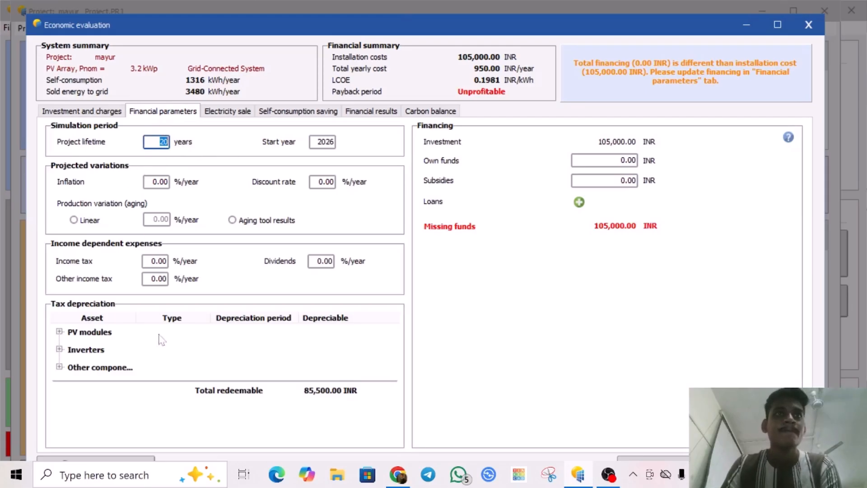
{"action": "left_click", "coordinate": [167, 182]}
{"action": "left_click_drag", "start_coordinate": [168, 182], "coordinate": [153, 182]}
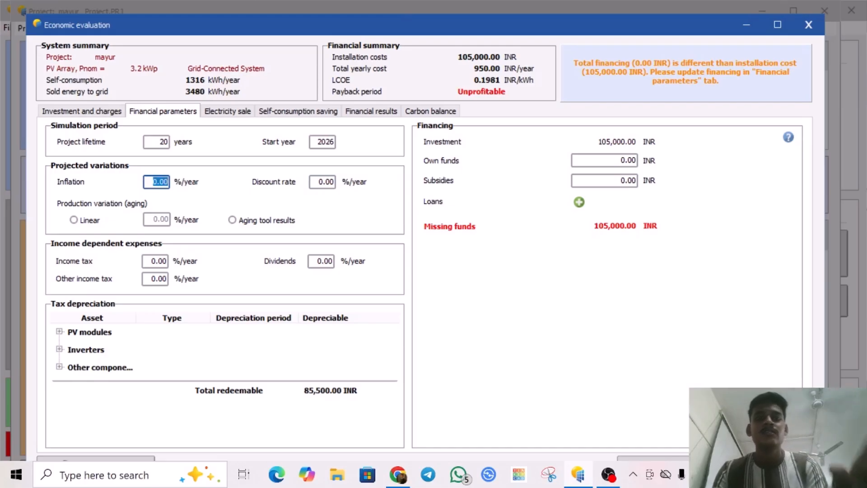
{"action": "type", "text": "4"}
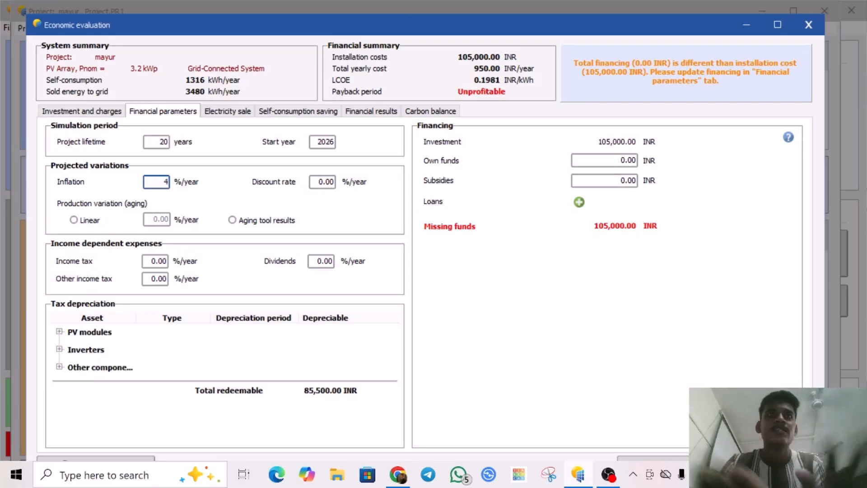
{"action": "left_click", "coordinate": [331, 181]}
{"action": "type", "text": "4"}
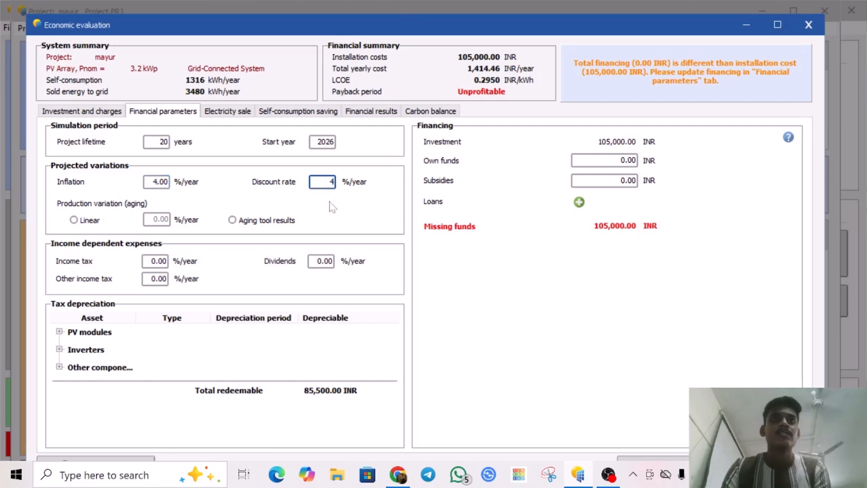
{"action": "key", "text": "Return"}
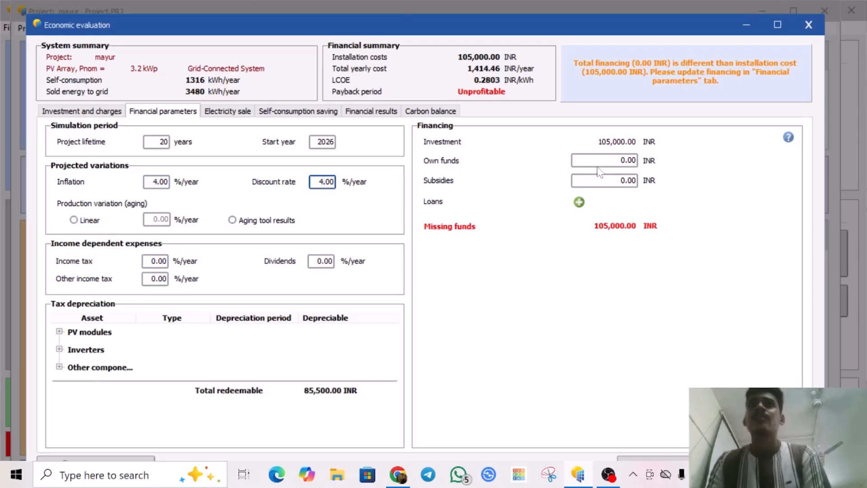
Step: Enter 78,000 INR of subsidies in the project financing
{"action": "double_click", "coordinate": [623, 180]}
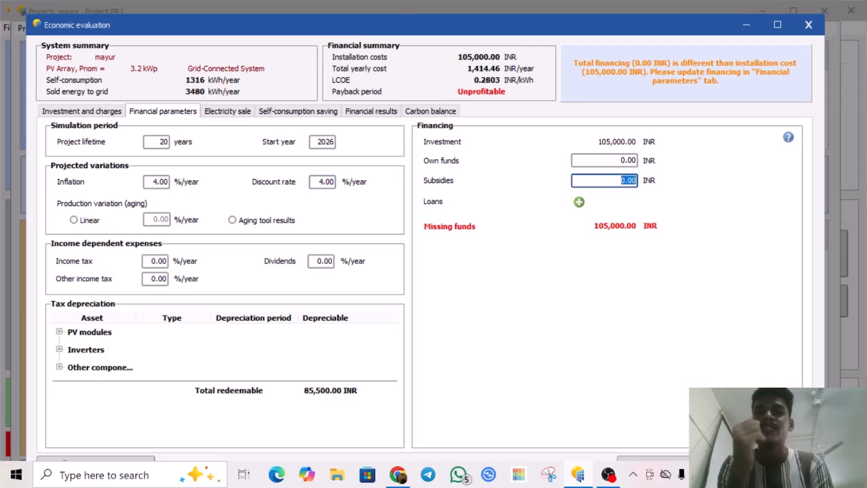
{"action": "type", "text": "78"}
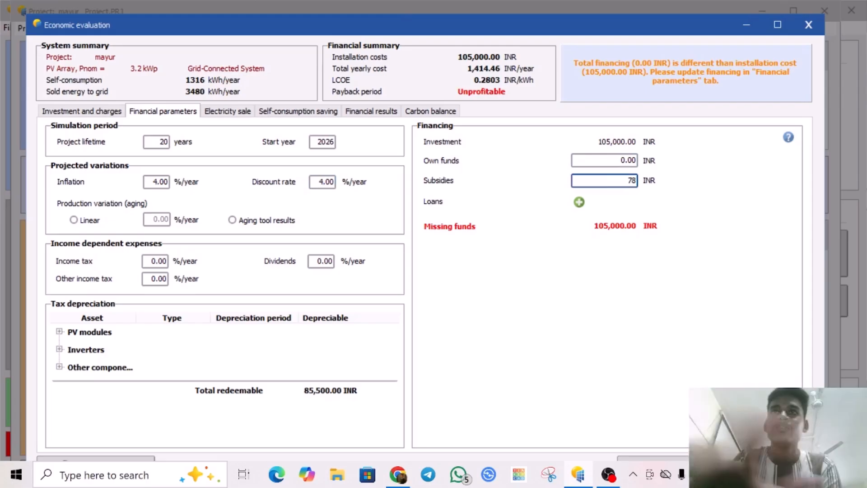
{"action": "type", "text": "000"}
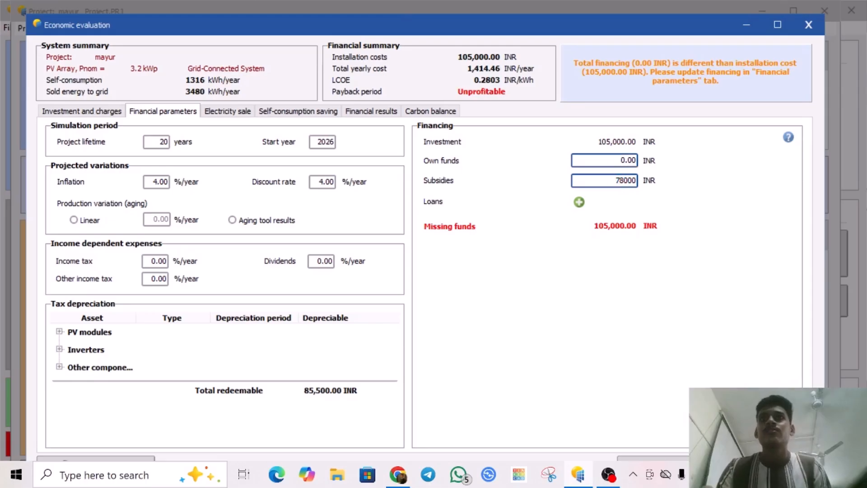
Step: Set the own funds in the project financing to 27,000 INR
{"action": "left_click", "coordinate": [621, 162]}
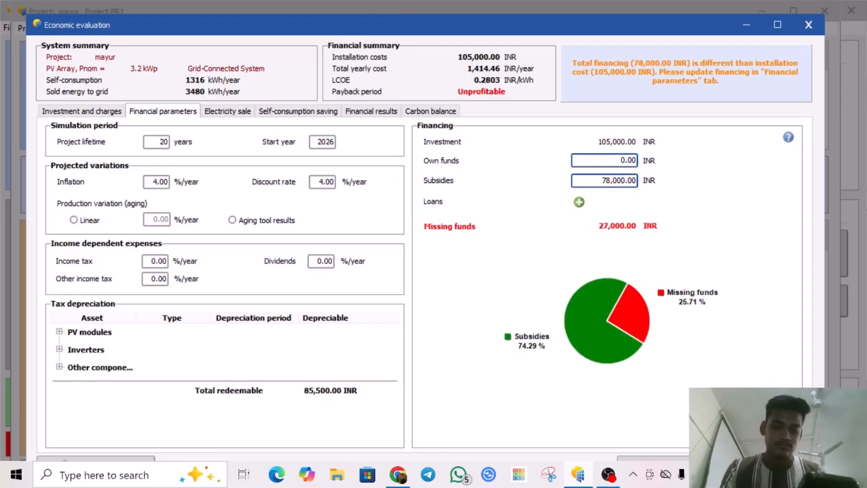
{"action": "left_click", "coordinate": [622, 181]}
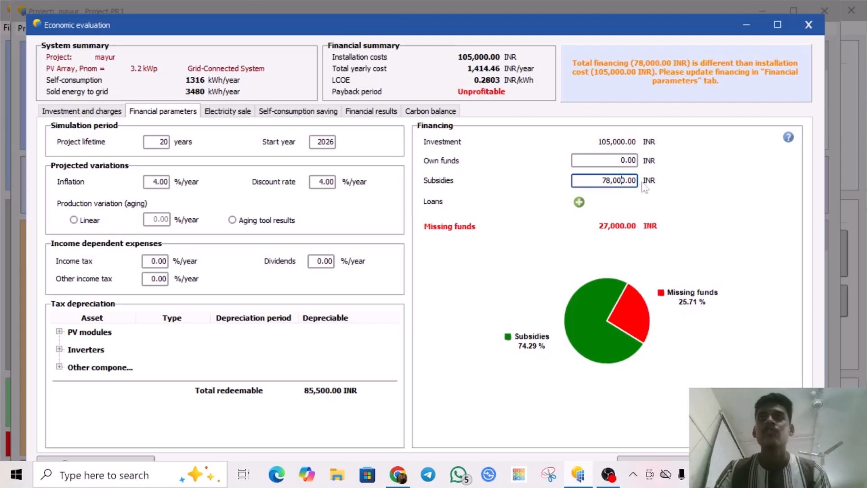
{"action": "left_click", "coordinate": [621, 159]}
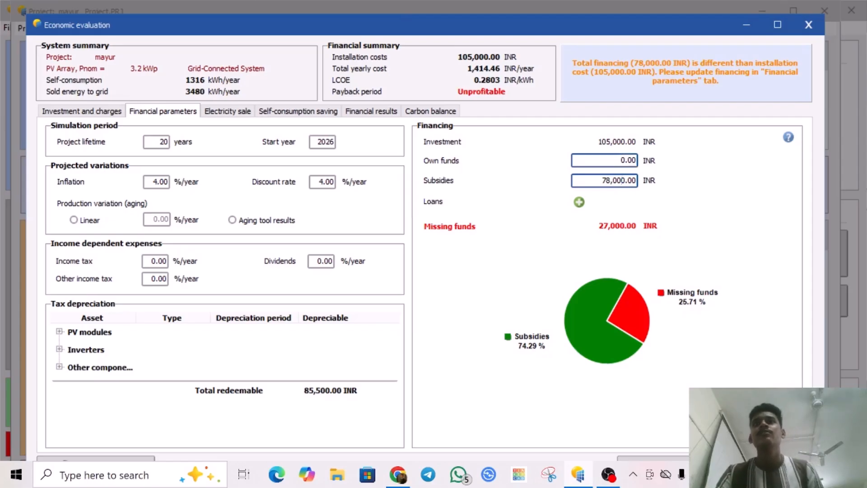
{"action": "double_click", "coordinate": [622, 160]}
{"action": "left_click", "coordinate": [622, 160]}
{"action": "double_click", "coordinate": [623, 160]}
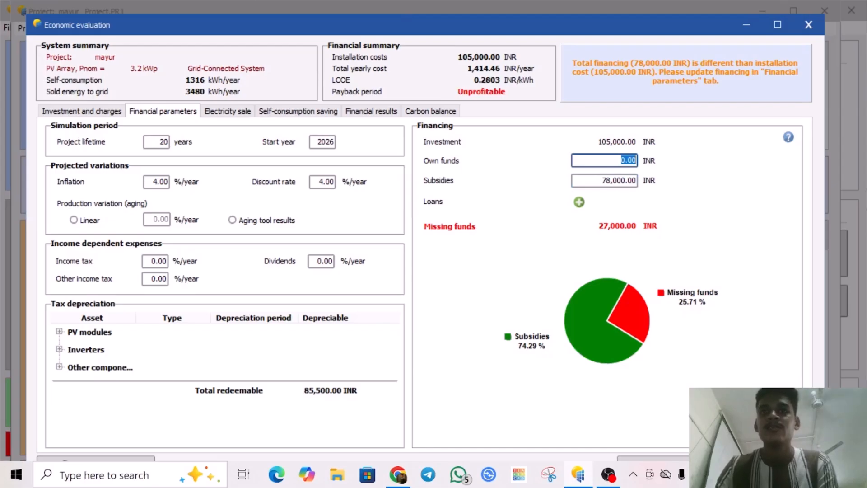
{"action": "type", "text": "27000"}
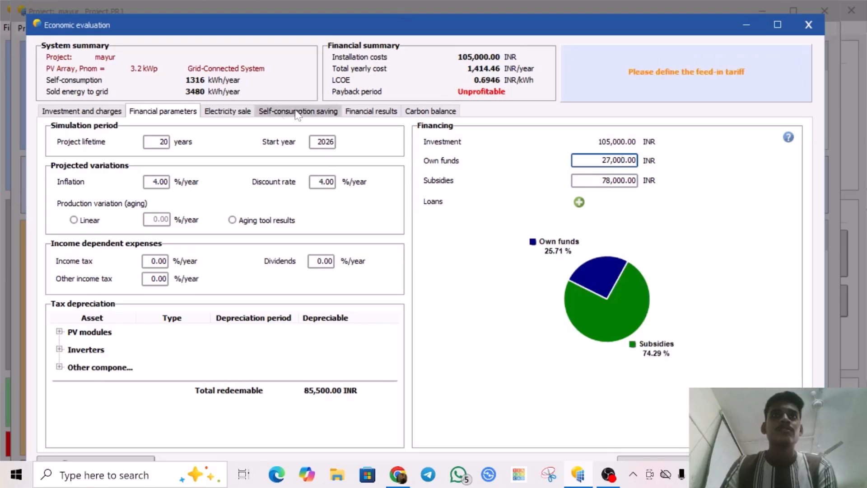
Step: Set the fixed feed-in tariff for the electricity sale to 3.8 INR/kWh
{"action": "left_click", "coordinate": [240, 115]}
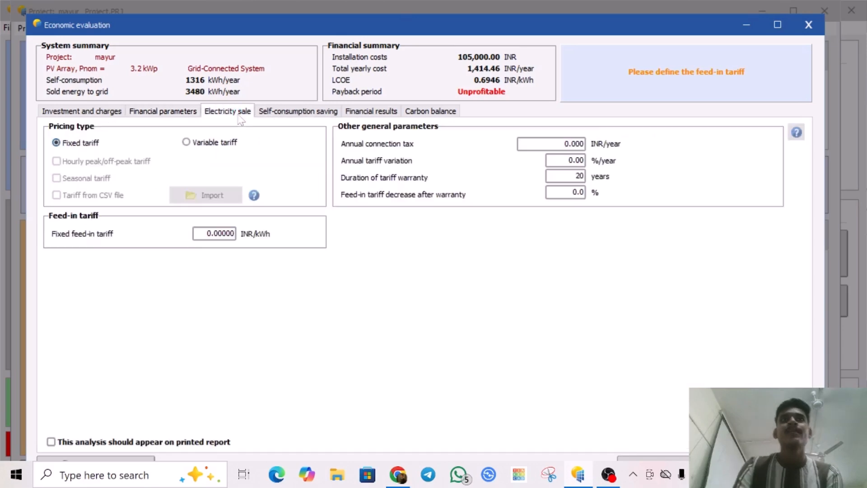
{"action": "double_click", "coordinate": [222, 233]}
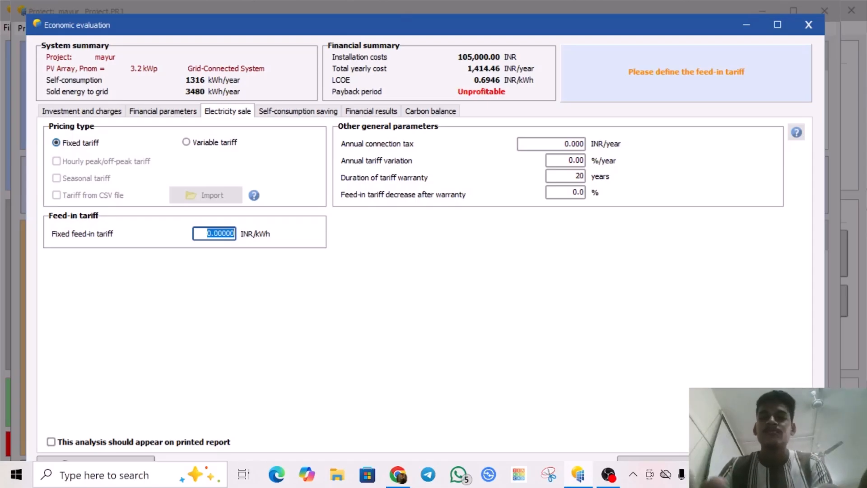
{"action": "type", "text": "3"}
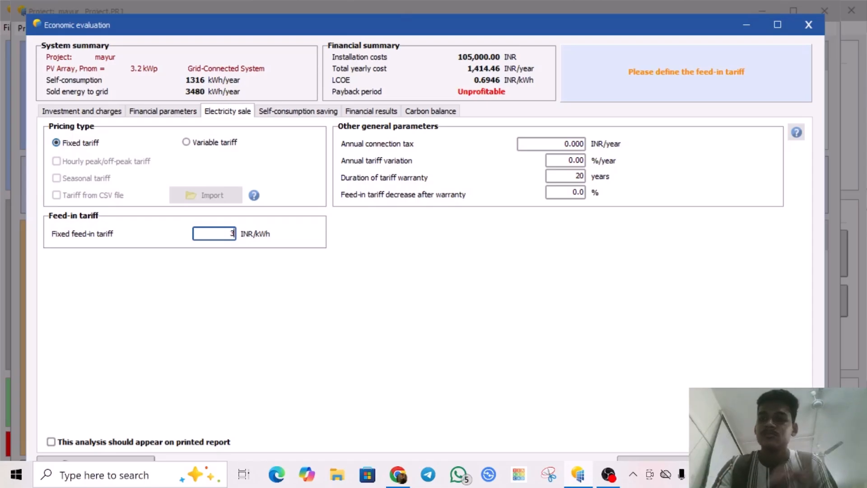
{"action": "type", "text": ".8"}
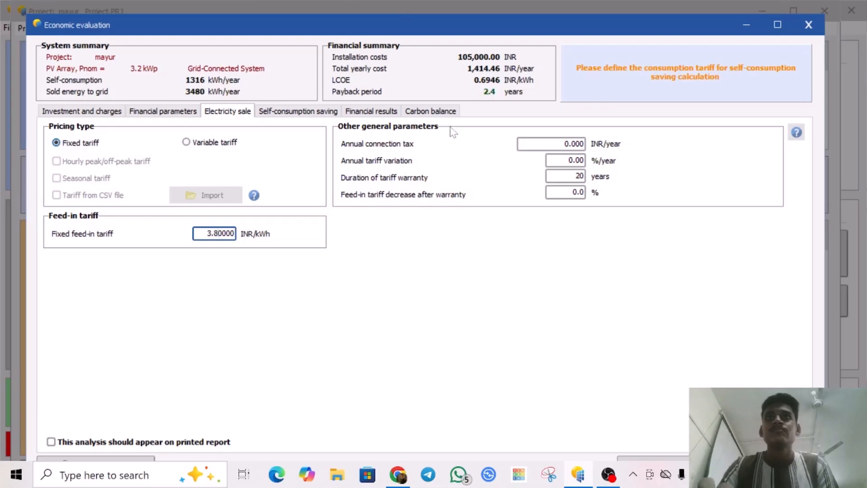
Step: For the self-consumption saving, include the analysis in the printed report and set the fixed consumption tariff to 8 INR/kWh
{"action": "left_click", "coordinate": [273, 110]}
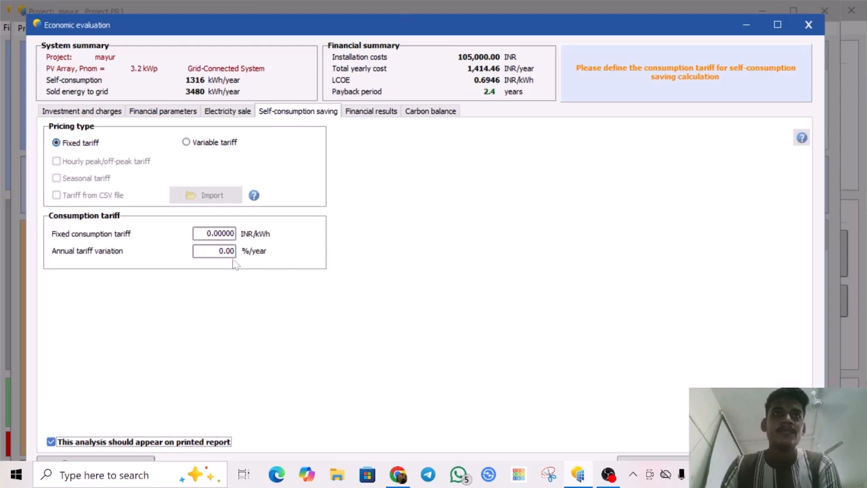
{"action": "left_click", "coordinate": [221, 233]}
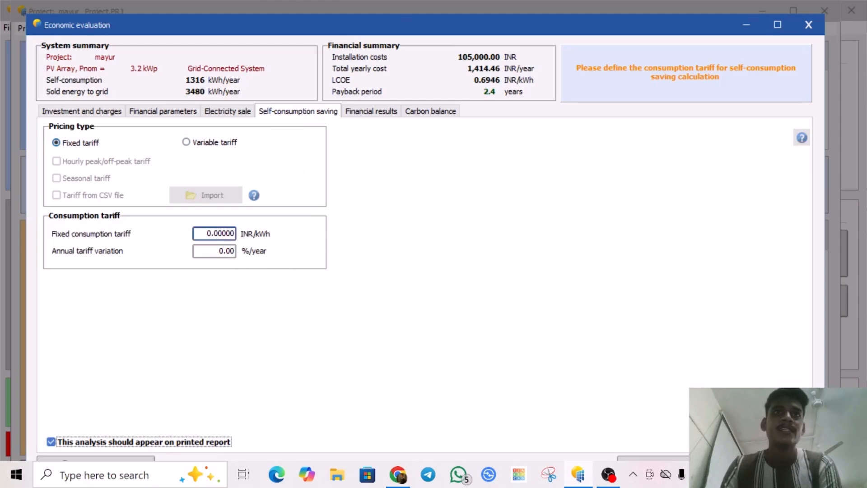
{"action": "double_click", "coordinate": [218, 233]}
{"action": "type", "text": "8"}
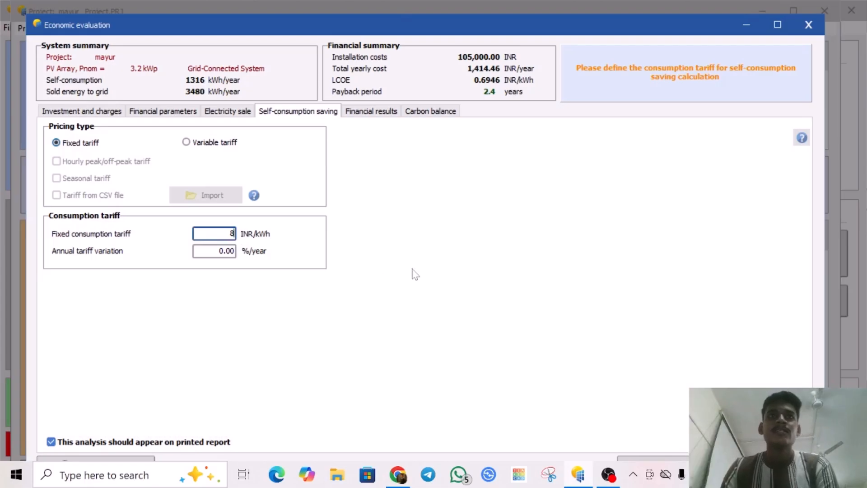
{"action": "key", "text": "Return"}
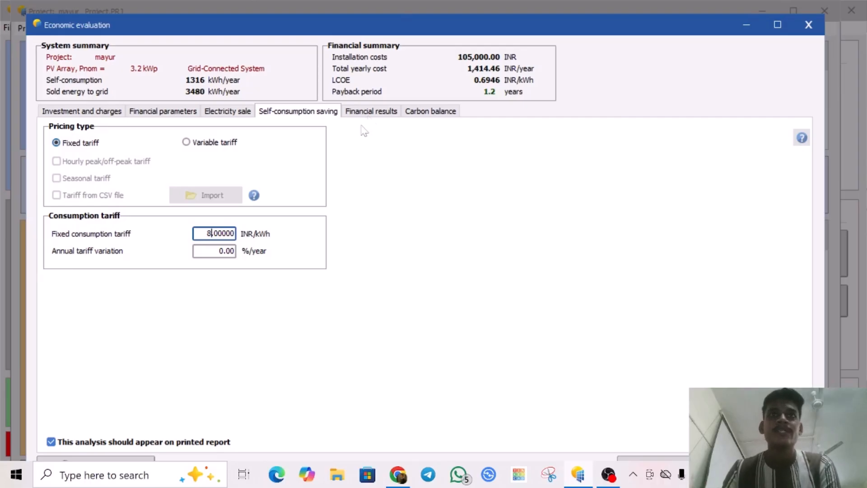
Step: Review the financial results and the carbon balance, and accept the economic evaluation
{"action": "left_click", "coordinate": [375, 114]}
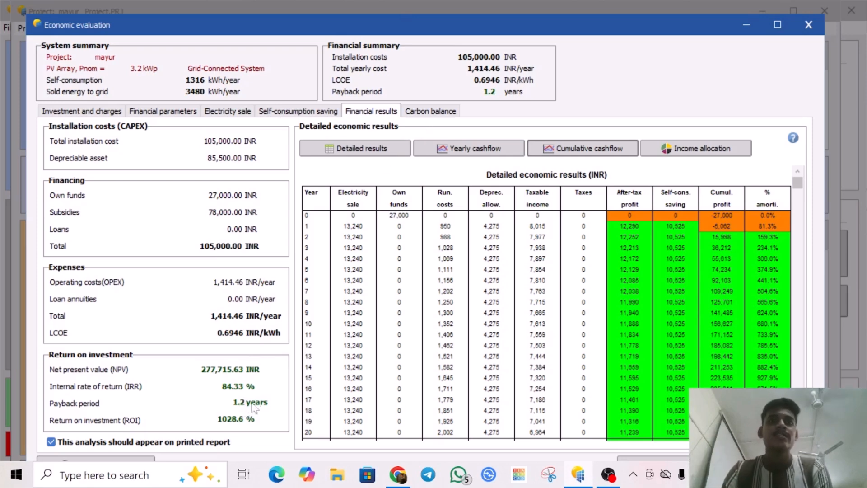
{"action": "left_click", "coordinate": [444, 115]}
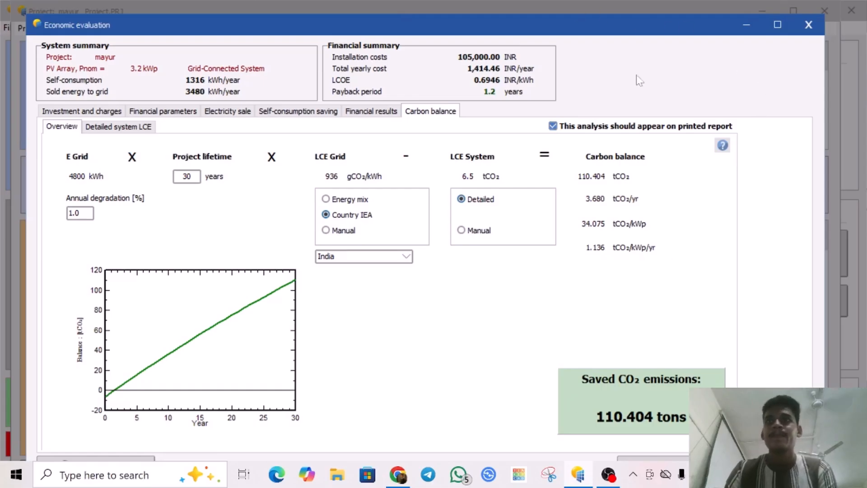
{"action": "left_click_drag", "start_coordinate": [620, 31], "coordinate": [618, 22]}
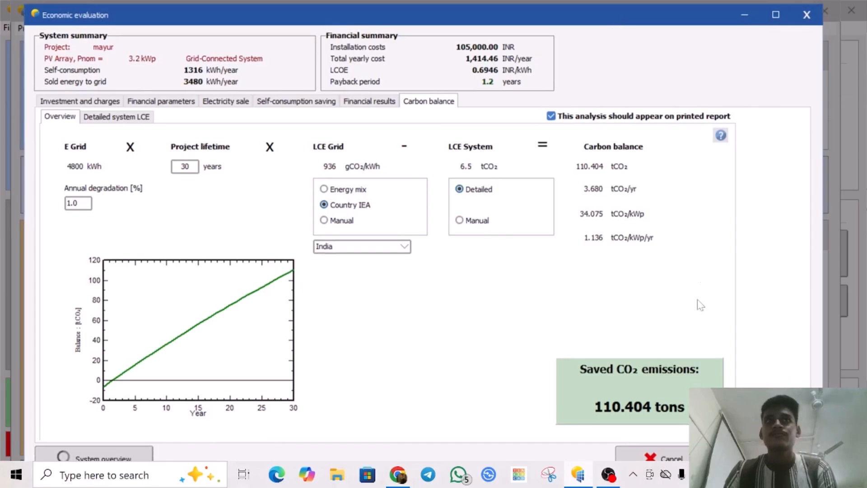
{"action": "left_click", "coordinate": [764, 454]}
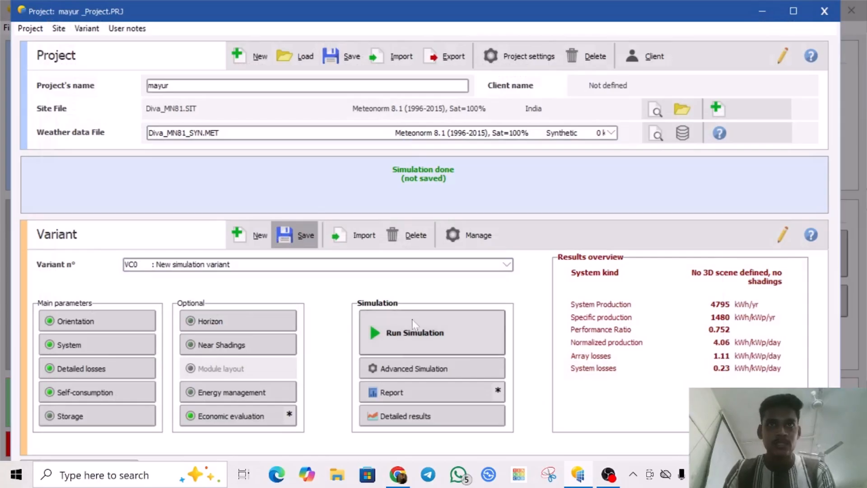
Step: Run the simulation of the variant again and open its report in a maximized preview
{"action": "left_click", "coordinate": [410, 335]}
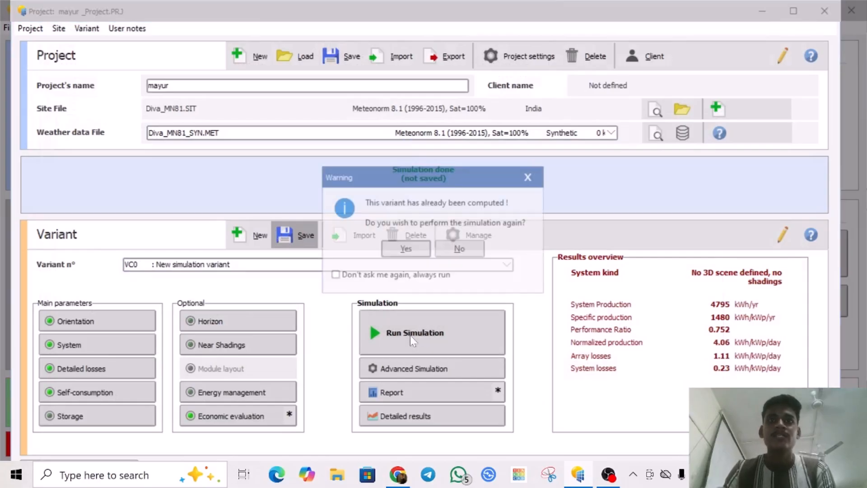
{"action": "left_click", "coordinate": [422, 254]}
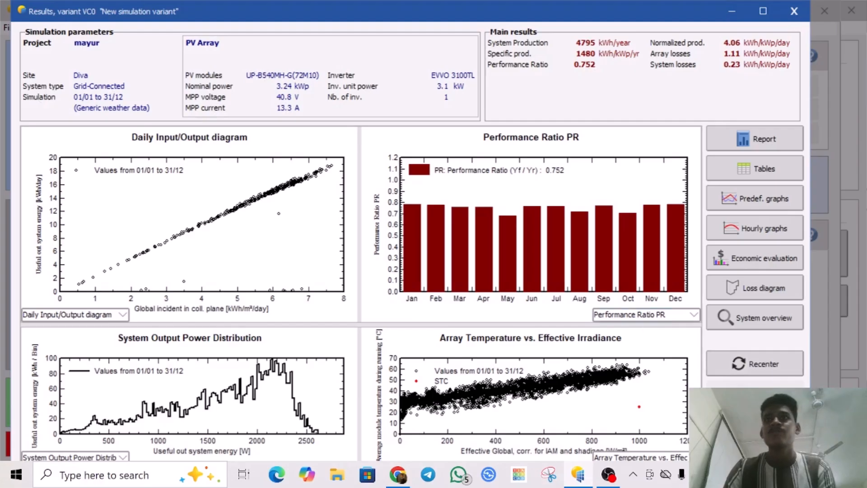
{"action": "left_click", "coordinate": [780, 147]}
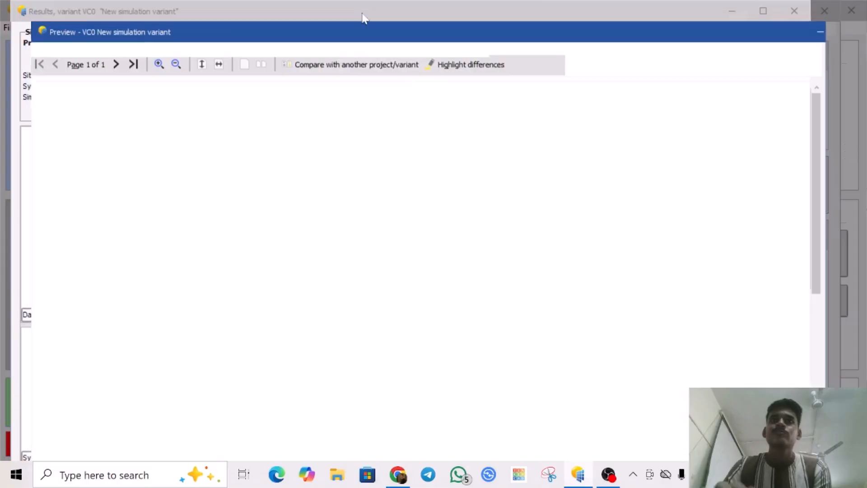
{"action": "double_click", "coordinate": [364, 23]}
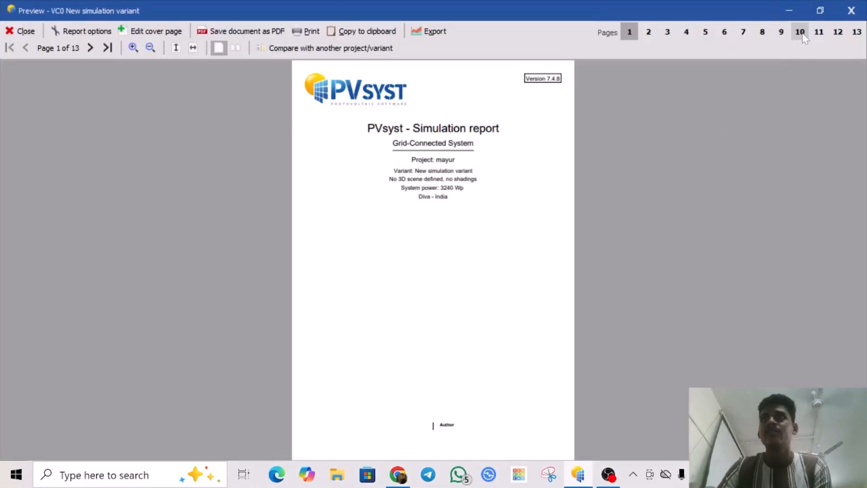
Step: Examine the report's system cost, financing, return on investment and yearly economic results on pages 9 to 11
{"action": "left_click", "coordinate": [782, 32]}
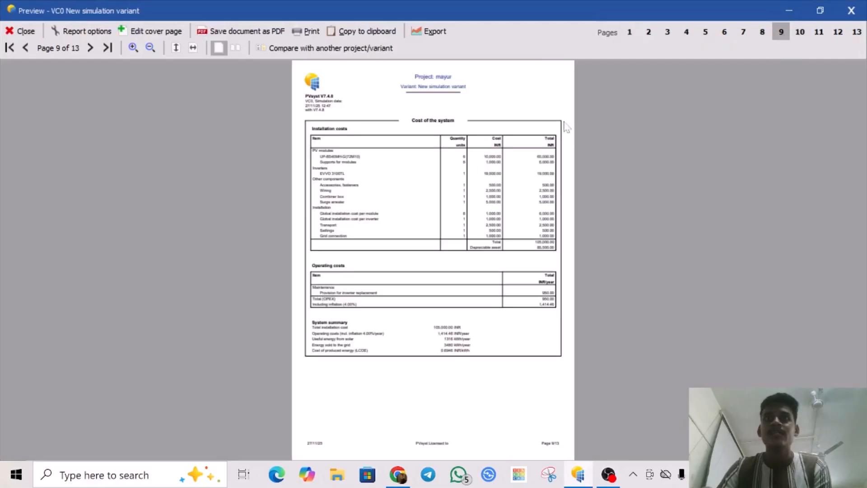
{"action": "left_click", "coordinate": [193, 48]}
{"action": "scroll", "coordinate": [468, 339], "scroll_direction": "down", "scroll_amount": 3}
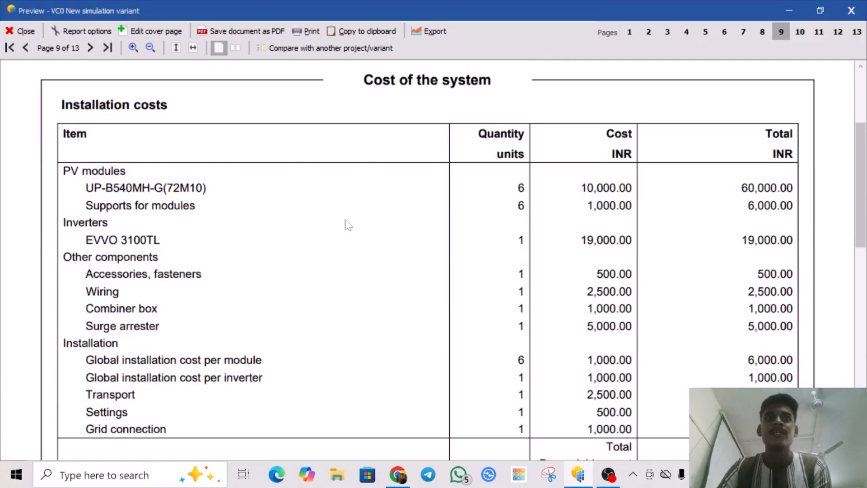
{"action": "scroll", "coordinate": [698, 268], "scroll_direction": "down", "scroll_amount": 2}
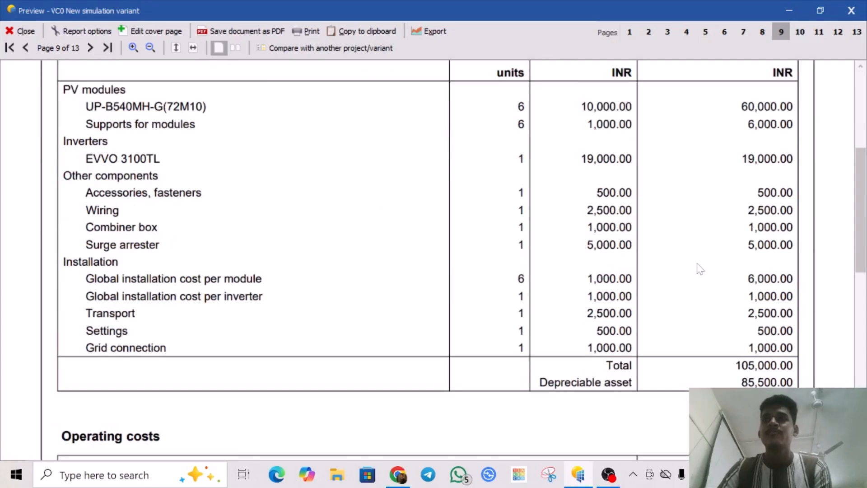
{"action": "scroll", "coordinate": [700, 269], "scroll_direction": "down", "scroll_amount": 6}
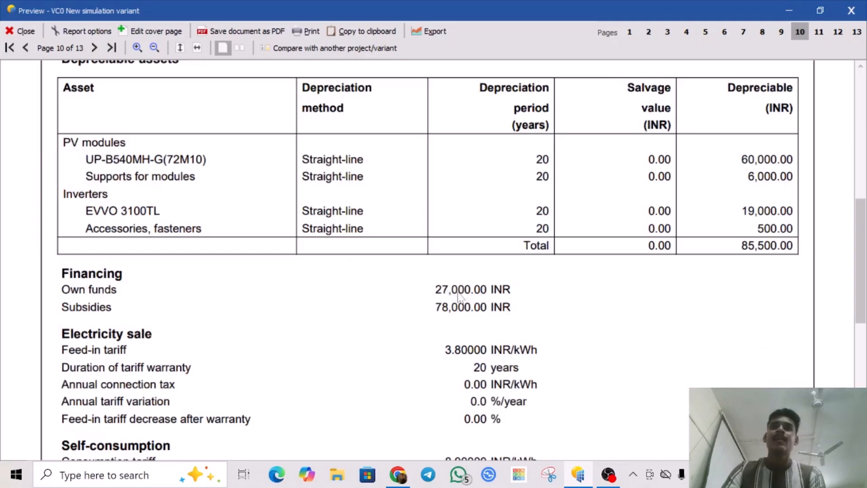
{"action": "scroll", "coordinate": [368, 351], "scroll_direction": "down", "scroll_amount": 3}
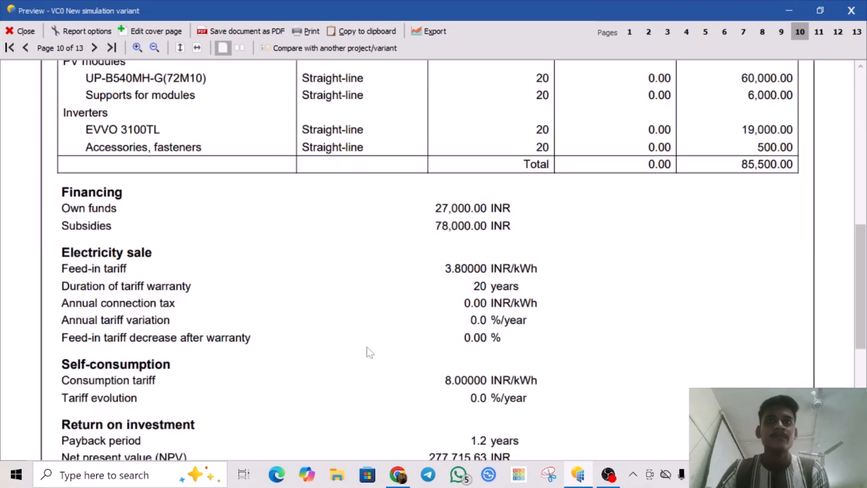
{"action": "scroll", "coordinate": [368, 351], "scroll_direction": "down", "scroll_amount": 6}
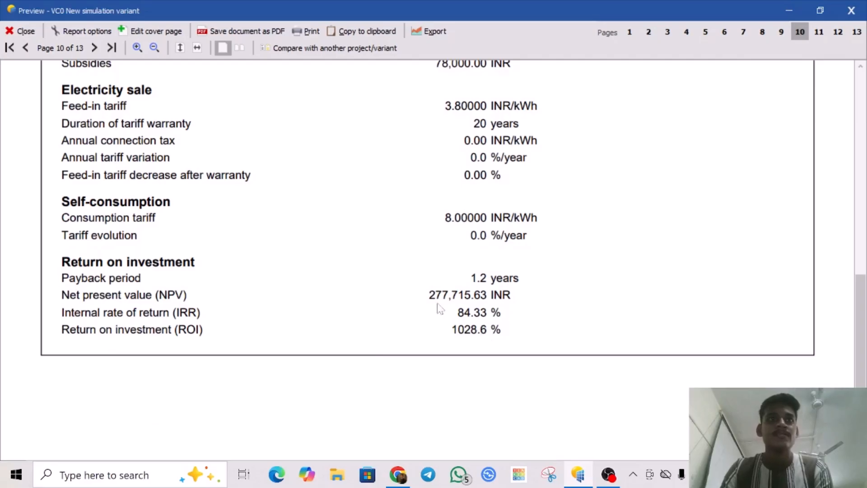
{"action": "scroll", "coordinate": [345, 263], "scroll_direction": "down", "scroll_amount": 5}
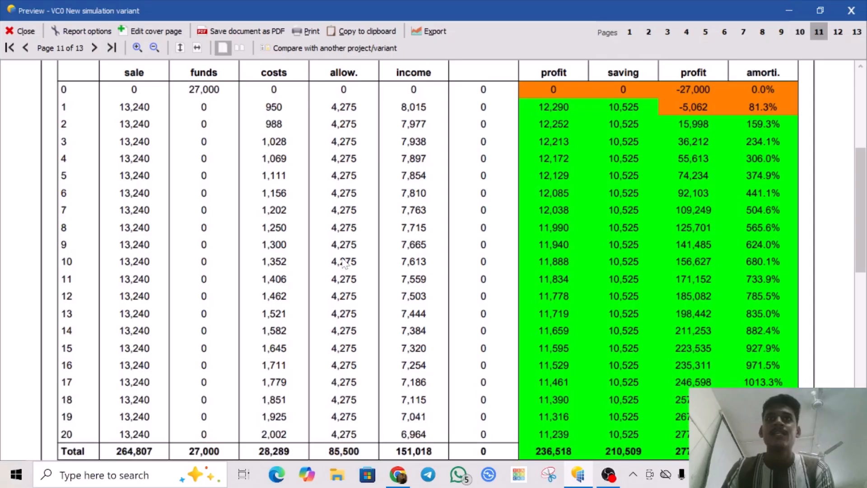
{"action": "left_click", "coordinate": [180, 46]}
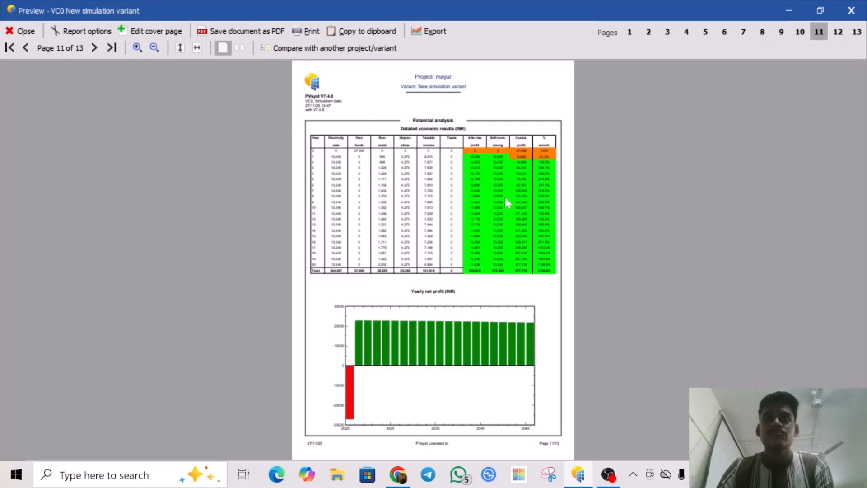
Step: Look through the report's loss, graph, cost and cashflow pages, ending with the CO₂ emission balance on page 13
{"action": "scroll", "coordinate": [505, 197], "scroll_direction": "down", "scroll_amount": 2}
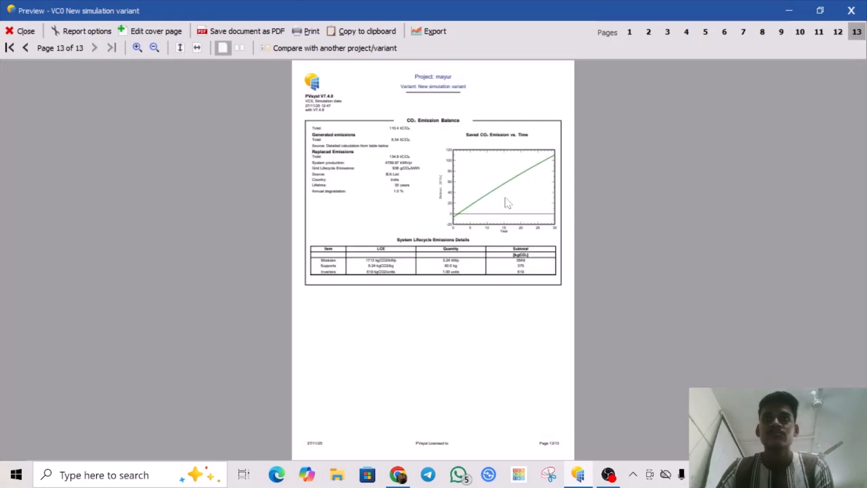
{"action": "scroll", "coordinate": [509, 203], "scroll_direction": "up", "scroll_amount": 5}
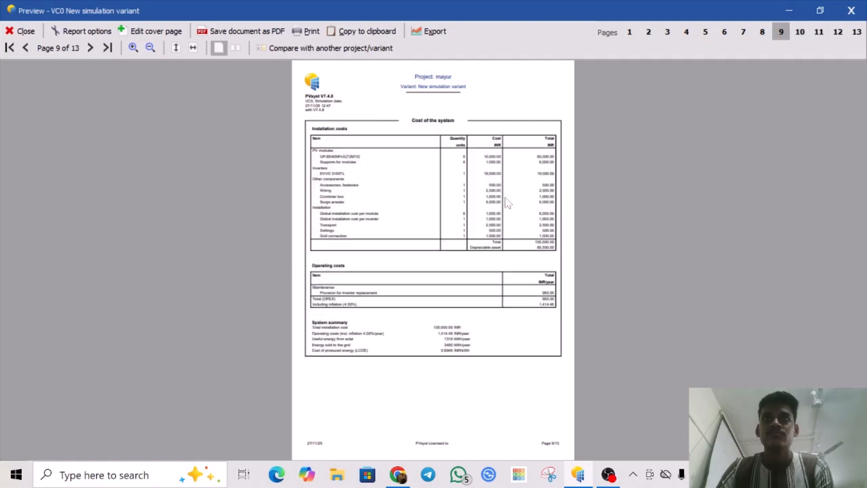
{"action": "scroll", "coordinate": [508, 202], "scroll_direction": "up", "scroll_amount": 2}
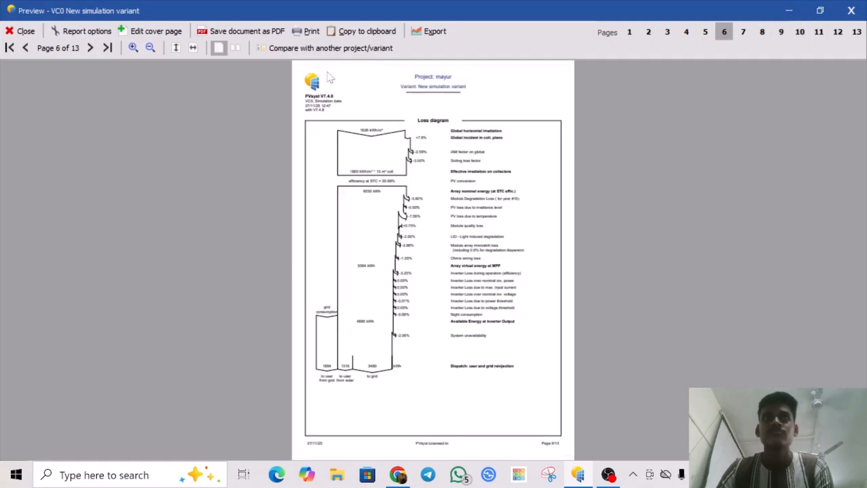
{"action": "left_click", "coordinate": [706, 32]}
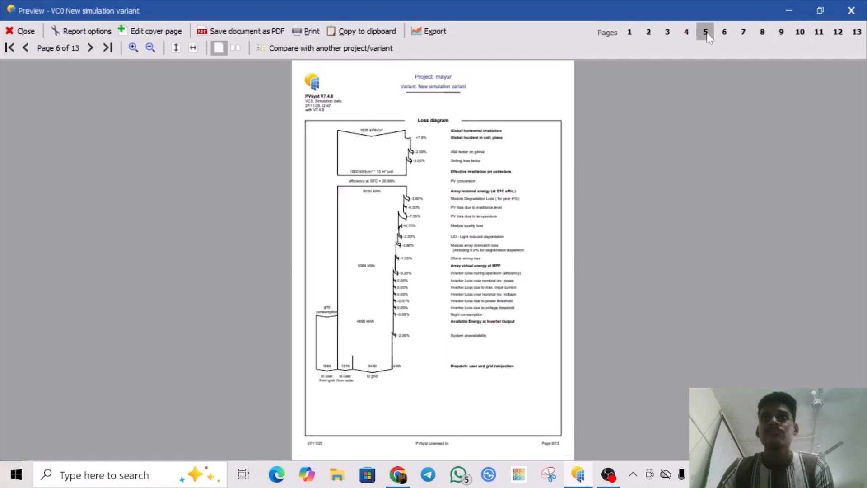
{"action": "left_click", "coordinate": [694, 31]}
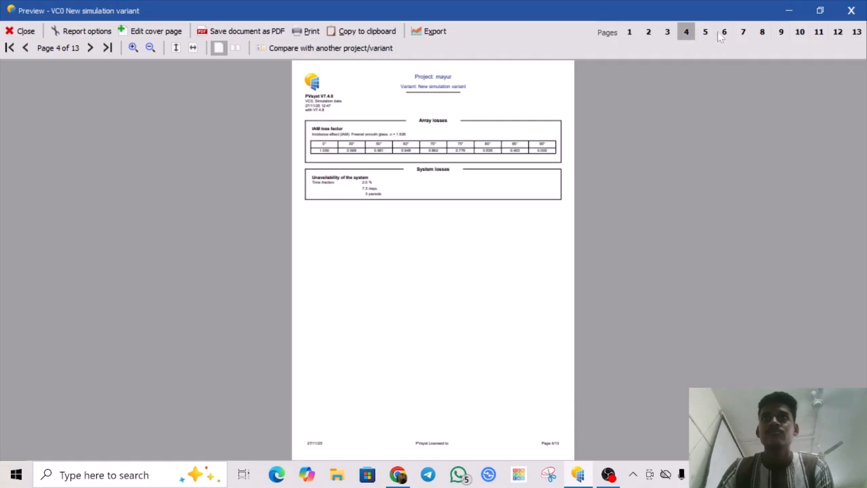
{"action": "left_click", "coordinate": [729, 34]}
{"action": "left_click", "coordinate": [744, 33]}
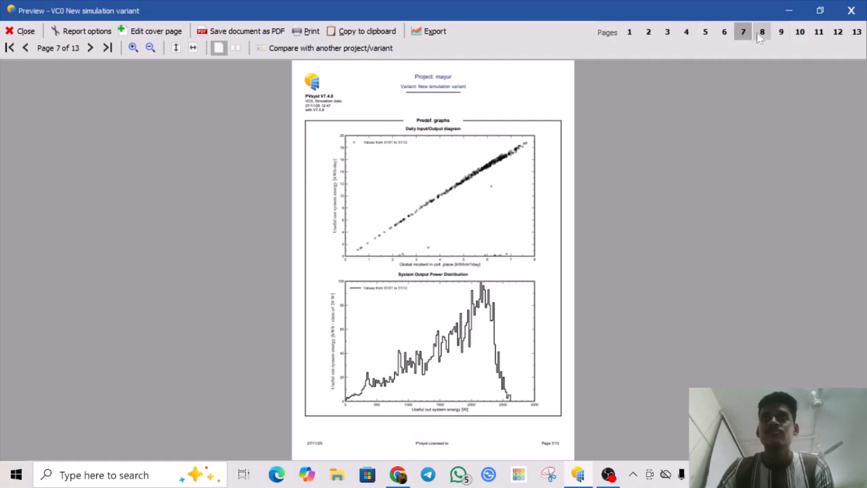
{"action": "left_click", "coordinate": [763, 34]}
{"action": "left_click", "coordinate": [782, 32]}
{"action": "left_click", "coordinate": [800, 32]}
{"action": "left_click", "coordinate": [820, 32]}
{"action": "left_click", "coordinate": [838, 33]}
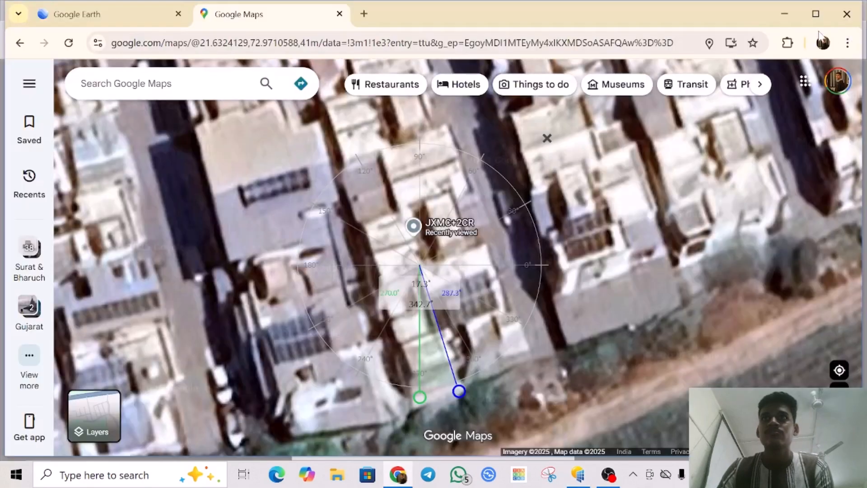
{"action": "left_click", "coordinate": [785, 10]}
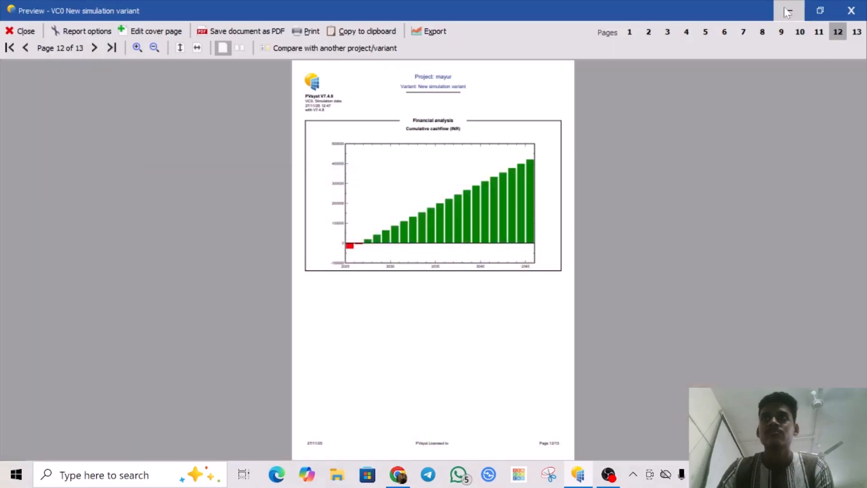
{"action": "left_click", "coordinate": [857, 32]}
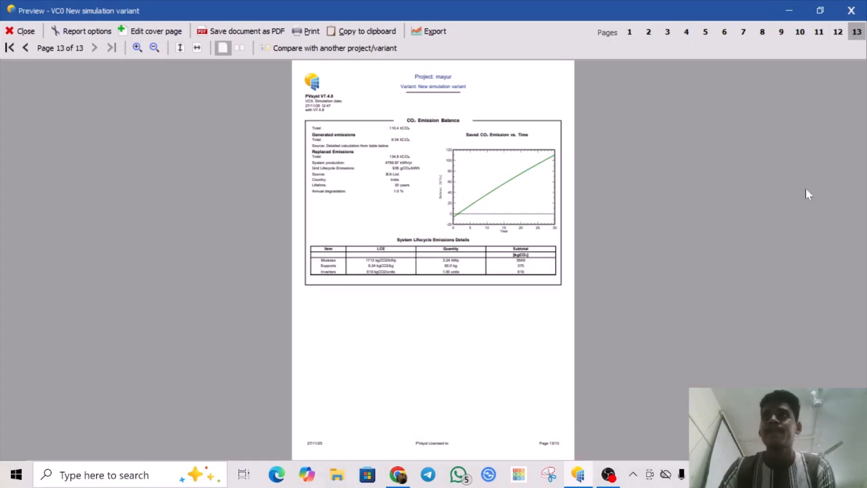
Step: Close the report and the results, and save the simulation variant with the description "New simulation variant"
{"action": "left_click", "coordinate": [865, 3]}
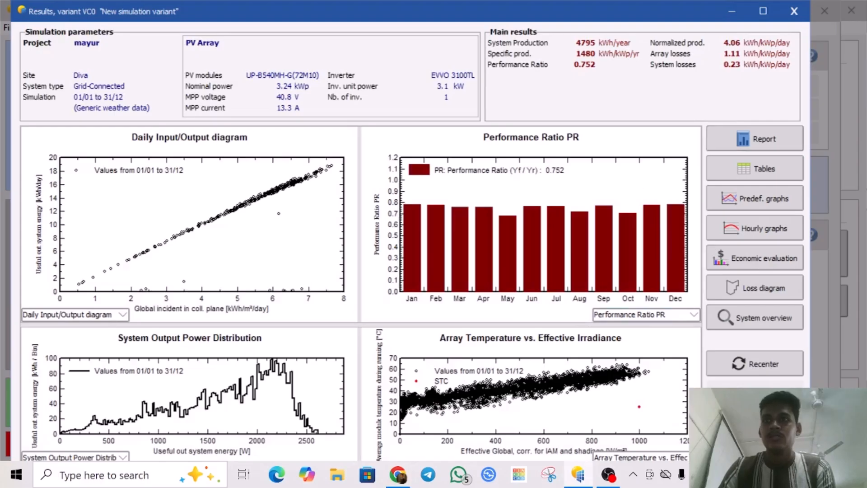
{"action": "left_click", "coordinate": [405, 247]}
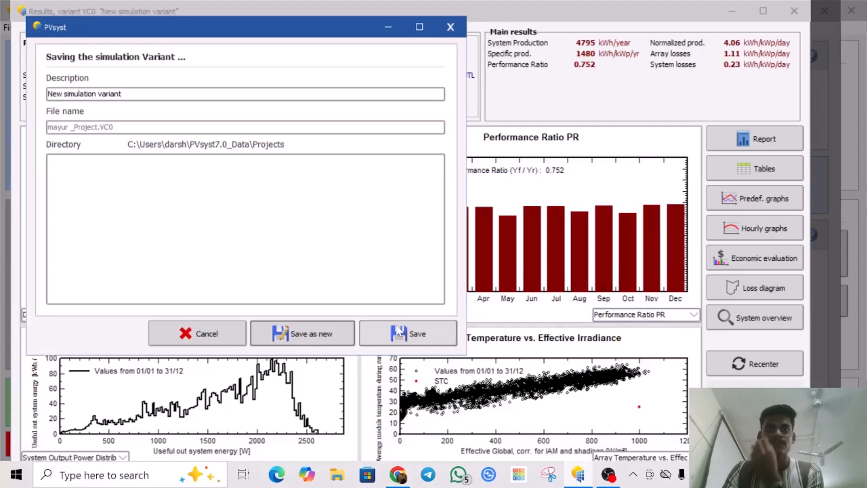
{"action": "left_click", "coordinate": [399, 331]}
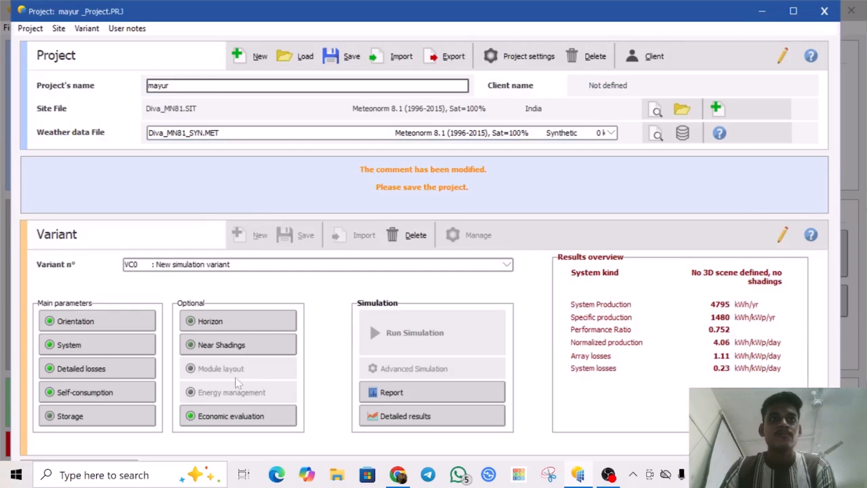
Step: Save the modified project under its existing file name, and leave the self-consumption definition without changes
{"action": "left_click", "coordinate": [129, 392]}
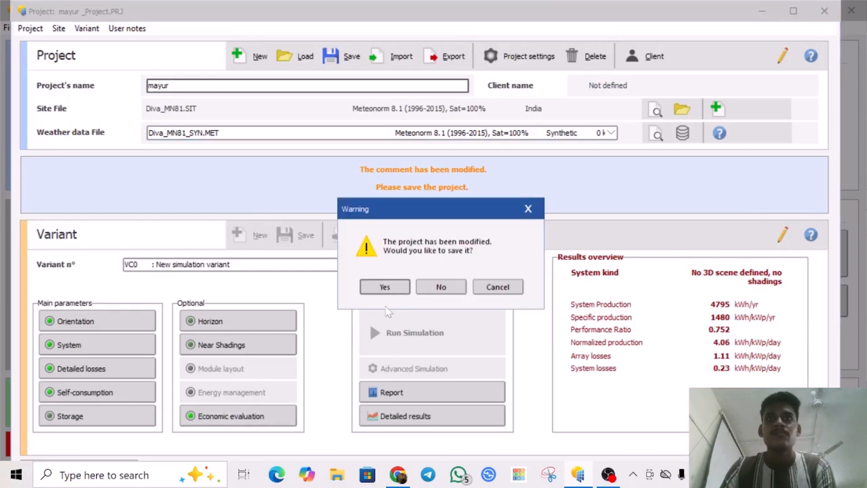
{"action": "left_click", "coordinate": [384, 287]}
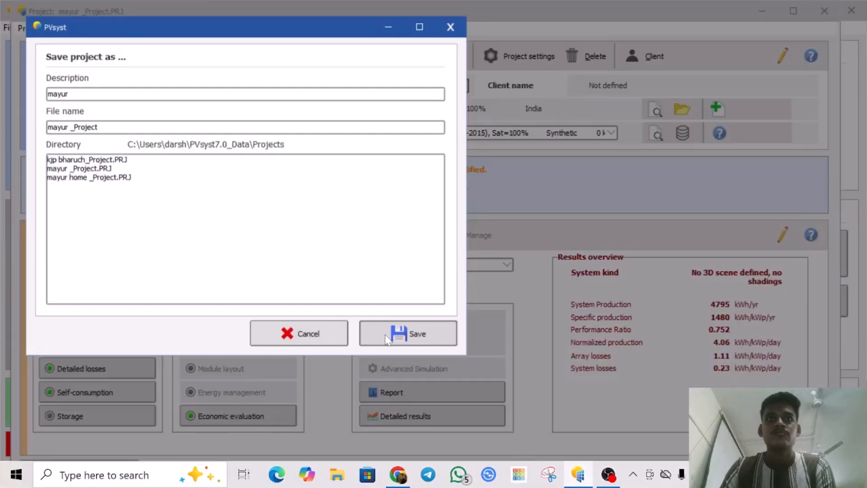
{"action": "left_click", "coordinate": [388, 337]}
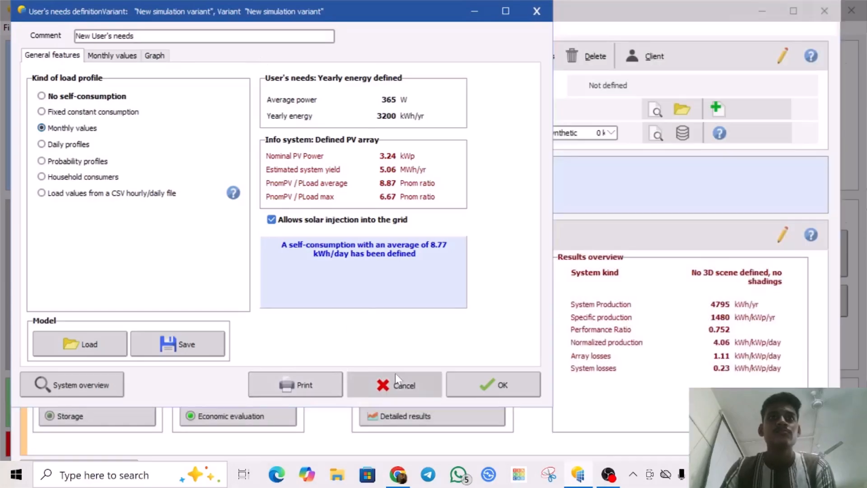
{"action": "left_click", "coordinate": [395, 375]}
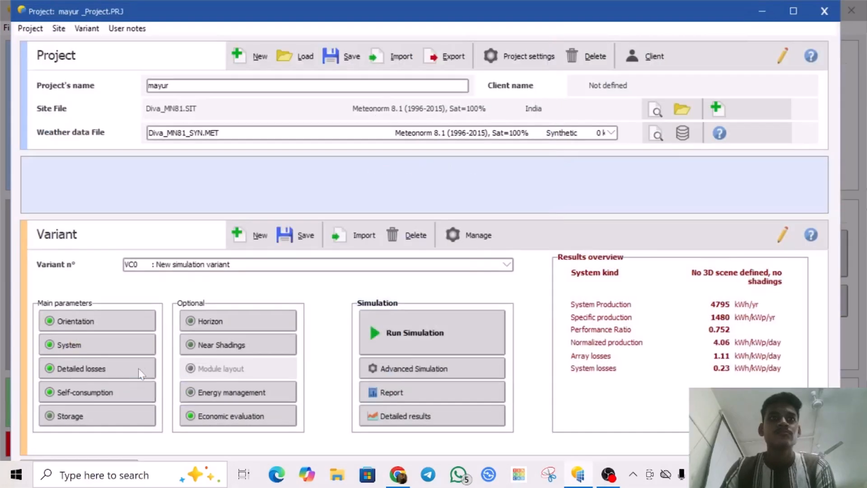
Step: Review the P50 - P90 estimation in the variant's energy management and accept the settings
{"action": "left_click", "coordinate": [220, 393]}
{"action": "left_click", "coordinate": [285, 50]}
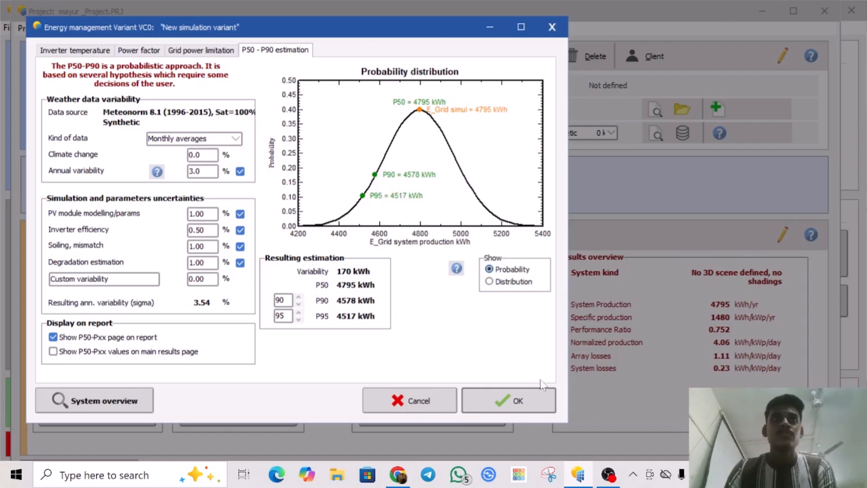
{"action": "left_click", "coordinate": [514, 402]}
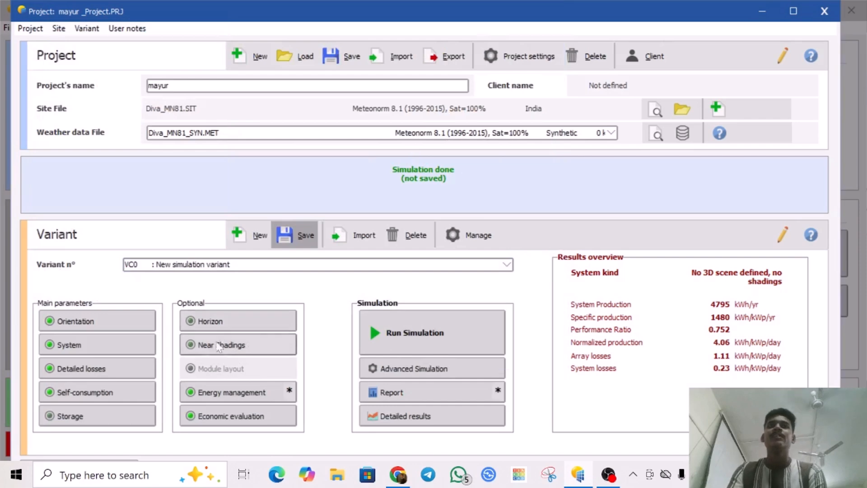
{"action": "left_click", "coordinate": [253, 352]}
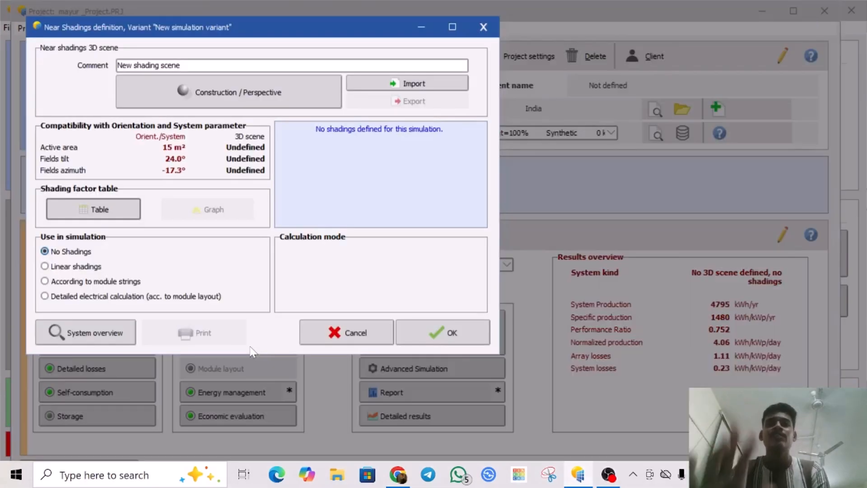
{"action": "left_click", "coordinate": [355, 332]}
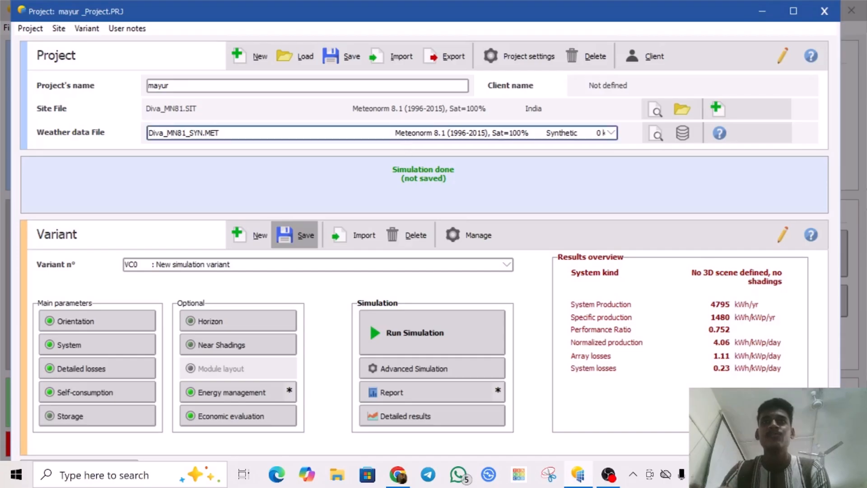
{"action": "left_click_drag", "start_coordinate": [489, 4], "coordinate": [505, 5]}
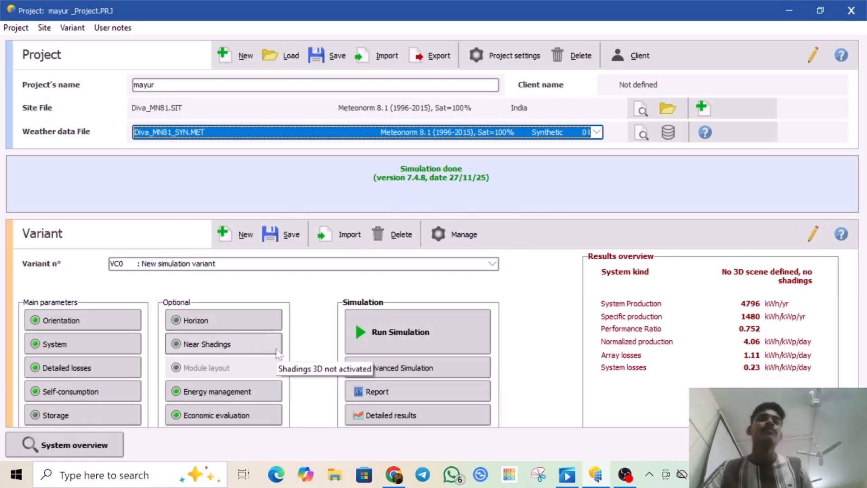
Step: Open the 3D shading scene construction from the near shadings definition and maximize its window
{"action": "left_click", "coordinate": [193, 349]}
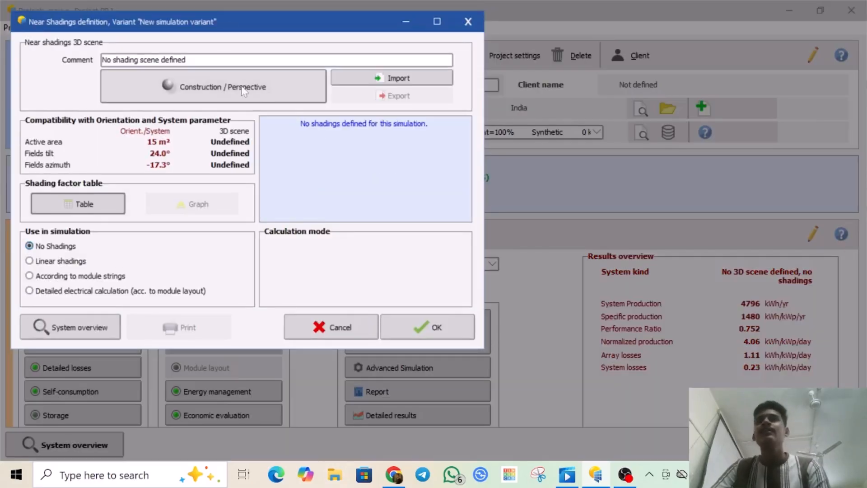
{"action": "left_click_drag", "start_coordinate": [304, 34], "coordinate": [420, 64]}
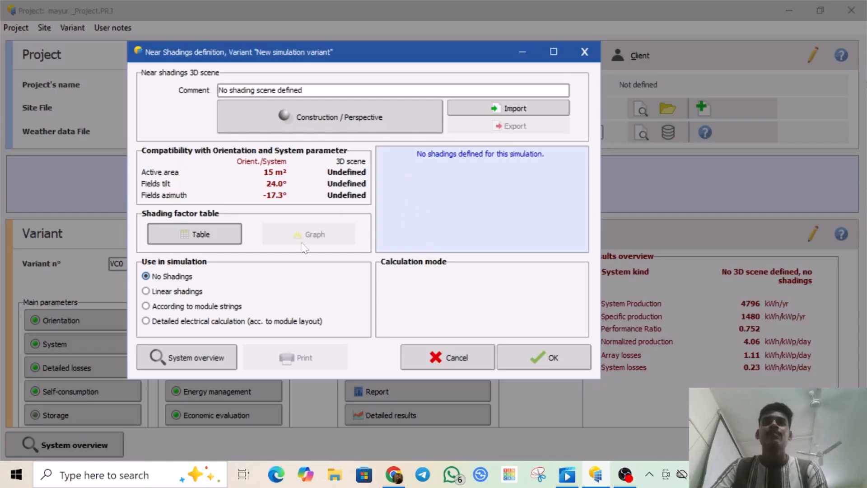
{"action": "left_click", "coordinate": [343, 121]}
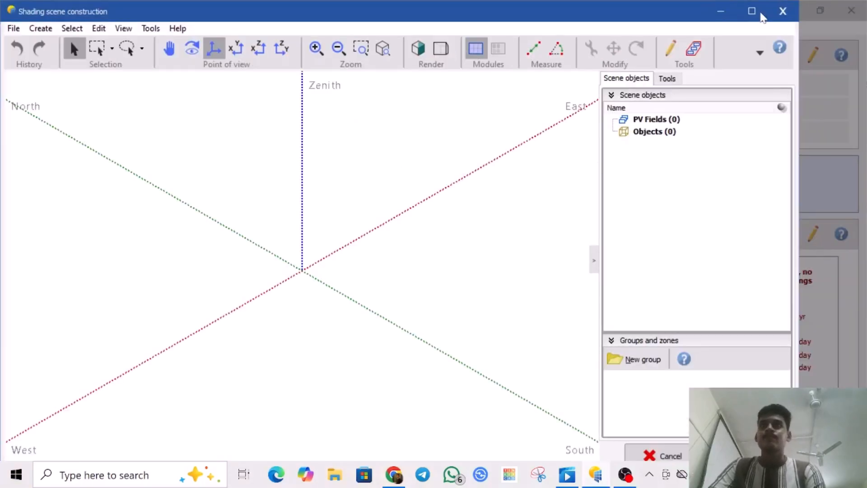
{"action": "left_click", "coordinate": [752, 11]}
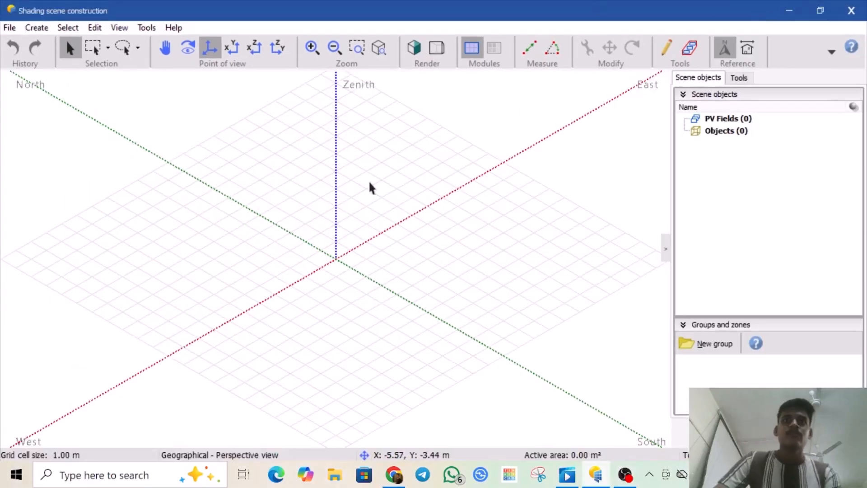
{"action": "scroll", "coordinate": [370, 185], "scroll_direction": "down", "scroll_amount": 2}
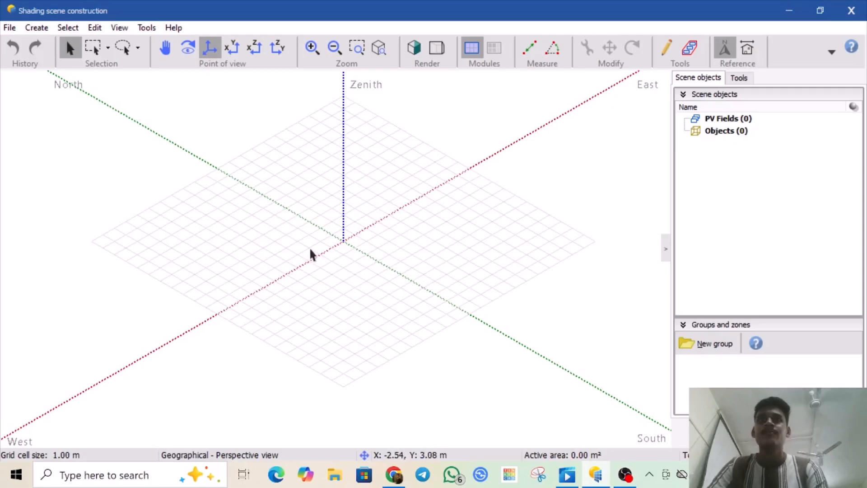
{"action": "scroll", "coordinate": [311, 251], "scroll_direction": "up", "scroll_amount": 2}
{"action": "scroll", "coordinate": [391, 247], "scroll_direction": "down", "scroll_amount": 2}
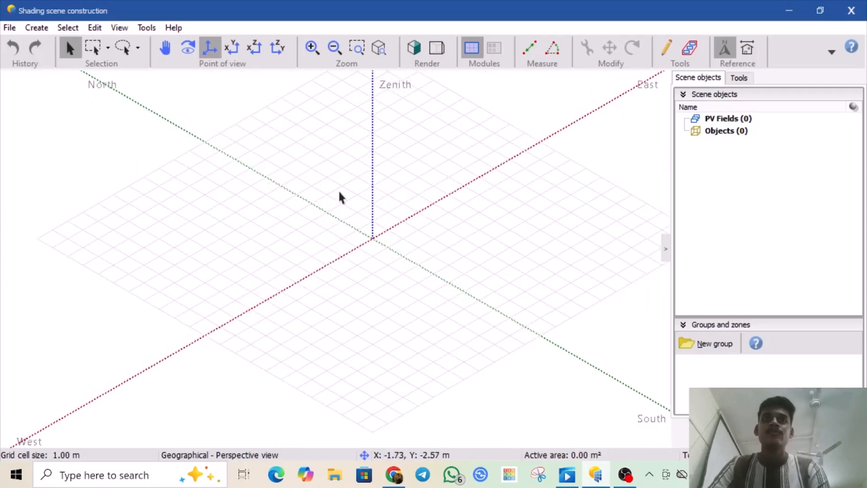
Step: Switch to Google Earth to inspect the site's rooftops and surroundings, and return to the PVsyst shading scene
{"action": "left_click", "coordinate": [394, 474]}
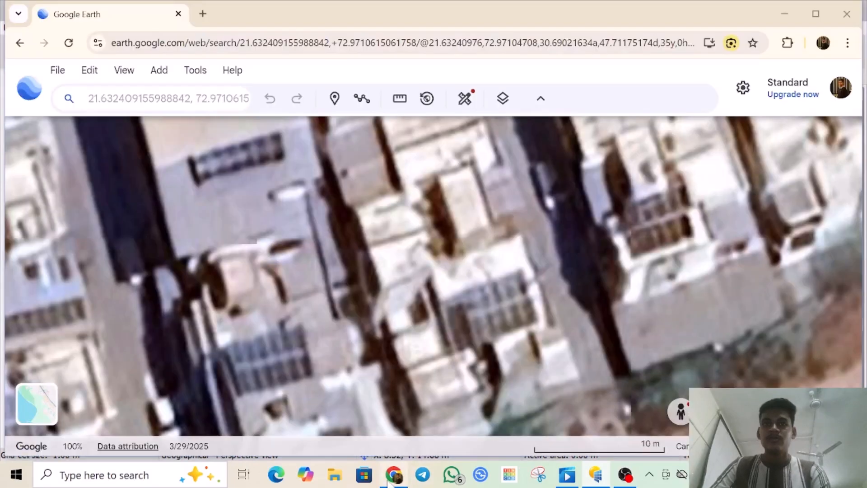
{"action": "scroll", "coordinate": [384, 202], "scroll_direction": "down", "scroll_amount": 3}
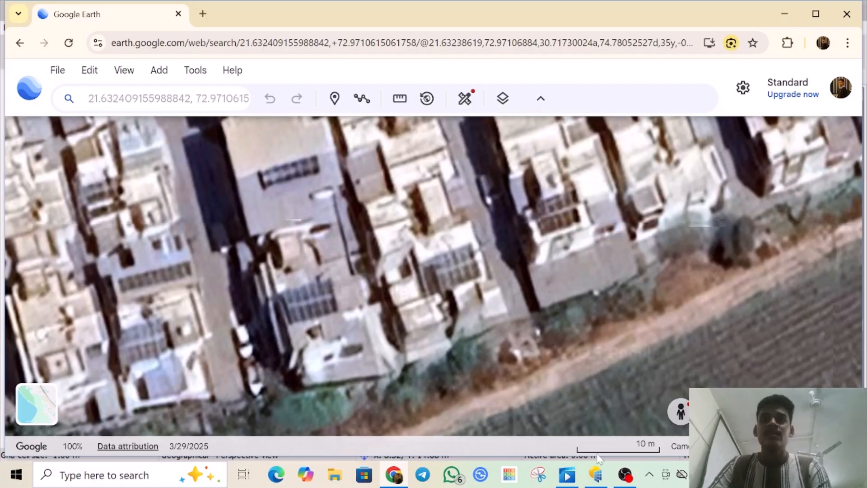
{"action": "left_click", "coordinate": [597, 474]}
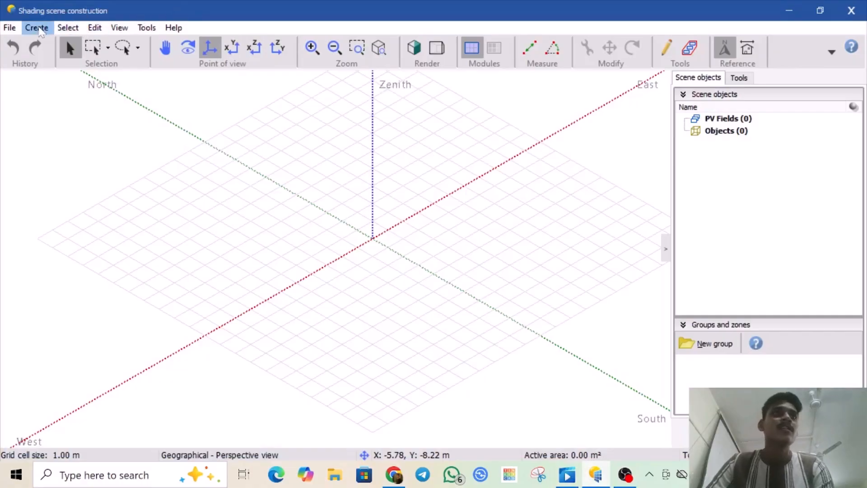
Step: Start a new elementary shading object, preview the Triangular Prism and House + 2-sided roof shapes, and choose Parallelepiped as the shape type
{"action": "left_click", "coordinate": [42, 30]}
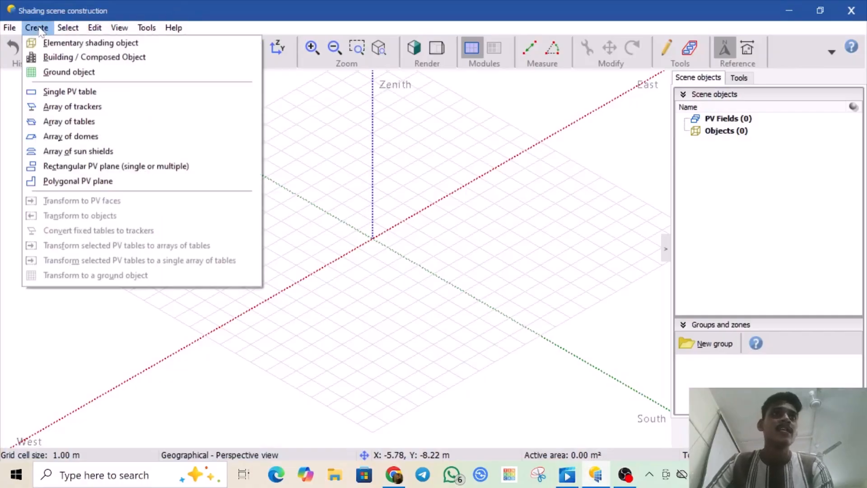
{"action": "left_click", "coordinate": [105, 45]}
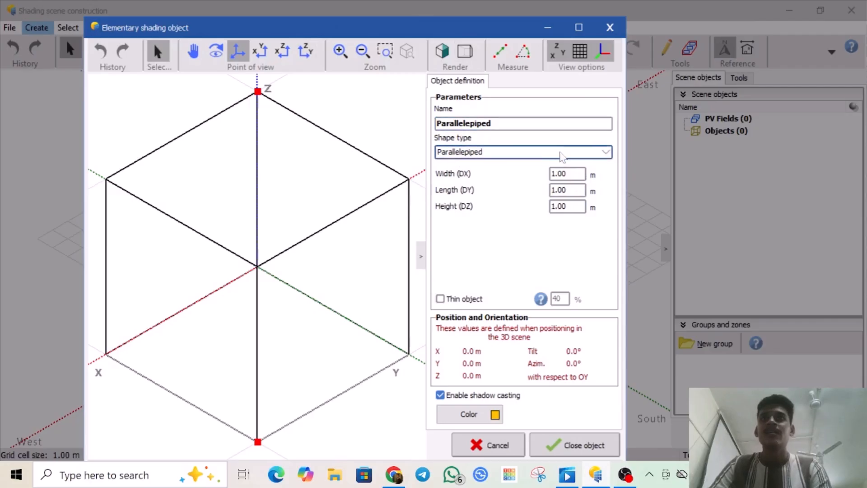
{"action": "left_click", "coordinate": [560, 152]}
{"action": "left_click", "coordinate": [479, 183]}
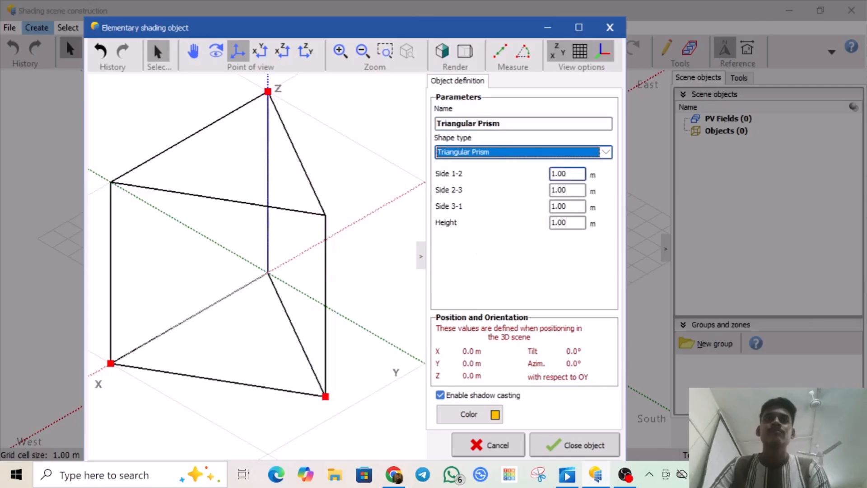
{"action": "left_click", "coordinate": [585, 154]}
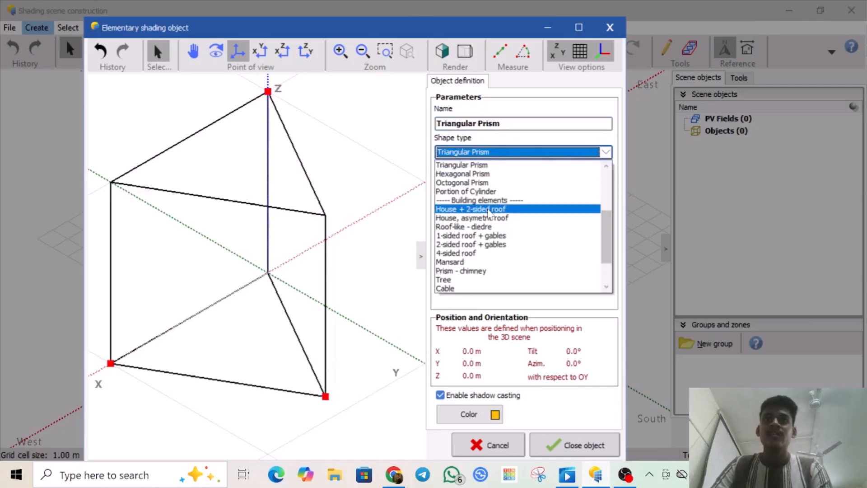
{"action": "left_click", "coordinate": [472, 209]}
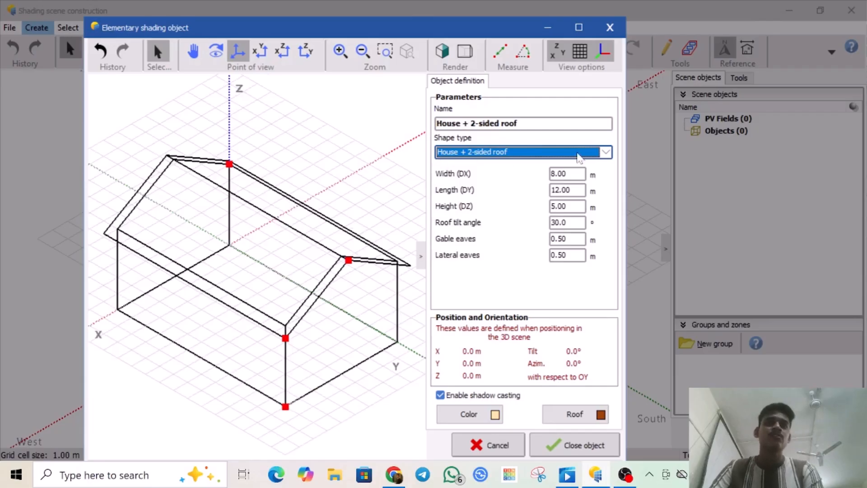
{"action": "left_click", "coordinate": [602, 152]}
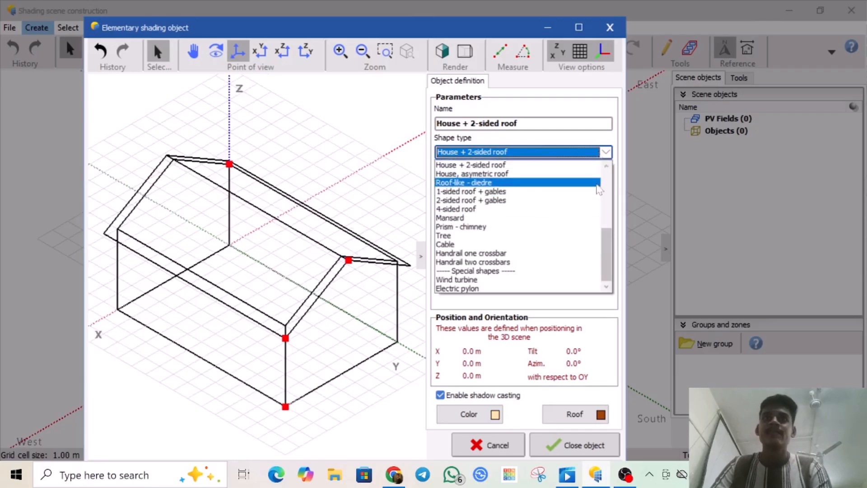
{"action": "scroll", "coordinate": [610, 239], "scroll_direction": "up", "scroll_amount": 6}
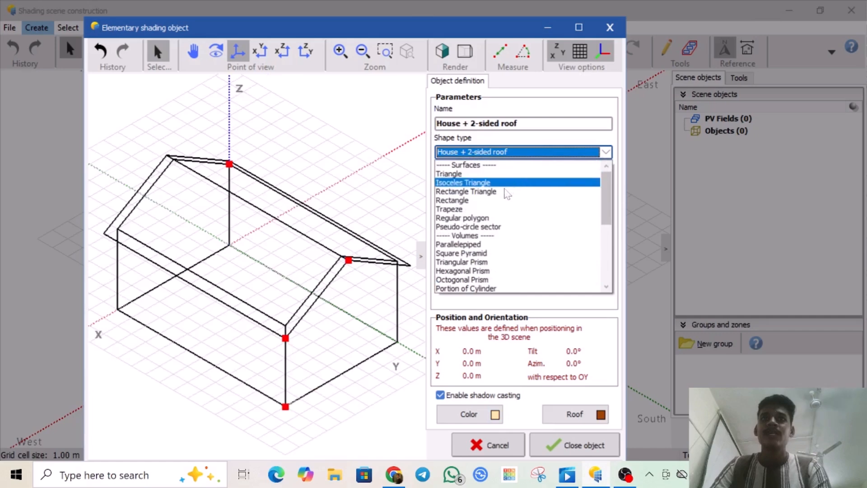
{"action": "left_click", "coordinate": [472, 245]}
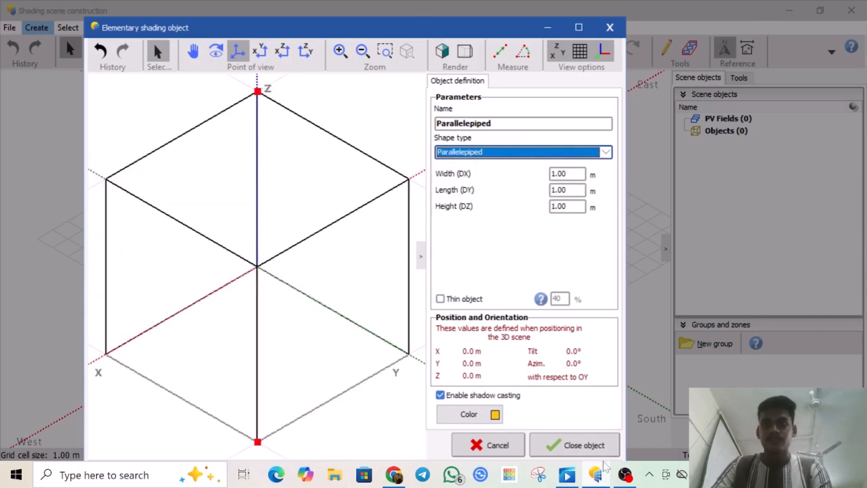
Step: Switch to Google Earth and measure the width of the rooftop structure beside the dark solar panel array
{"action": "left_click", "coordinate": [405, 477]}
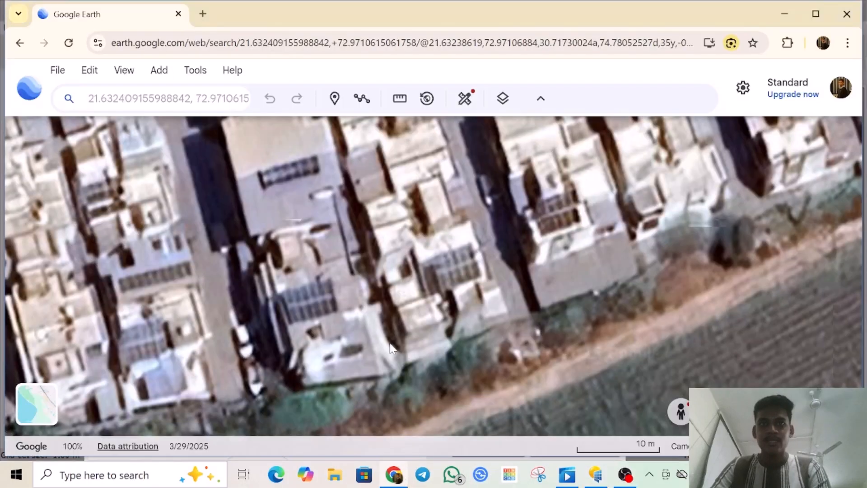
{"action": "scroll", "coordinate": [391, 237], "scroll_direction": "up", "scroll_amount": 3}
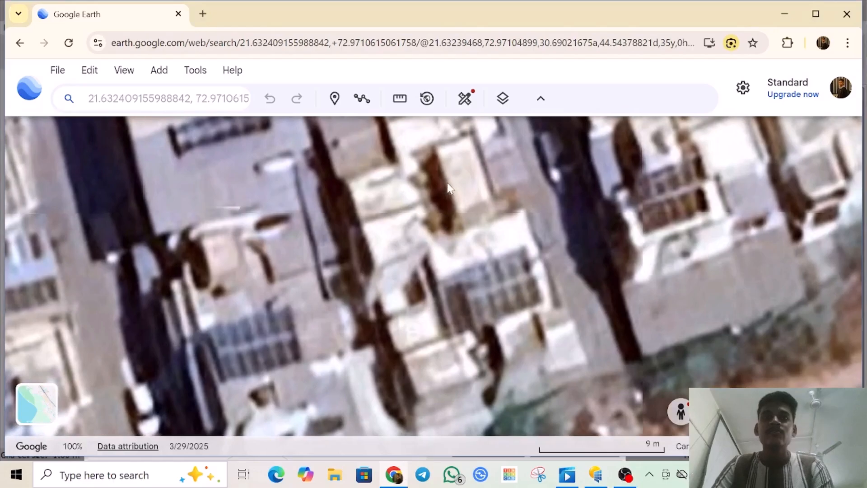
{"action": "left_click_drag", "start_coordinate": [448, 203], "coordinate": [449, 214]}
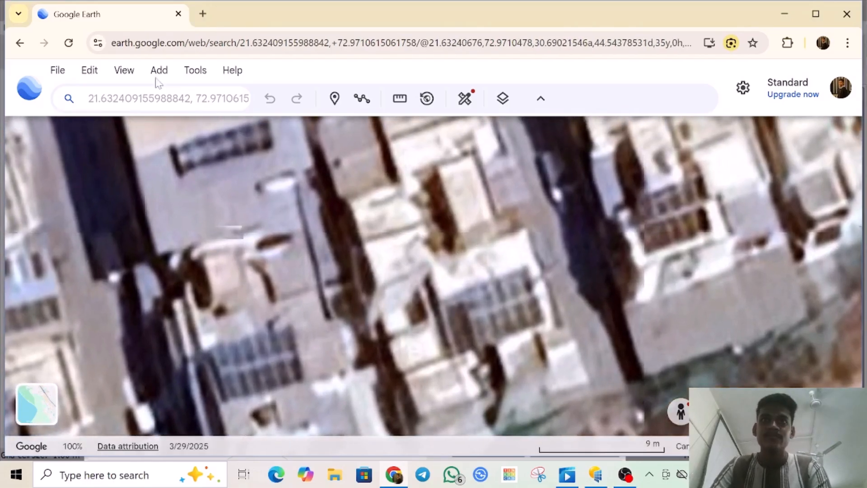
{"action": "left_click", "coordinate": [398, 101]}
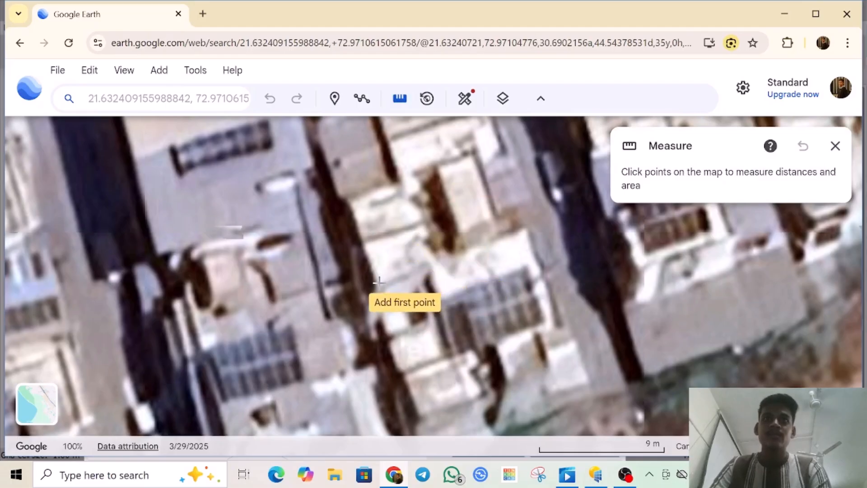
{"action": "left_click", "coordinate": [379, 282]}
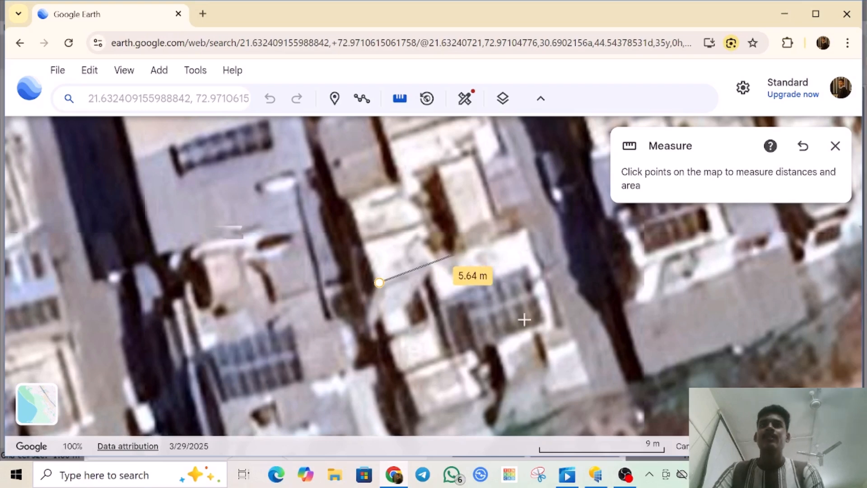
Step: Switch back to PVsyst and set the parallelepiped's width to 5.70 m and its length to 3.00 m
{"action": "left_click", "coordinate": [595, 475]}
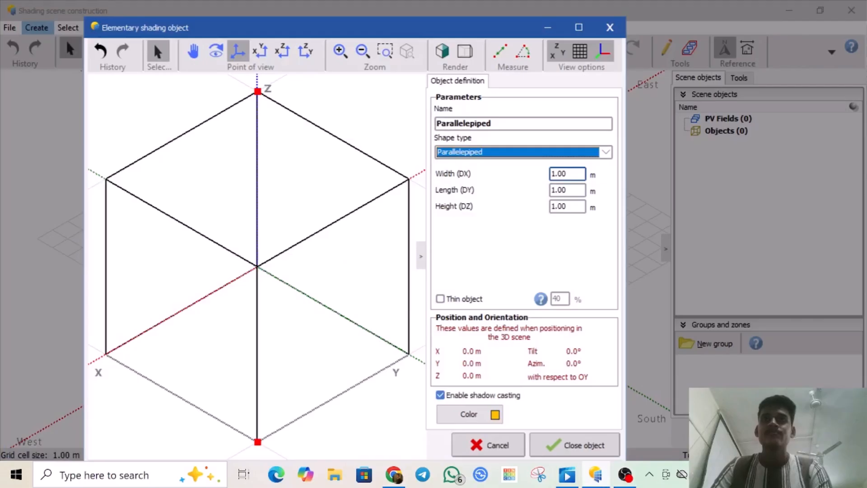
{"action": "key", "text": "Tab"}
{"action": "type", "text": "5"}
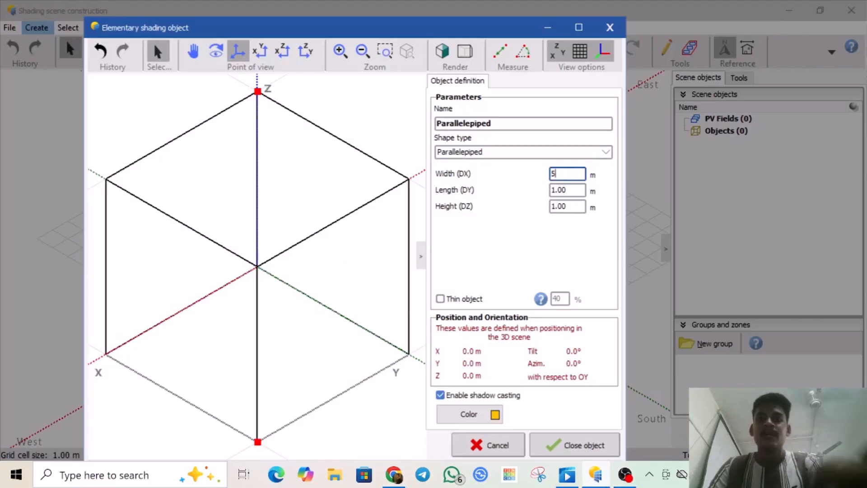
{"action": "type", "text": ".7"}
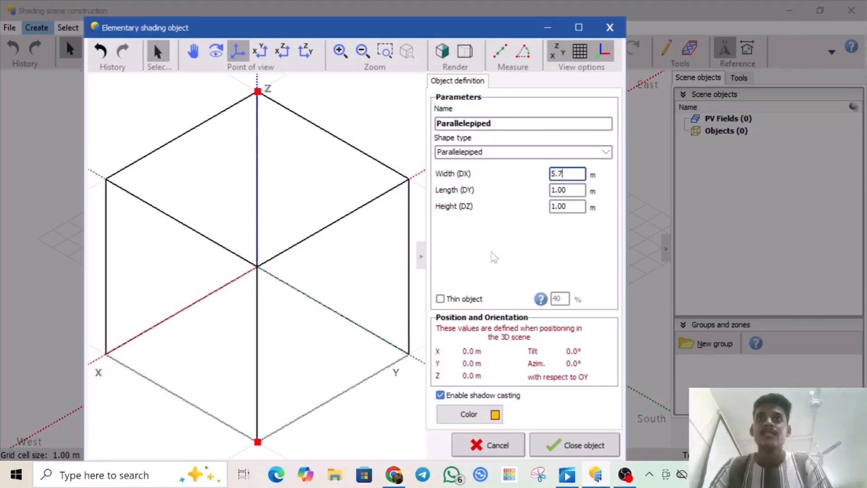
{"action": "key", "text": "Return"}
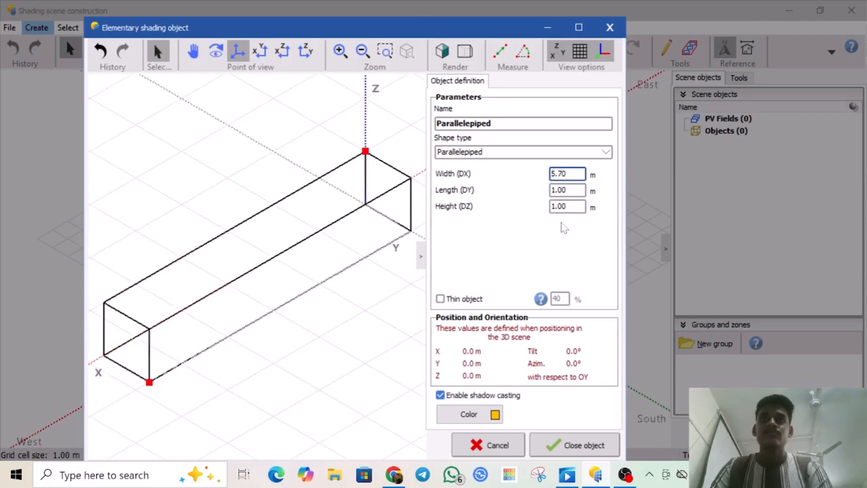
{"action": "left_click", "coordinate": [567, 189]}
{"action": "double_click", "coordinate": [560, 189]}
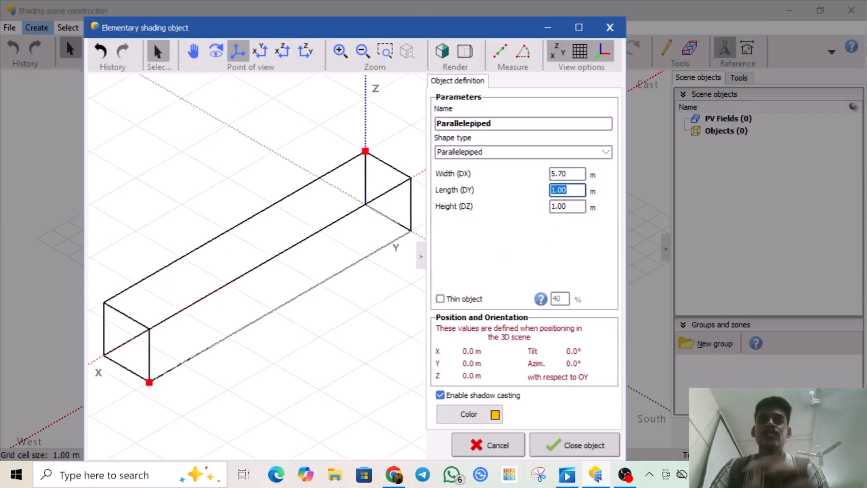
{"action": "type", "text": "3"}
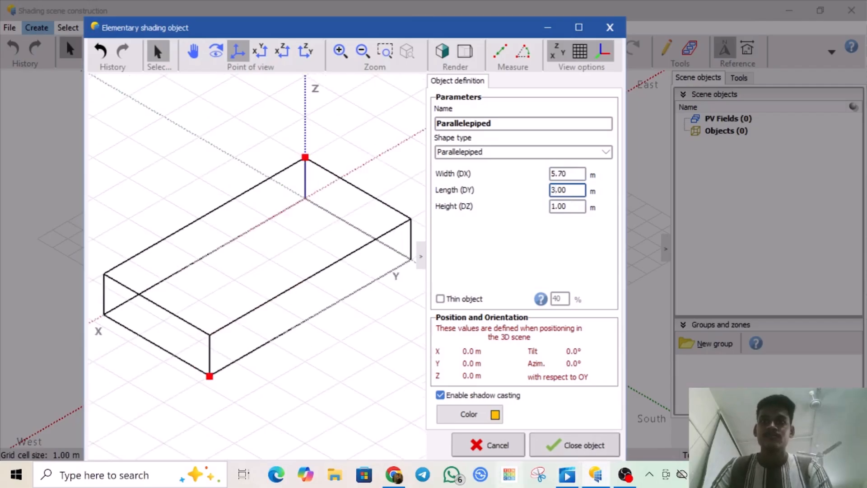
Step: Set the parallelepiped's height to 3.00 m and place the finished object in the shading scene
{"action": "left_click", "coordinate": [393, 474]}
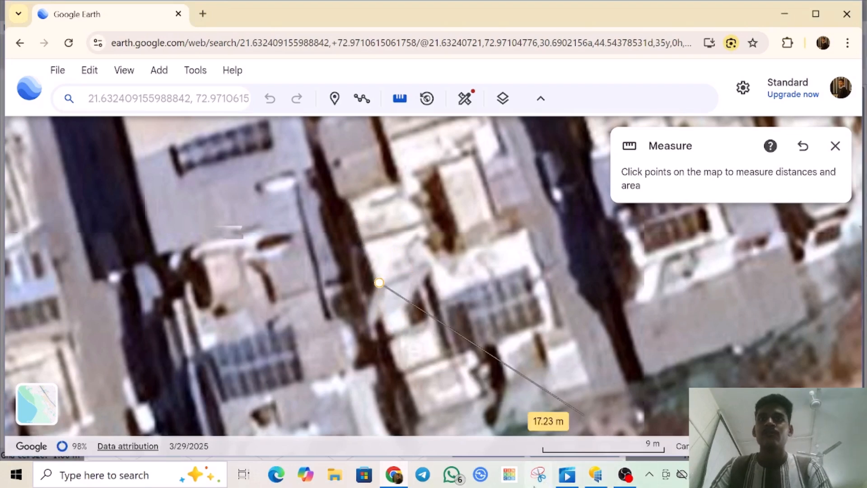
{"action": "left_click", "coordinate": [596, 475]}
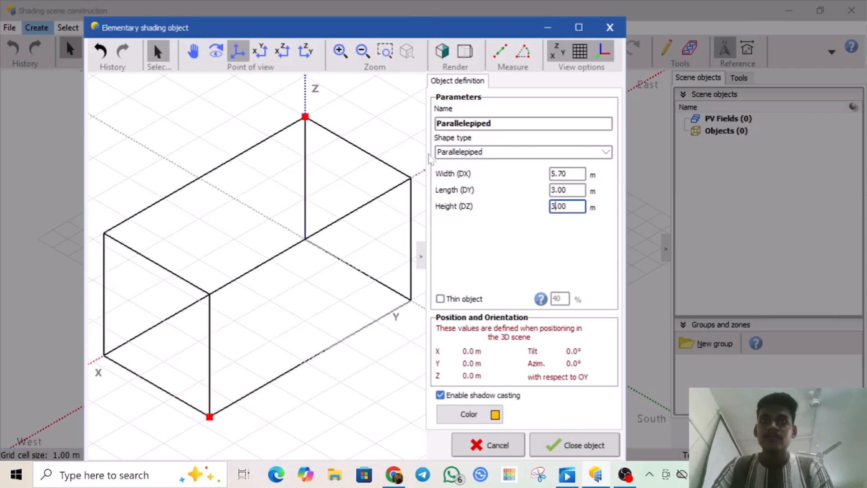
{"action": "left_click", "coordinate": [596, 449]}
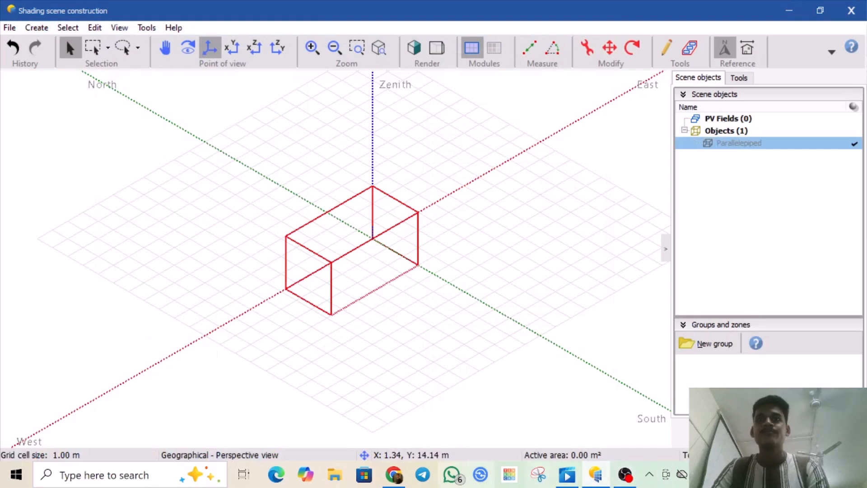
{"action": "left_click", "coordinate": [394, 475]}
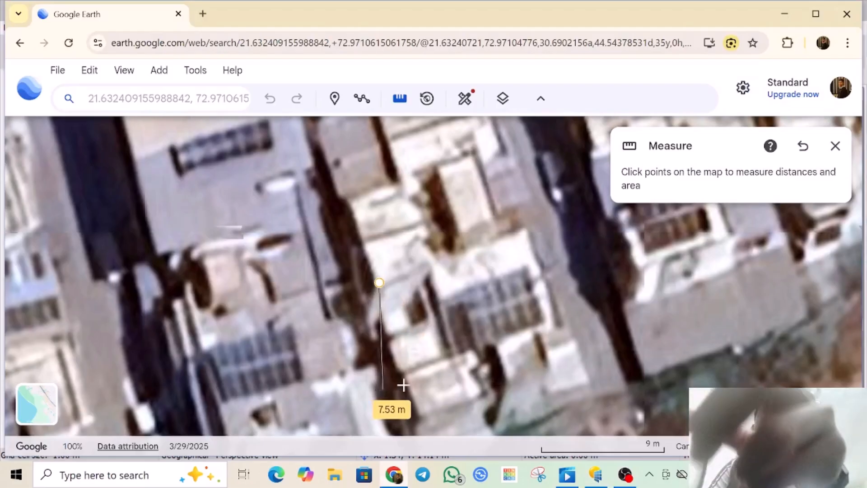
{"action": "left_click", "coordinate": [595, 476]}
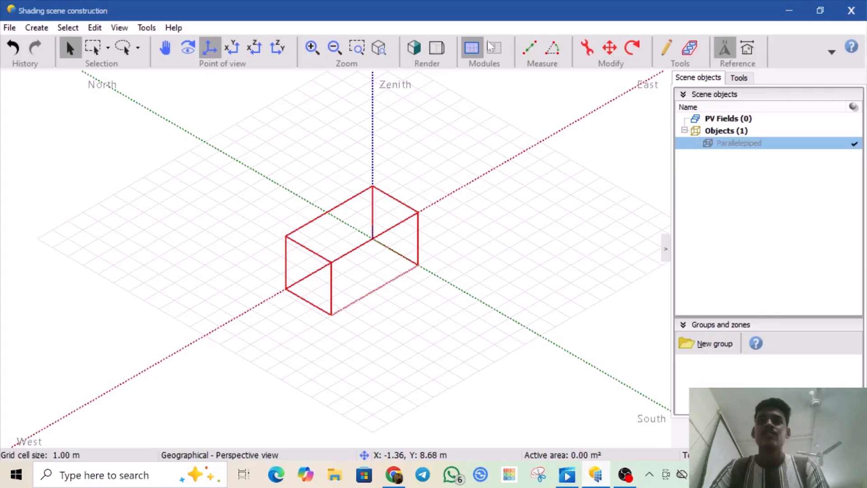
{"action": "left_click", "coordinate": [802, 11]}
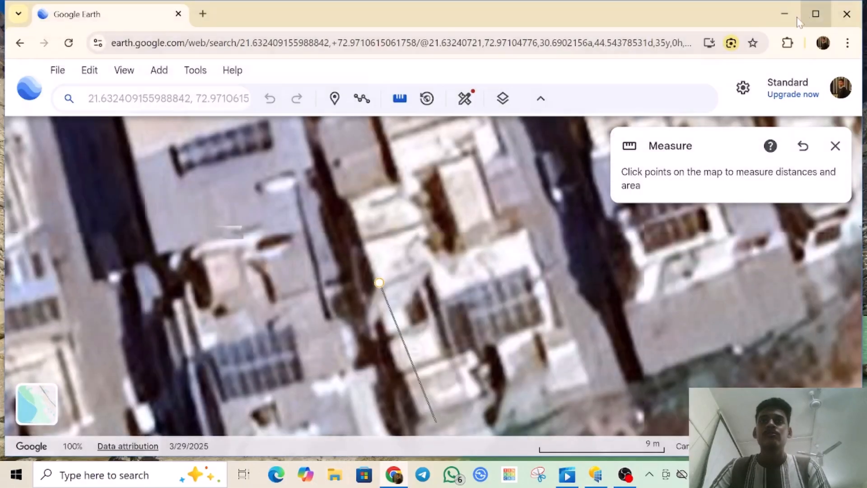
{"action": "left_click", "coordinate": [599, 478]}
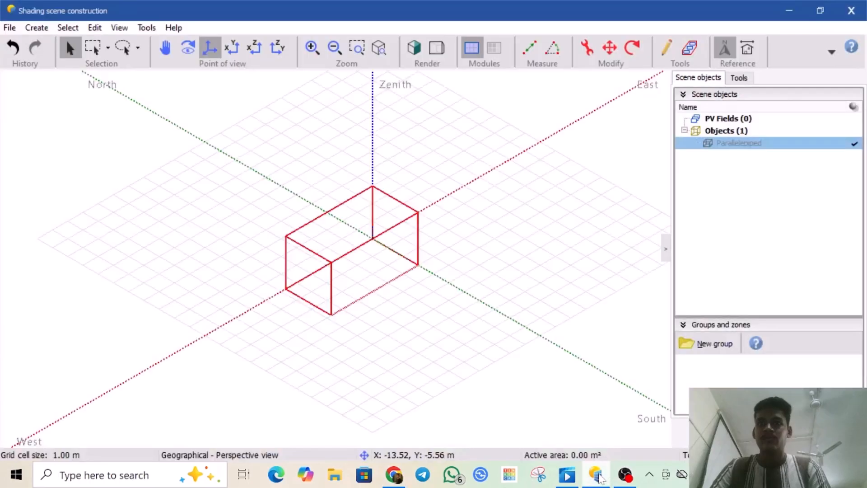
{"action": "left_click", "coordinate": [819, 14]}
{"action": "left_click", "coordinate": [821, 11]}
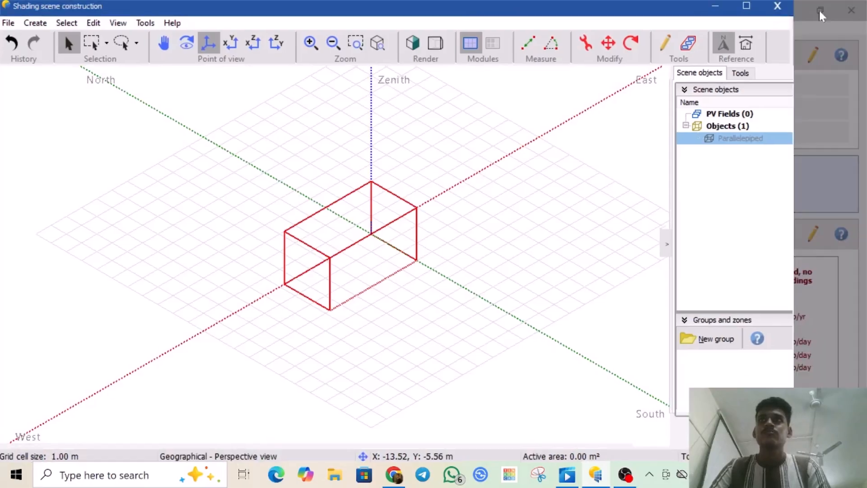
{"action": "left_click", "coordinate": [820, 11]}
{"action": "mouse_move", "coordinate": [472, 20]}
{"action": "left_mouse_down"}
{"action": "mouse_move", "coordinate": [515, 67]}
{"action": "mouse_move", "coordinate": [584, 259]}
{"action": "mouse_move", "coordinate": [583, 280]}
{"action": "mouse_move", "coordinate": [496, 67]}
{"action": "left_mouse_up"}
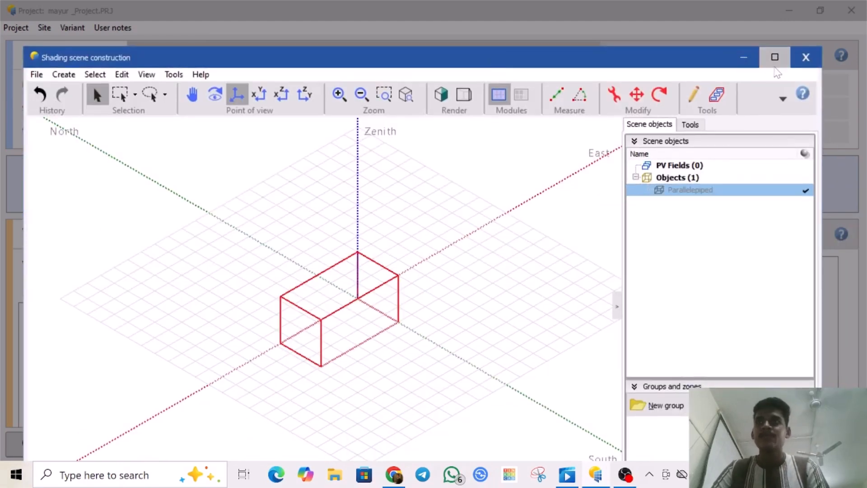
{"action": "left_click", "coordinate": [775, 57]}
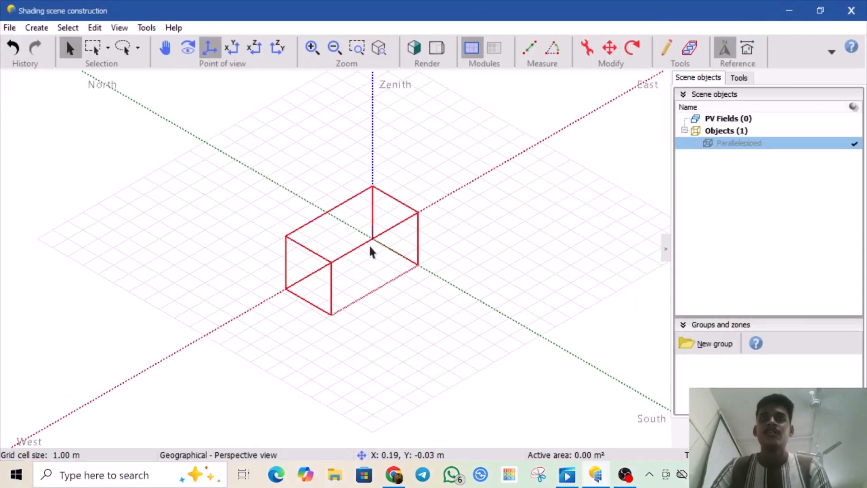
Step: Select the parallelepiped in the scene and rotate it about its own origin to an azimuth of -17.3°
{"action": "left_click", "coordinate": [92, 47]}
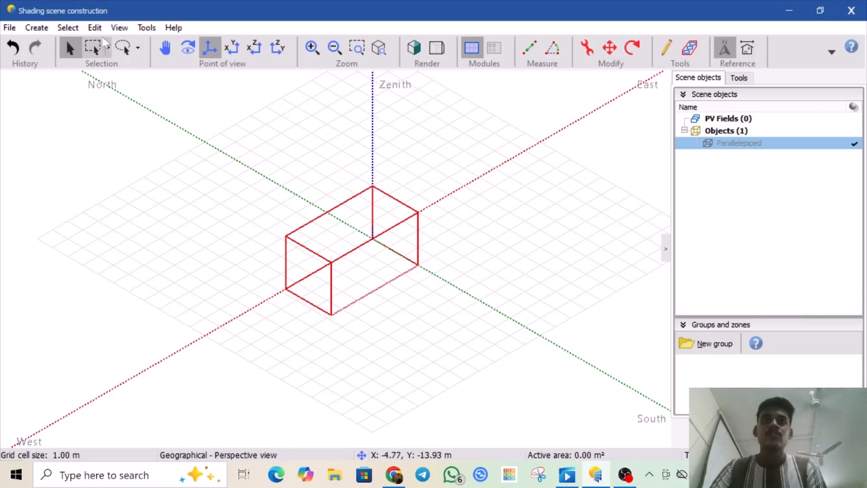
{"action": "left_click_drag", "start_coordinate": [258, 165], "coordinate": [455, 328]}
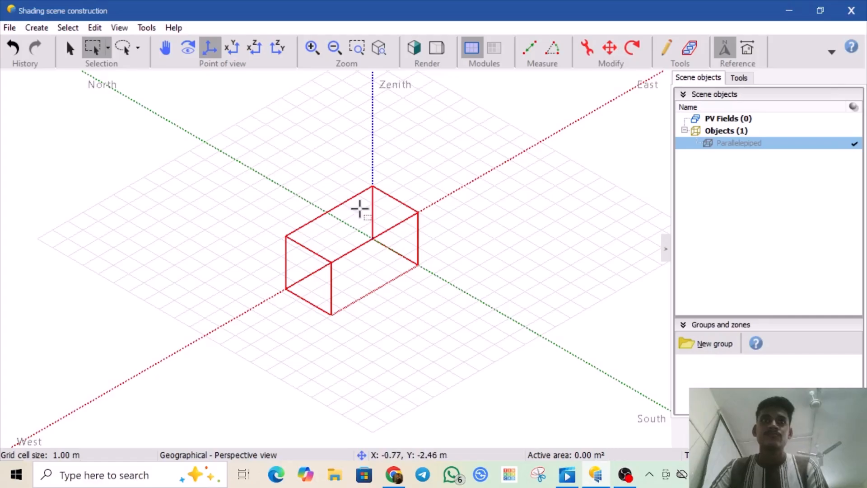
{"action": "left_click_drag", "start_coordinate": [256, 161], "coordinate": [442, 327]}
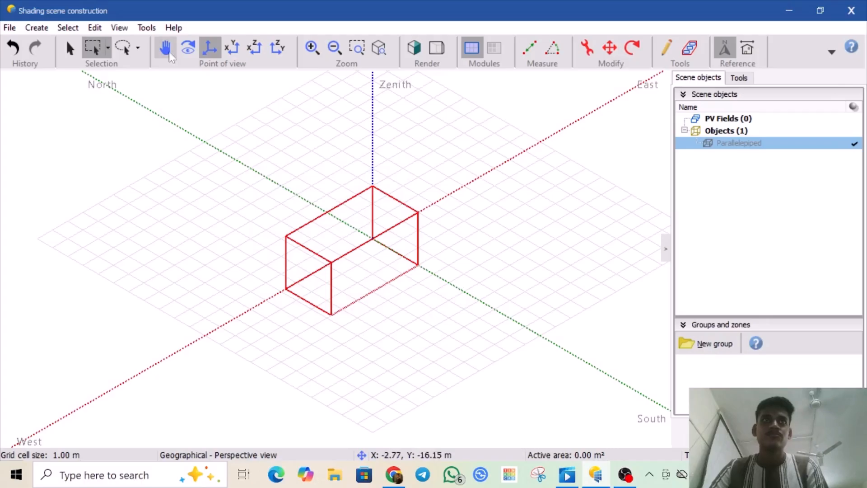
{"action": "left_click", "coordinate": [80, 51]}
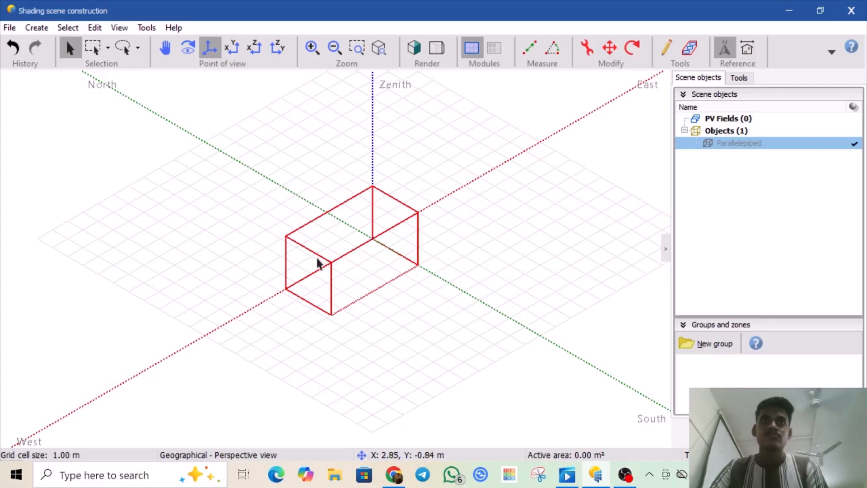
{"action": "left_click", "coordinate": [619, 49]}
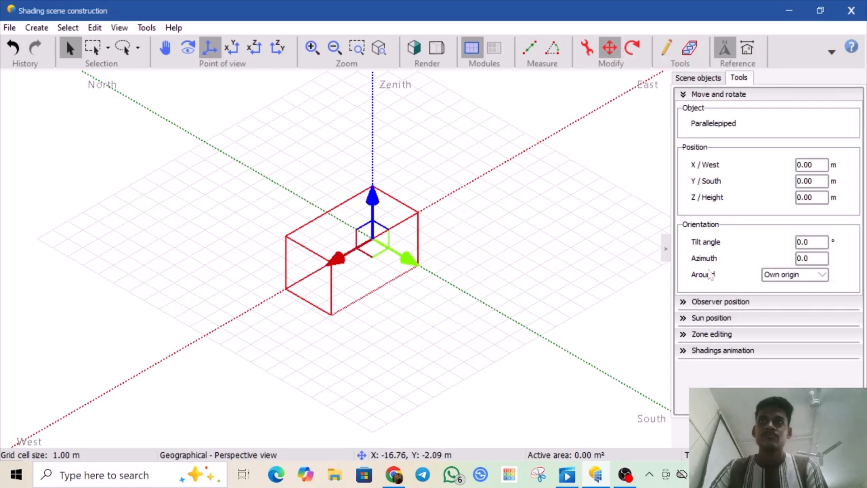
{"action": "left_click", "coordinate": [811, 259]}
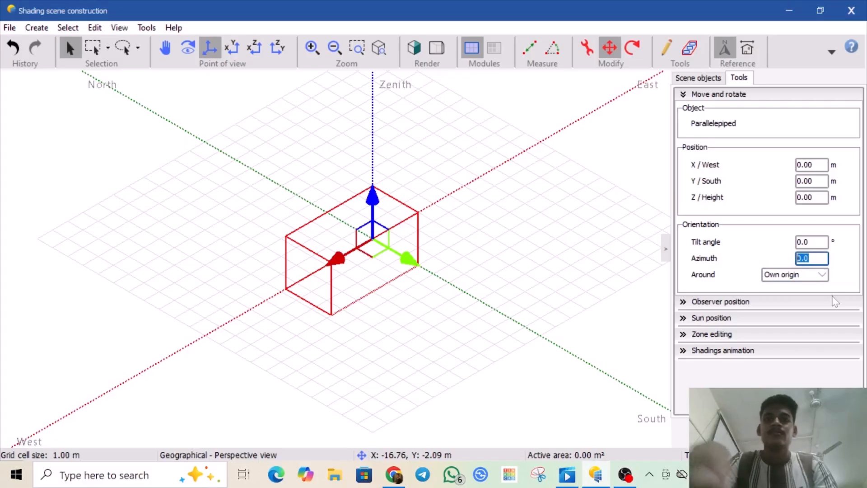
{"action": "type", "text": "-17"}
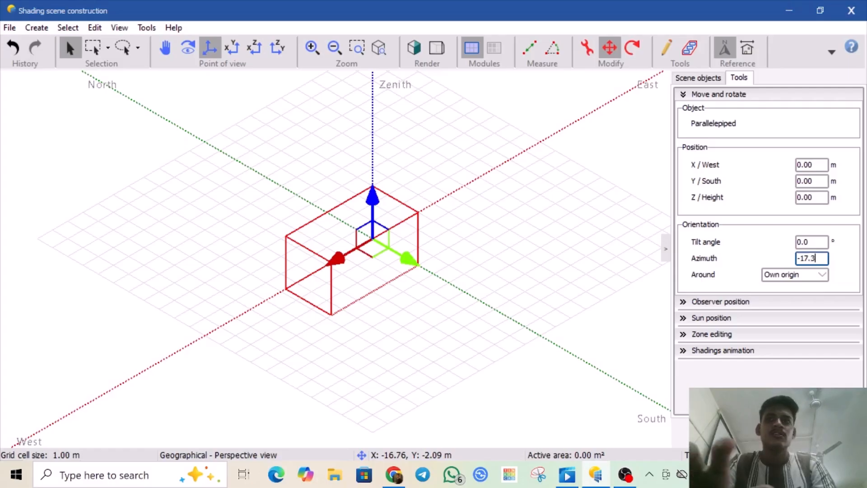
{"action": "type", "text": ".3"}
{"action": "key", "text": "Return"}
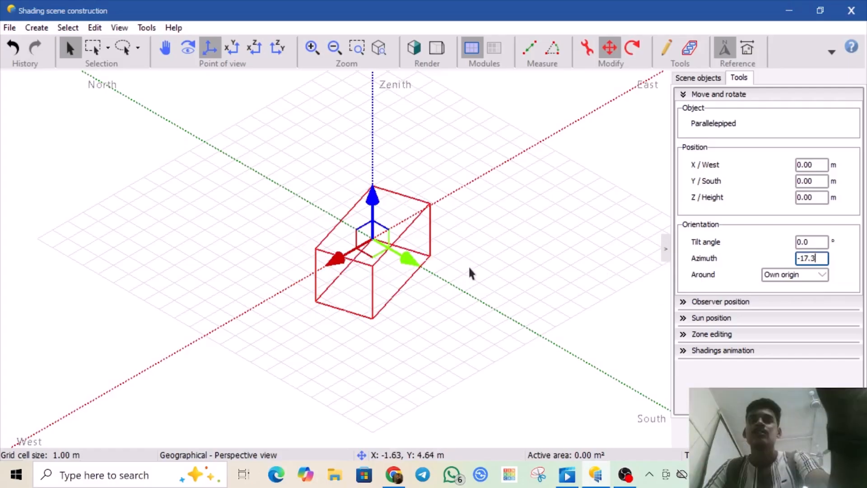
{"action": "left_click", "coordinate": [399, 479]}
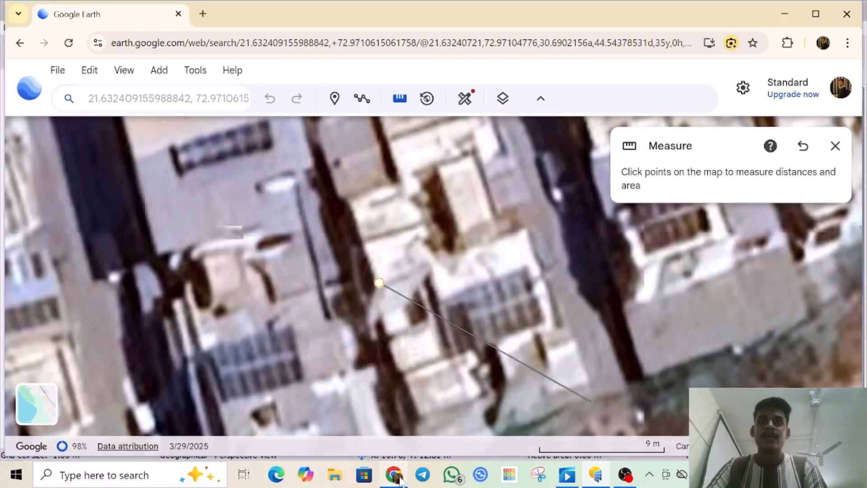
{"action": "left_click", "coordinate": [379, 283]}
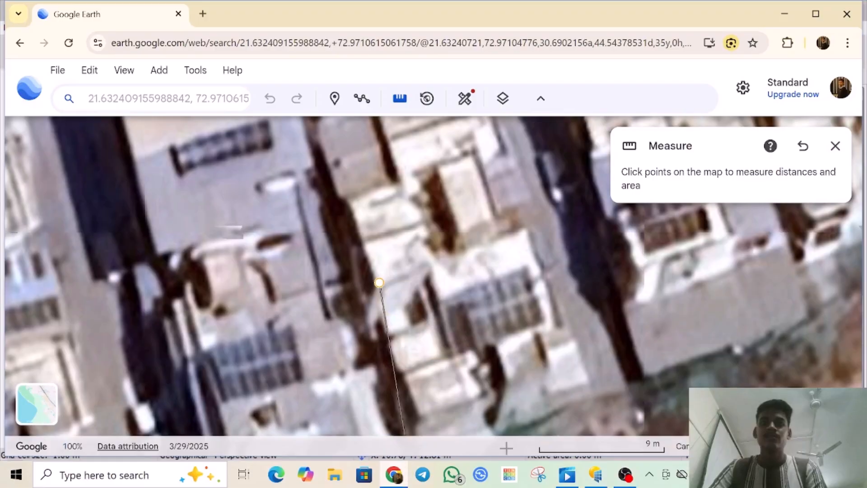
{"action": "left_click", "coordinate": [597, 477]}
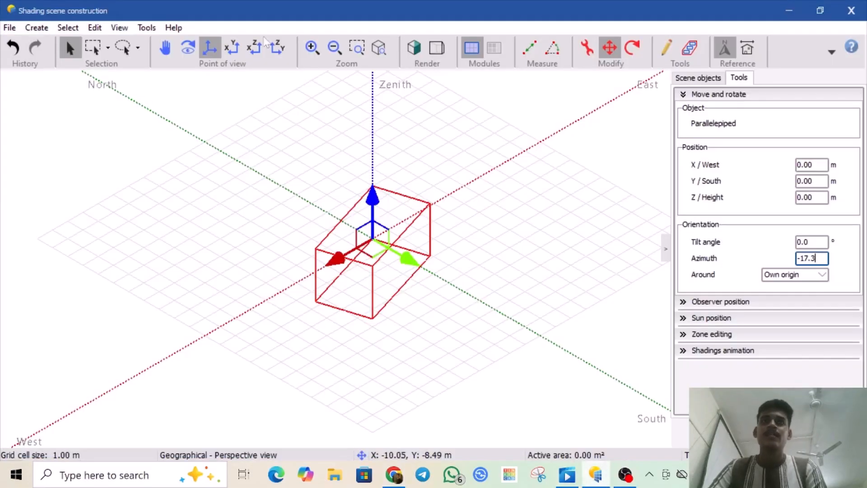
Step: In the top view, move the parallelepiped slightly on the XOY plane to about X 0.03 m, Y -0.16 m, and deselect it
{"action": "left_click", "coordinate": [233, 49]}
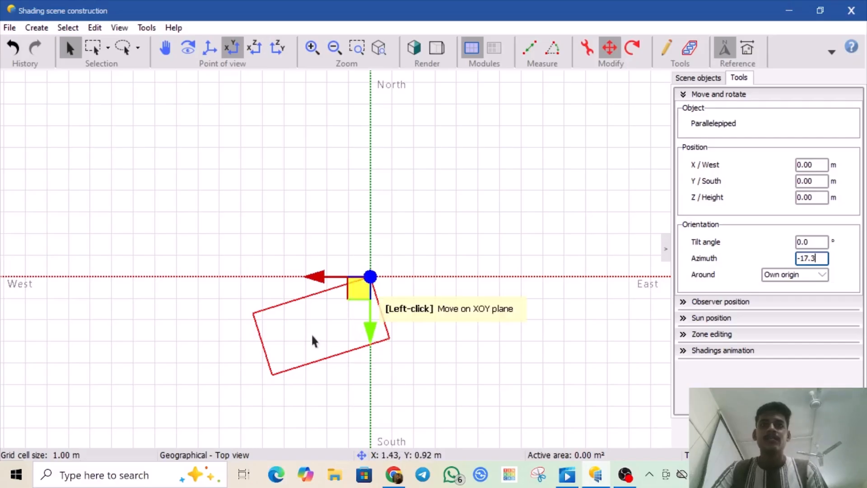
{"action": "mouse_move", "coordinate": [357, 289]}
{"action": "left_mouse_down"}
{"action": "mouse_move", "coordinate": [436, 289]}
{"action": "mouse_move", "coordinate": [359, 287]}
{"action": "left_mouse_up"}
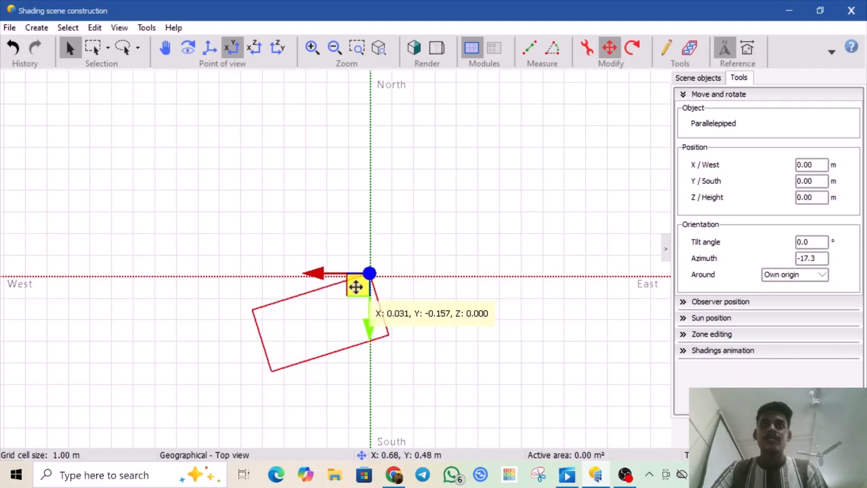
{"action": "left_click", "coordinate": [419, 211]}
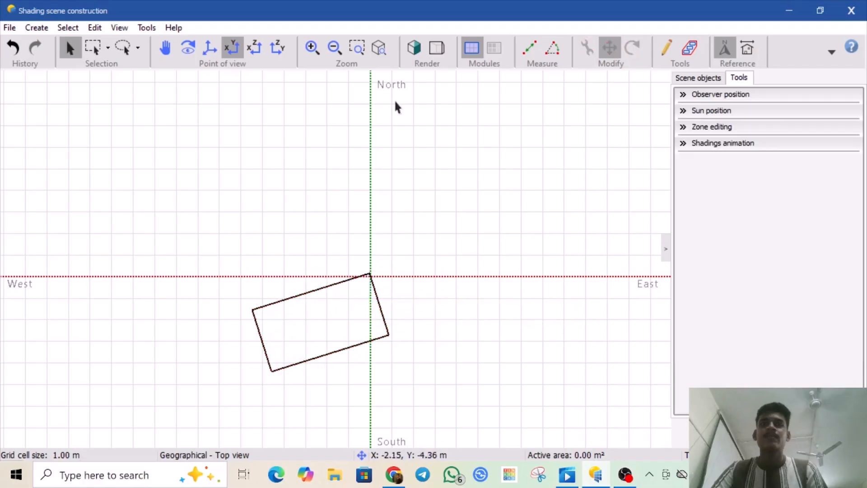
Step: Inspect the placed parallelepiped in the front, left and perspective views
{"action": "left_click", "coordinate": [253, 47]}
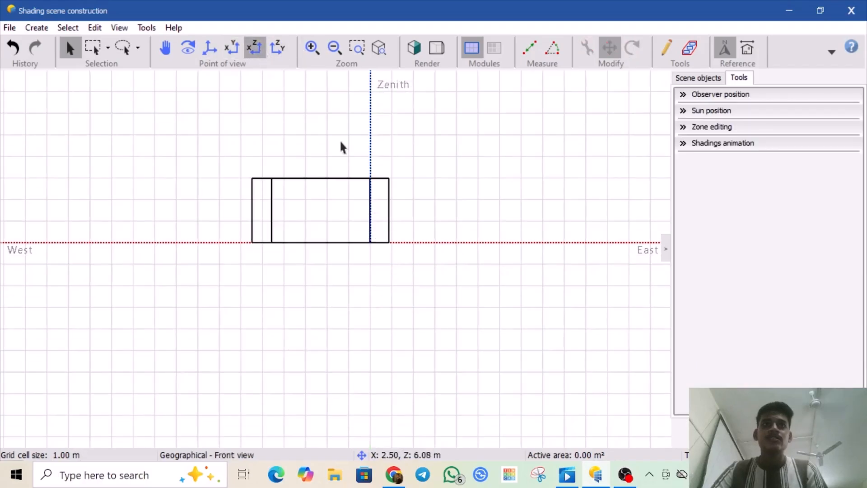
{"action": "left_click", "coordinate": [277, 49]}
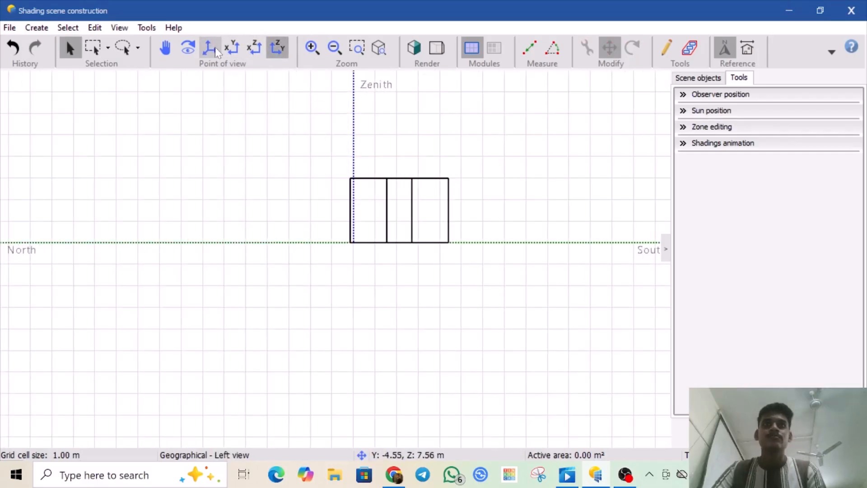
{"action": "left_click", "coordinate": [211, 47]}
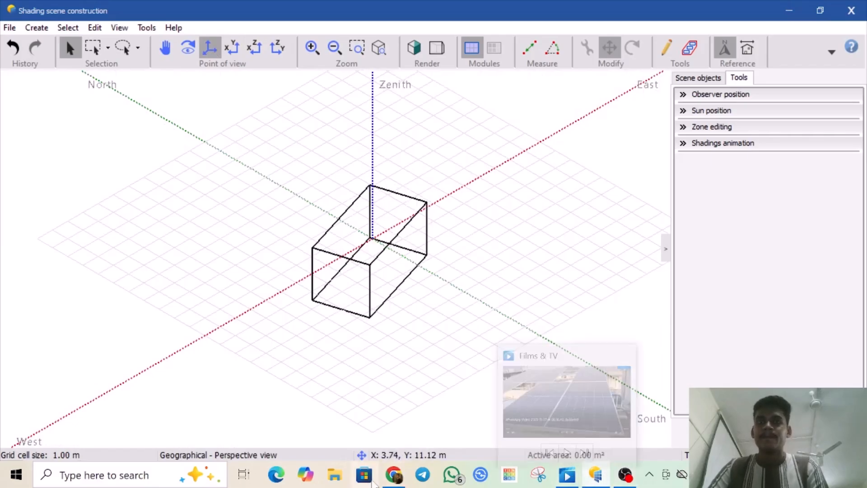
Step: Switch to Google Earth, discard the previous measuring point and start measuring the adjoining rooftop section from its corner
{"action": "left_click", "coordinate": [397, 481]}
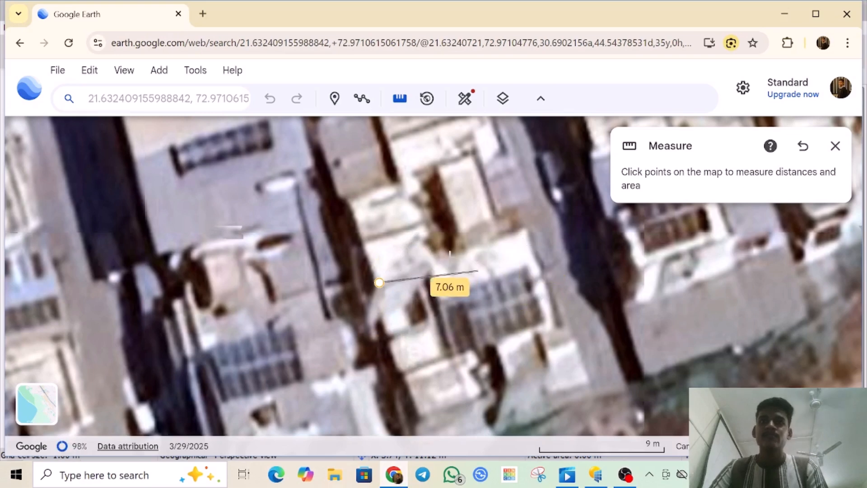
{"action": "left_click", "coordinate": [802, 146]}
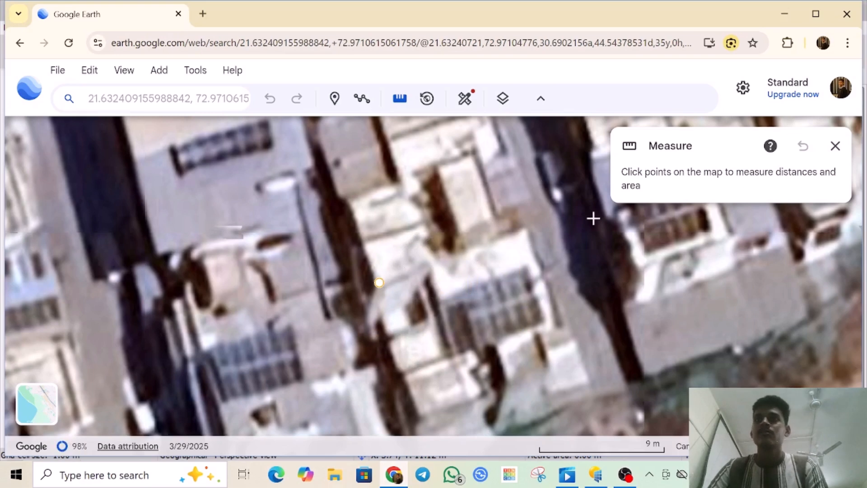
{"action": "left_click", "coordinate": [430, 261]}
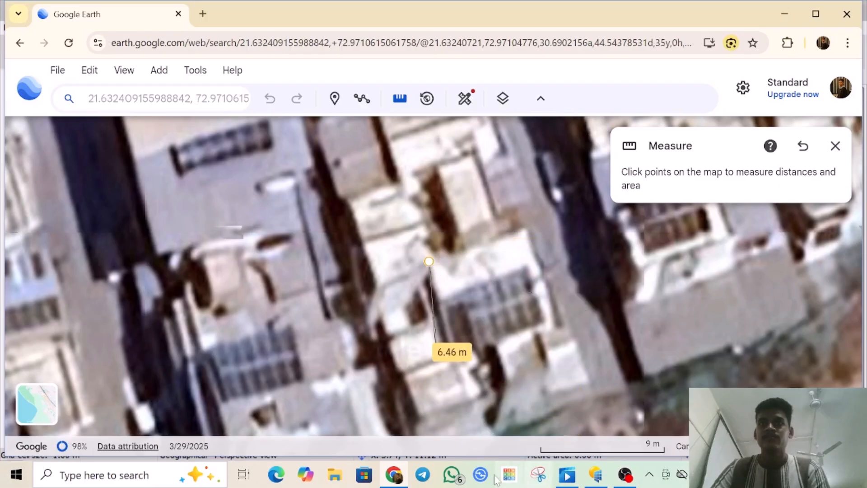
Step: Switch back to PVsyst and create a second parallelepiped shading object with a width of 7.20 m
{"action": "left_click", "coordinate": [595, 477]}
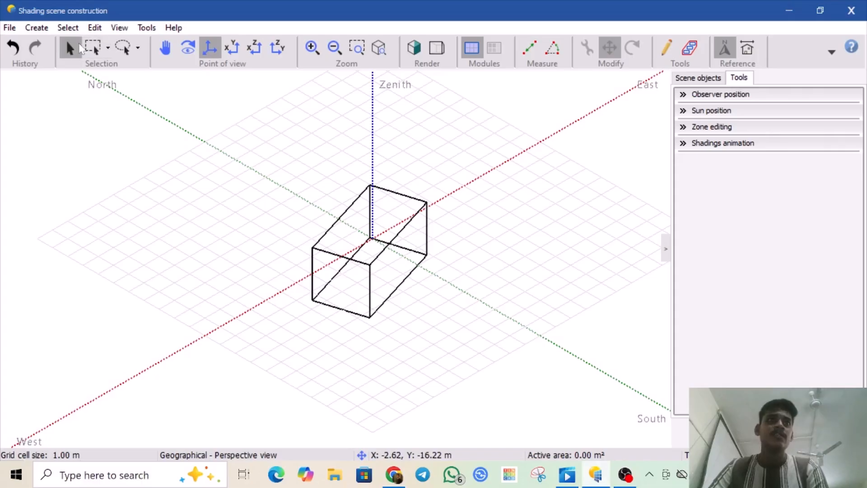
{"action": "left_click", "coordinate": [67, 28]}
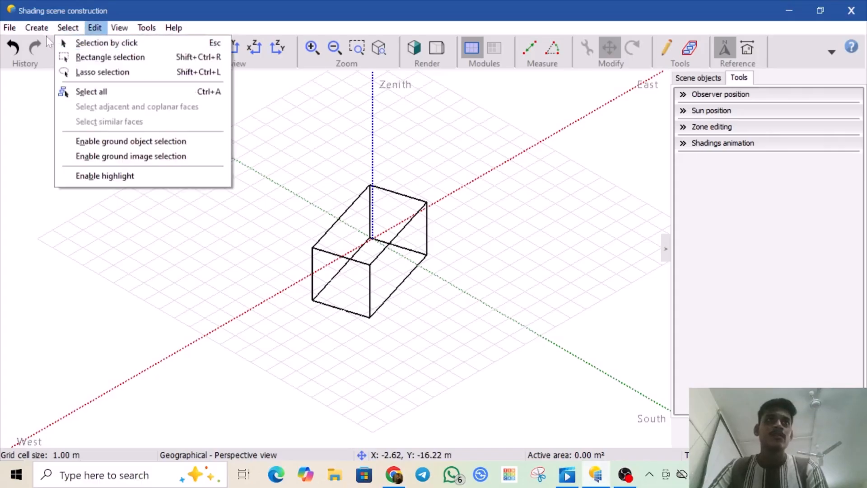
{"action": "key", "text": "Escape"}
{"action": "mouse_move", "coordinate": [50, 29]}
{"action": "key", "text": "Escape"}
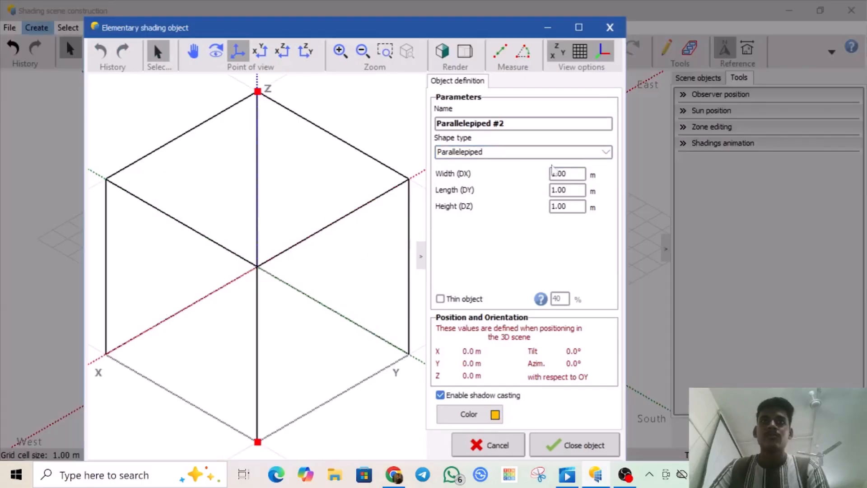
{"action": "left_click", "coordinate": [567, 174]}
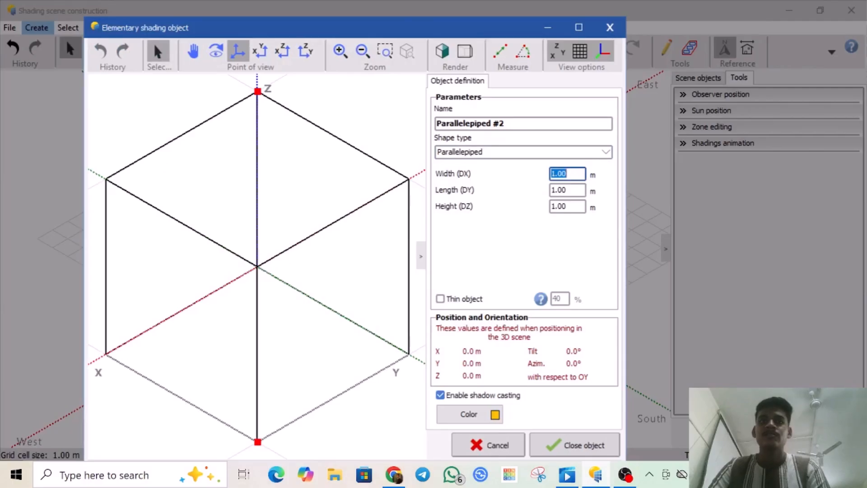
{"action": "type", "text": "7"}
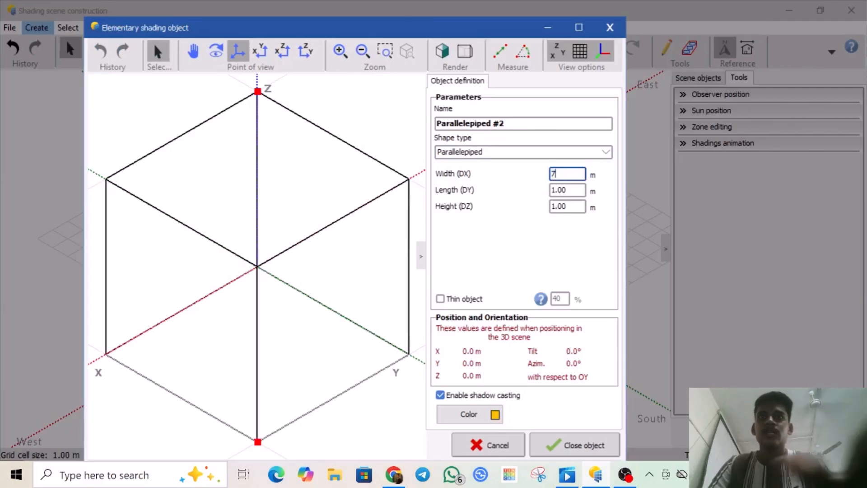
{"action": "type", "text": ".20"}
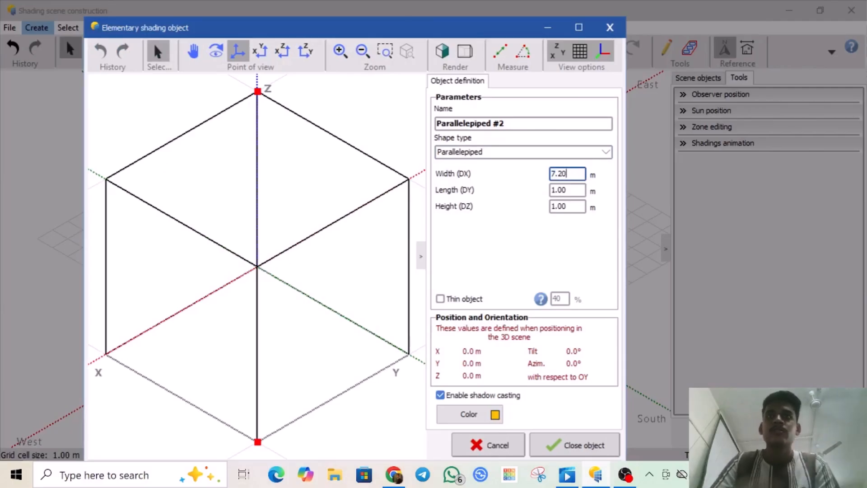
{"action": "key", "text": "Return"}
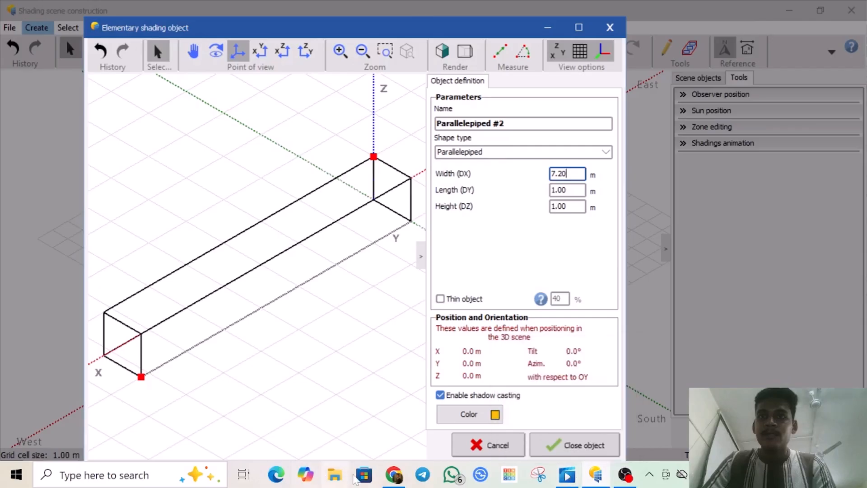
Step: Measure the rooftop section's short side in Google Earth and set the second parallelepiped's length to 2.88 m in PVsyst
{"action": "left_click", "coordinate": [383, 479]}
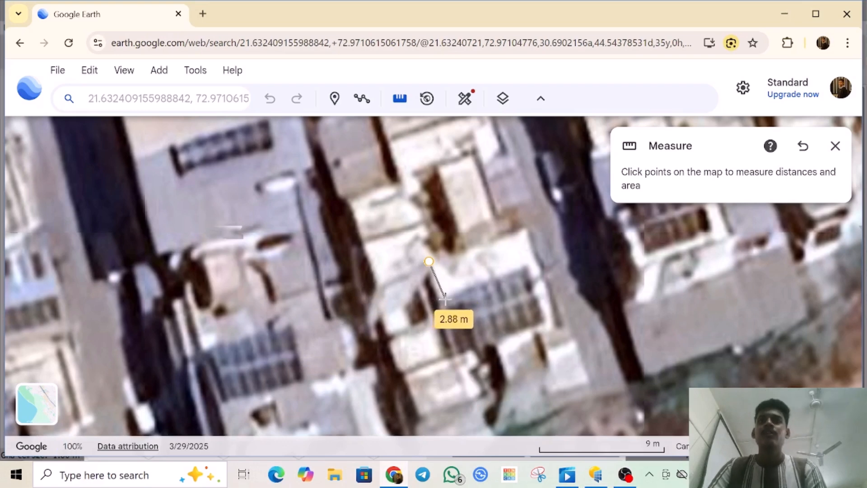
{"action": "left_click", "coordinate": [596, 475]}
{"action": "key", "text": "Tab"}
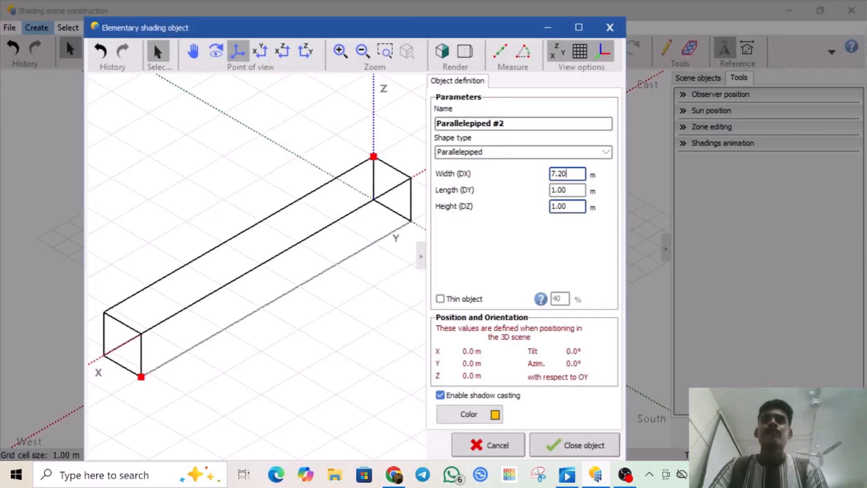
{"action": "key", "text": "Tab"}
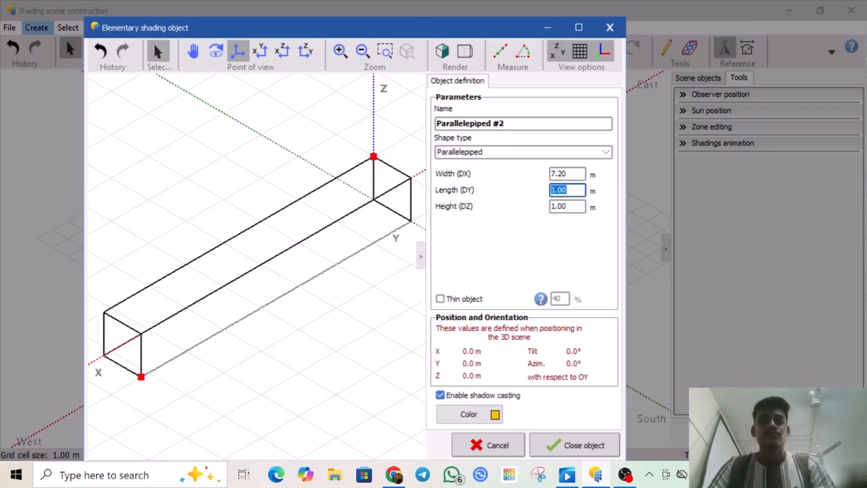
{"action": "type", "text": "2.88"}
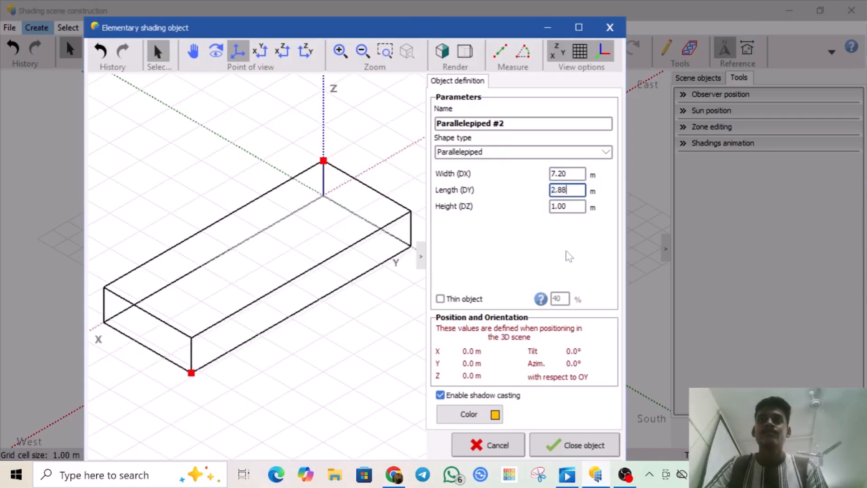
Step: Set the second parallelepiped's height to 3.00 m and place the finished object in the shading scene
{"action": "key", "text": "Tab"}
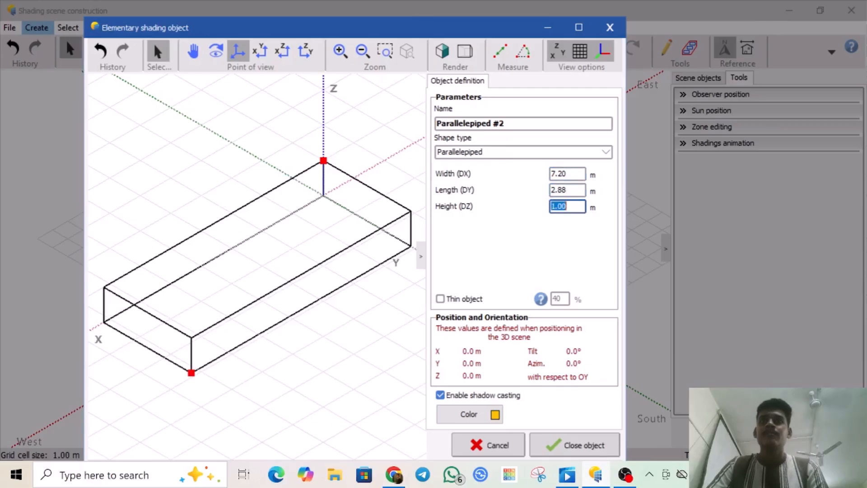
{"action": "double_click", "coordinate": [562, 206]}
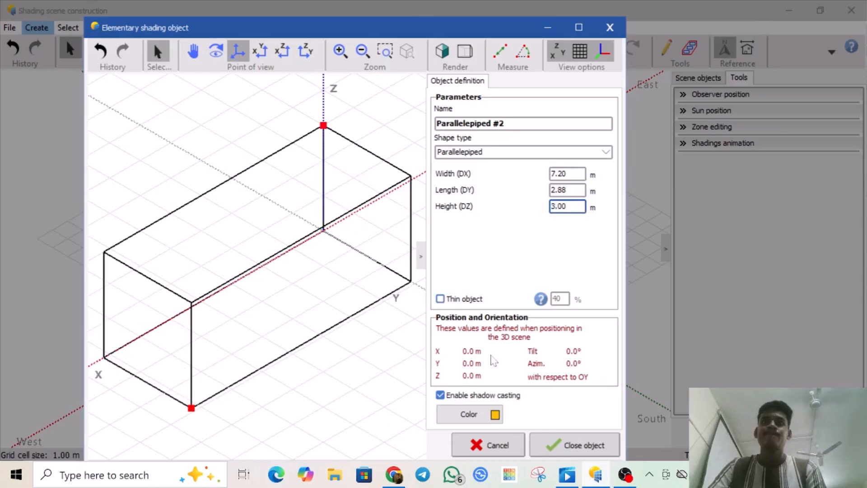
{"action": "left_click", "coordinate": [573, 446]}
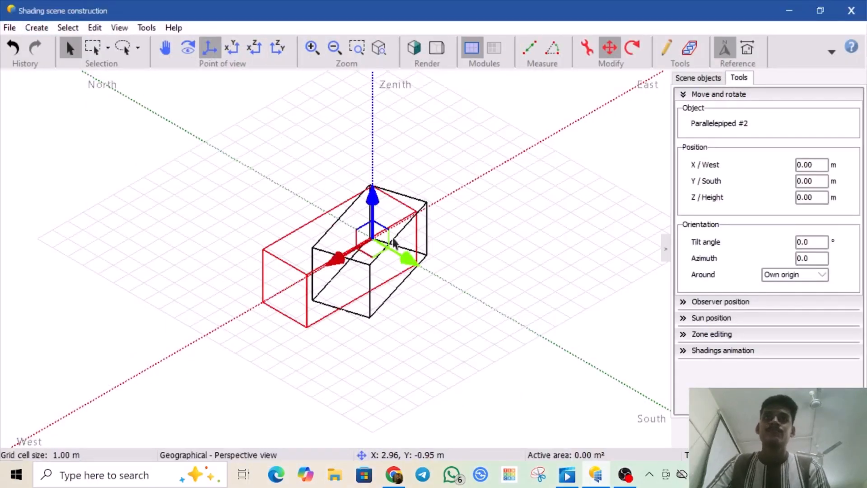
Step: Rotate the second parallelepiped about its own origin to an azimuth of -17.4° and deselect it
{"action": "left_click", "coordinate": [804, 257]}
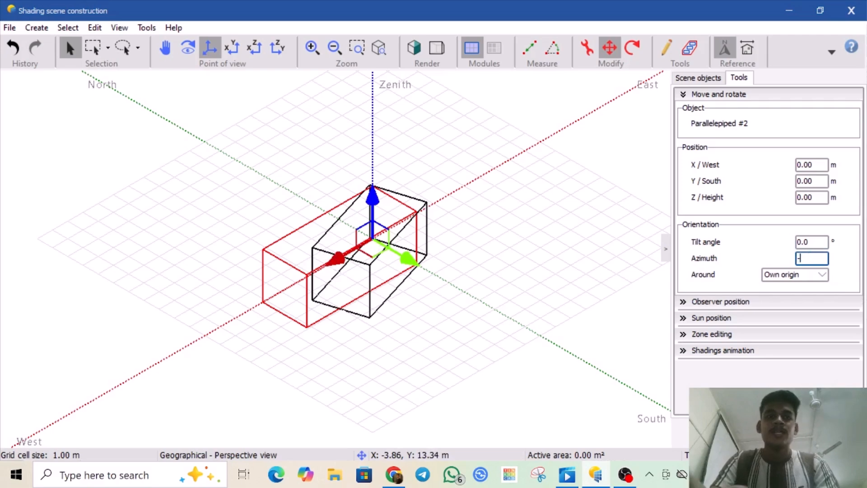
{"action": "type", "text": "-17.4"}
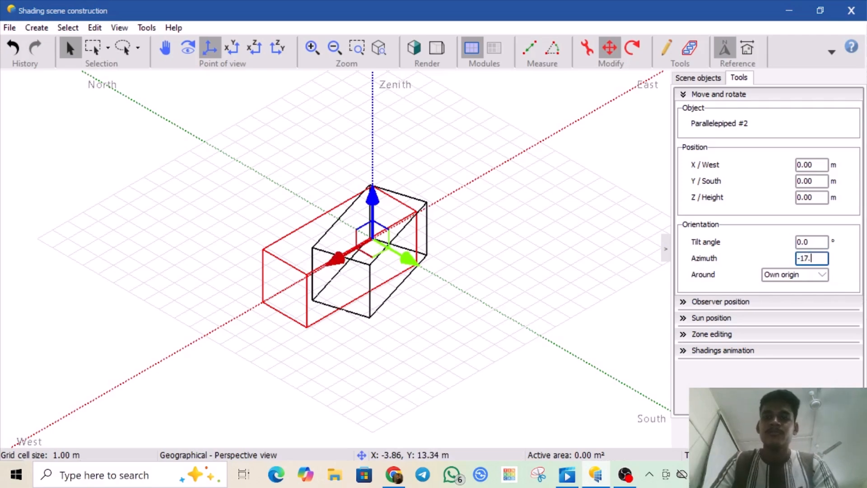
{"action": "left_click", "coordinate": [603, 233]}
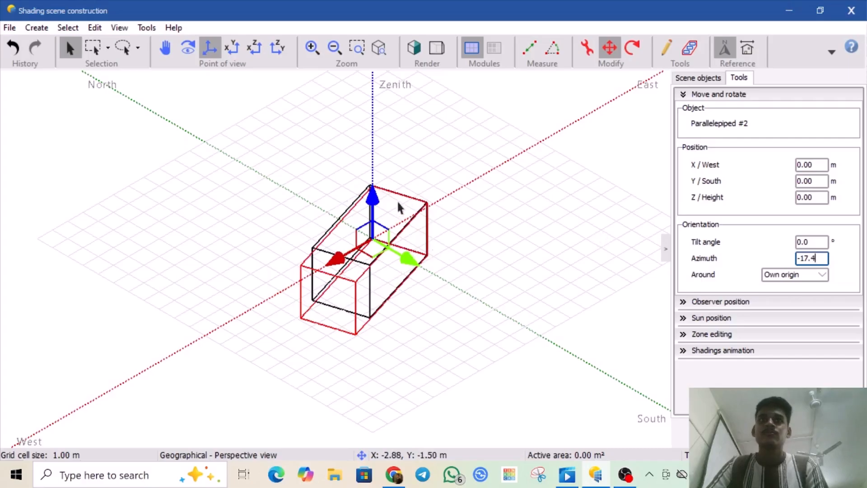
{"action": "left_click", "coordinate": [598, 389]}
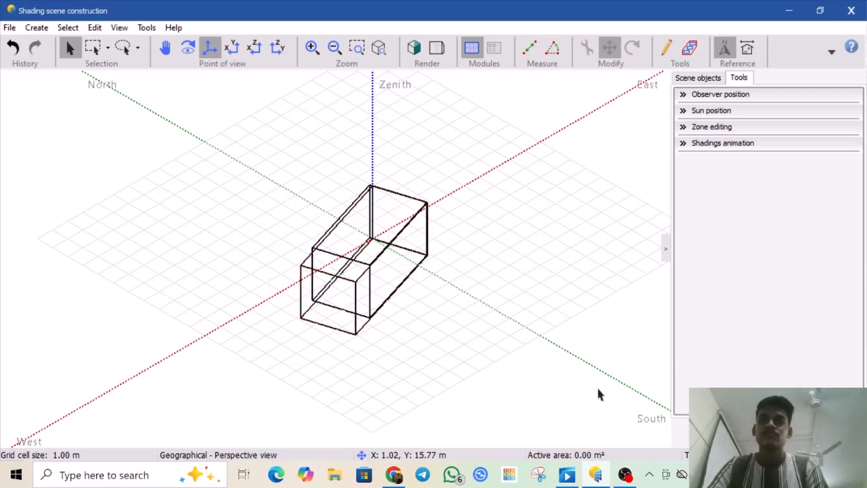
Step: Check the first parallelepiped's azimuth and set the second one's azimuth to the matching -17.3°
{"action": "left_click", "coordinate": [318, 252]}
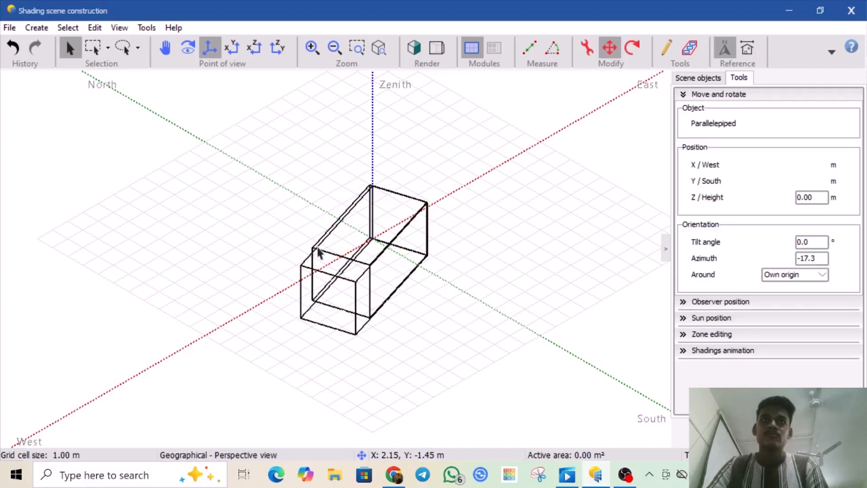
{"action": "left_click", "coordinate": [309, 273]}
{"action": "left_click", "coordinate": [824, 258]}
{"action": "key", "text": "BackSpace"}
{"action": "type", "text": "3"}
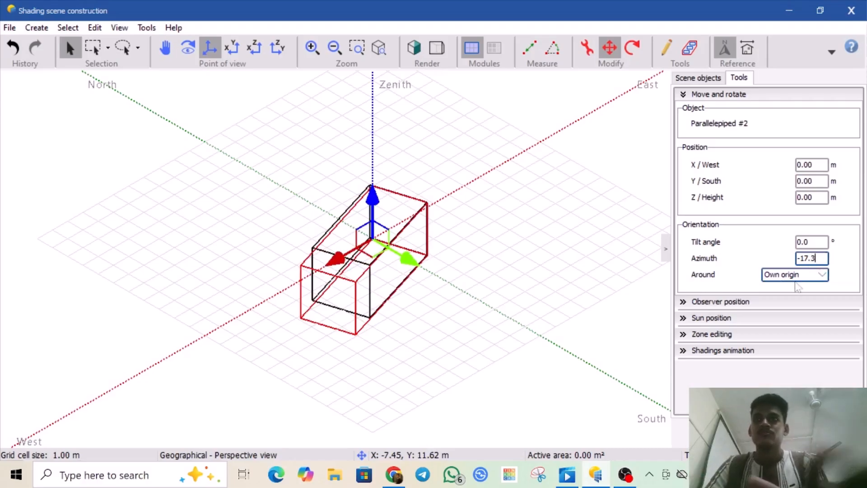
{"action": "left_click", "coordinate": [558, 328]}
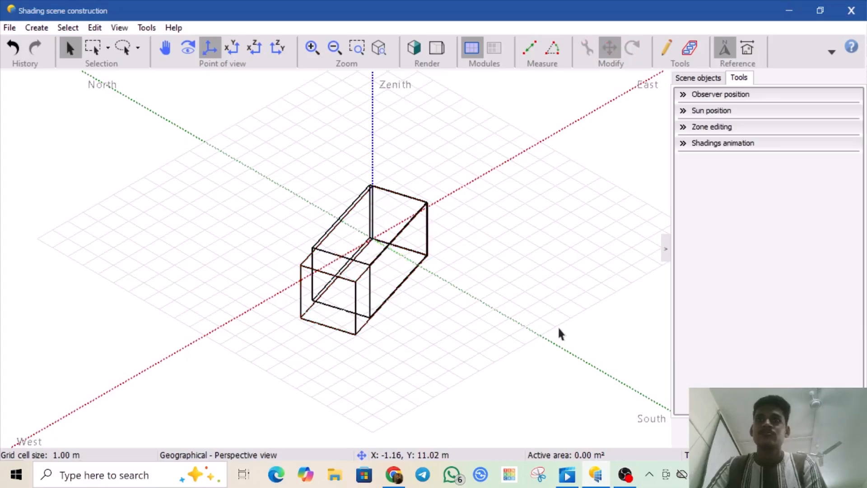
Step: In the top view, move the second parallelepiped on the XOY plane to about X -7.73 m, Y 0.60 m, meeting the first one's southeast corner
{"action": "left_click", "coordinate": [354, 283]}
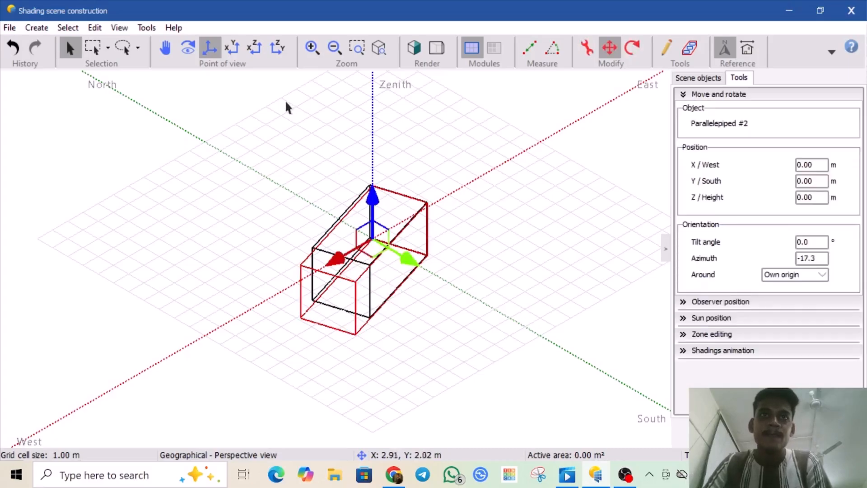
{"action": "left_click", "coordinate": [239, 47]}
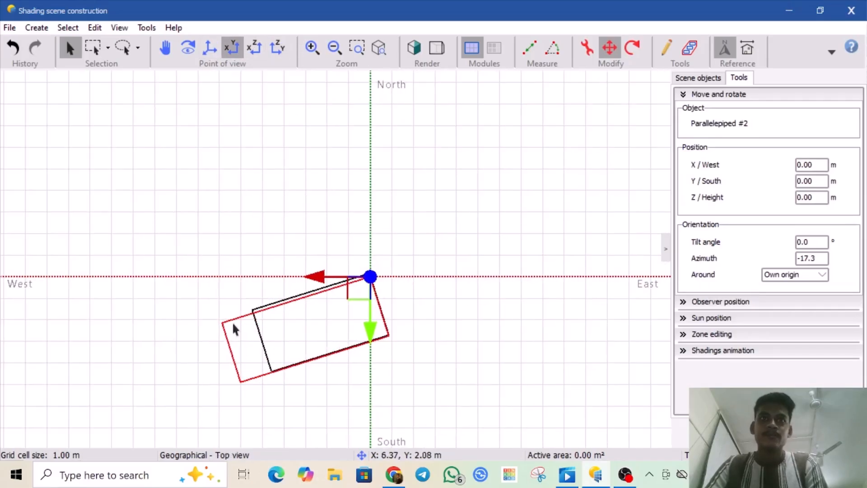
{"action": "left_click_drag", "start_coordinate": [362, 291], "coordinate": [531, 306]}
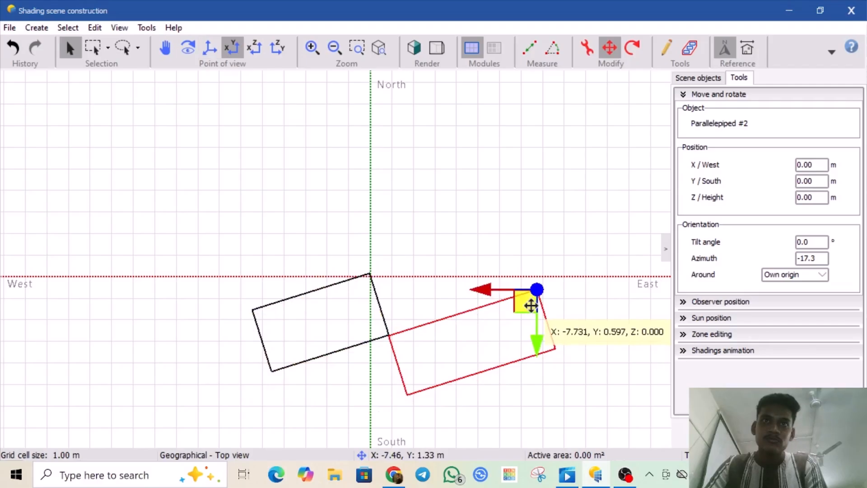
{"action": "left_click_drag", "start_coordinate": [532, 305], "coordinate": [531, 306]}
{"action": "left_click", "coordinate": [474, 247]}
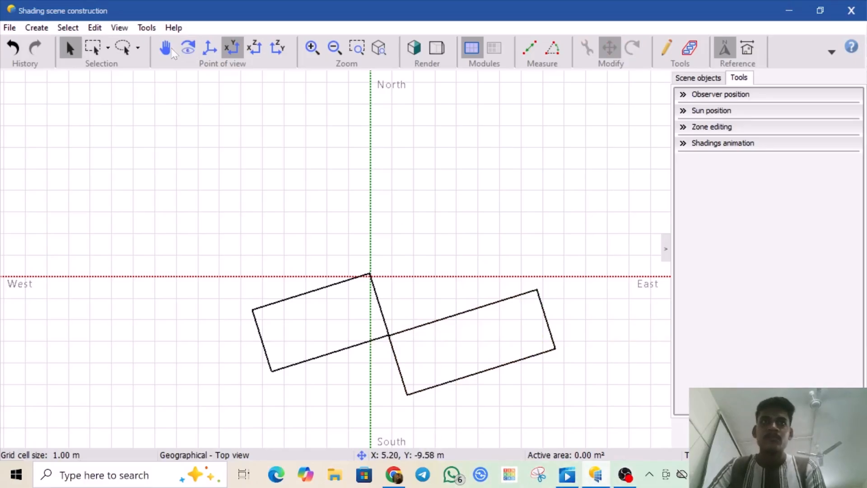
Step: Compare the two parallelepipeds in perspective with the Google Earth roof image, and return to the PVsyst top view
{"action": "left_click", "coordinate": [216, 49]}
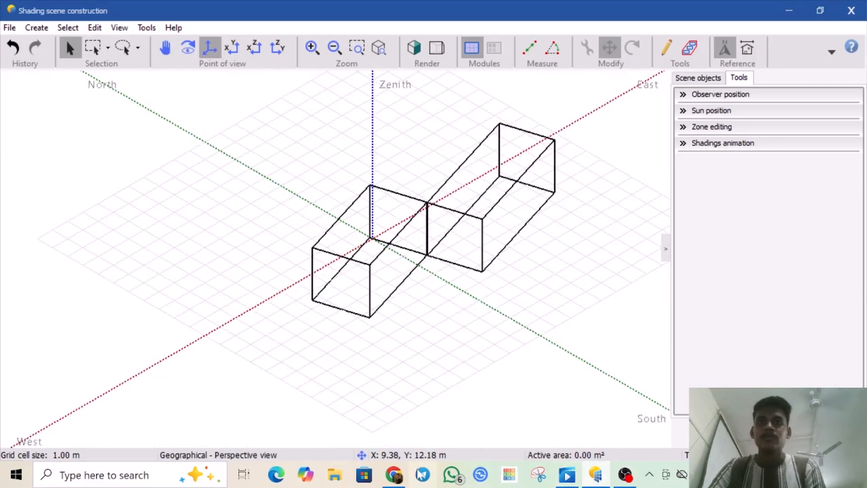
{"action": "left_click", "coordinate": [401, 478]}
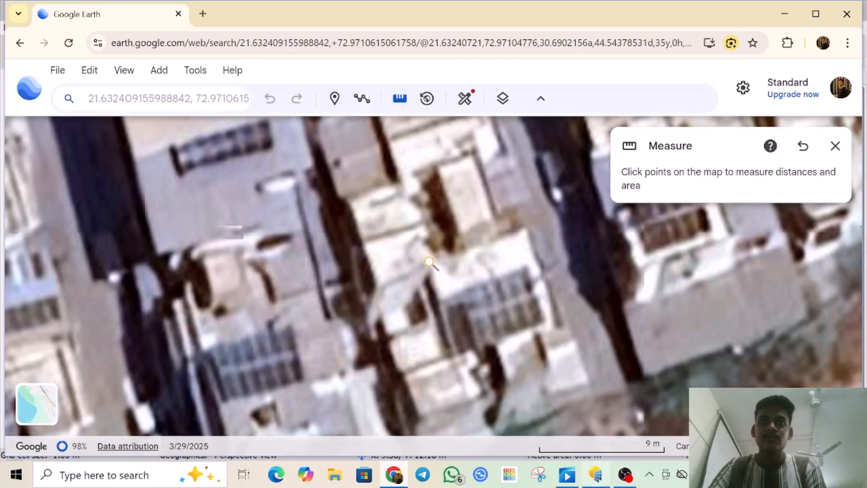
{"action": "left_click", "coordinate": [604, 484]}
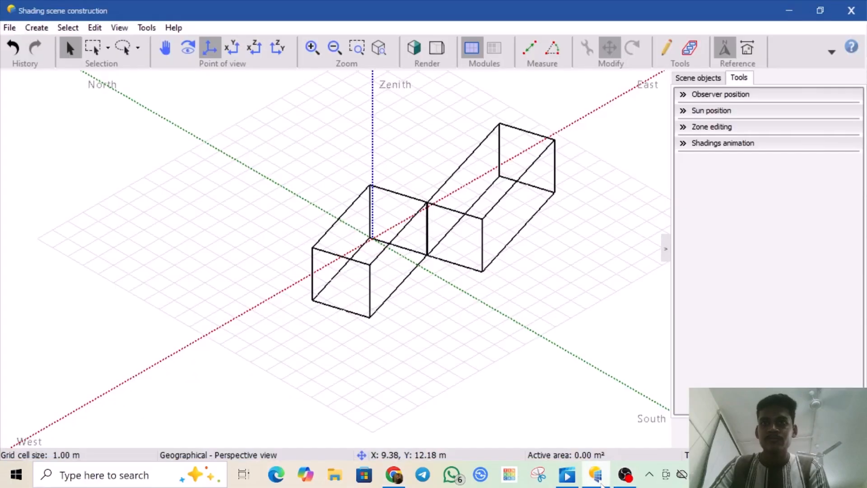
{"action": "left_click", "coordinate": [239, 50]}
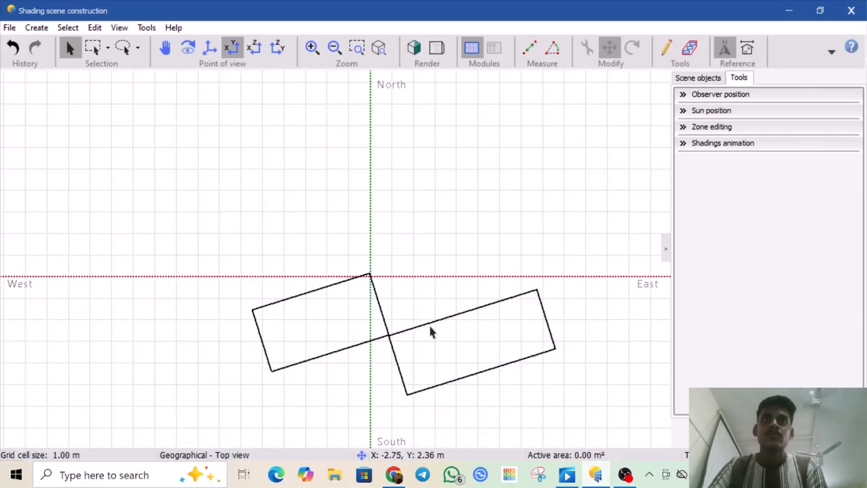
Step: Move the second parallelepiped on the XOY plane to about X -6.85 m, Y 0.88 m, and check it in front, side and perspective views
{"action": "left_click", "coordinate": [430, 324]}
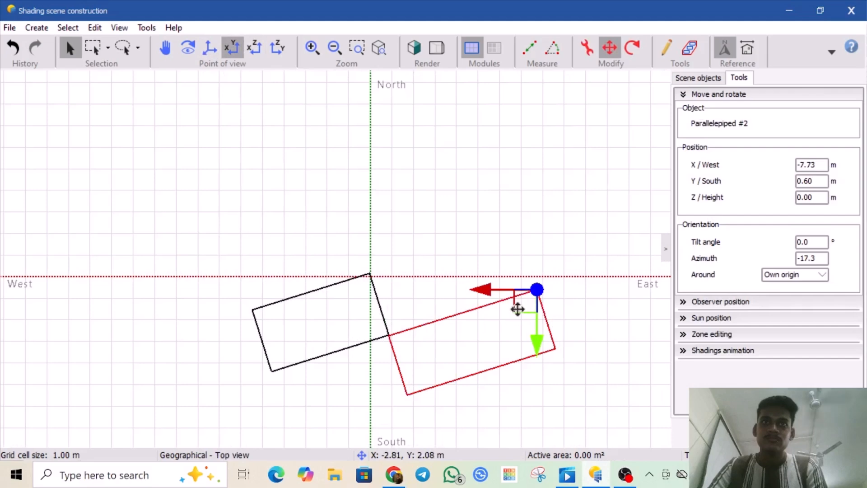
{"action": "left_click_drag", "start_coordinate": [523, 307], "coordinate": [505, 312]}
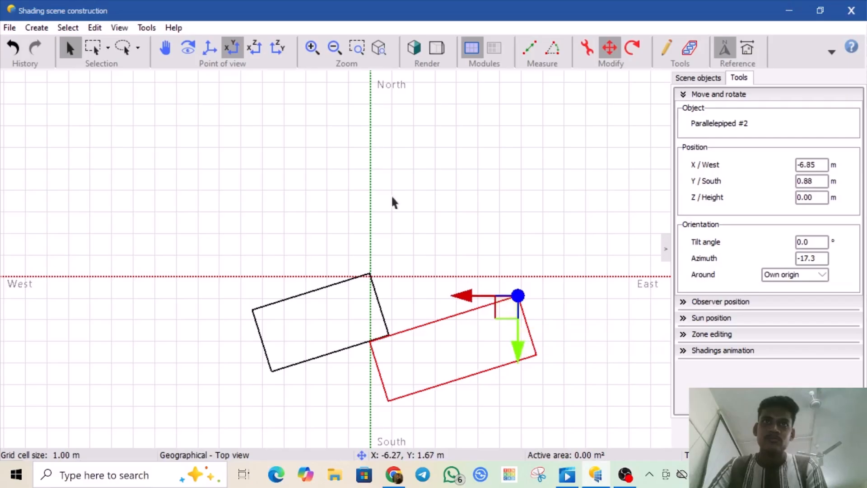
{"action": "left_click", "coordinate": [247, 47]}
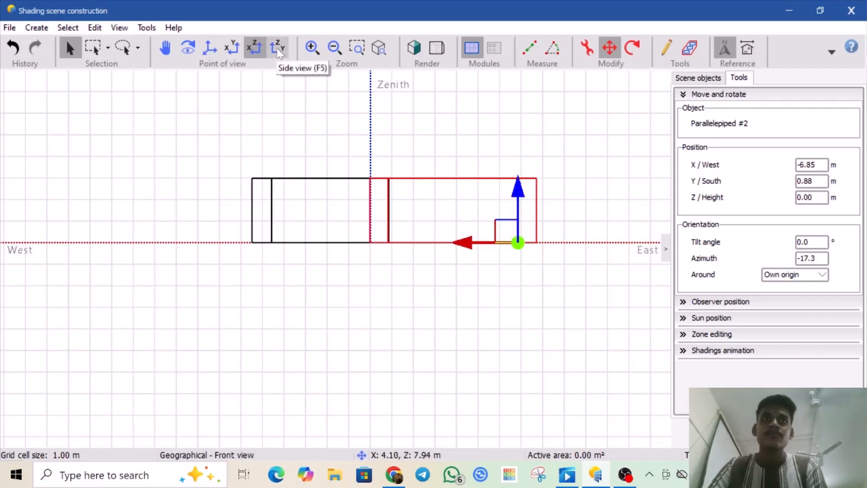
{"action": "left_click", "coordinate": [279, 48]}
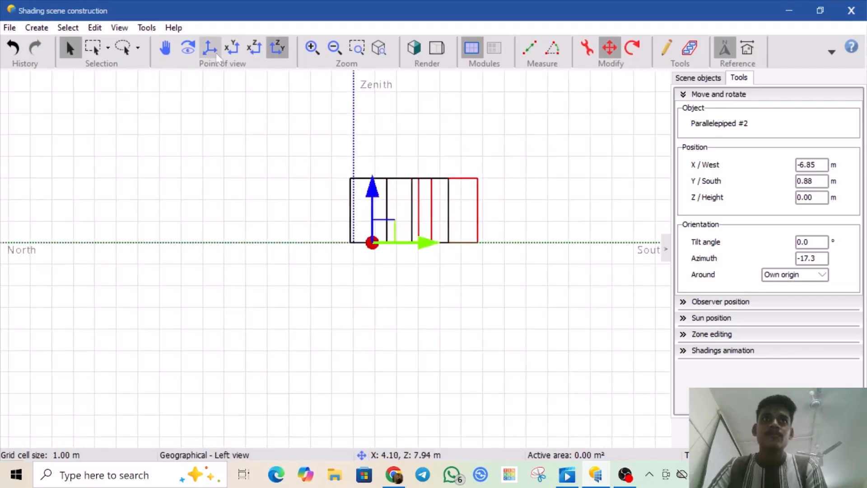
{"action": "left_click", "coordinate": [214, 50]}
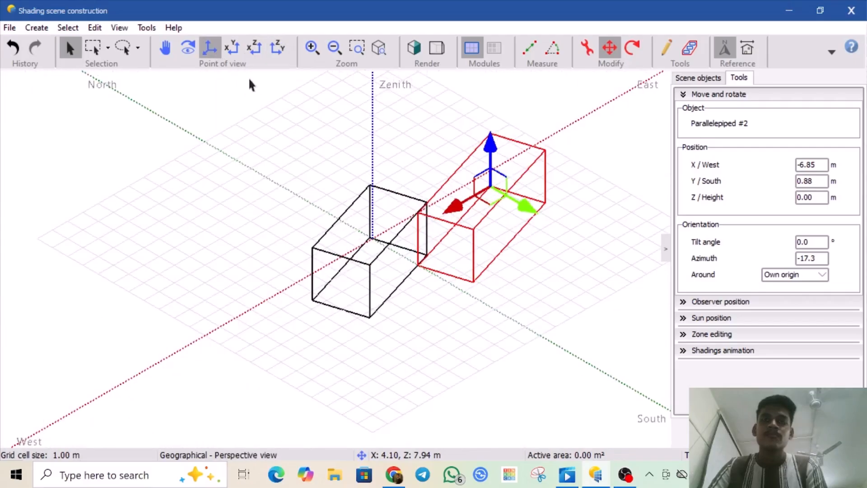
{"action": "left_click", "coordinate": [237, 50]}
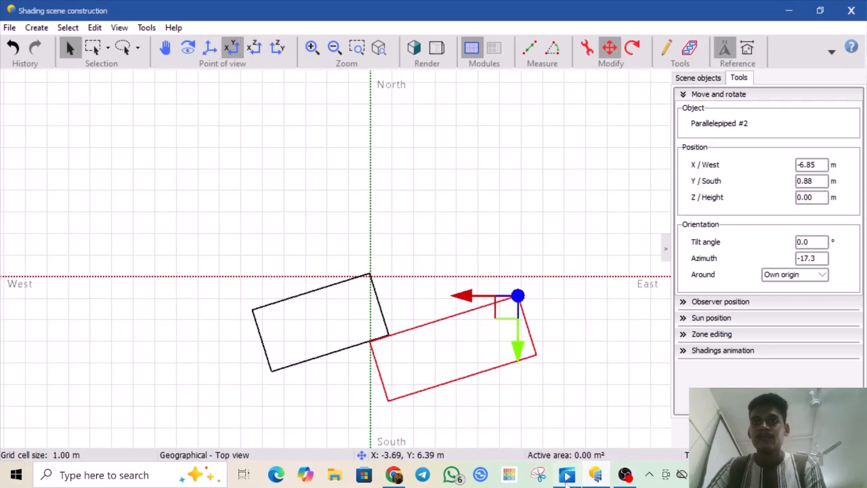
Step: Switch to Google Earth, measure the short side of the narrow roof structure north of the panels, and return to the PVsyst scene
{"action": "left_click", "coordinate": [393, 407]}
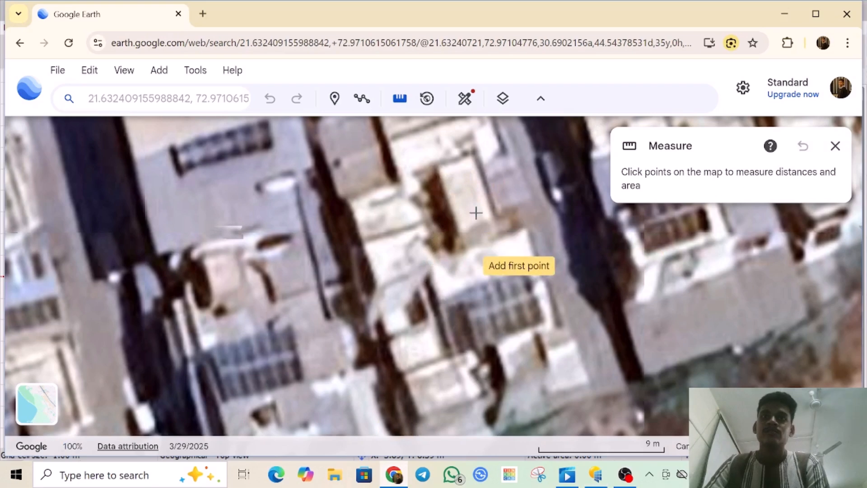
{"action": "left_click", "coordinate": [436, 164]}
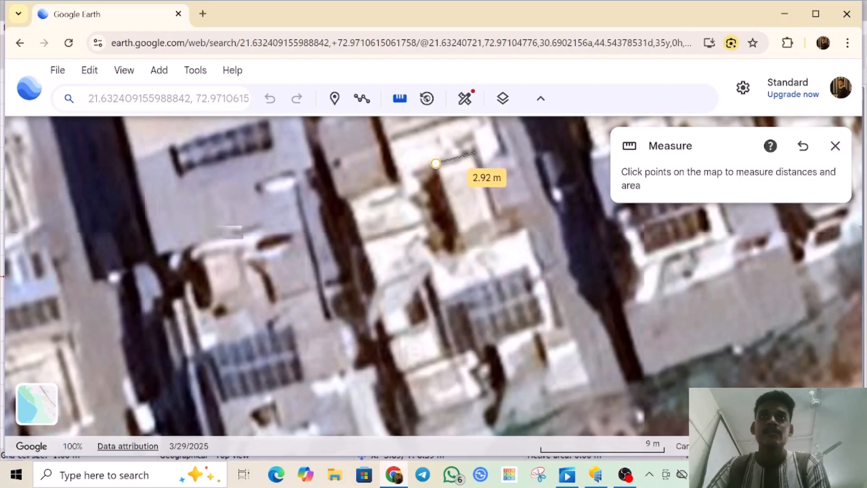
{"action": "left_click", "coordinate": [597, 474]}
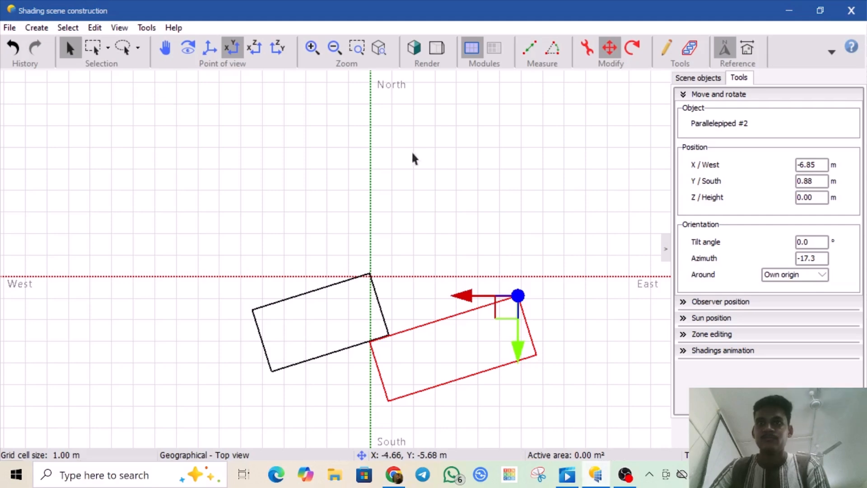
Step: Create a parallelepiped shading object 5 m wide, 3 m long and 5 m high, and move it to about X -6.41 m, Y -3.11 m
{"action": "left_click", "coordinate": [39, 28]}
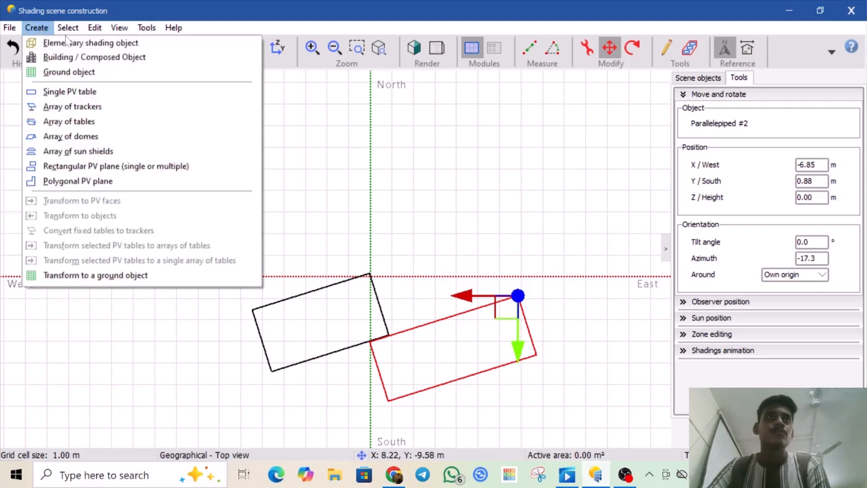
{"action": "left_click", "coordinate": [83, 46]}
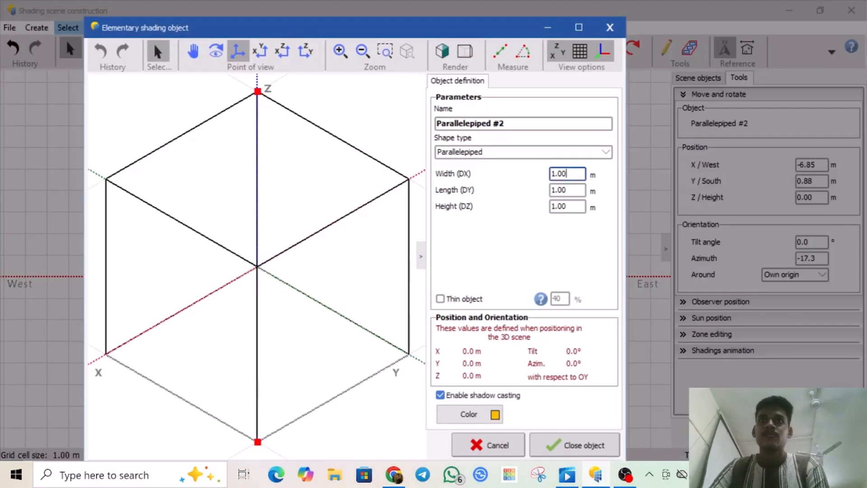
{"action": "double_click", "coordinate": [560, 174]}
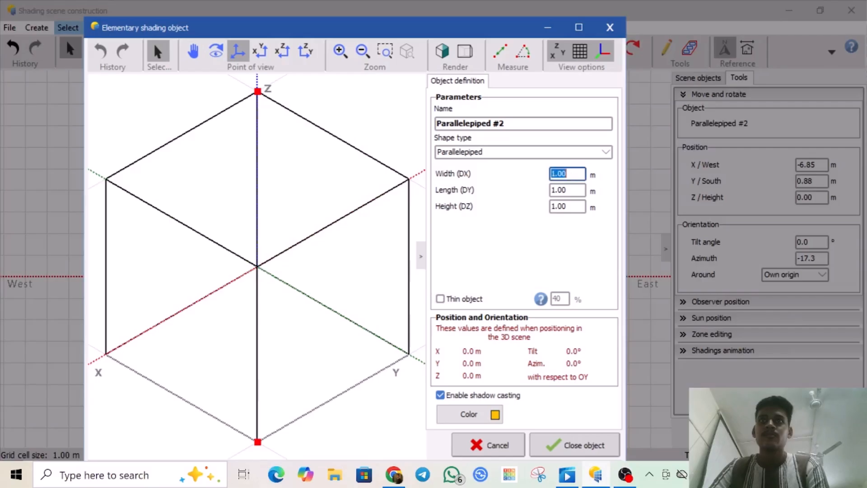
{"action": "type", "text": "5"}
{"action": "key", "text": "Tab"}
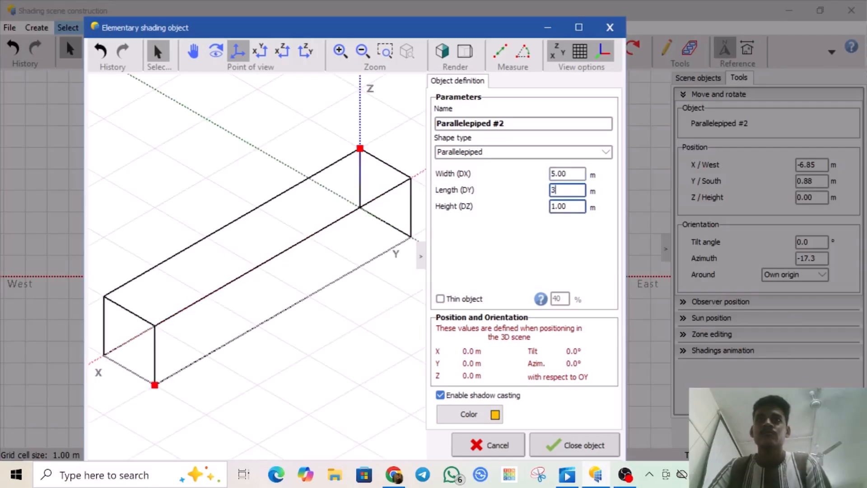
{"action": "left_click", "coordinate": [566, 206]}
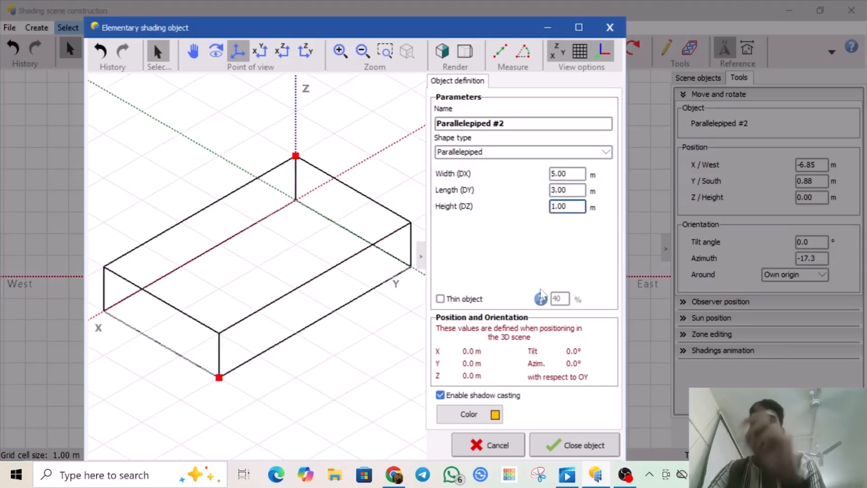
{"action": "double_click", "coordinate": [565, 207]}
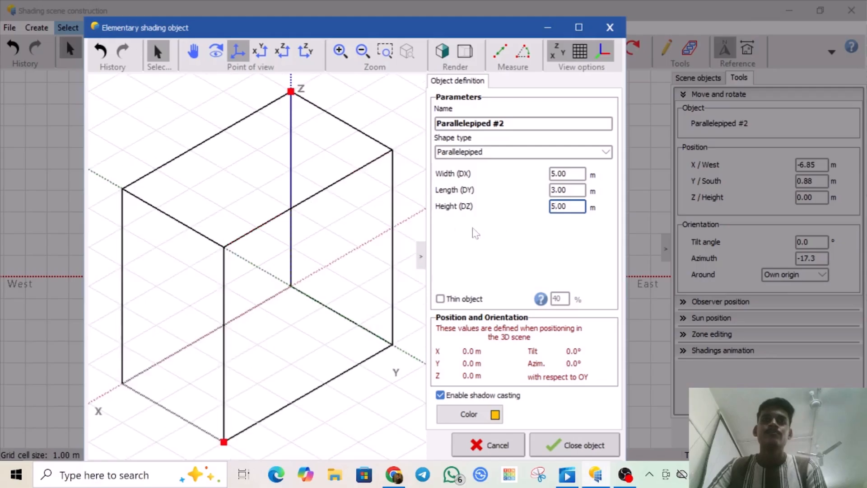
{"action": "left_click", "coordinate": [573, 446]}
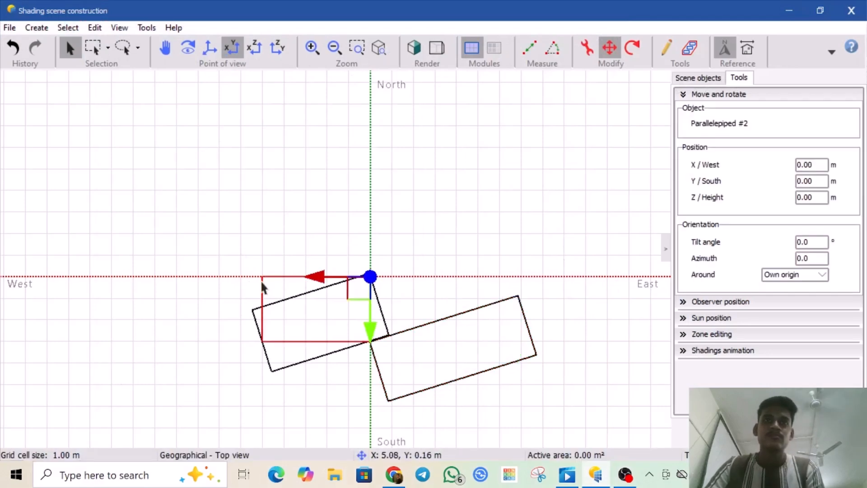
{"action": "left_click_drag", "start_coordinate": [356, 289], "coordinate": [493, 222]}
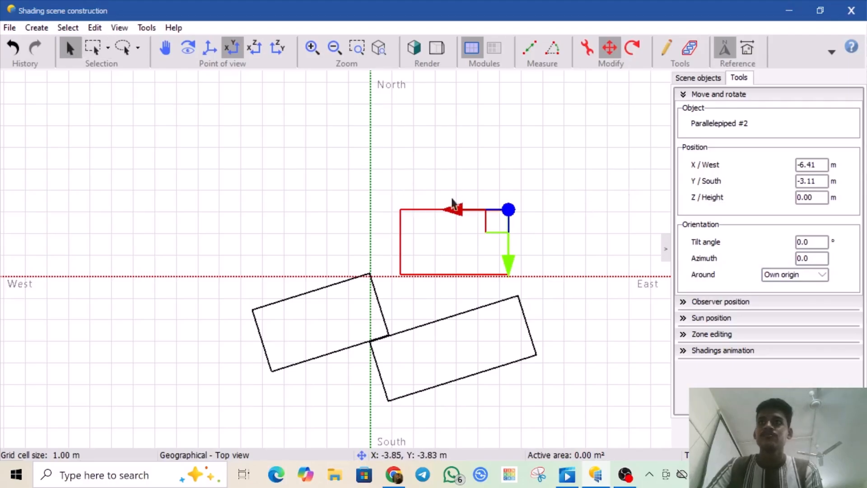
Step: Resize the new parallelepiped to a width of 3 m and a length of 5 m
{"action": "double_click", "coordinate": [428, 210]}
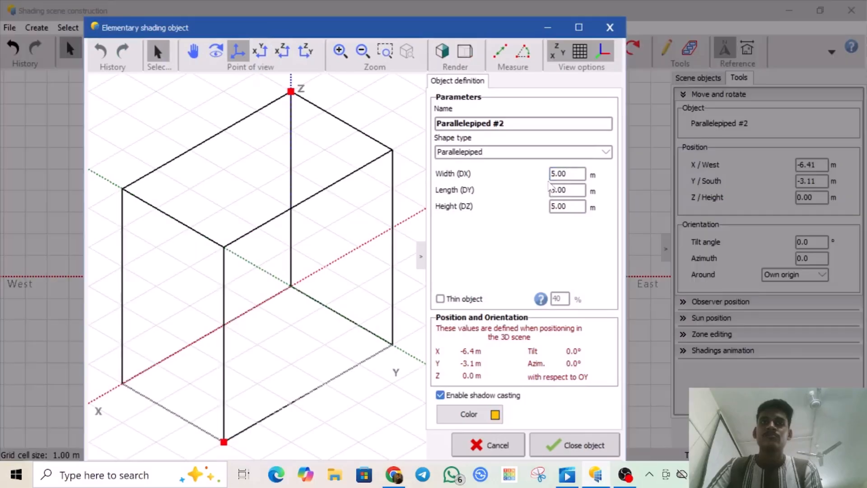
{"action": "left_click", "coordinate": [552, 179]}
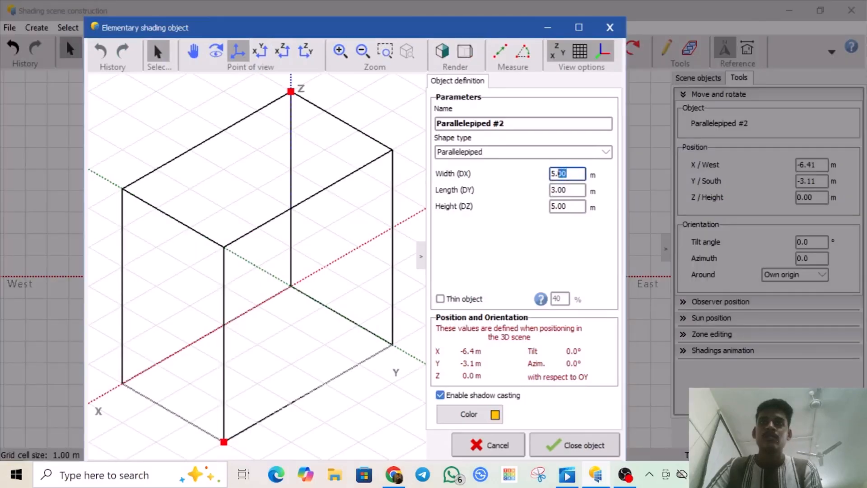
{"action": "type", "text": "3"}
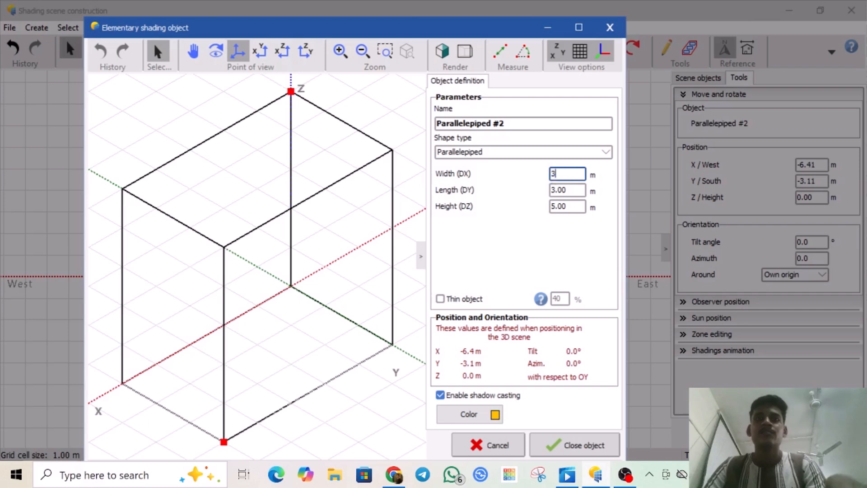
{"action": "key", "text": "Tab"}
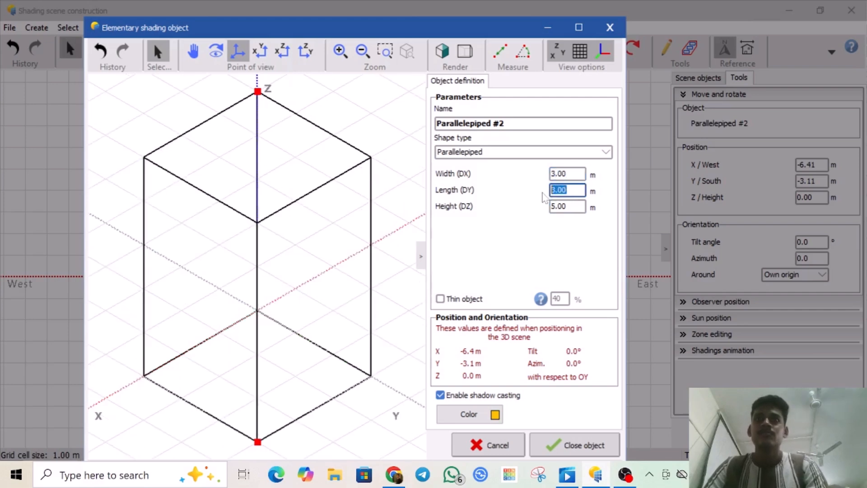
{"action": "type", "text": "5"}
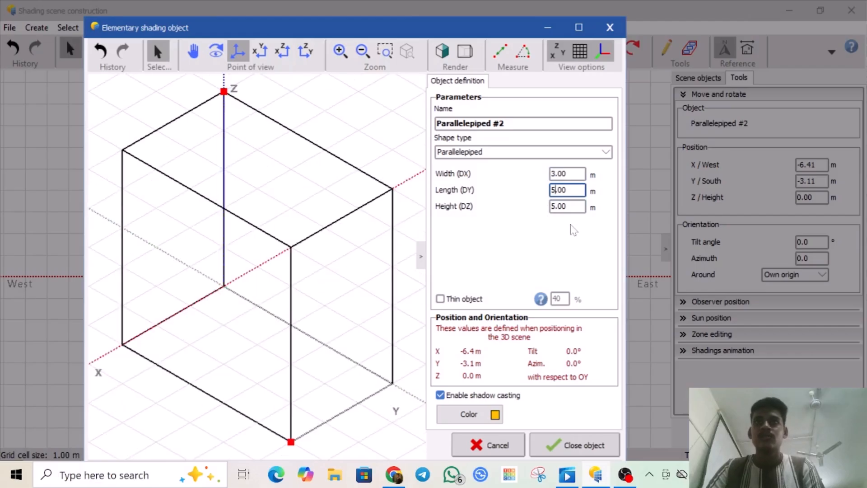
{"action": "left_click", "coordinate": [495, 447]}
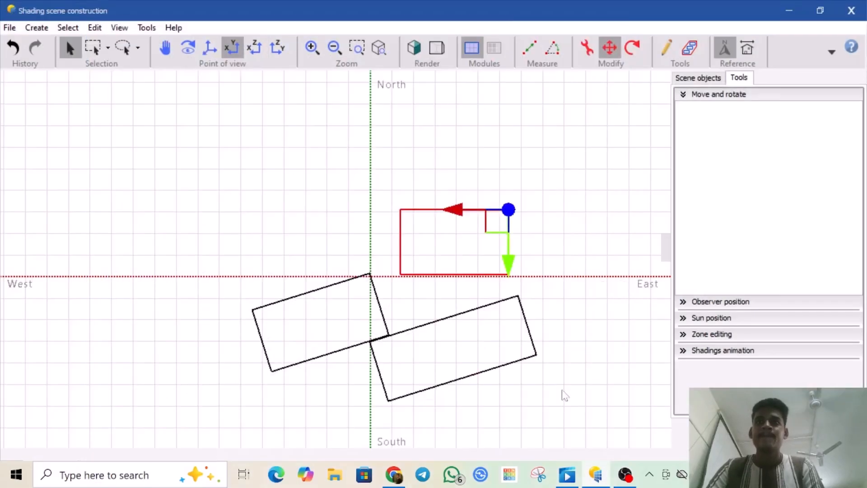
Step: Set the new parallelepiped's azimuth to -17.3° around its own origin
{"action": "left_click", "coordinate": [809, 258]}
{"action": "left_click_drag", "start_coordinate": [809, 259], "coordinate": [793, 260]}
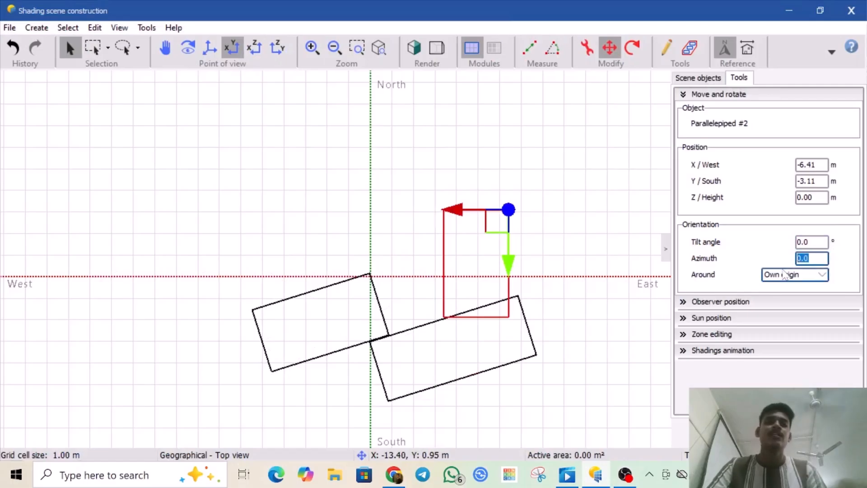
{"action": "type", "text": "-17.3"}
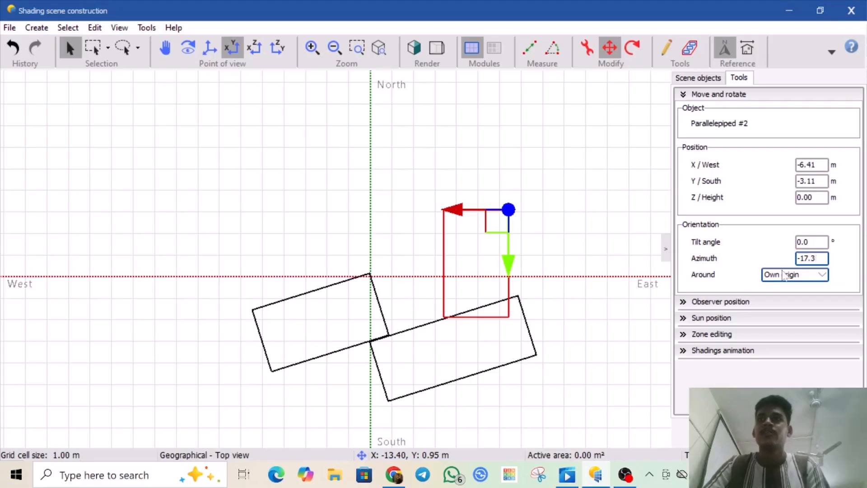
{"action": "key", "text": "Return"}
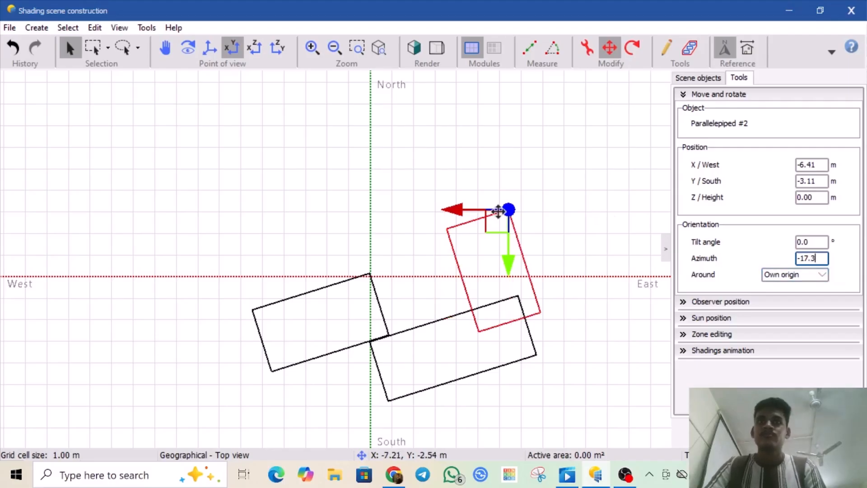
Step: Move the new parallelepiped to about X -2.23 m, Y -2.92 m, fitting it into the corner between the other two blocks
{"action": "left_click_drag", "start_coordinate": [496, 220], "coordinate": [407, 224]}
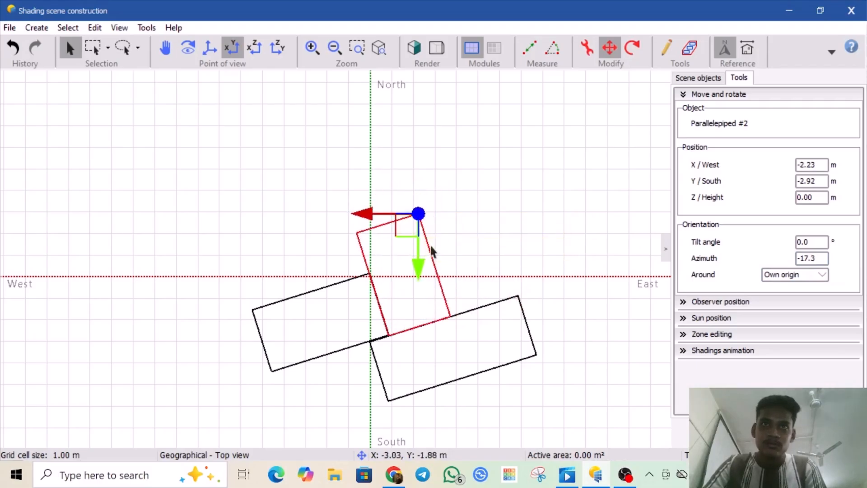
{"action": "left_click_drag", "start_coordinate": [418, 267], "coordinate": [423, 267]}
{"action": "left_click_drag", "start_coordinate": [370, 212], "coordinate": [374, 213]}
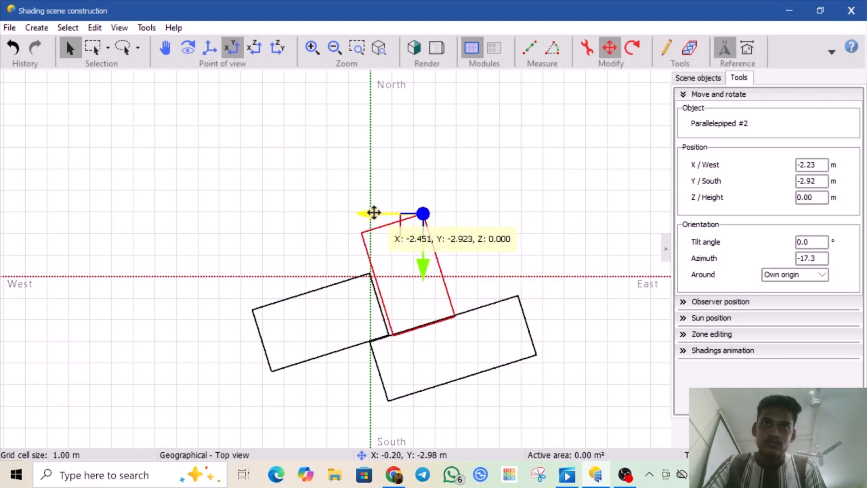
{"action": "left_click_drag", "start_coordinate": [374, 213], "coordinate": [370, 213]}
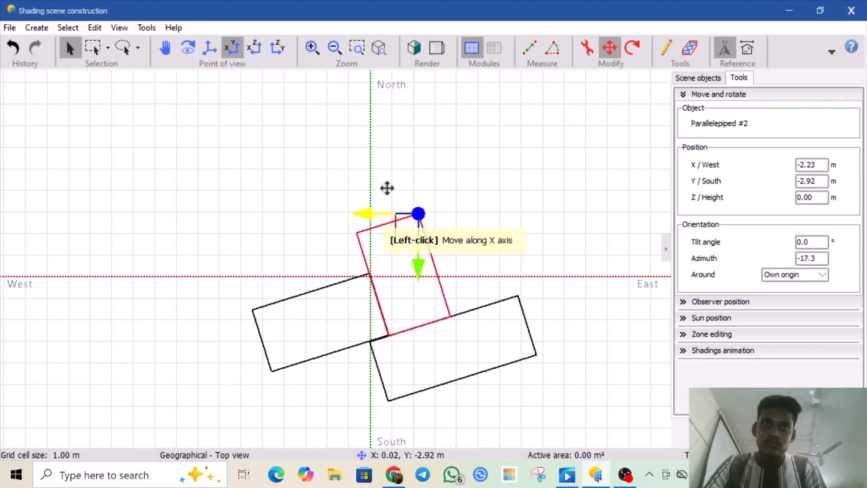
Step: Render the scene with solid surfaces and nudge the southeastern parallelepiped to about X -6.82 m, closing the gap to its neighbours
{"action": "left_click", "coordinate": [413, 48]}
{"action": "left_click", "coordinate": [483, 206]}
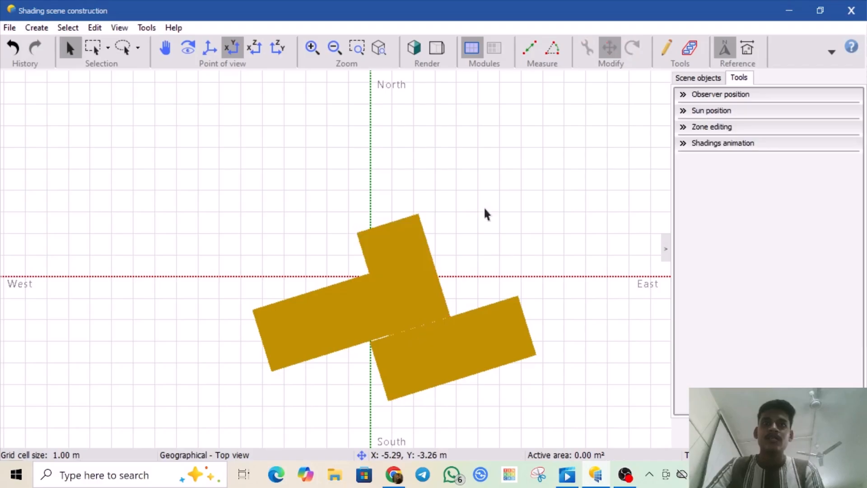
{"action": "left_click", "coordinate": [442, 340]}
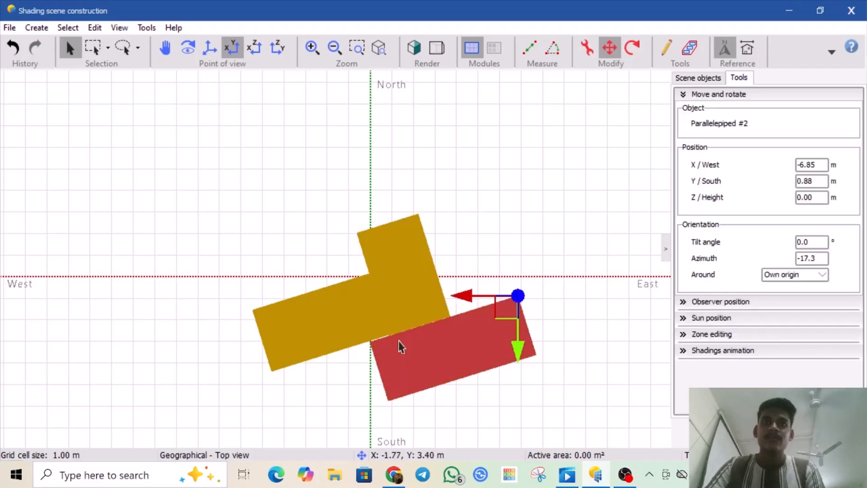
{"action": "left_click", "coordinate": [460, 295]}
{"action": "left_click_drag", "start_coordinate": [460, 296], "coordinate": [460, 296]}
{"action": "left_click", "coordinate": [517, 346]}
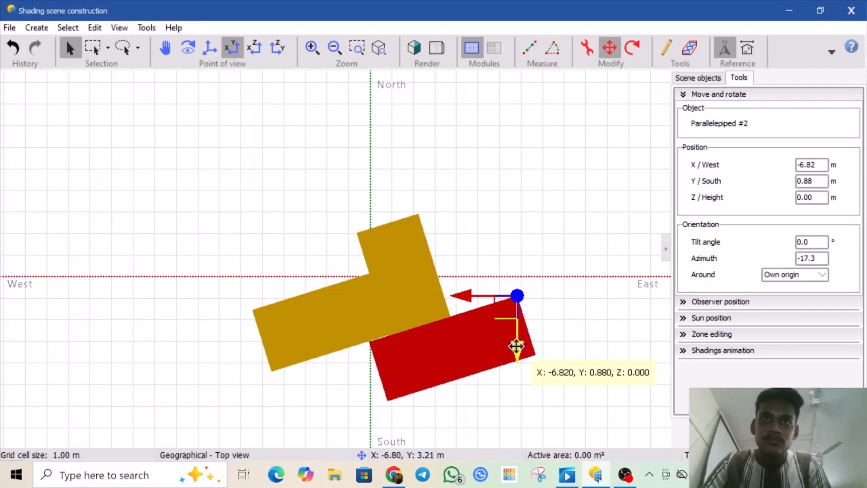
{"action": "left_click_drag", "start_coordinate": [517, 346], "coordinate": [518, 346]}
{"action": "left_click", "coordinate": [494, 218]}
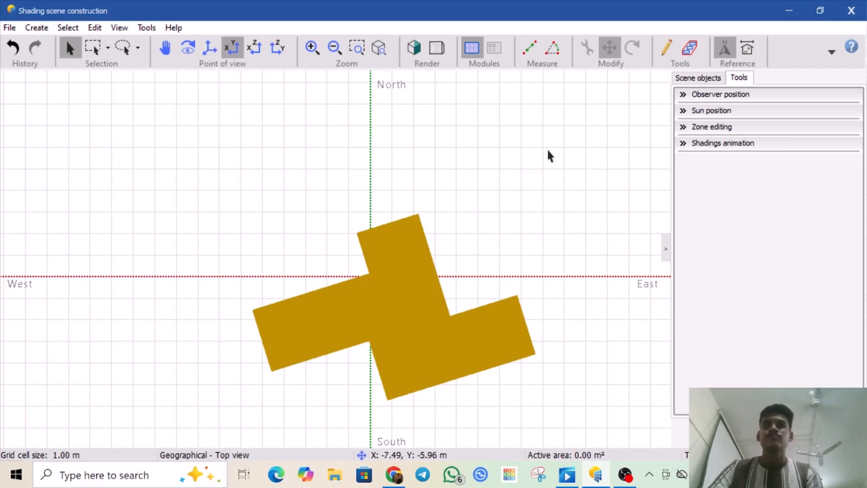
Step: Show the scene in perspective and orbit it to inspect the three joined blocks from the south
{"action": "left_click", "coordinate": [209, 49]}
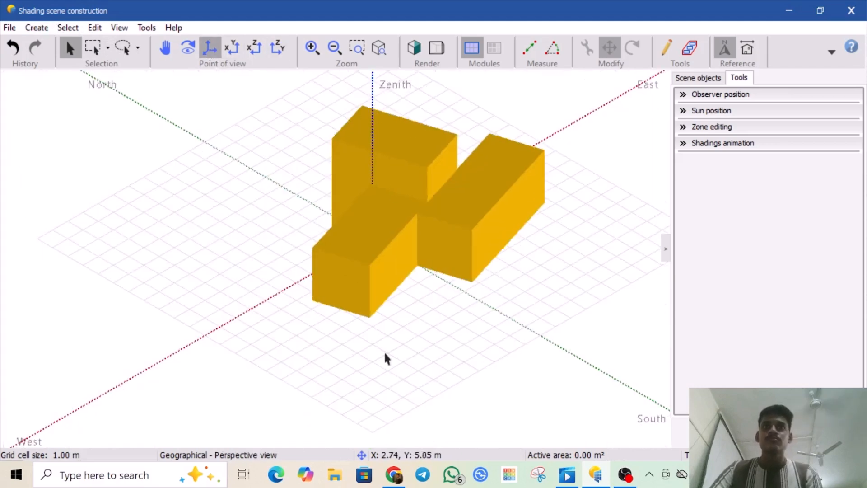
{"action": "left_click", "coordinate": [189, 54]}
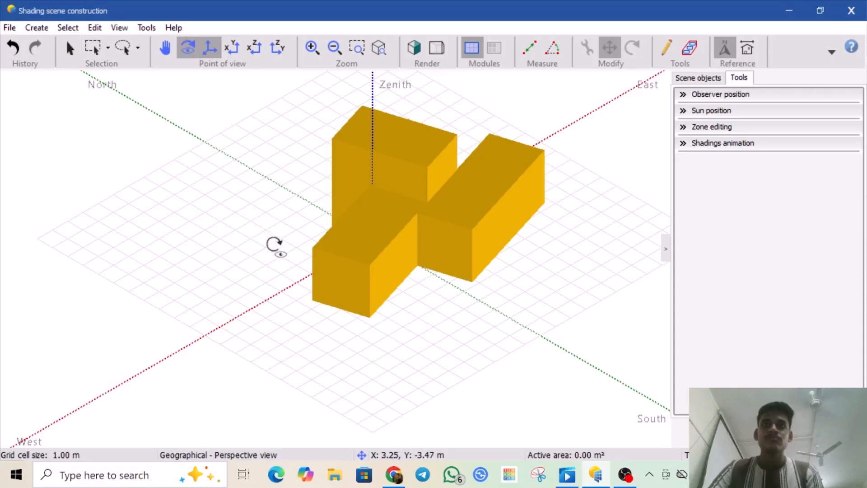
{"action": "left_click_drag", "start_coordinate": [373, 358], "coordinate": [210, 398]}
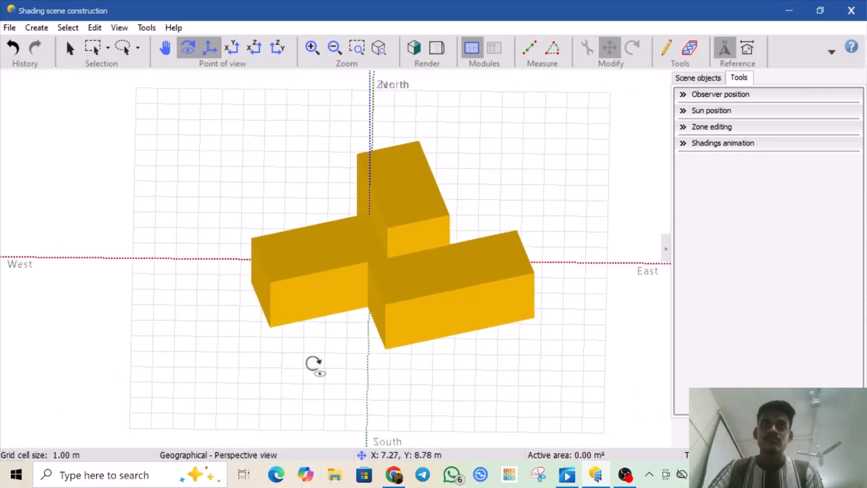
{"action": "left_click_drag", "start_coordinate": [313, 364], "coordinate": [319, 387]}
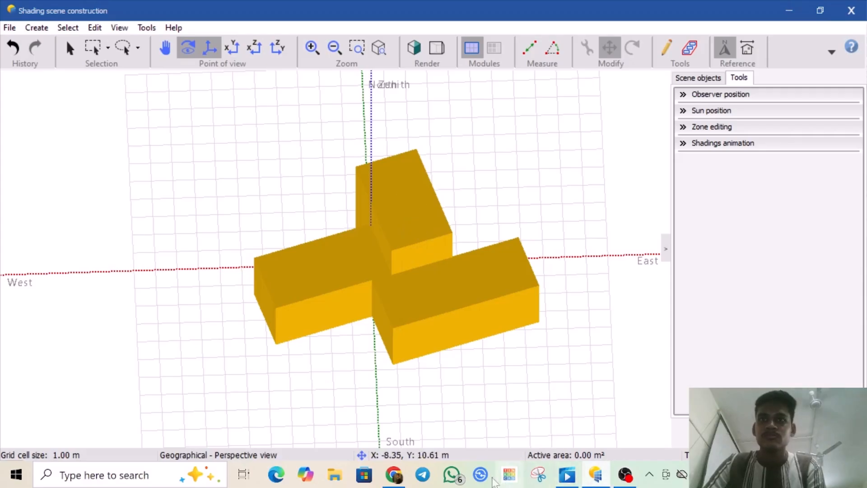
Step: Switch to the rooftop video to examine the real solar panel layout, and return to the shading scene
{"action": "left_click", "coordinate": [599, 480]}
{"action": "left_click", "coordinate": [581, 437]}
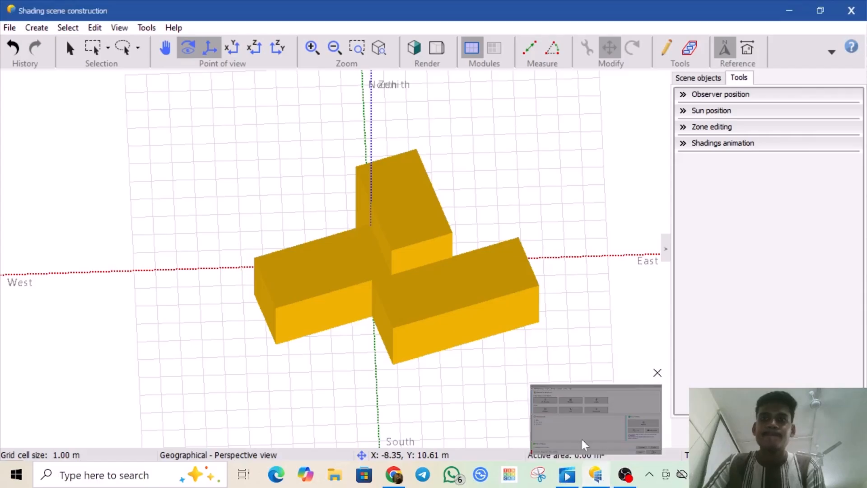
{"action": "left_click", "coordinate": [567, 475]}
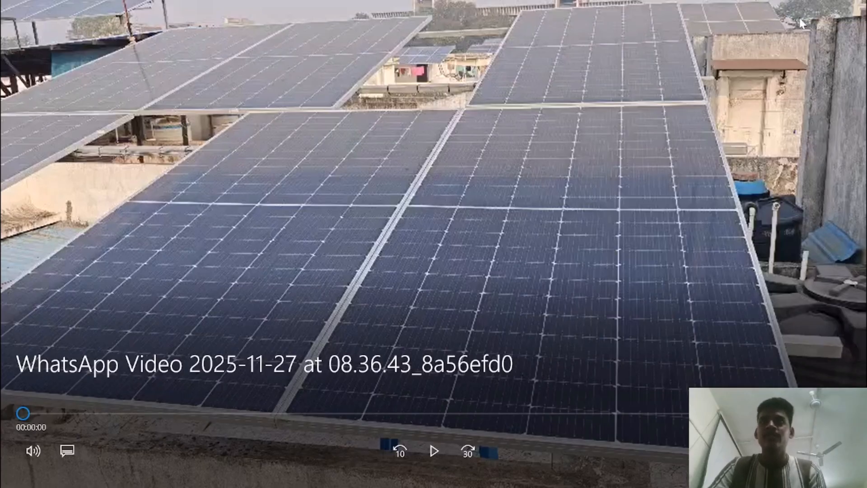
{"action": "double_click", "coordinate": [492, 176]}
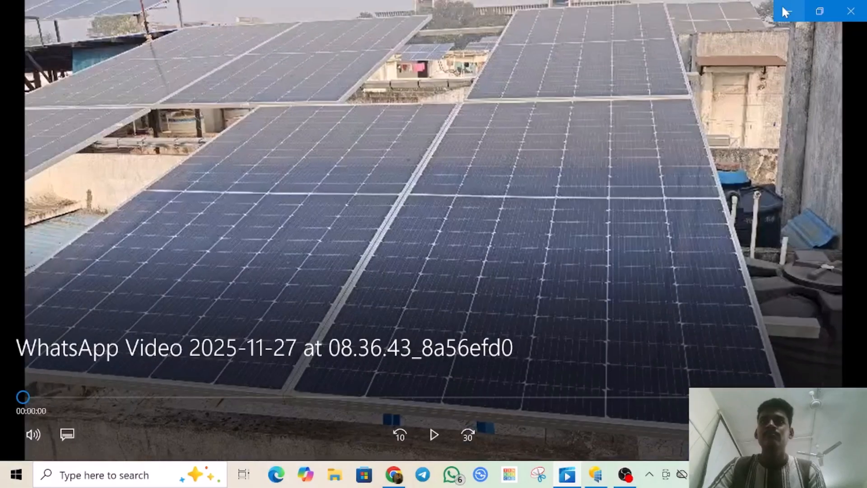
{"action": "left_click", "coordinate": [786, 13]}
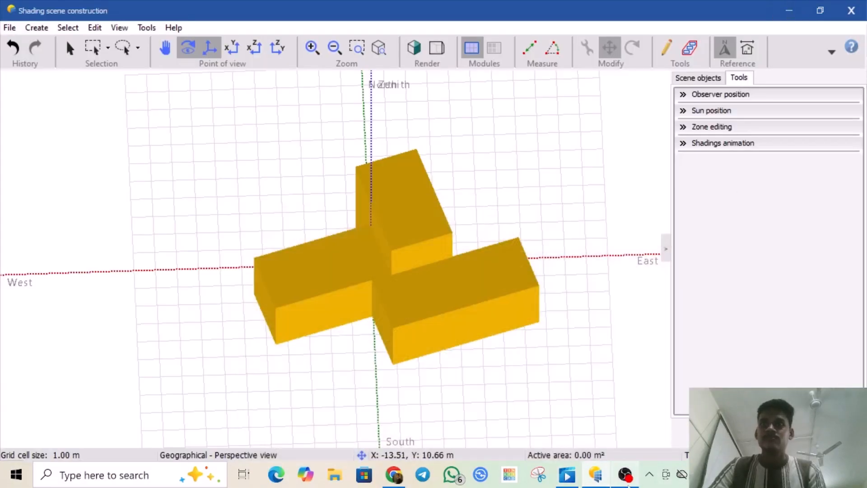
{"action": "left_click", "coordinate": [626, 475]}
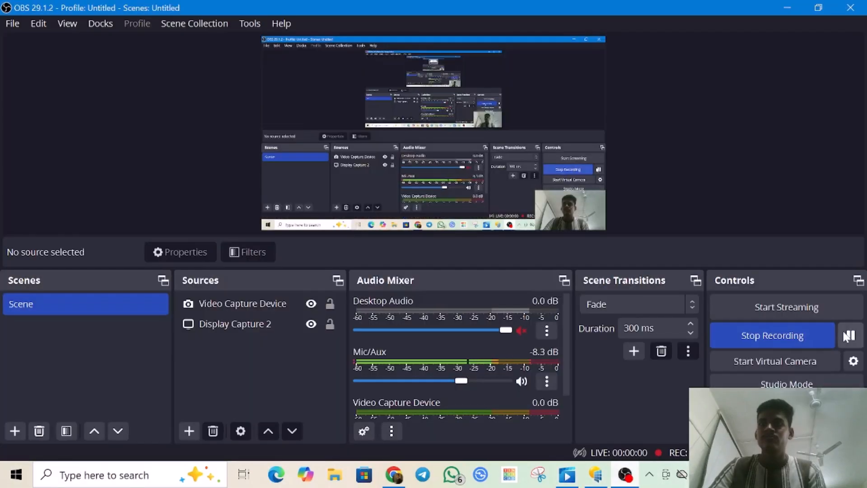
{"action": "left_click", "coordinate": [850, 336]}
{"action": "left_click", "coordinate": [853, 337]}
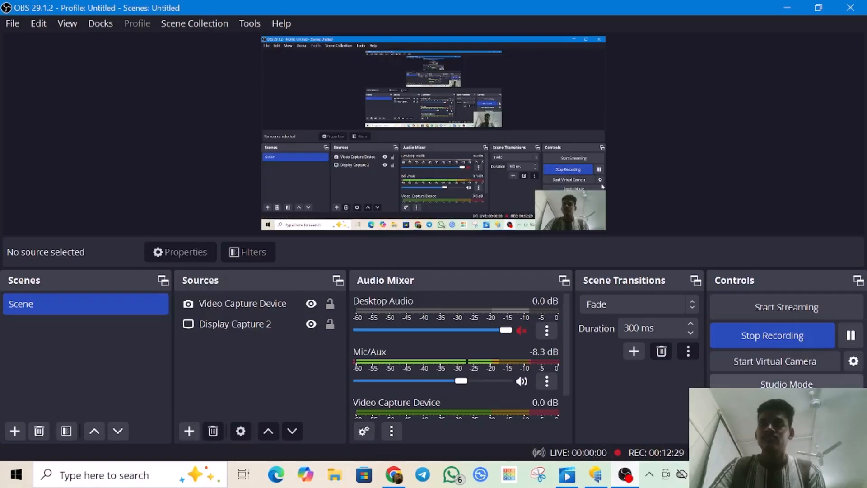
{"action": "left_click", "coordinate": [856, 345]}
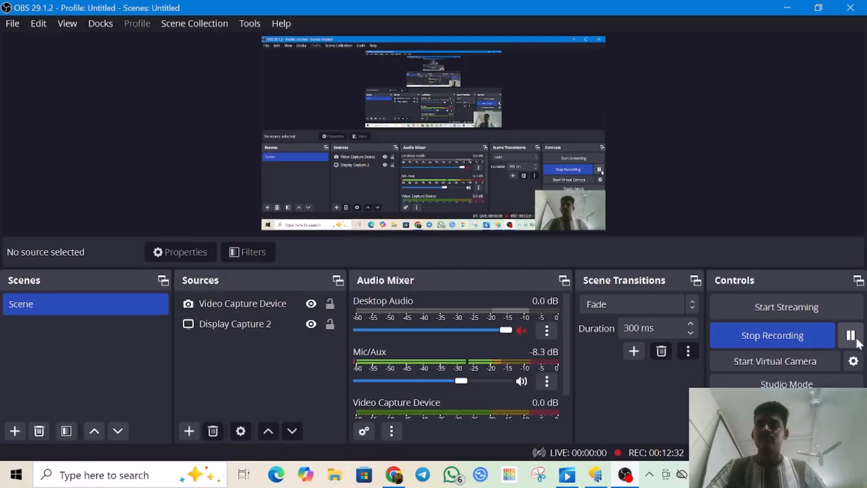
{"action": "left_click", "coordinate": [626, 476]}
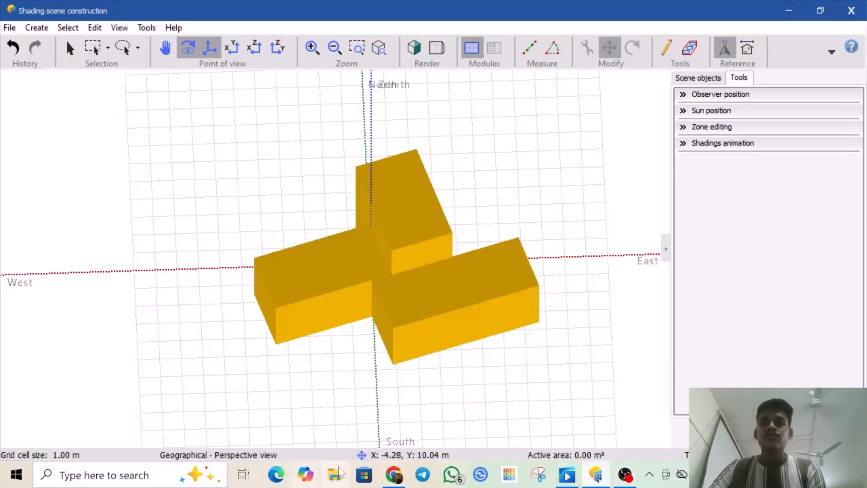
Step: Review the rooftop in Google Earth and the panel layout in the video, and return to the PVsyst shading scene
{"action": "left_click", "coordinate": [391, 477]}
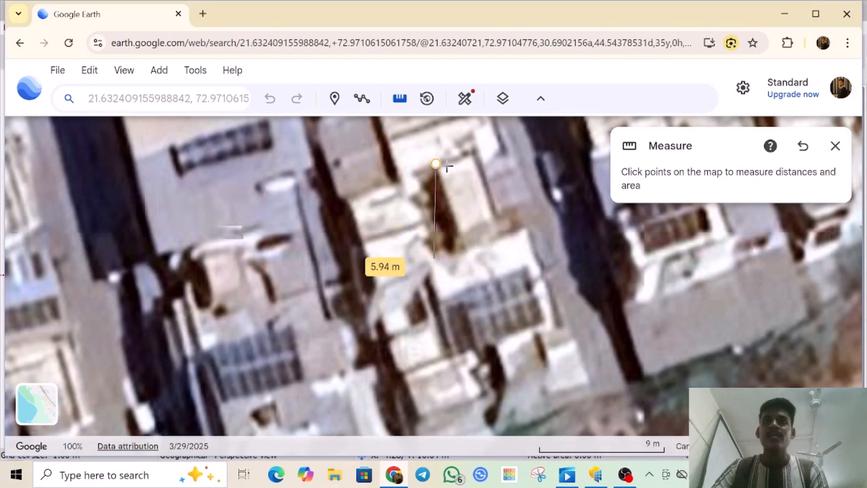
{"action": "left_click", "coordinate": [567, 474]}
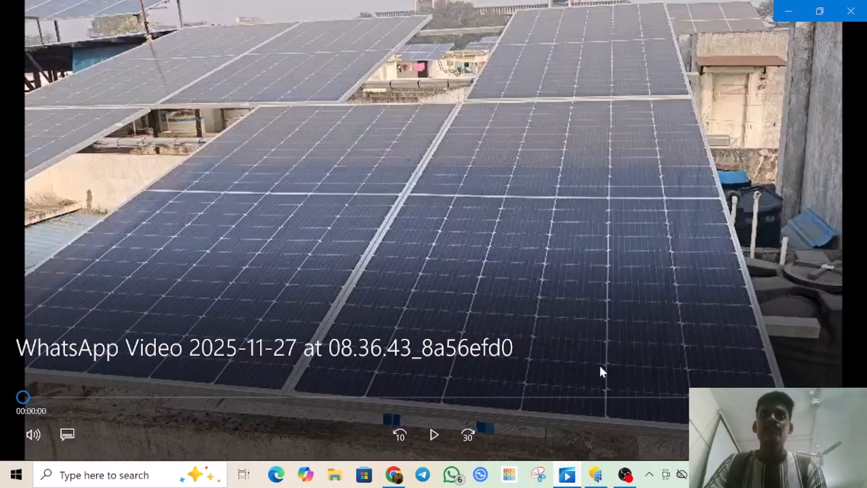
{"action": "left_click", "coordinate": [596, 474]}
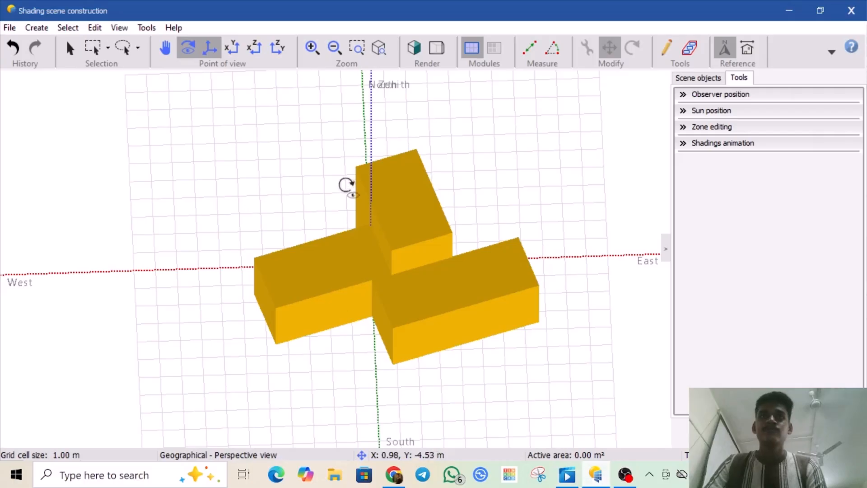
Step: Create a single PV table with a tilt of 25° and an azimuth of -17.3°
{"action": "left_click", "coordinate": [70, 49]}
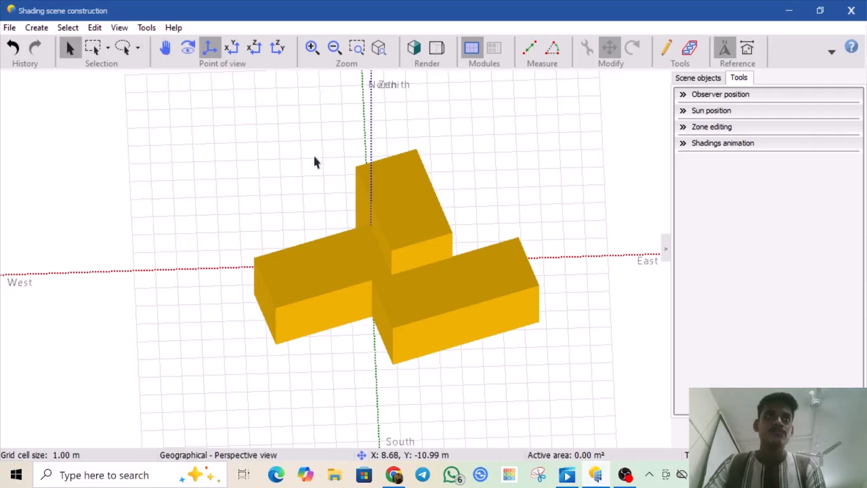
{"action": "left_click", "coordinate": [37, 28]}
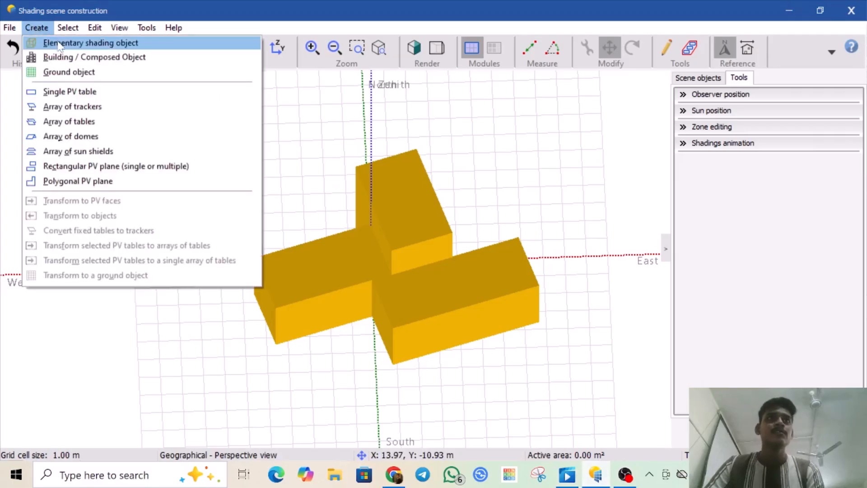
{"action": "left_click", "coordinate": [88, 92]}
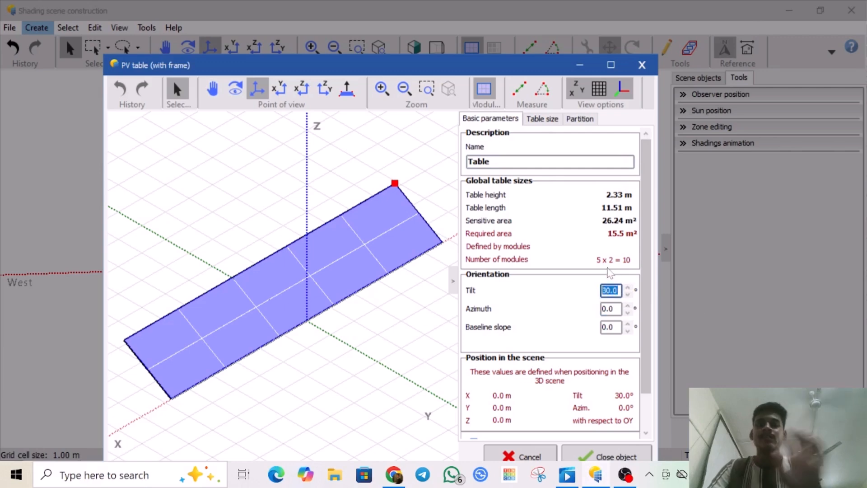
{"action": "type", "text": "45"}
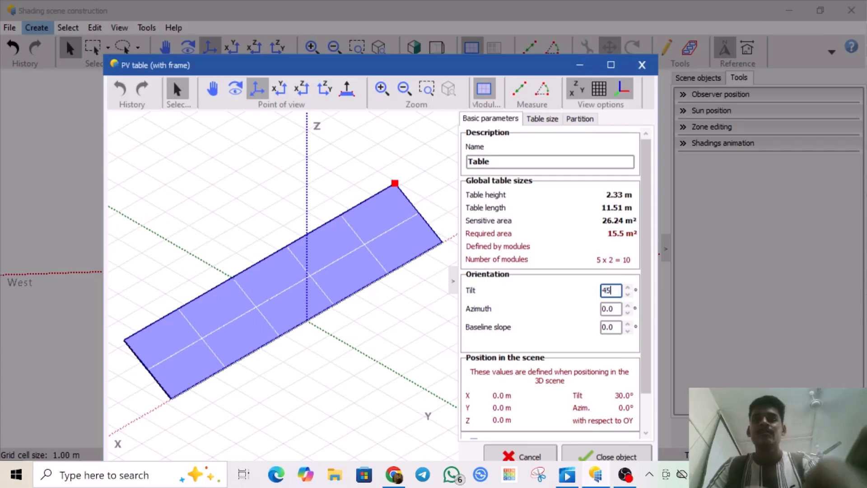
{"action": "key", "text": "BackSpace"}
{"action": "key", "text": "BackSpace"}
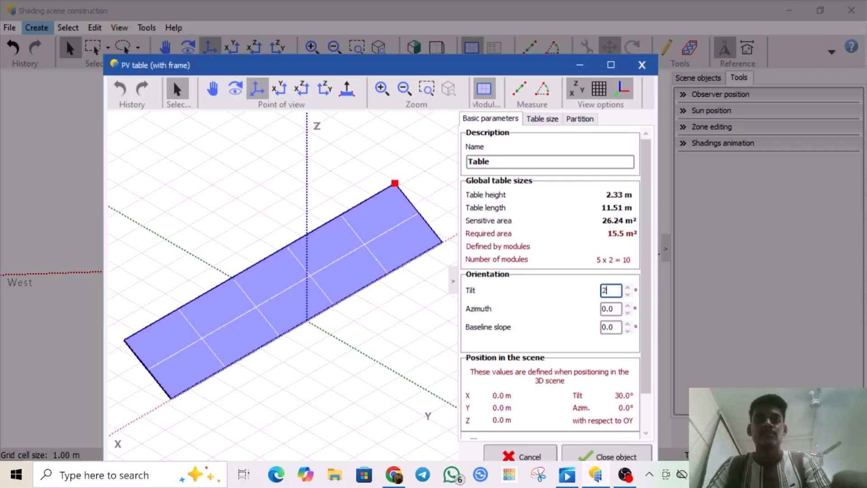
{"action": "type", "text": "25"}
{"action": "key", "text": "Tab"}
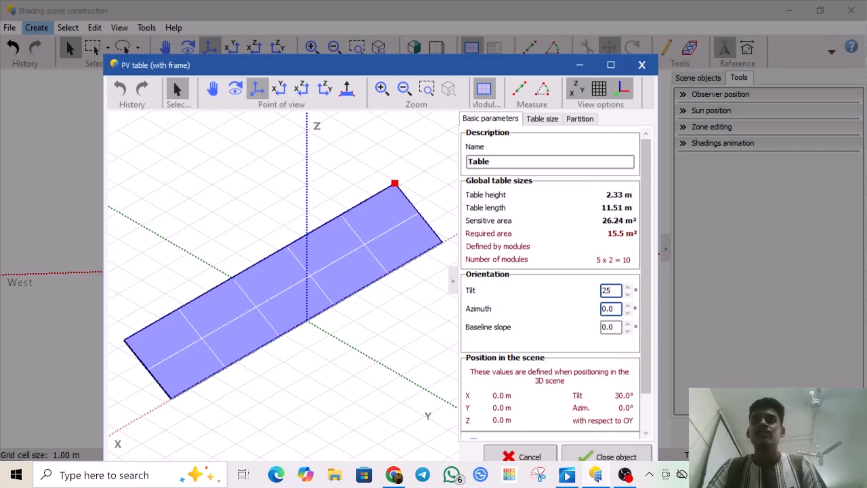
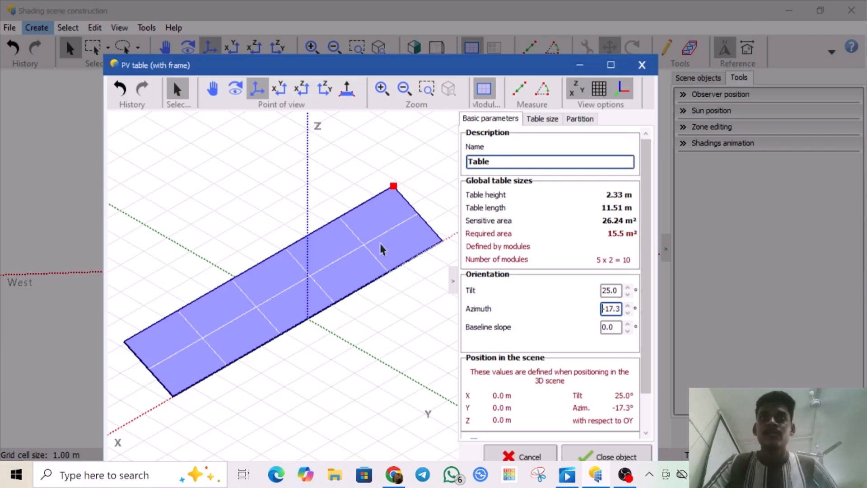
Step: Check the panel layout in the rooftop video and size the PV table to 2 modules in length and 1 in height
{"action": "left_click", "coordinate": [544, 119]}
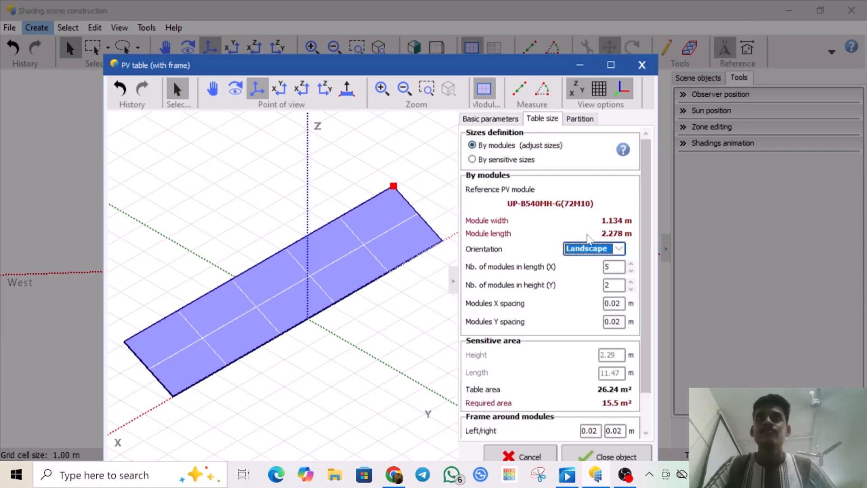
{"action": "left_click", "coordinate": [567, 475]}
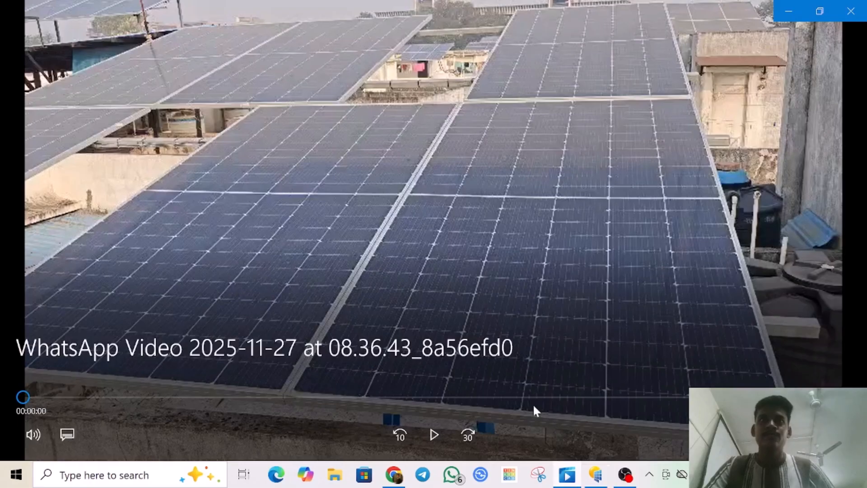
{"action": "left_click", "coordinate": [605, 478]}
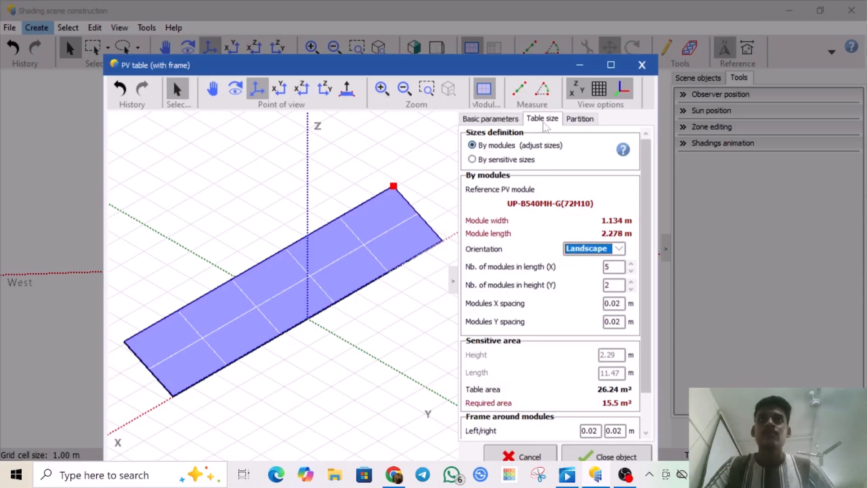
{"action": "left_click", "coordinate": [631, 270]}
{"action": "left_click", "coordinate": [631, 270]}
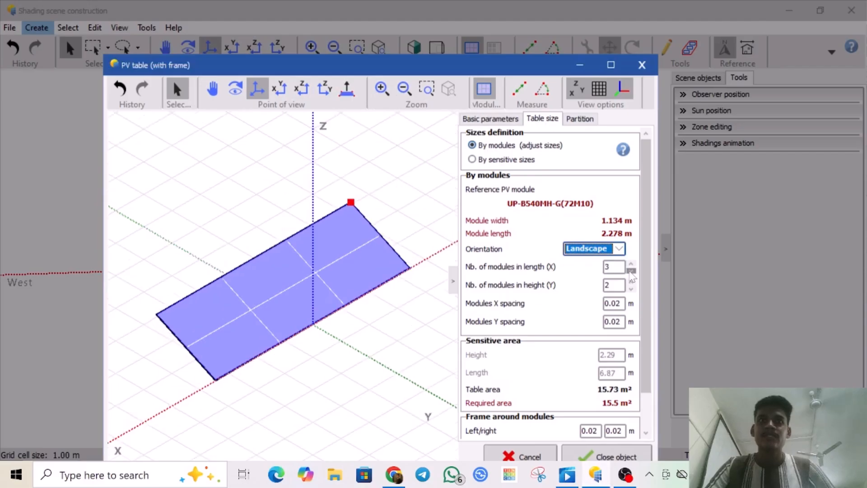
{"action": "left_click", "coordinate": [631, 270]}
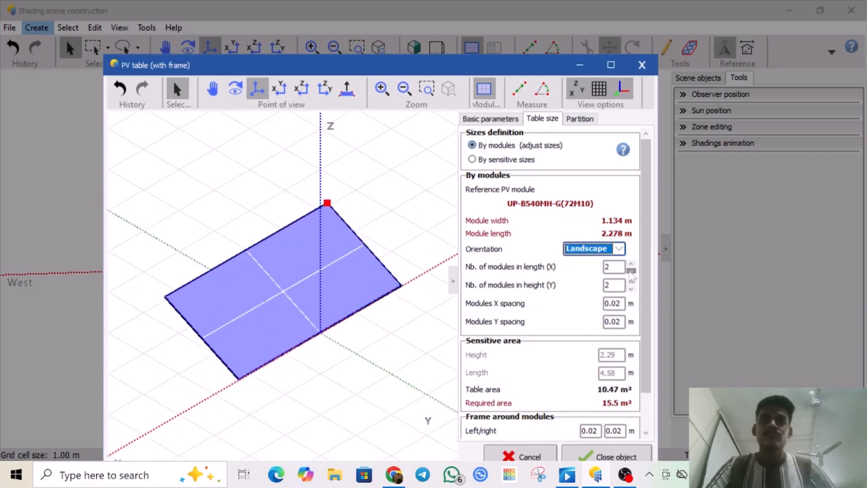
{"action": "left_click", "coordinate": [624, 290]}
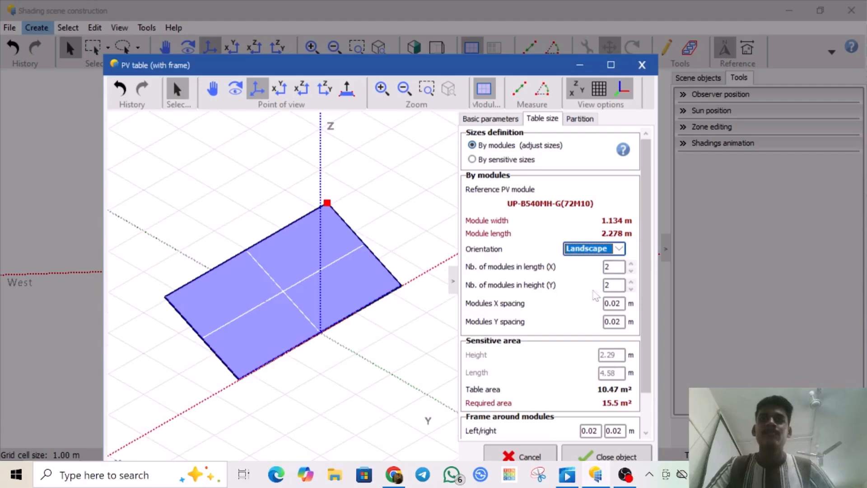
{"action": "left_click", "coordinate": [631, 289]}
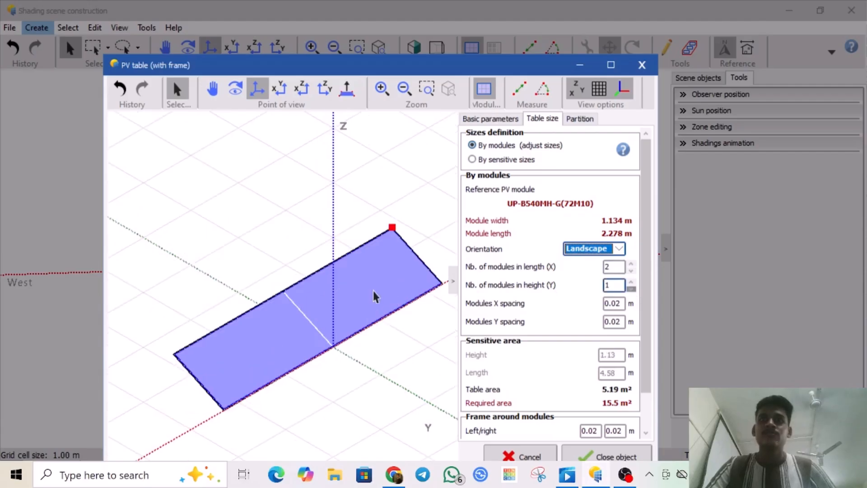
Step: Switch the PV table's modules to portrait orientation and insert the table into the scene
{"action": "left_click", "coordinate": [614, 250]}
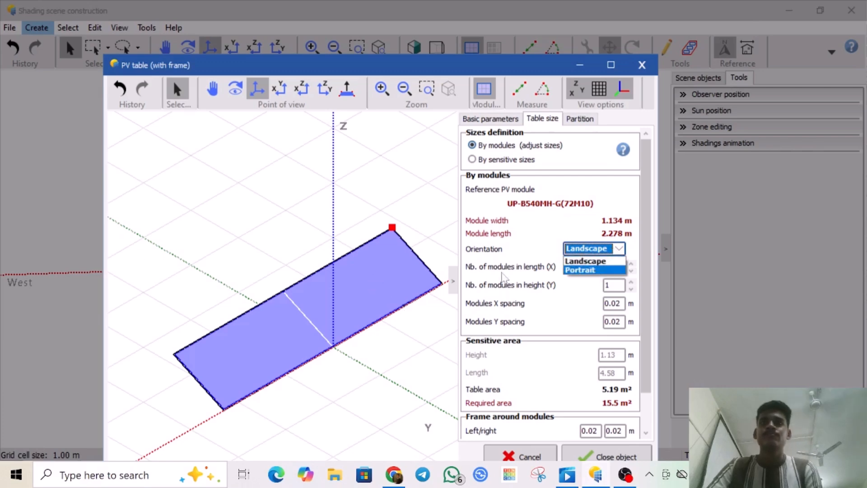
{"action": "left_click", "coordinate": [572, 269]}
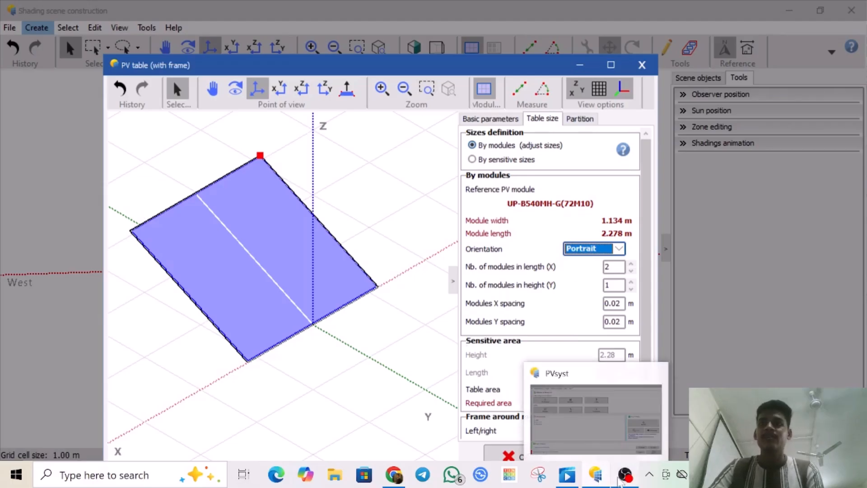
{"action": "mouse_move", "coordinate": [598, 479]}
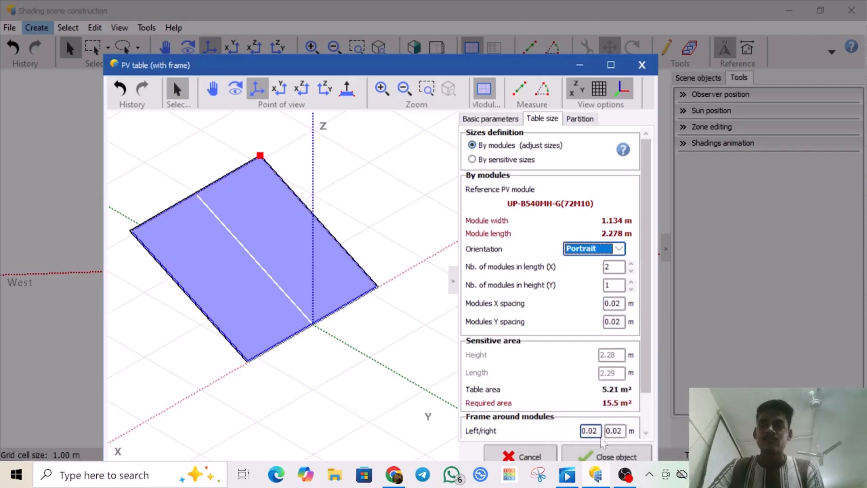
{"action": "left_click", "coordinate": [605, 453]}
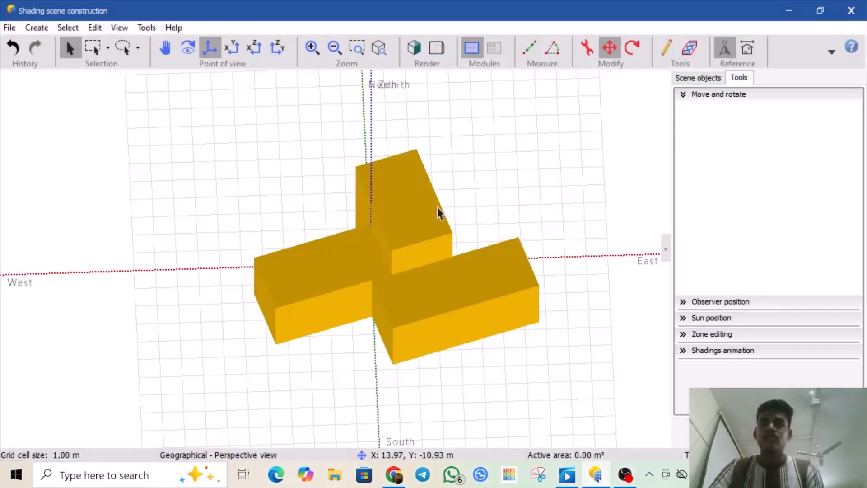
Step: Raise the PV table to a height of about 4.29 m and shift it to about X 2.88 m, Y 1.11 m
{"action": "left_click", "coordinate": [370, 236]}
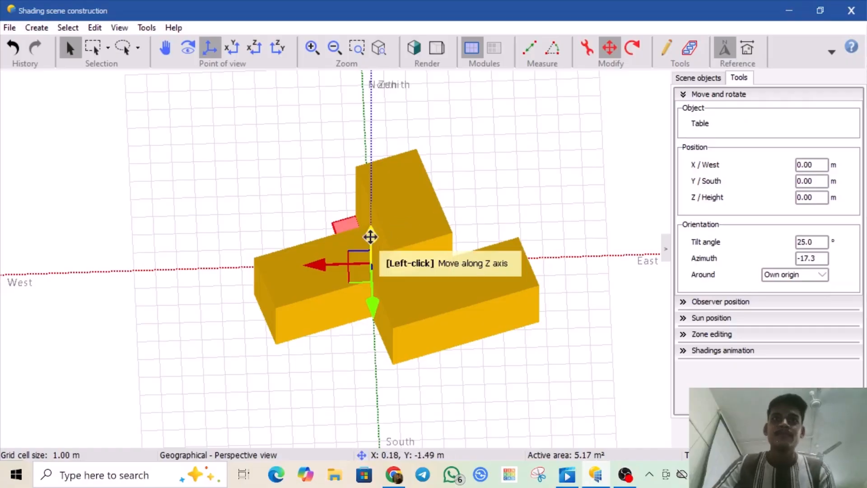
{"action": "left_click_drag", "start_coordinate": [372, 237], "coordinate": [371, 215]}
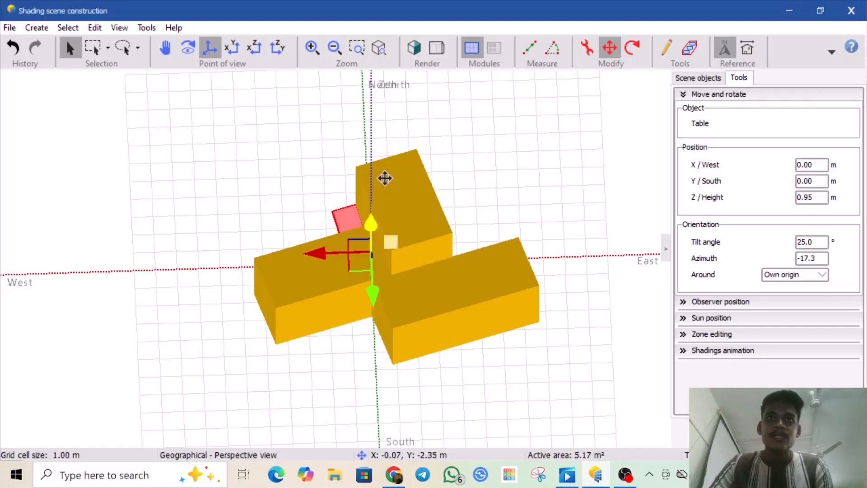
{"action": "double_click", "coordinate": [373, 221]}
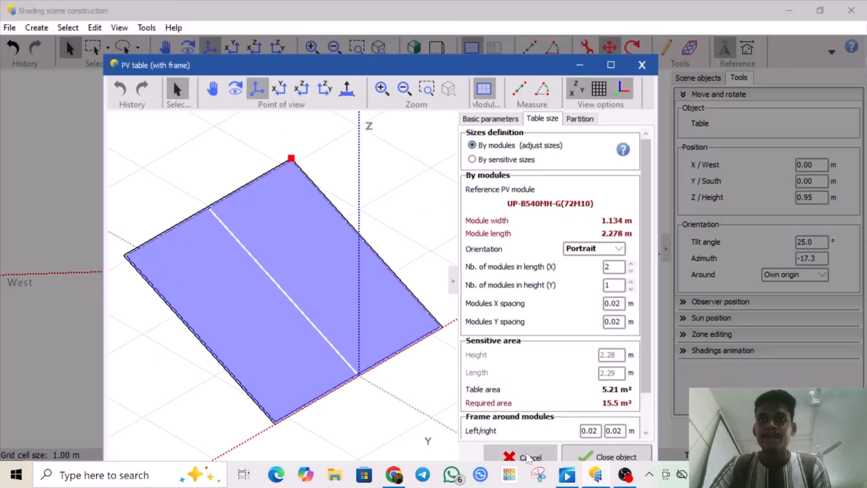
{"action": "left_click", "coordinate": [529, 457]}
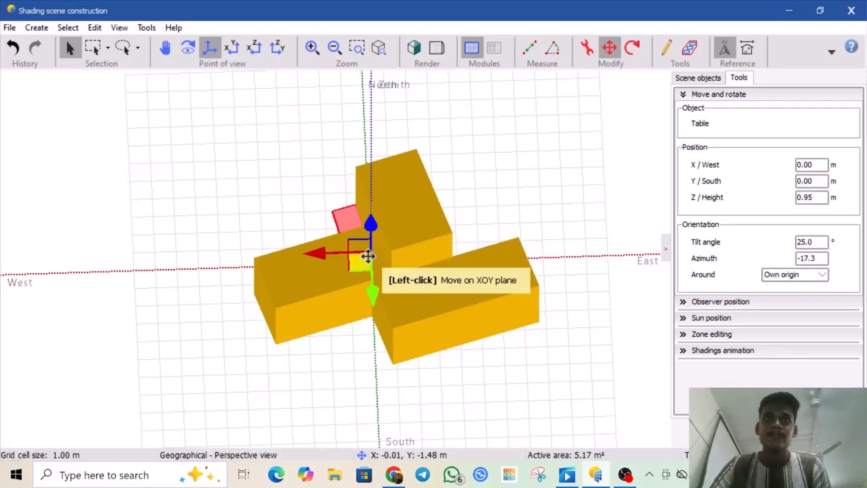
{"action": "left_click_drag", "start_coordinate": [335, 250], "coordinate": [316, 277]}
{"action": "left_click", "coordinate": [316, 329]}
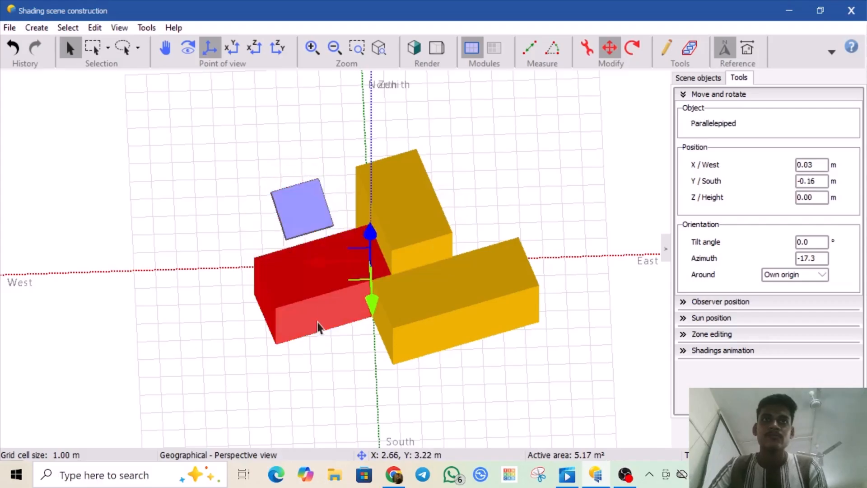
{"action": "left_click", "coordinate": [311, 224]}
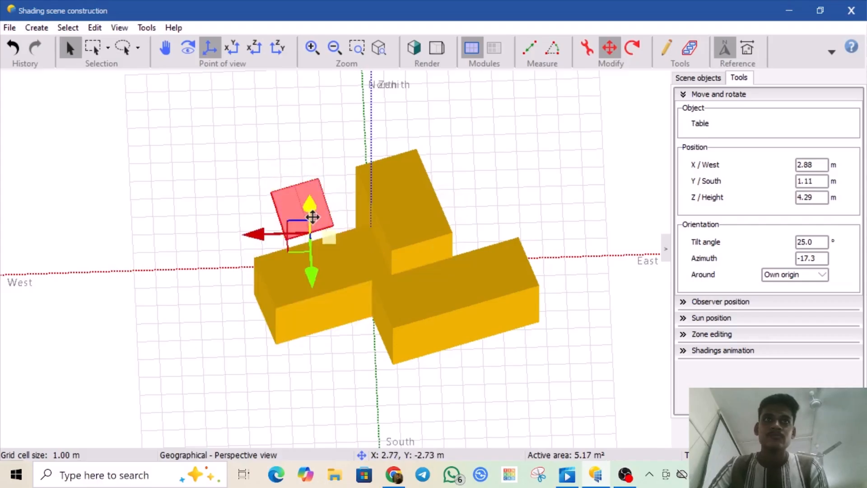
{"action": "double_click", "coordinate": [299, 243]}
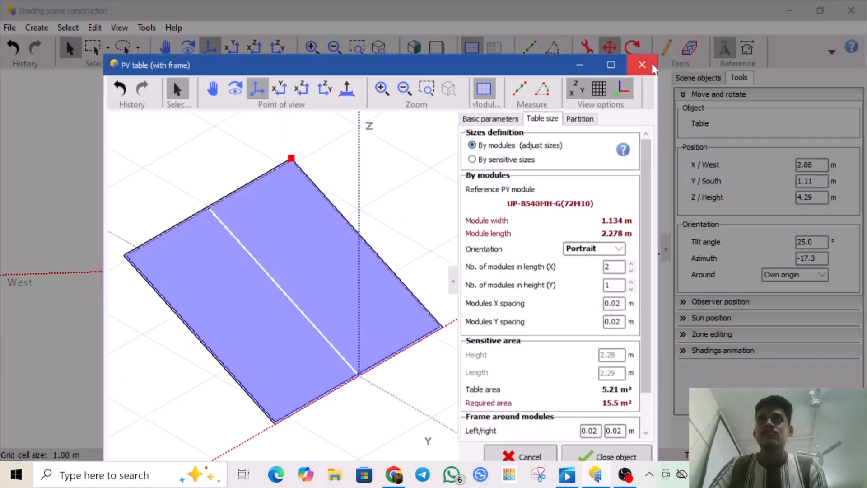
{"action": "left_click", "coordinate": [650, 66]}
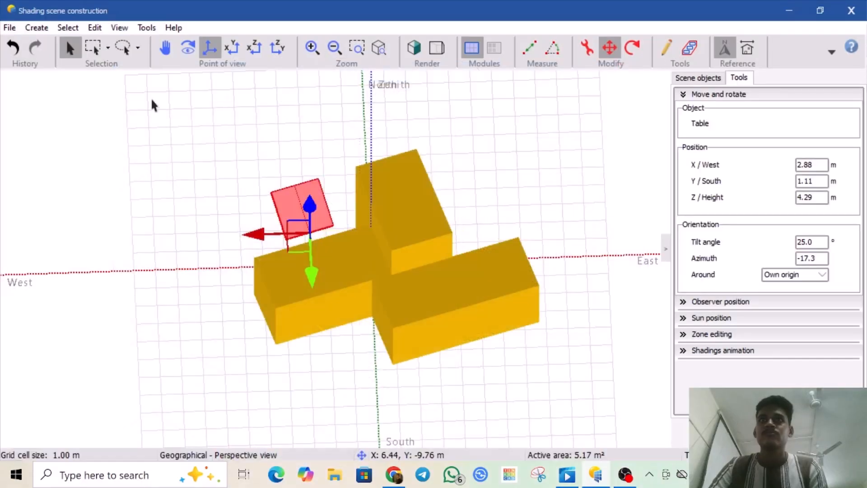
Step: Move the PV table in plan onto the western block, at about X 1.19 m and Y 3.72 m
{"action": "left_click", "coordinate": [229, 51]}
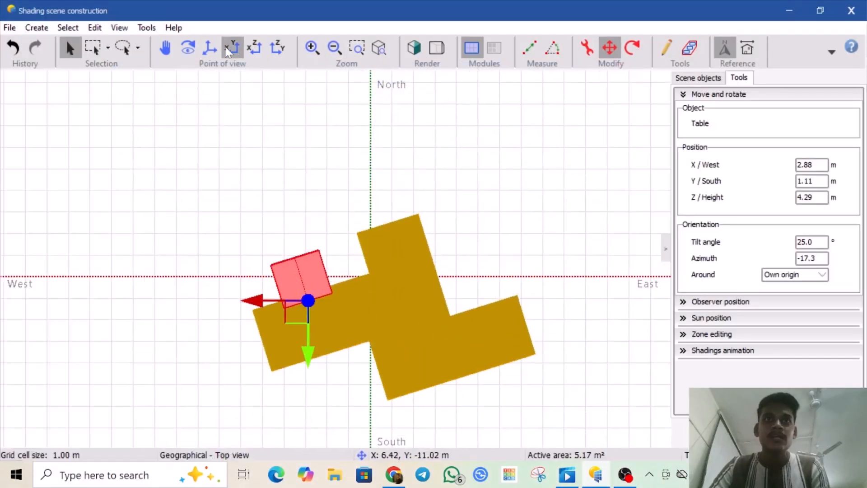
{"action": "left_click_drag", "start_coordinate": [298, 312], "coordinate": [333, 369]}
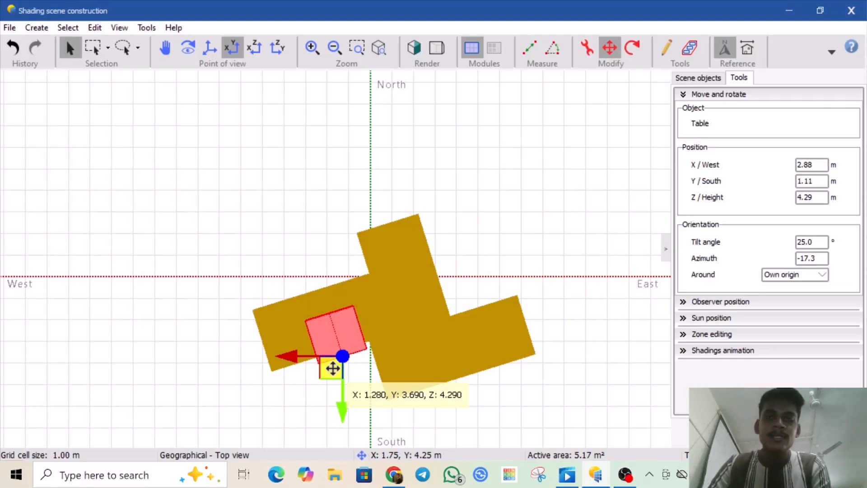
{"action": "left_click_drag", "start_coordinate": [333, 368], "coordinate": [334, 369]}
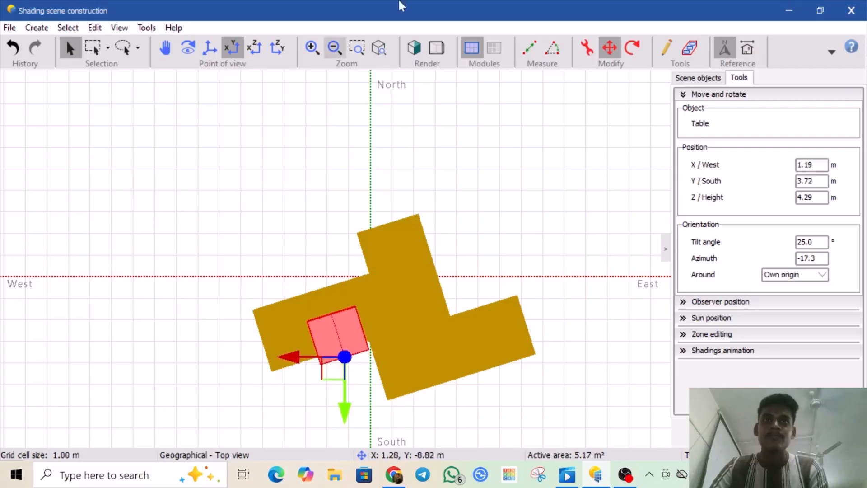
Step: Lower the PV table to a height of about 3.25 m, just above the western block's roof
{"action": "left_click", "coordinate": [219, 44]}
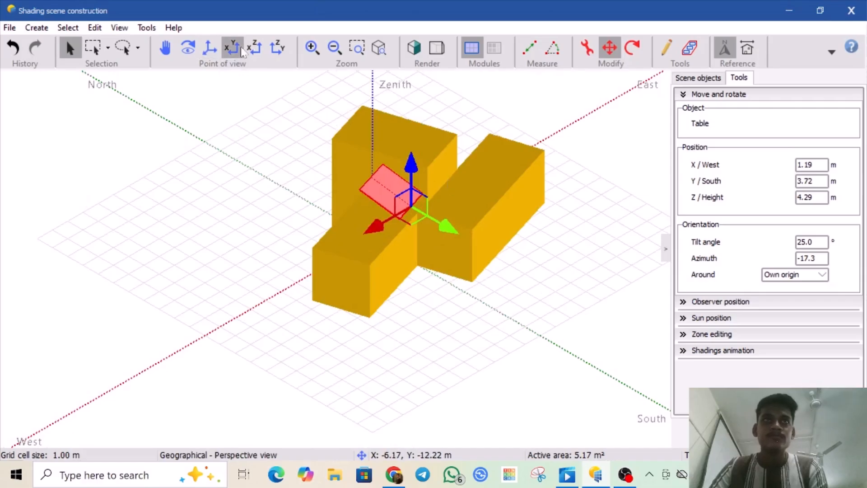
{"action": "left_click", "coordinate": [239, 47]}
{"action": "left_click", "coordinate": [272, 52]}
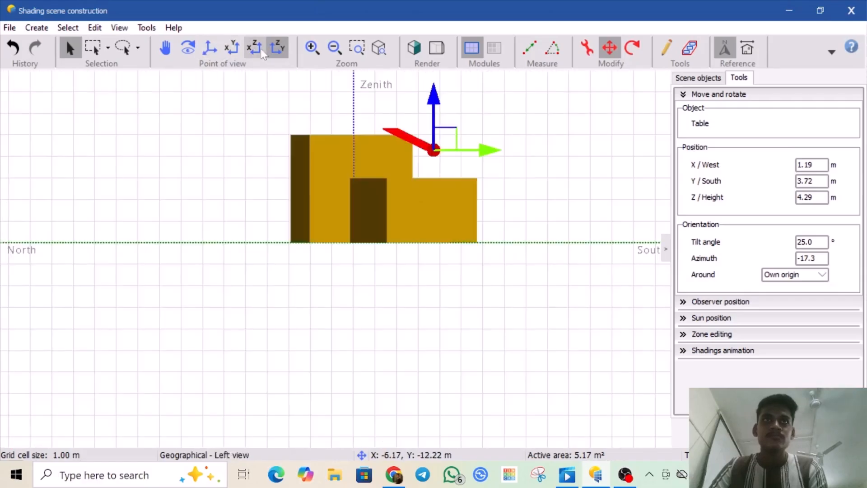
{"action": "left_click", "coordinate": [259, 52]}
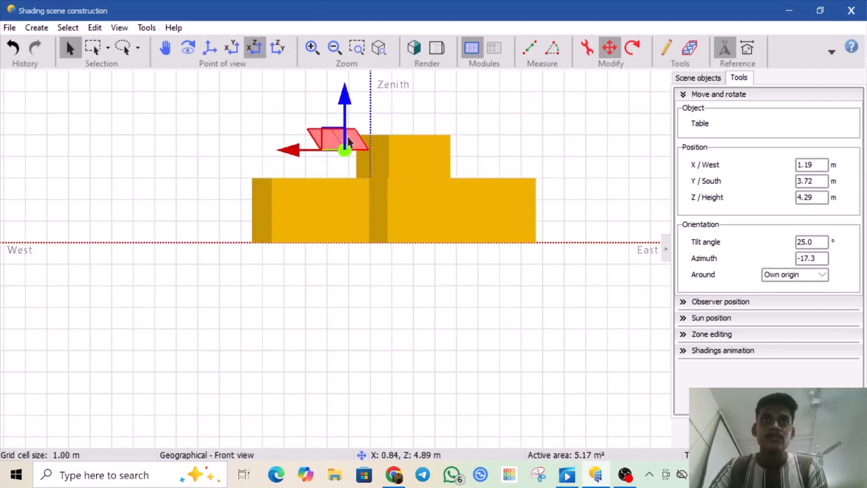
{"action": "left_click_drag", "start_coordinate": [345, 100], "coordinate": [346, 126]}
{"action": "scroll", "coordinate": [354, 180], "scroll_direction": "up", "scroll_amount": 2}
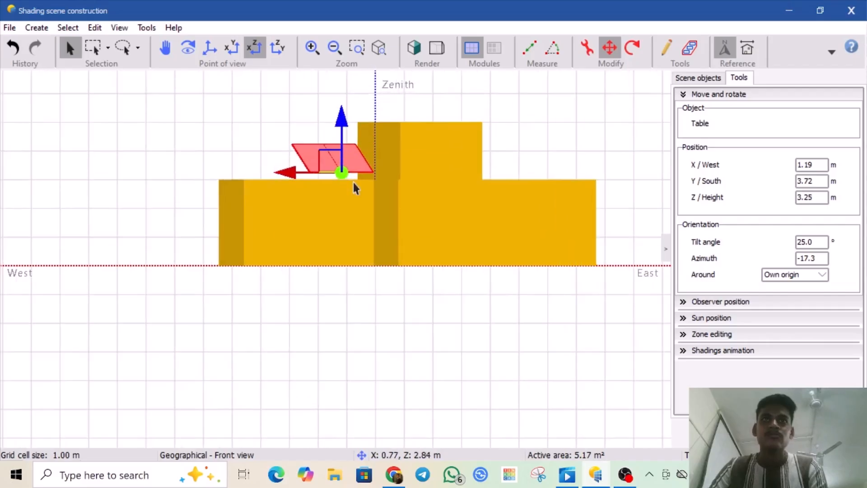
{"action": "scroll", "coordinate": [353, 181], "scroll_direction": "up", "scroll_amount": 3}
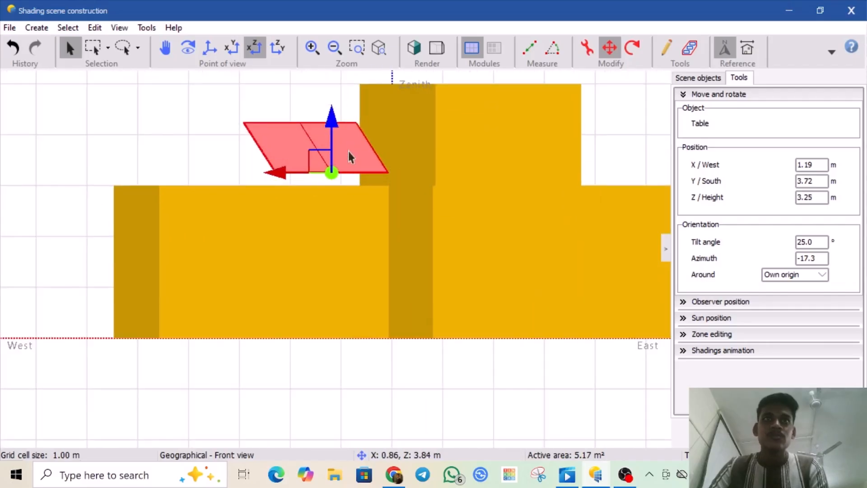
Step: Examine the table's placement from above and in perspective, compare it with the panel layout in the rooftop video, and return to PVsyst
{"action": "left_click", "coordinate": [232, 50]}
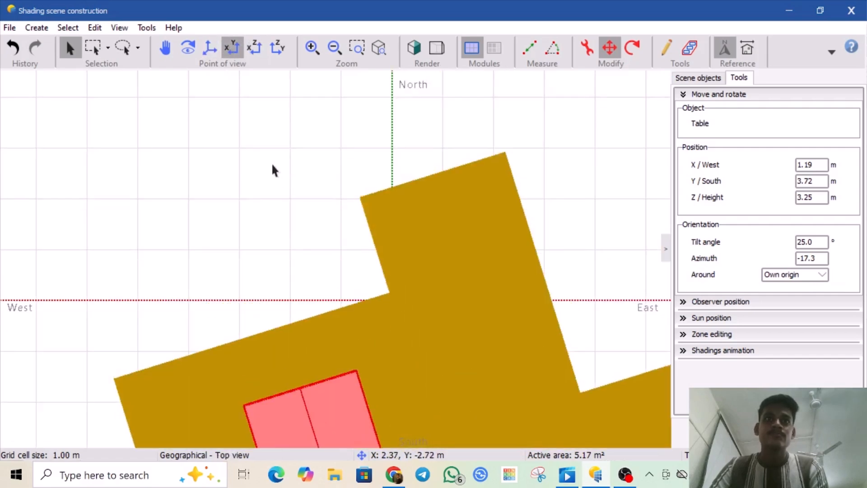
{"action": "left_click", "coordinate": [289, 161]}
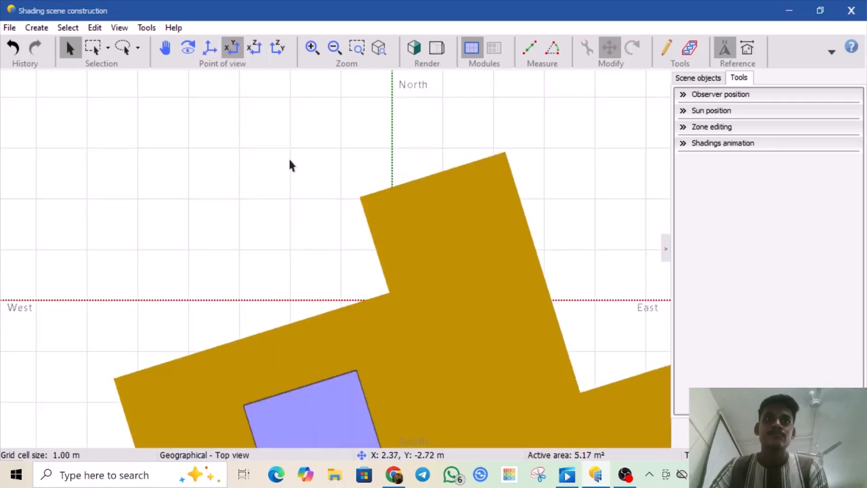
{"action": "left_click", "coordinate": [210, 47]}
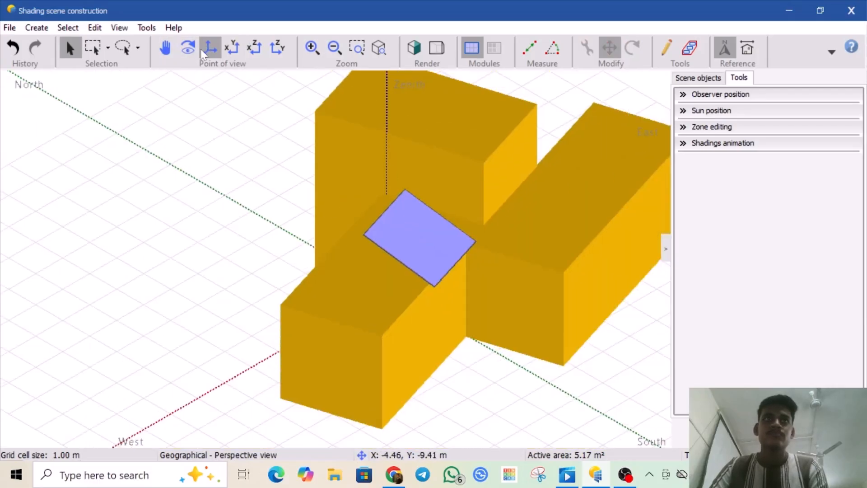
{"action": "left_click", "coordinate": [165, 46]}
{"action": "left_click_drag", "start_coordinate": [472, 360], "coordinate": [353, 362]}
{"action": "left_click", "coordinate": [188, 47]}
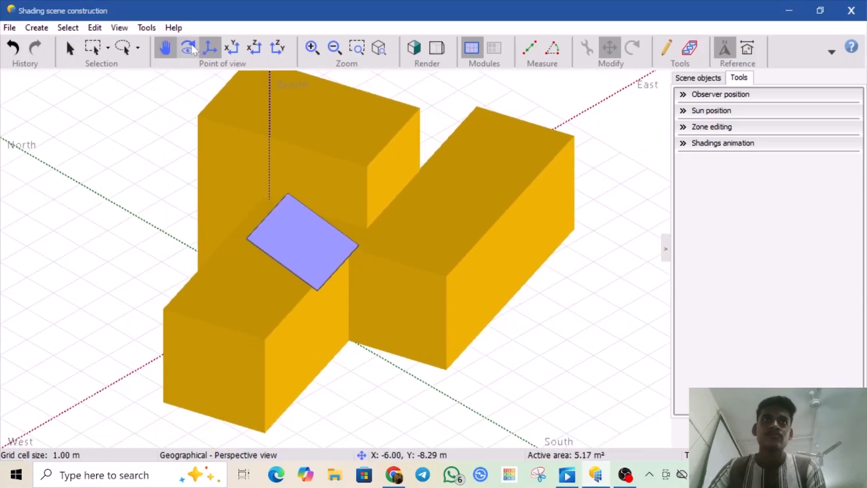
{"action": "left_click_drag", "start_coordinate": [552, 267], "coordinate": [389, 387]}
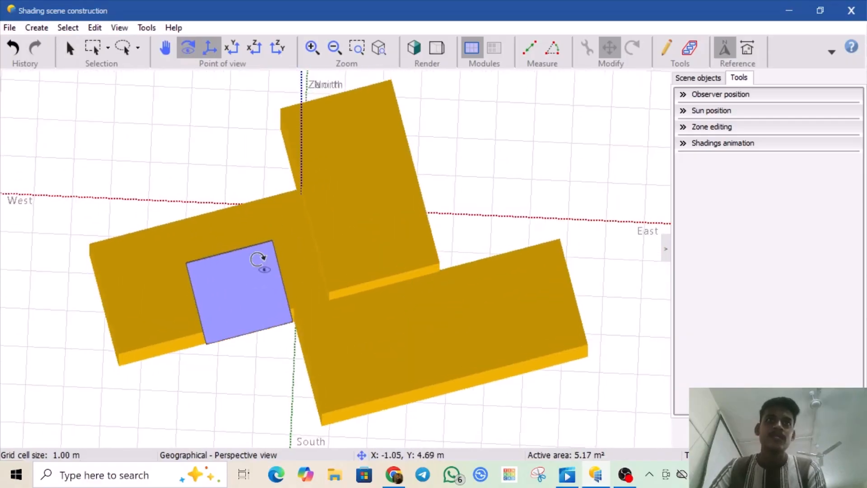
{"action": "left_click", "coordinate": [567, 475]}
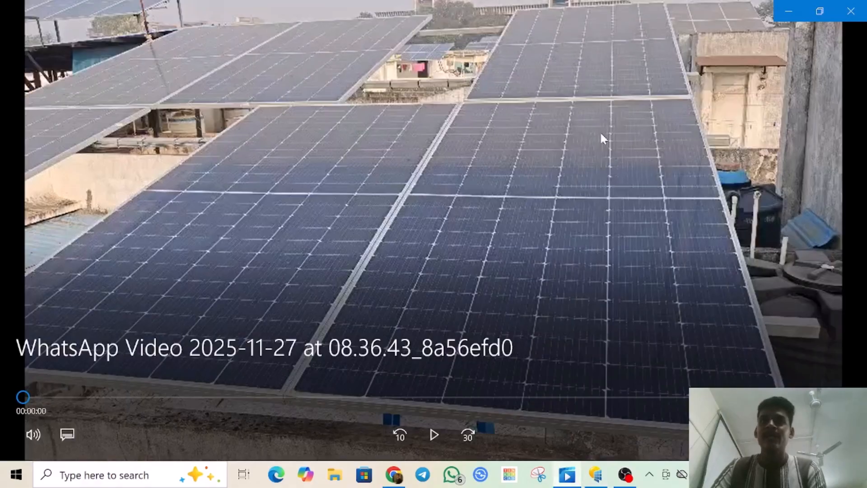
{"action": "left_click", "coordinate": [596, 476]}
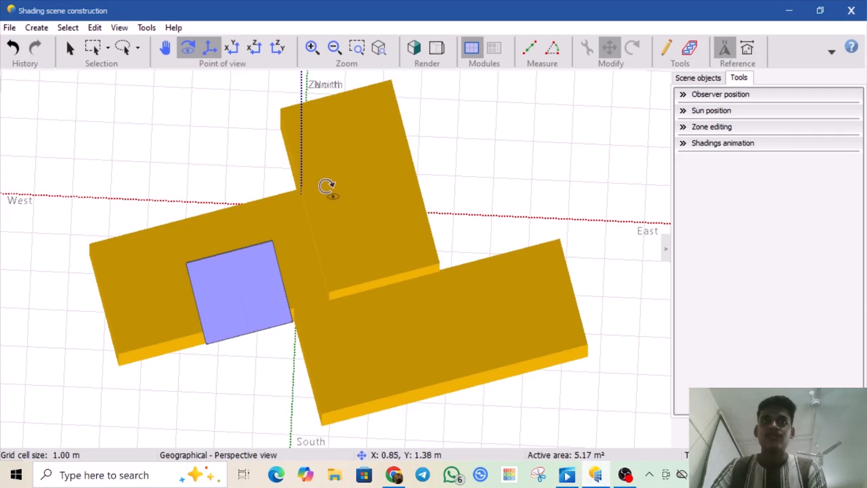
Step: Create a second single PV table with a tilt of 25° and an azimuth of -17.3°
{"action": "left_click", "coordinate": [46, 28]}
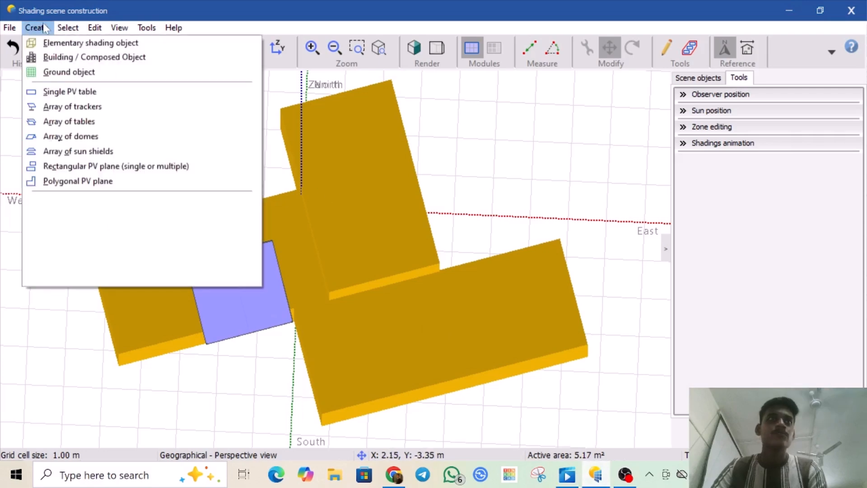
{"action": "left_click", "coordinate": [68, 27]}
{"action": "mouse_move", "coordinate": [37, 28]}
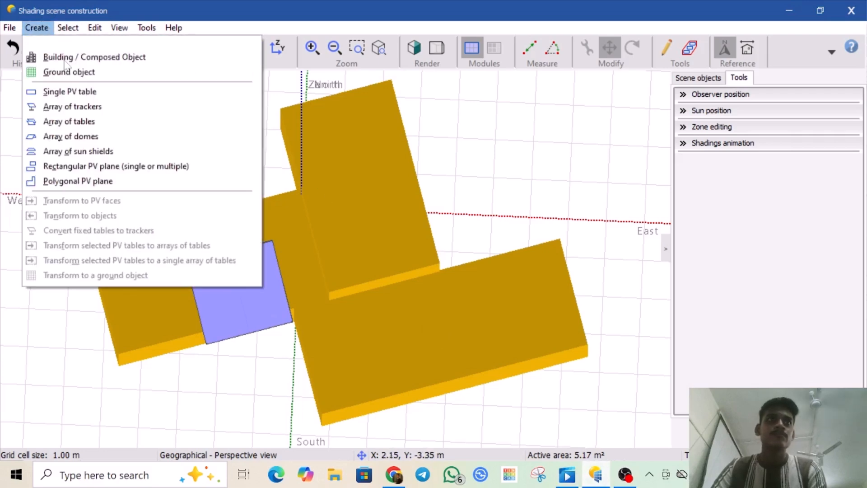
{"action": "key", "text": "Escape"}
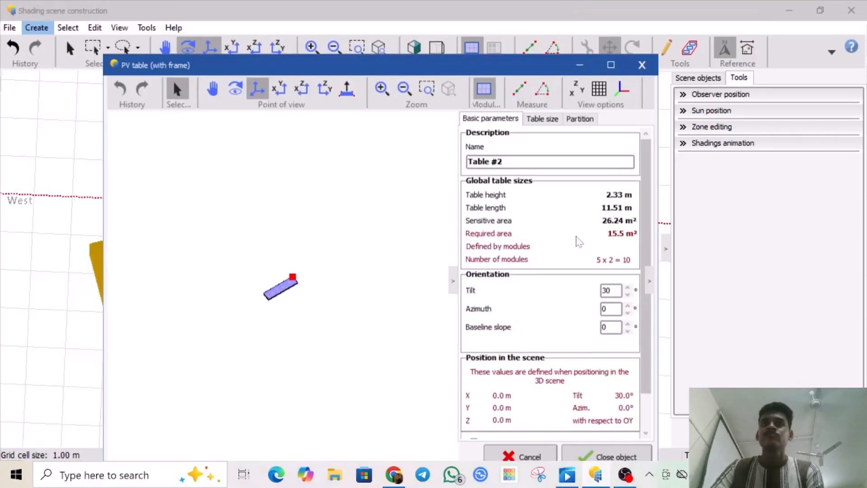
{"action": "left_click", "coordinate": [610, 291]}
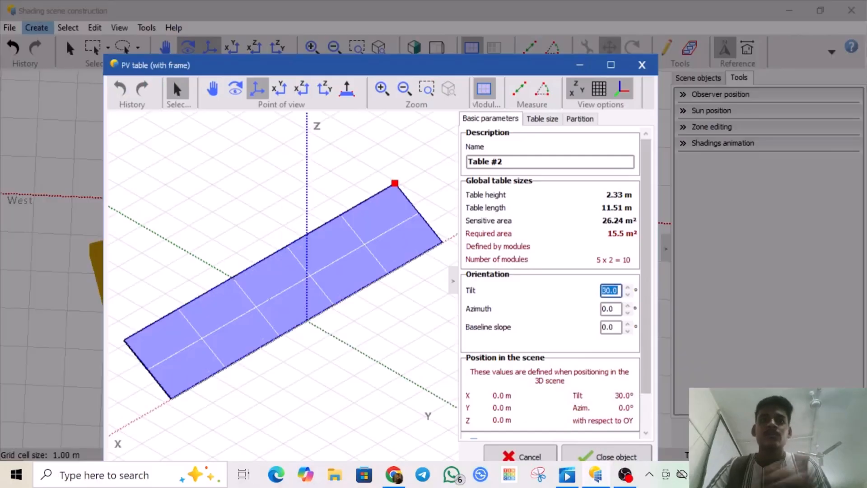
{"action": "type", "text": "25"}
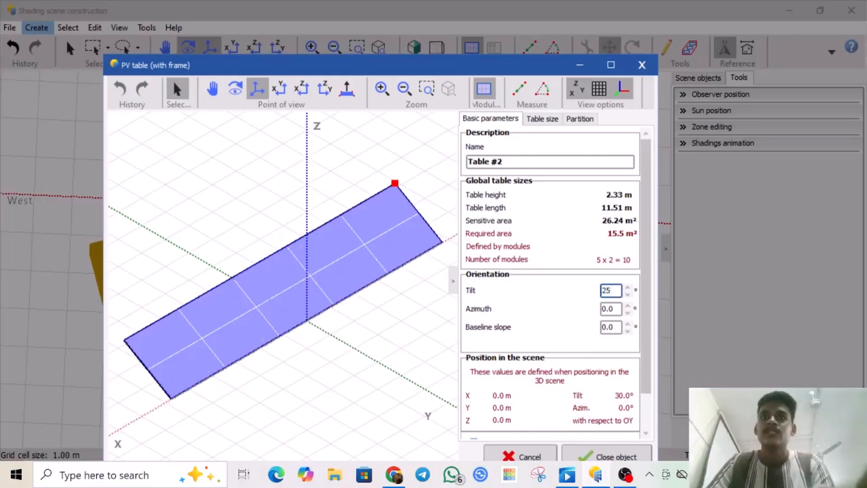
{"action": "key", "text": "Tab"}
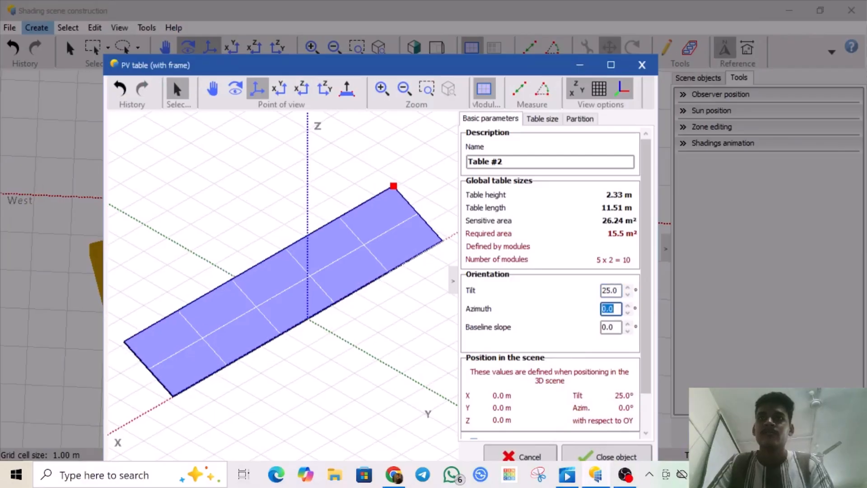
{"action": "type", "text": "-17.3"}
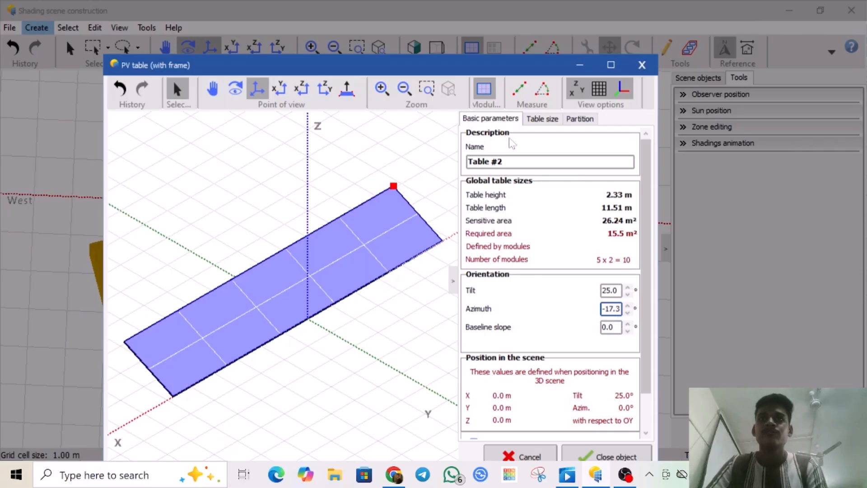
Step: Size the second table to 1 module in length and 1 in height, portrait orientation, and insert it into the scene
{"action": "left_click", "coordinate": [542, 119]}
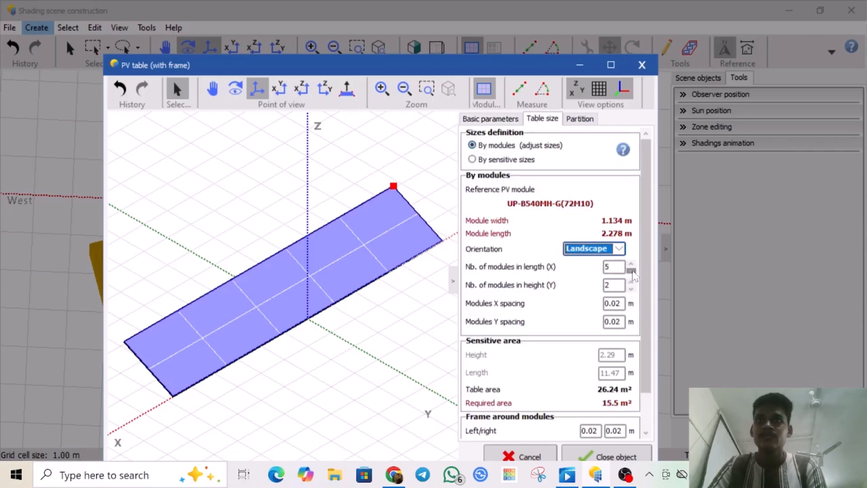
{"action": "left_click", "coordinate": [632, 270]}
{"action": "left_click", "coordinate": [631, 271]}
{"action": "left_click", "coordinate": [632, 270]}
{"action": "left_click", "coordinate": [631, 270]}
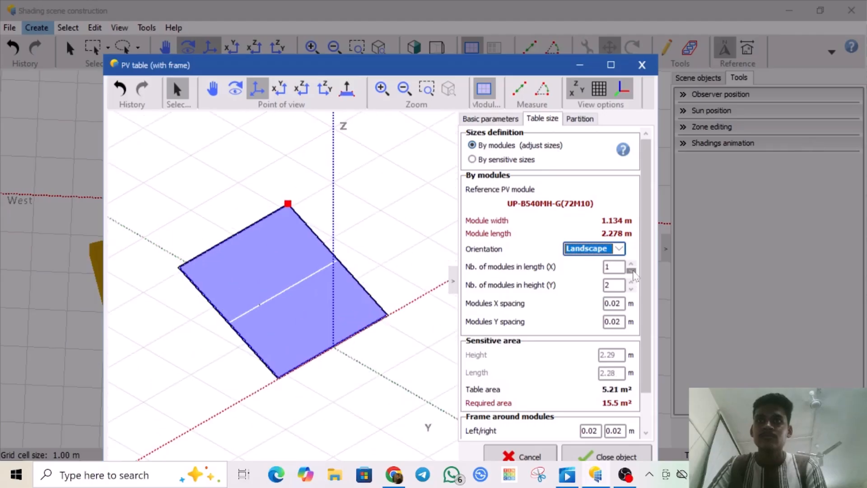
{"action": "left_click", "coordinate": [631, 289]}
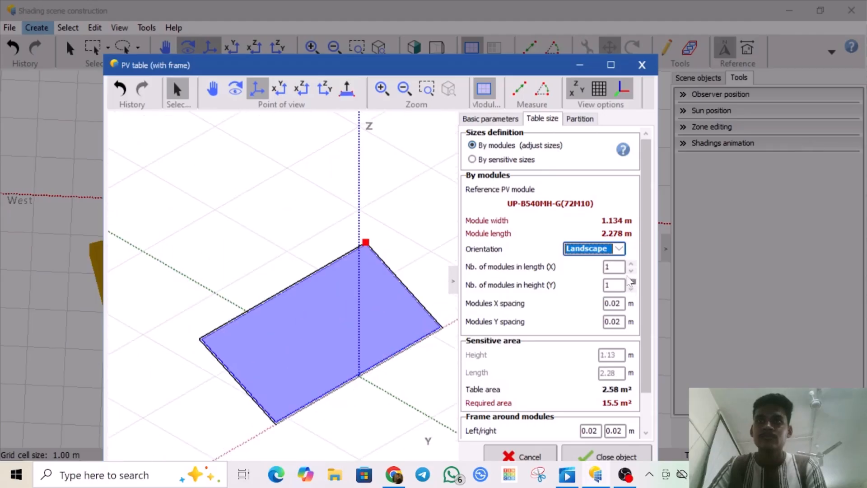
{"action": "left_click", "coordinate": [617, 249]}
{"action": "left_click", "coordinate": [585, 269]}
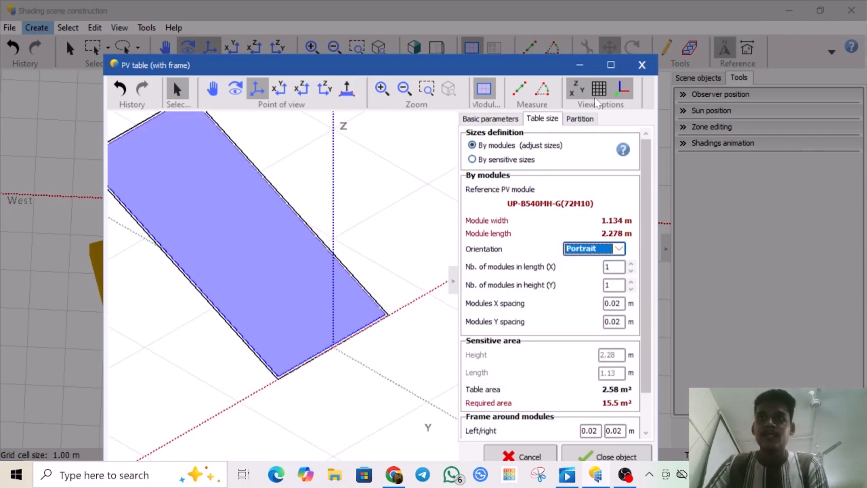
{"action": "left_click", "coordinate": [639, 459]}
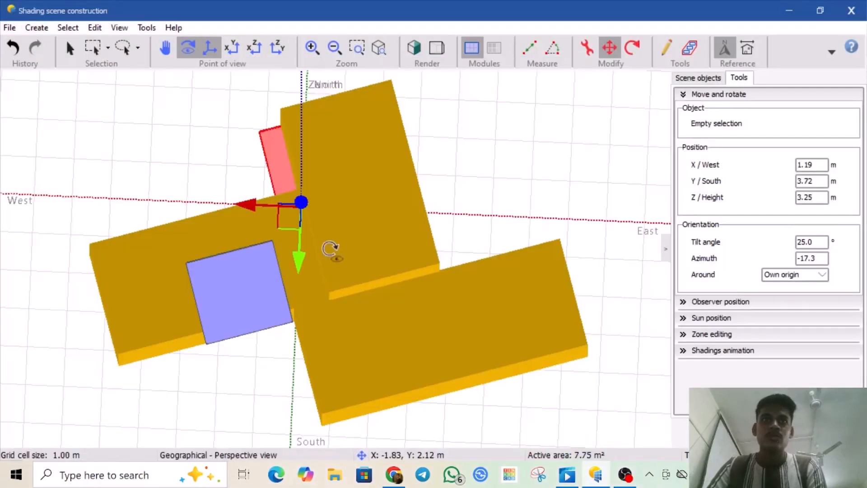
Step: Raise the second table to about 4.40 m and move it over the western block to about X 1.27 m, Y 1.53 m, against the first table
{"action": "left_click_drag", "start_coordinate": [289, 219], "coordinate": [233, 226]}
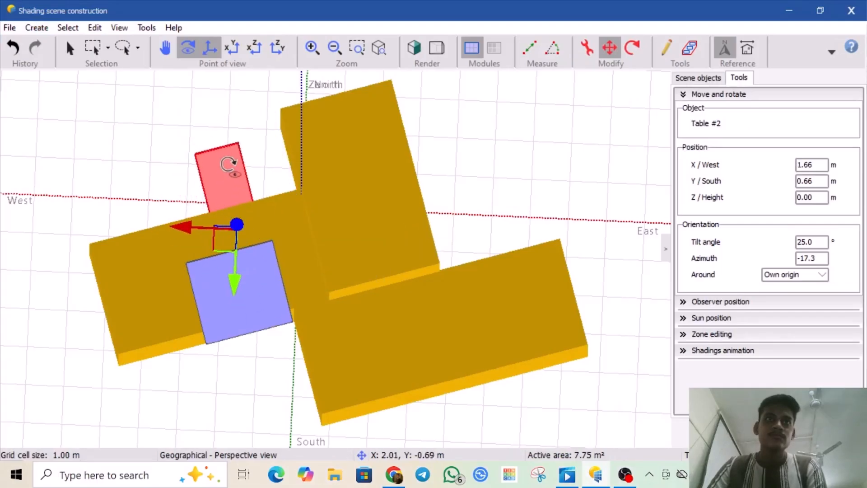
{"action": "left_click", "coordinate": [236, 51]}
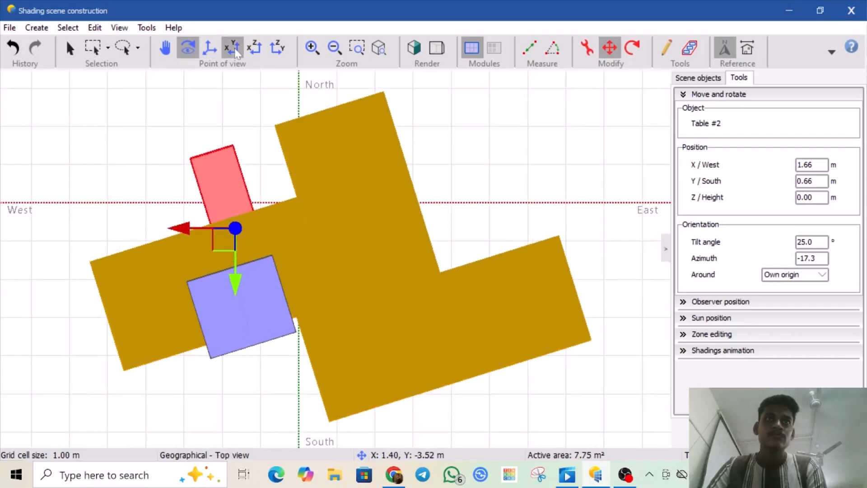
{"action": "left_click", "coordinate": [254, 48]}
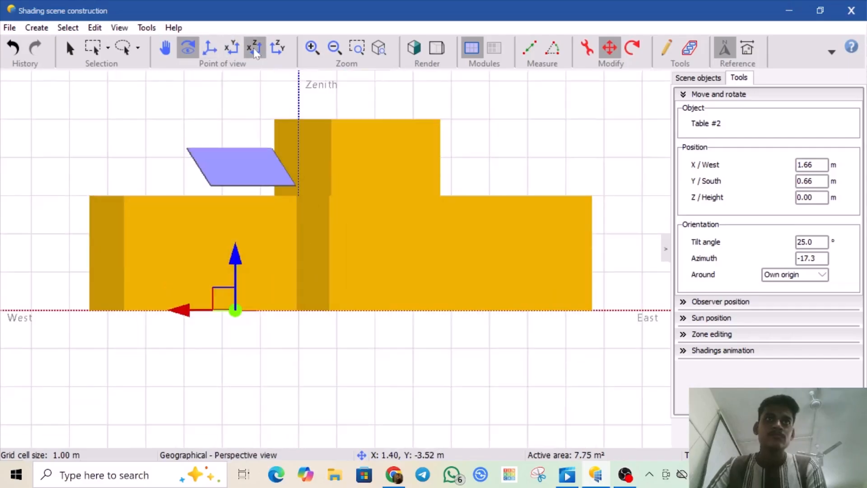
{"action": "left_click_drag", "start_coordinate": [236, 259], "coordinate": [274, 92]}
{"action": "left_click", "coordinate": [238, 52]}
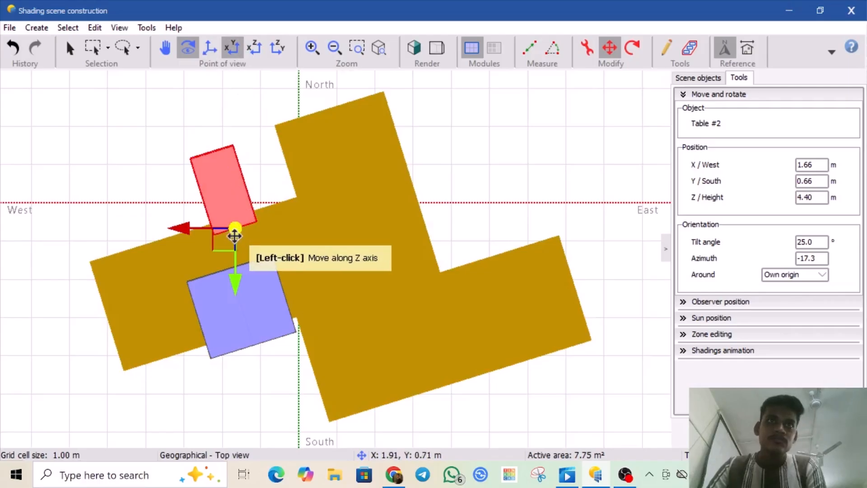
{"action": "left_click_drag", "start_coordinate": [226, 240], "coordinate": [242, 272]}
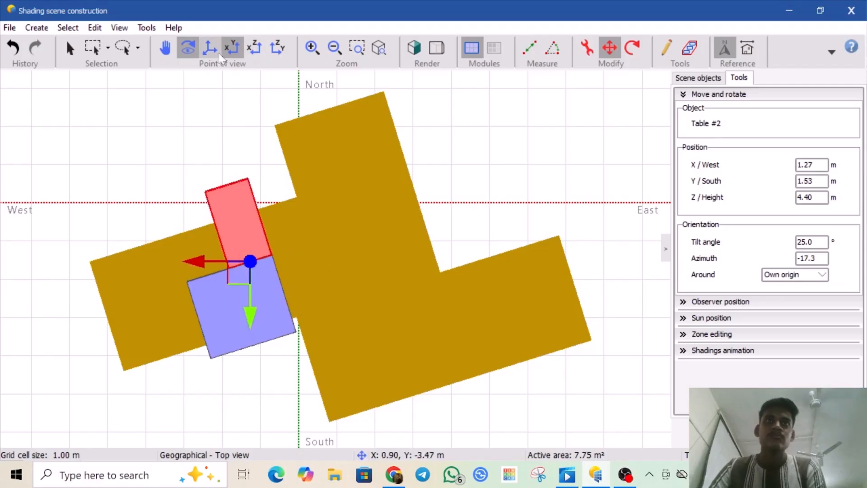
Step: Lower the second table to a height of about 4.25 m so its lower edge meets the first table's upper edge
{"action": "left_click", "coordinate": [255, 48]}
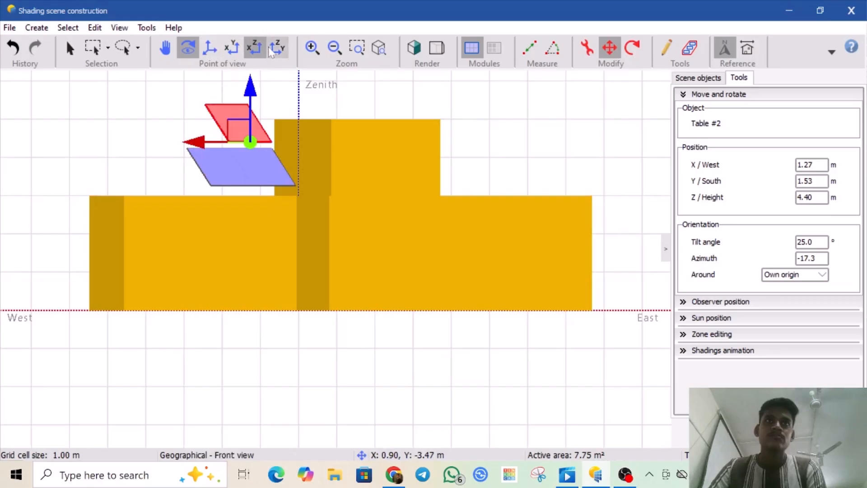
{"action": "left_click_drag", "start_coordinate": [248, 88], "coordinate": [251, 91]}
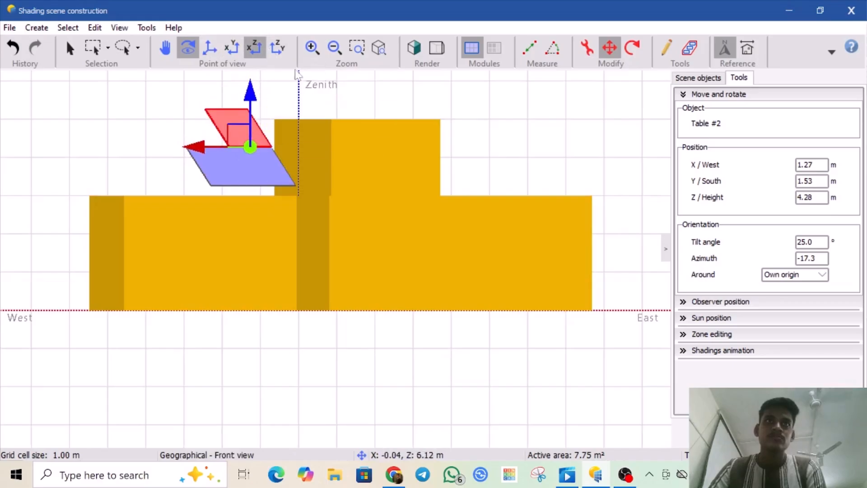
{"action": "left_click", "coordinate": [278, 48]}
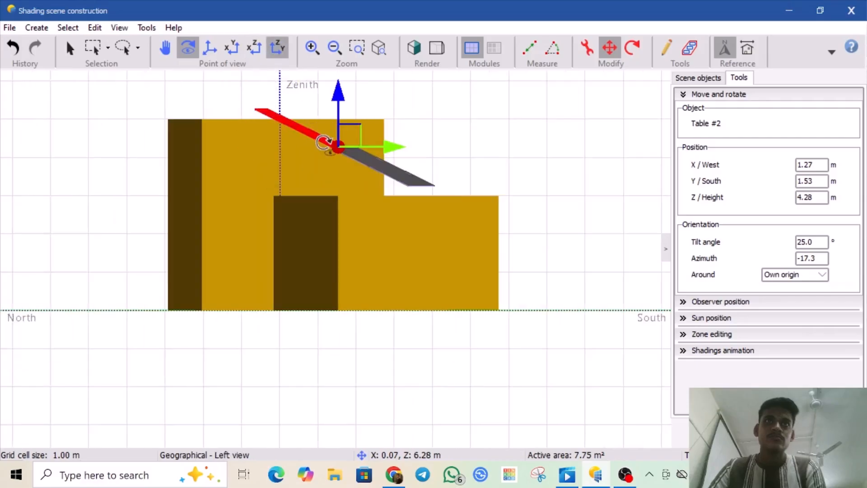
{"action": "scroll", "coordinate": [352, 162], "scroll_direction": "up", "scroll_amount": 4}
{"action": "scroll", "coordinate": [352, 163], "scroll_direction": "up", "scroll_amount": 2}
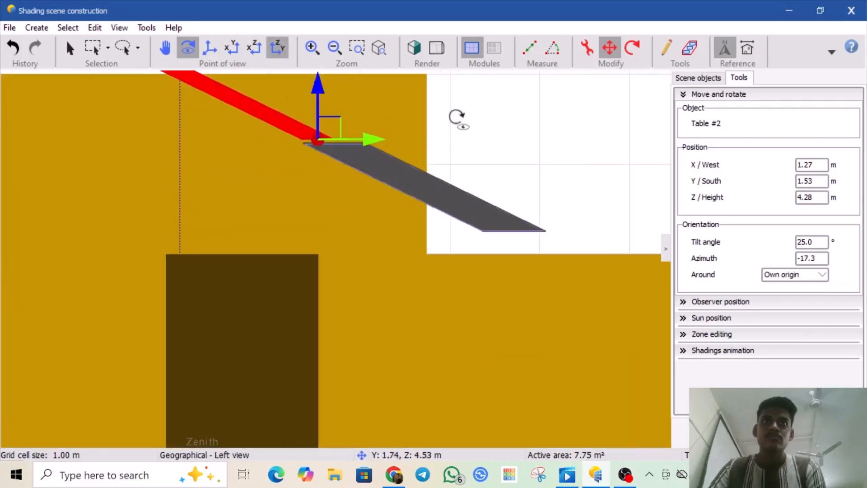
{"action": "left_click_drag", "start_coordinate": [434, 170], "coordinate": [378, 144]}
{"action": "left_click_drag", "start_coordinate": [250, 92], "coordinate": [251, 95]}
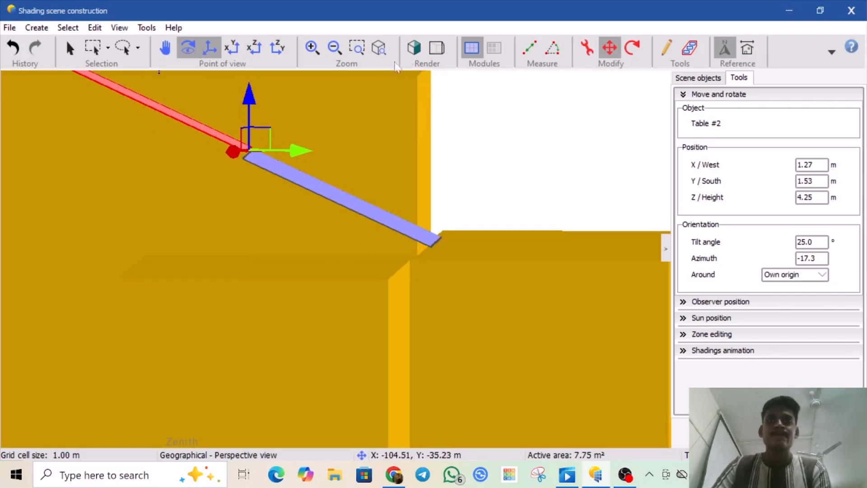
Step: Examine both tables in perspective and from above, compare them with the panel layout in the rooftop video, and return to PVsyst
{"action": "left_click", "coordinate": [216, 51]}
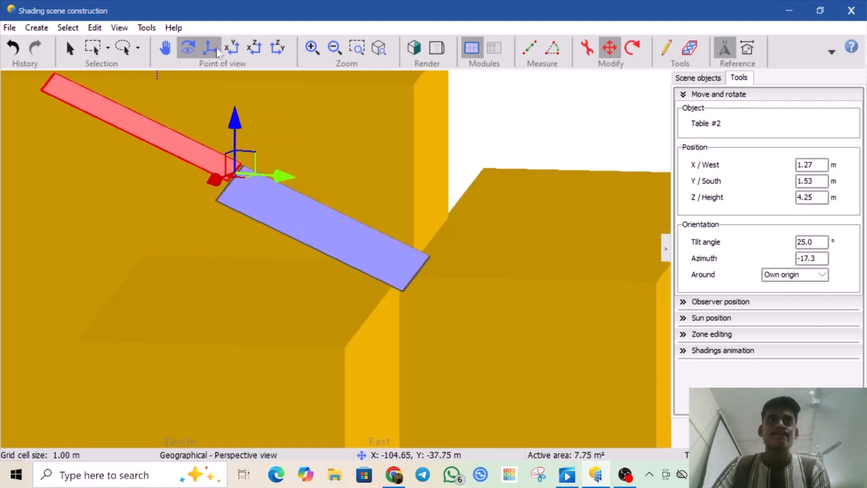
{"action": "scroll", "coordinate": [261, 102], "scroll_direction": "down", "scroll_amount": 3}
{"action": "scroll", "coordinate": [258, 112], "scroll_direction": "down", "scroll_amount": 2}
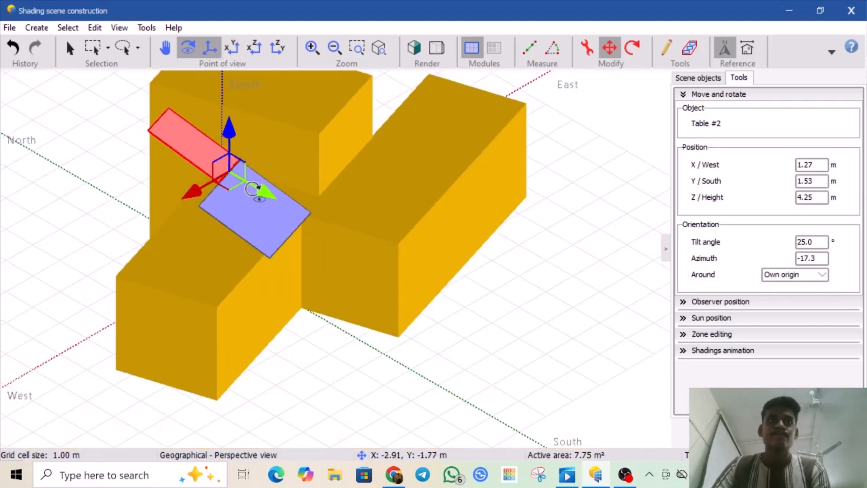
{"action": "left_click", "coordinate": [242, 51]}
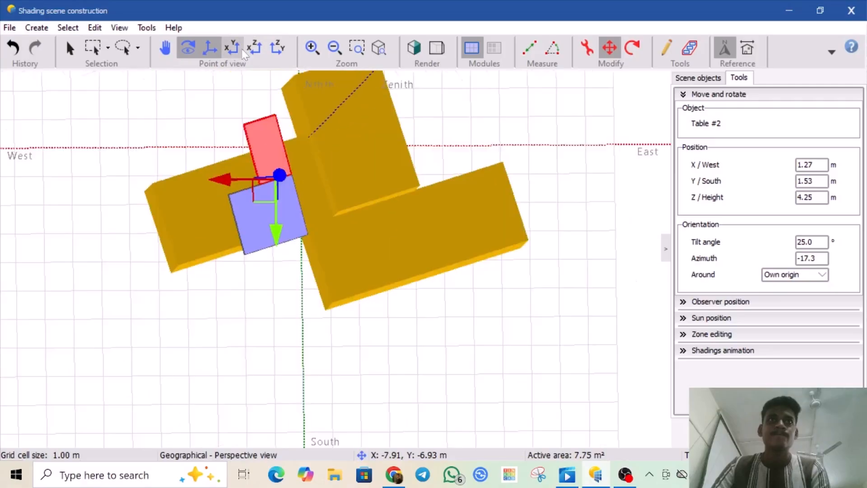
{"action": "left_click", "coordinate": [581, 477]}
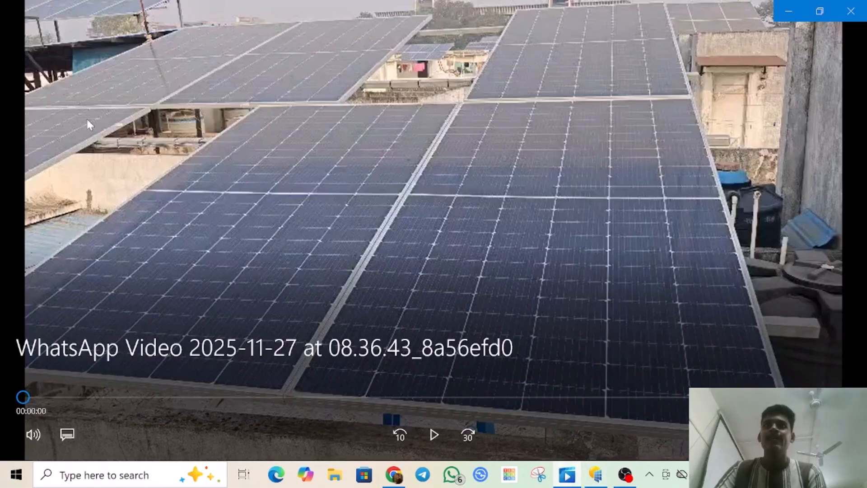
{"action": "left_click", "coordinate": [596, 478]}
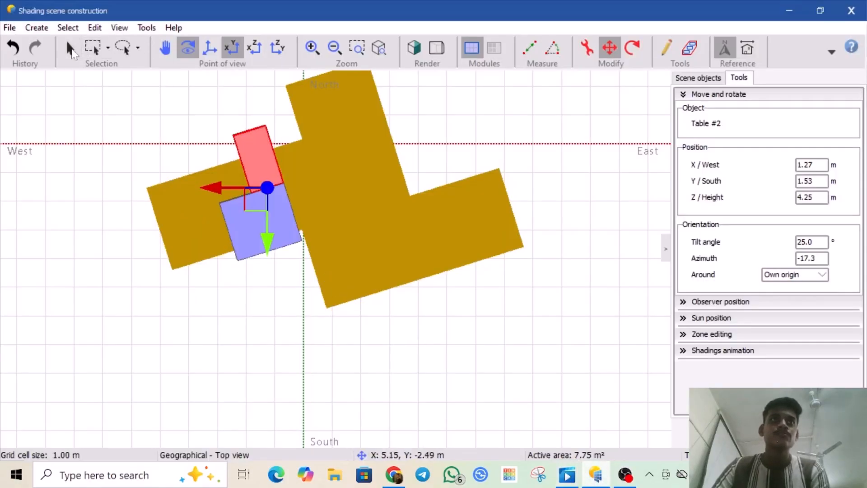
Step: Replay the start of the rooftop video for reference, then in PVsyst move the western block to about X -0.75 m, Y -0.39 m
{"action": "left_click", "coordinate": [71, 51]}
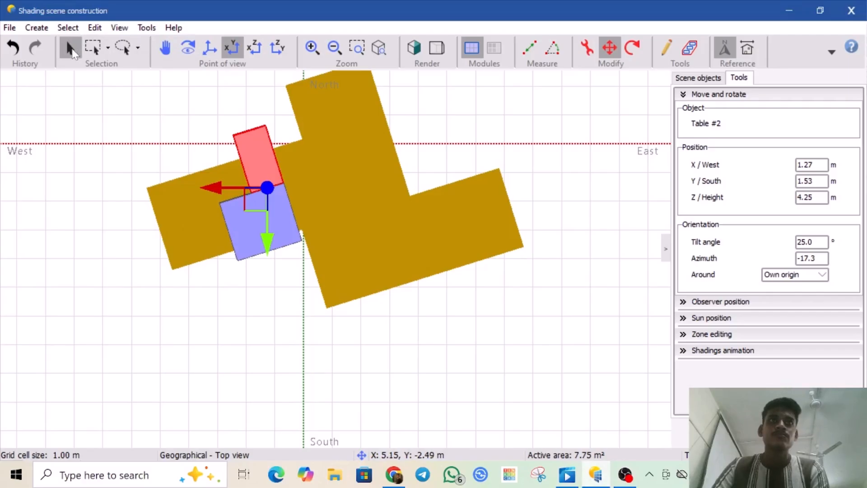
{"action": "left_click", "coordinate": [206, 219]}
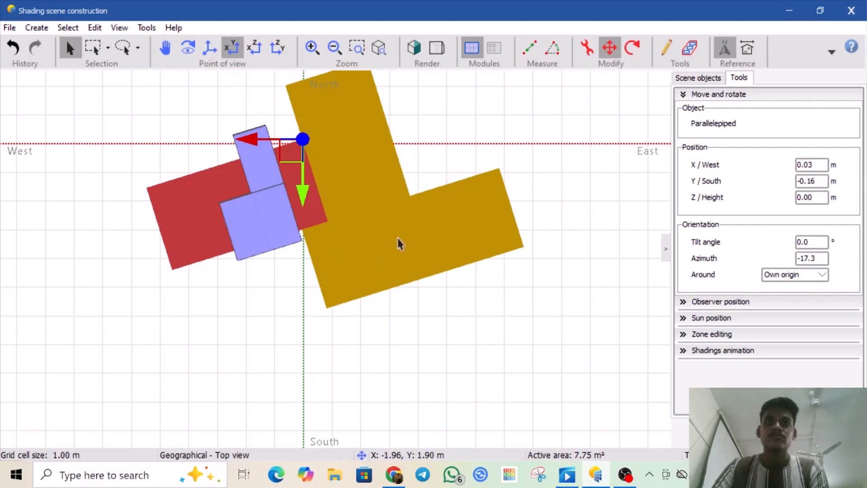
{"action": "left_click", "coordinate": [364, 176]}
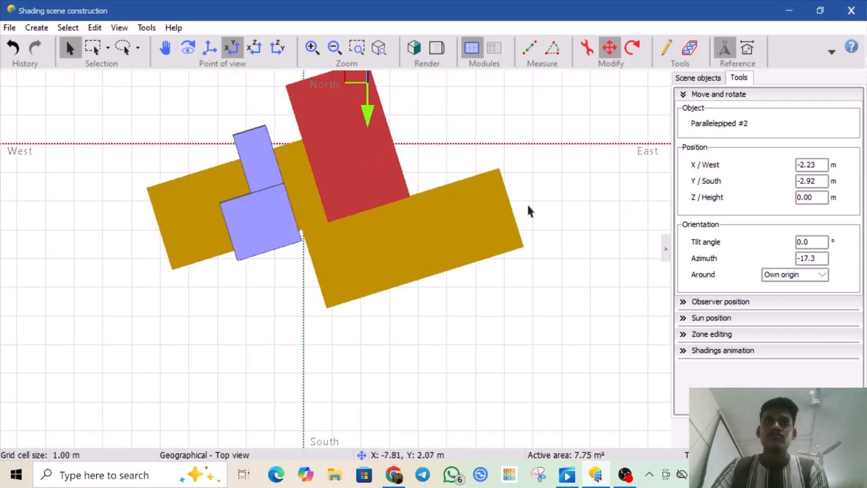
{"action": "left_click", "coordinate": [189, 193]}
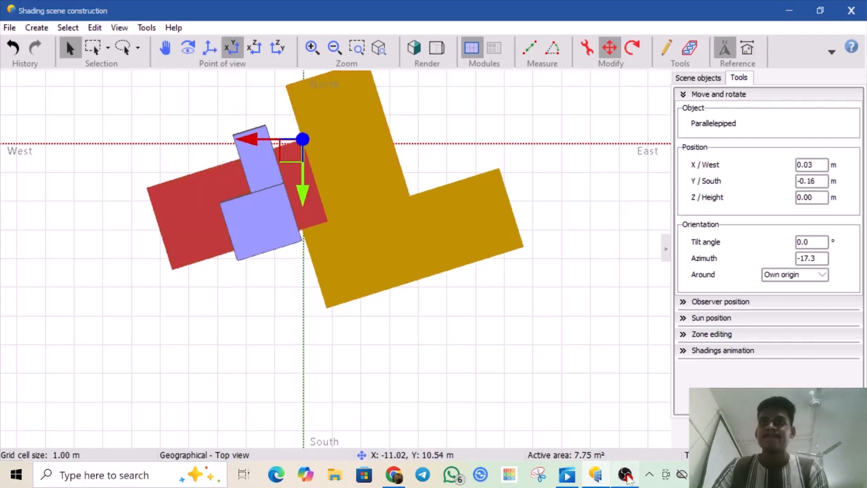
{"action": "left_click", "coordinate": [568, 475]}
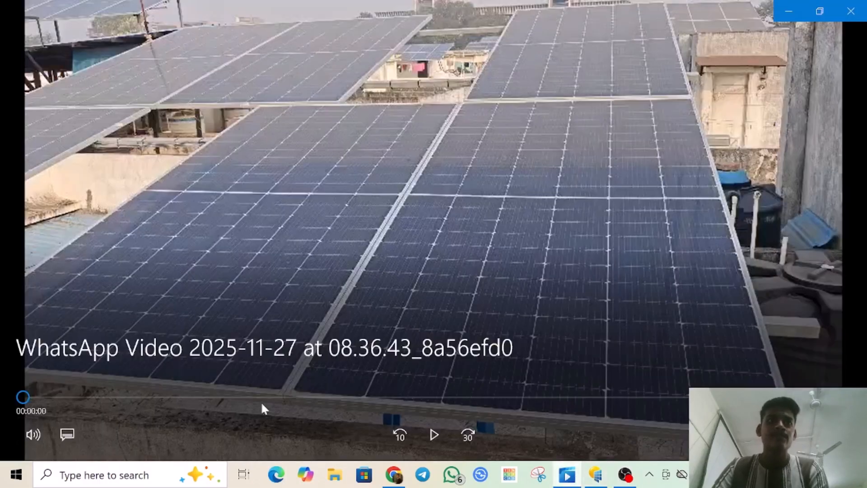
{"action": "left_click", "coordinate": [434, 444]}
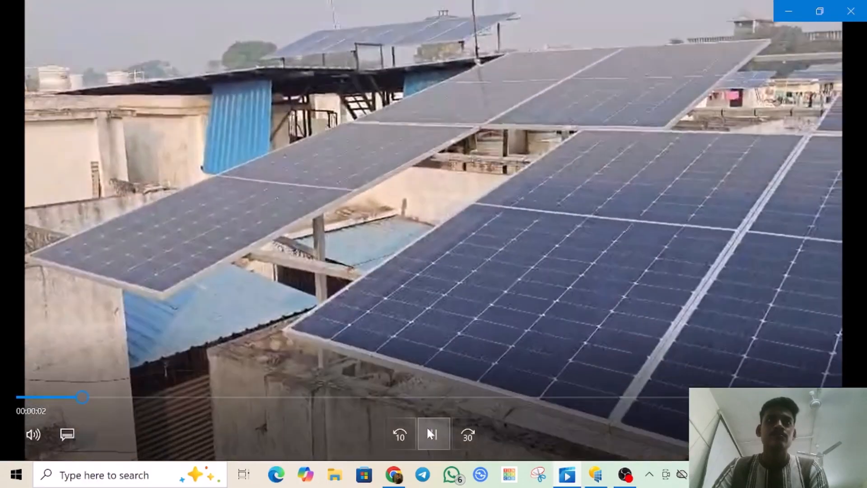
{"action": "left_click", "coordinate": [432, 434]}
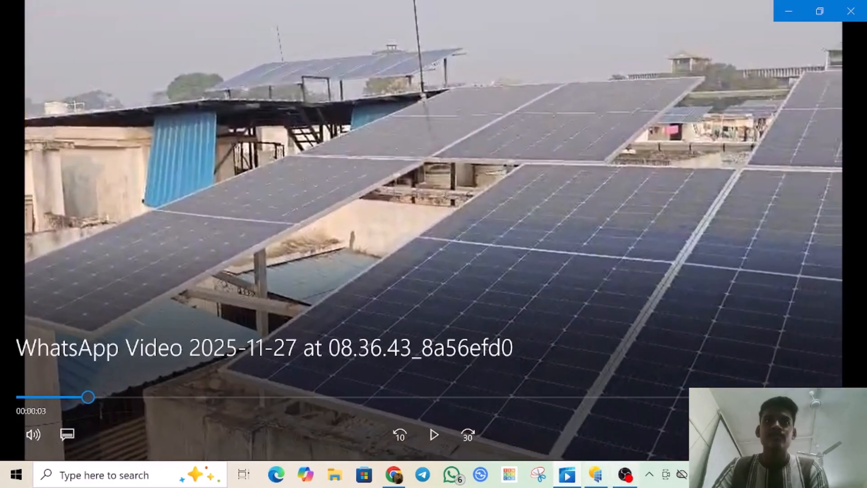
{"action": "left_click", "coordinate": [596, 474]}
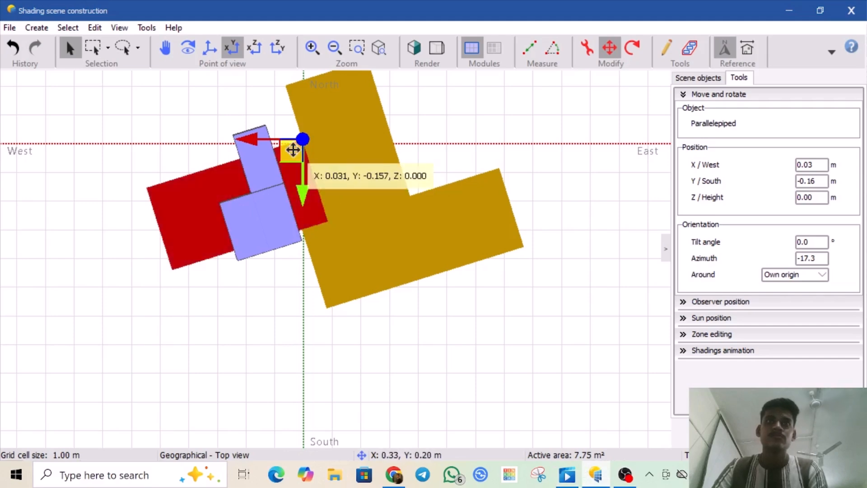
{"action": "left_click_drag", "start_coordinate": [293, 149], "coordinate": [316, 143]}
{"action": "left_click", "coordinate": [449, 141]}
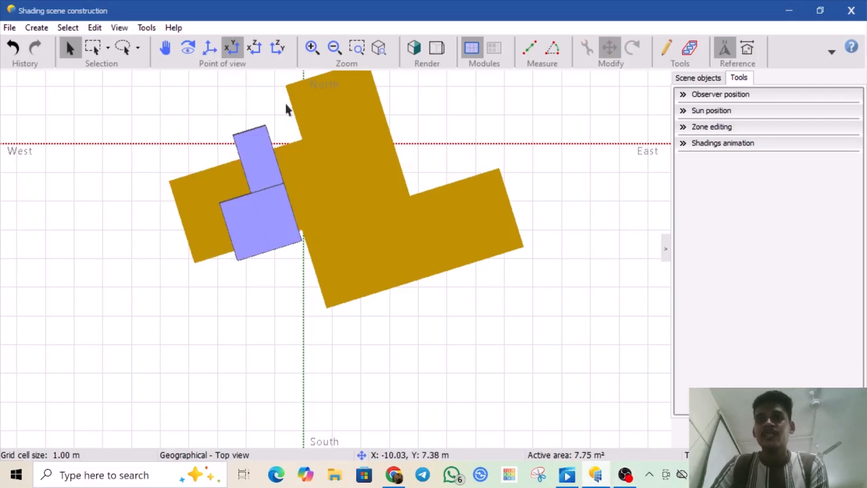
Step: Create a third single PV table with a tilt of 25° and an azimuth of -17.3°
{"action": "left_click", "coordinate": [36, 28]}
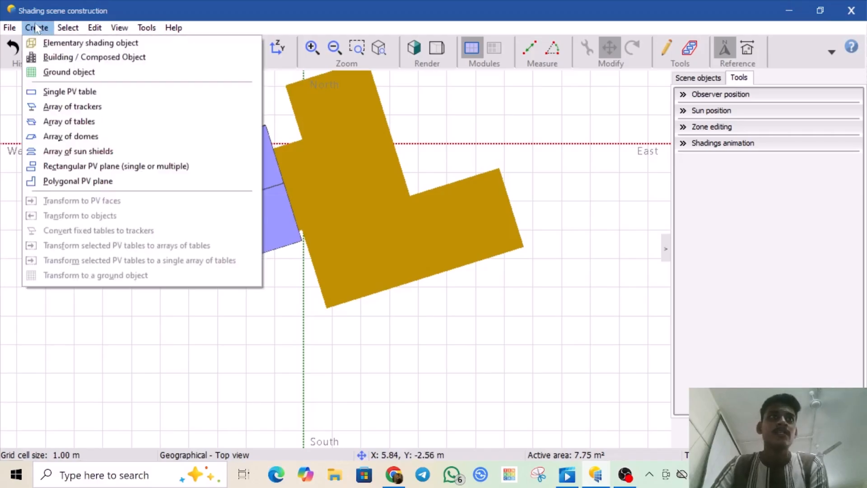
{"action": "left_click", "coordinate": [83, 92]}
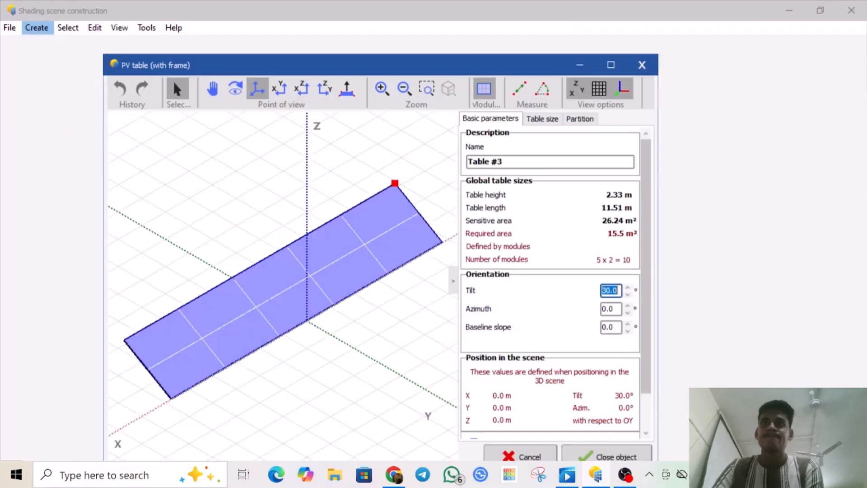
{"action": "type", "text": "25"}
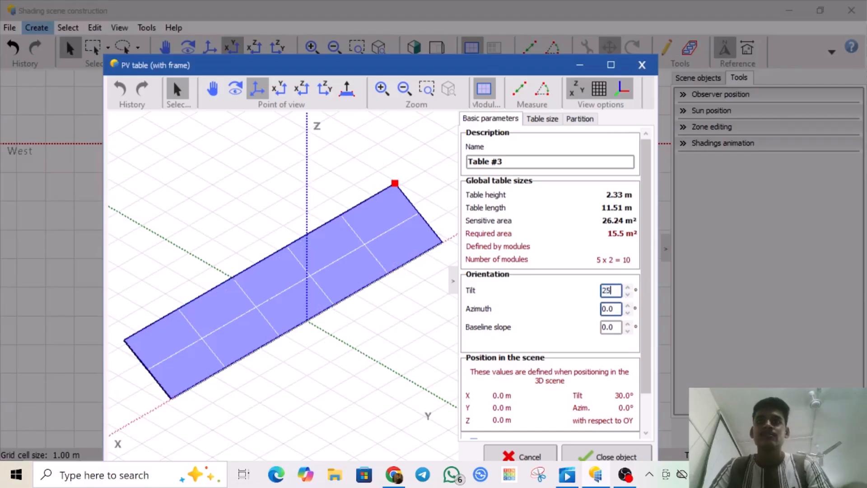
{"action": "key", "text": "Tab"}
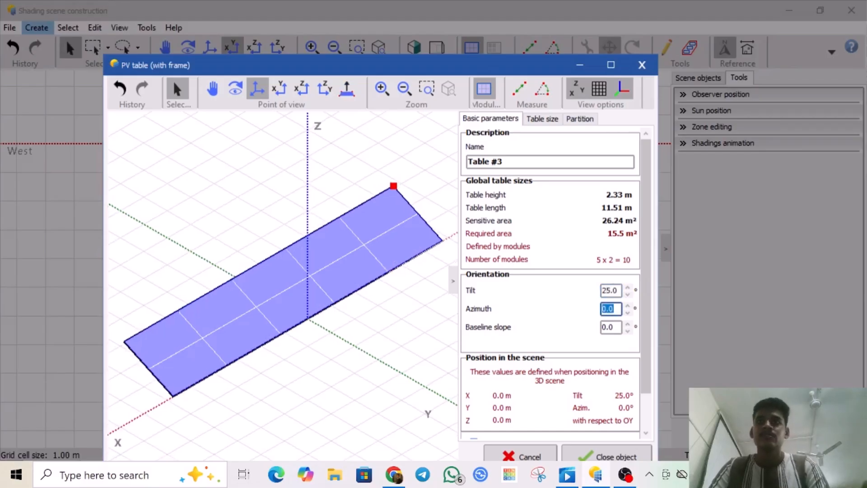
{"action": "type", "text": "-17.3"}
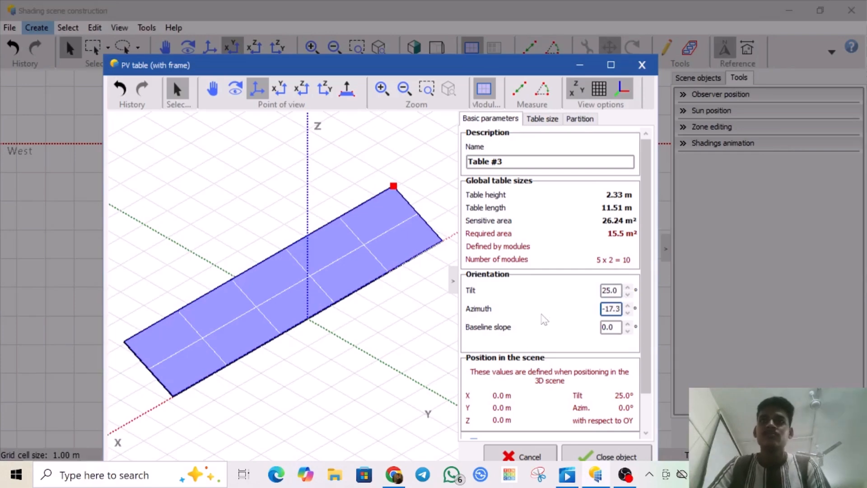
Step: Size the third table to 1 module in length and 1 in height, portrait orientation, and insert it into the scene
{"action": "left_click", "coordinate": [555, 123]}
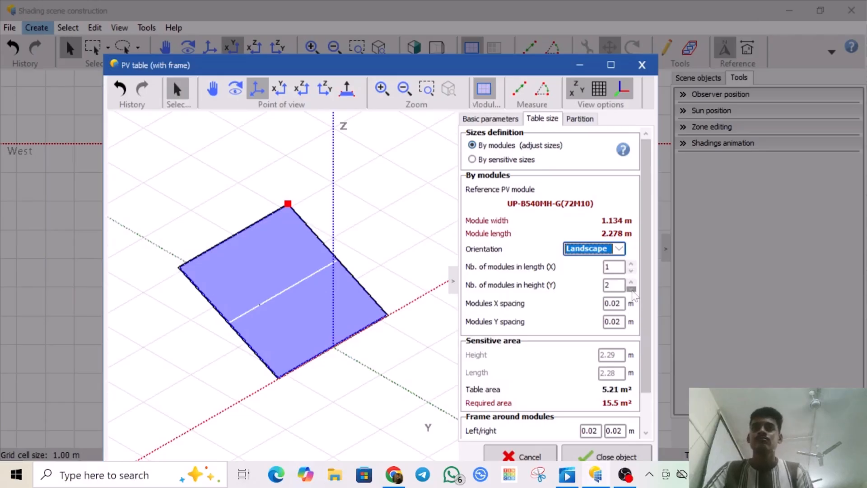
{"action": "left_click", "coordinate": [631, 289]}
{"action": "left_click", "coordinate": [618, 248]}
{"action": "left_click", "coordinate": [584, 266]}
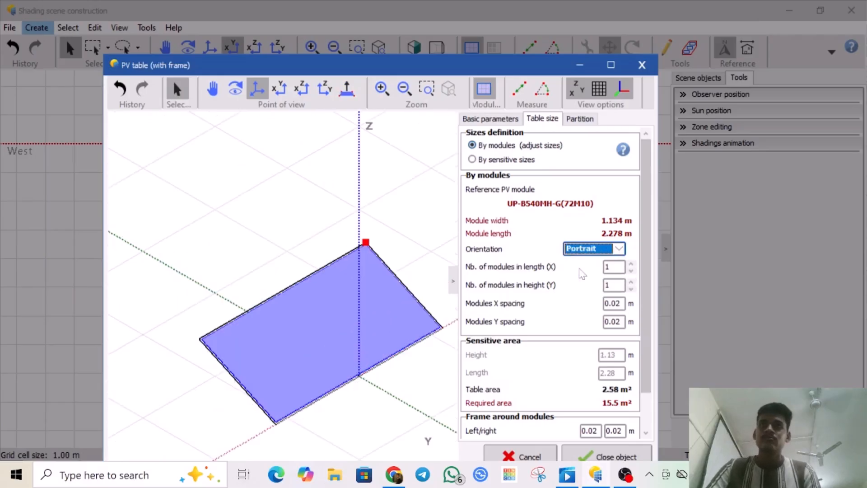
{"action": "left_click", "coordinate": [607, 457]}
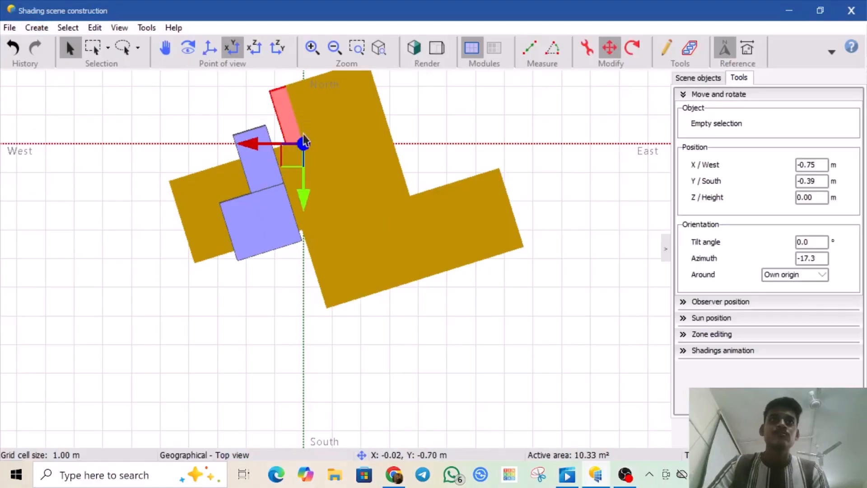
Step: Position the third table just west of the first table at about X 3.06 m, Y 0.35 m, raised to a height of about 3.43 m
{"action": "left_click_drag", "start_coordinate": [291, 155], "coordinate": [187, 165]}
{"action": "left_click", "coordinate": [255, 49]}
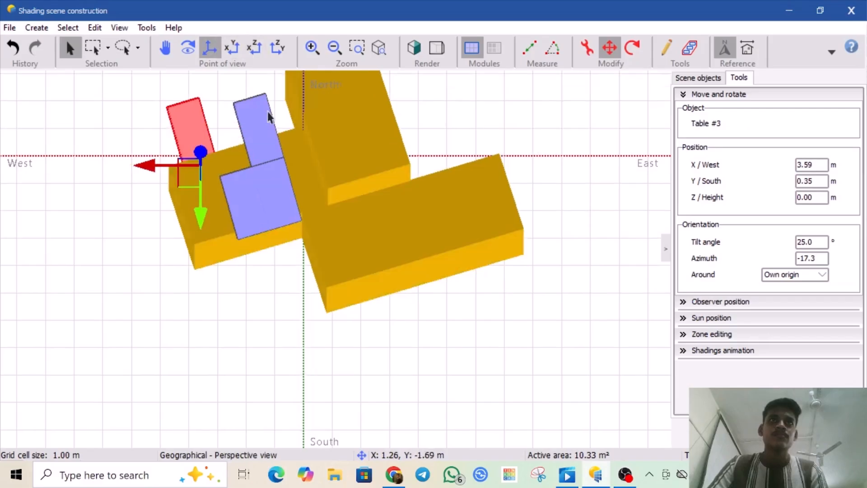
{"action": "left_click_drag", "start_coordinate": [197, 226], "coordinate": [184, 170]}
{"action": "scroll", "coordinate": [185, 171], "scroll_direction": "up", "scroll_amount": 1}
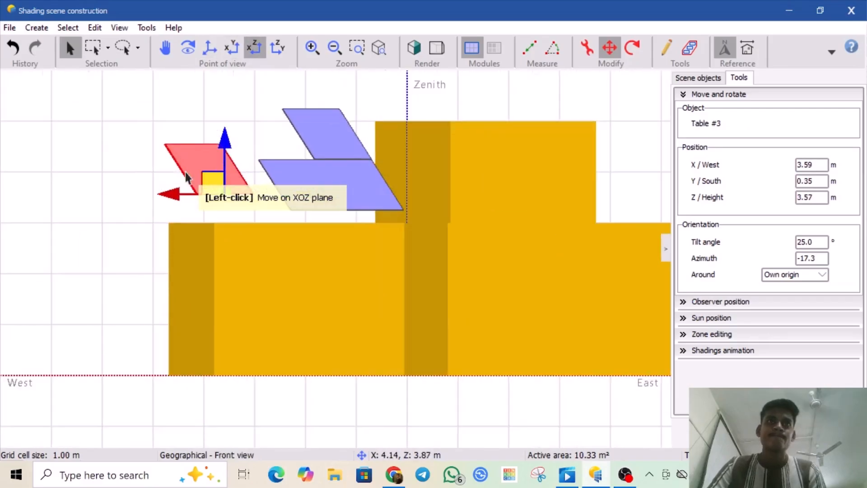
{"action": "scroll", "coordinate": [185, 172], "scroll_direction": "up", "scroll_amount": 2}
{"action": "left_click_drag", "start_coordinate": [231, 193], "coordinate": [267, 218]}
{"action": "left_click_drag", "start_coordinate": [280, 179], "coordinate": [289, 159]}
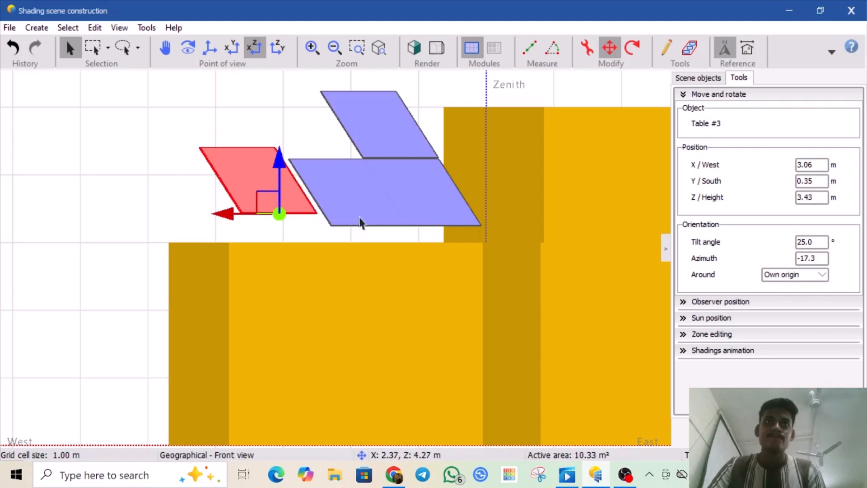
Step: Move the third table southwest toward the western block's outer corner, to about X 4.14 m, Y 3.80 m, height 2.93 m
{"action": "left_click", "coordinate": [188, 47]}
{"action": "left_click_drag", "start_coordinate": [336, 292], "coordinate": [310, 304]}
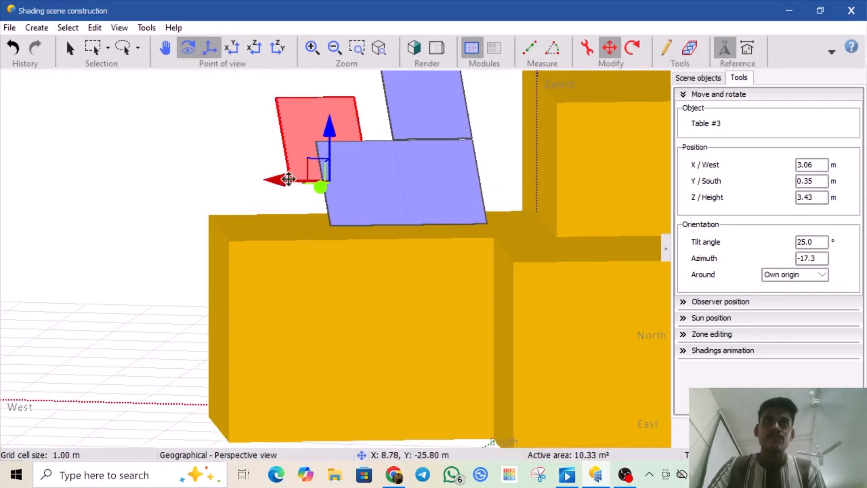
{"action": "left_click_drag", "start_coordinate": [281, 179], "coordinate": [230, 190]}
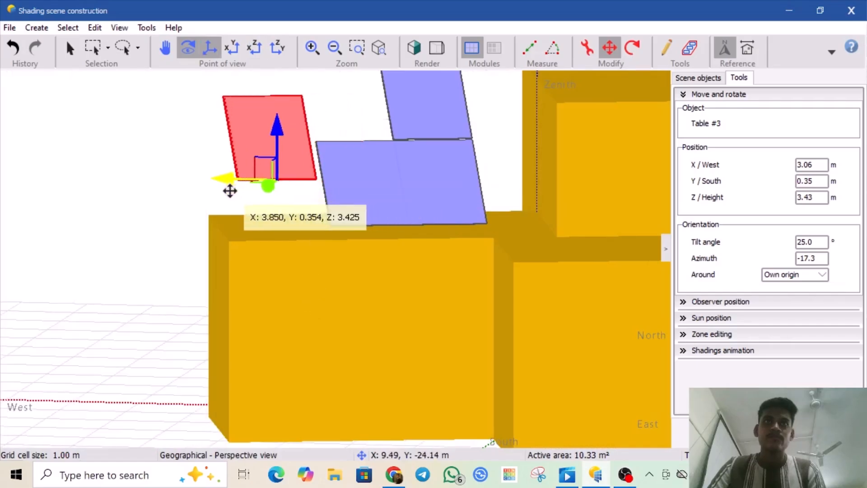
{"action": "left_click_drag", "start_coordinate": [353, 265], "coordinate": [333, 283]}
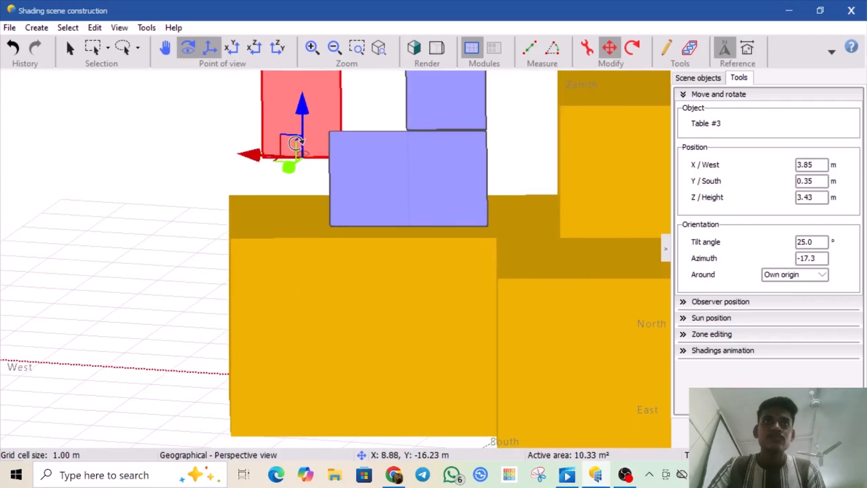
{"action": "left_click_drag", "start_coordinate": [286, 144], "coordinate": [224, 277]}
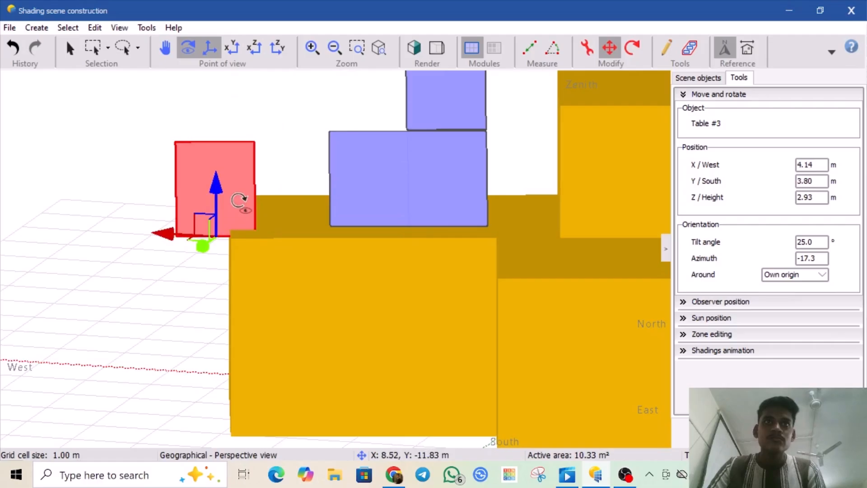
Step: Shift the third table east onto the western block's roof, at about X 3.31 m, with a height of about 3.24 m
{"action": "left_click_drag", "start_coordinate": [273, 196], "coordinate": [378, 237]}
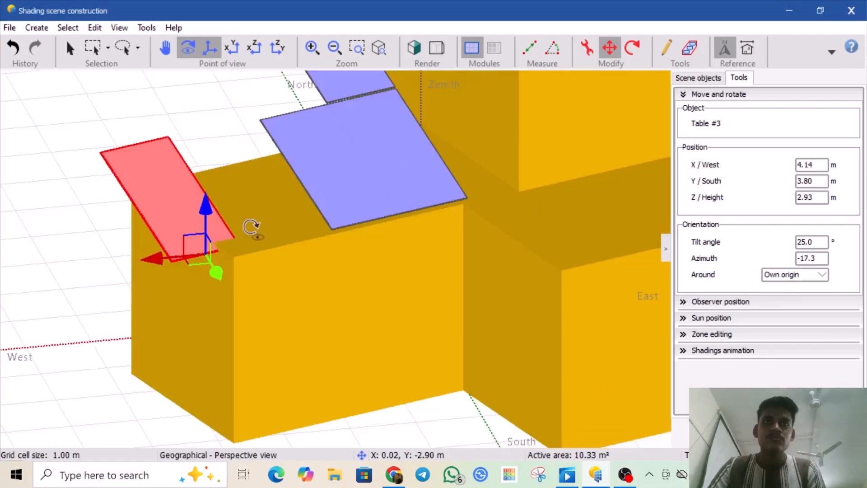
{"action": "left_click_drag", "start_coordinate": [195, 247], "coordinate": [264, 236]}
{"action": "left_click_drag", "start_coordinate": [260, 236], "coordinate": [249, 235]}
{"action": "left_click_drag", "start_coordinate": [341, 248], "coordinate": [320, 178]}
{"action": "left_click_drag", "start_coordinate": [262, 186], "coordinate": [265, 170]}
{"action": "left_click", "coordinate": [233, 47]}
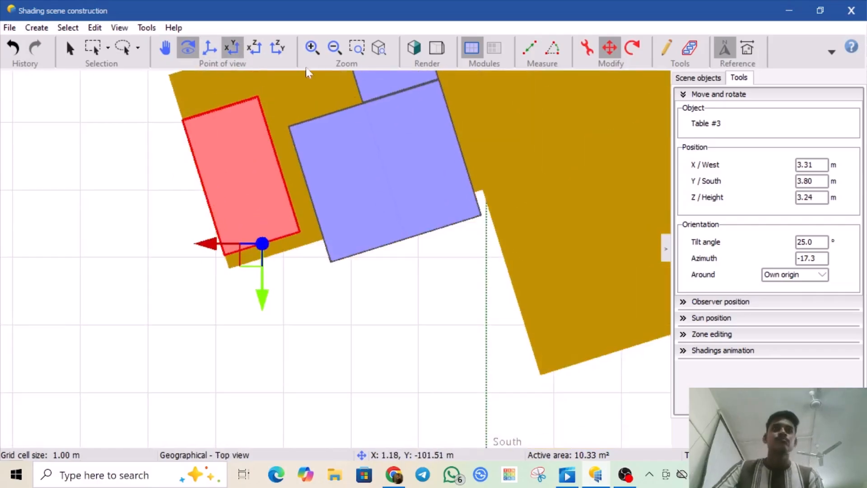
Step: Check the rooftop video for reference, then in PVsyst move the third table south to about Y 4.36 m and inspect its placement
{"action": "left_click", "coordinate": [572, 480]}
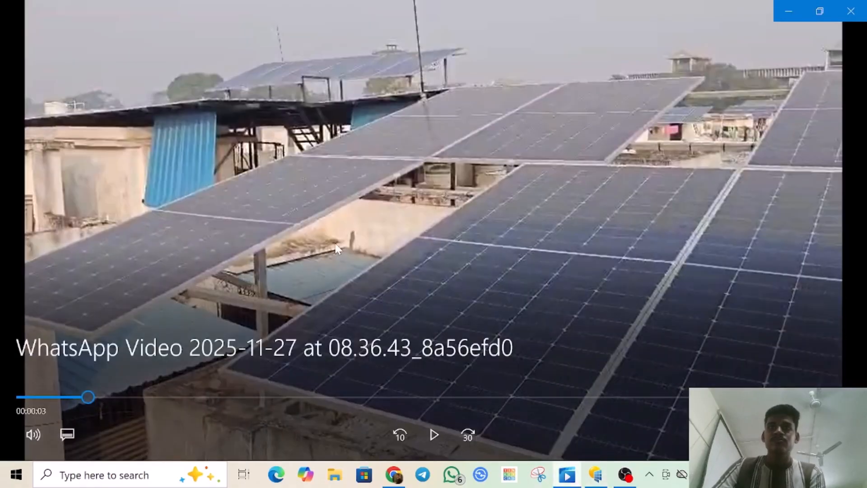
{"action": "left_click", "coordinate": [595, 473]}
{"action": "left_click_drag", "start_coordinate": [260, 300], "coordinate": [264, 337]}
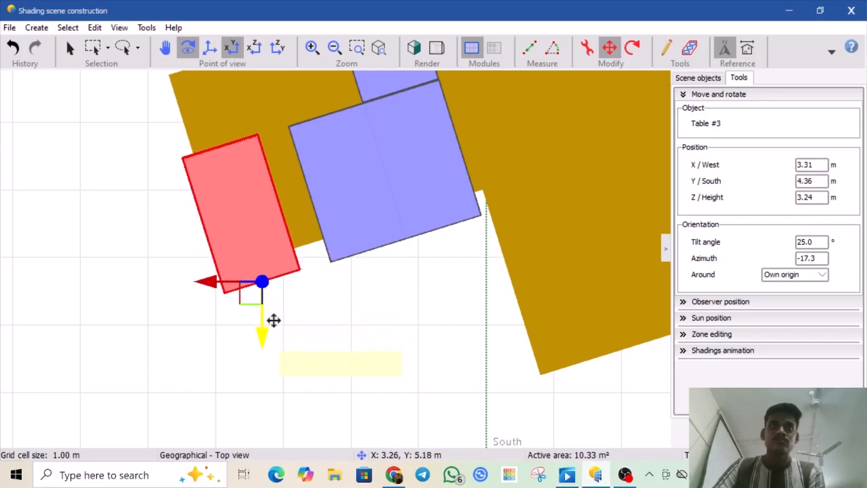
{"action": "left_click", "coordinate": [254, 48]}
{"action": "left_click", "coordinate": [276, 48]}
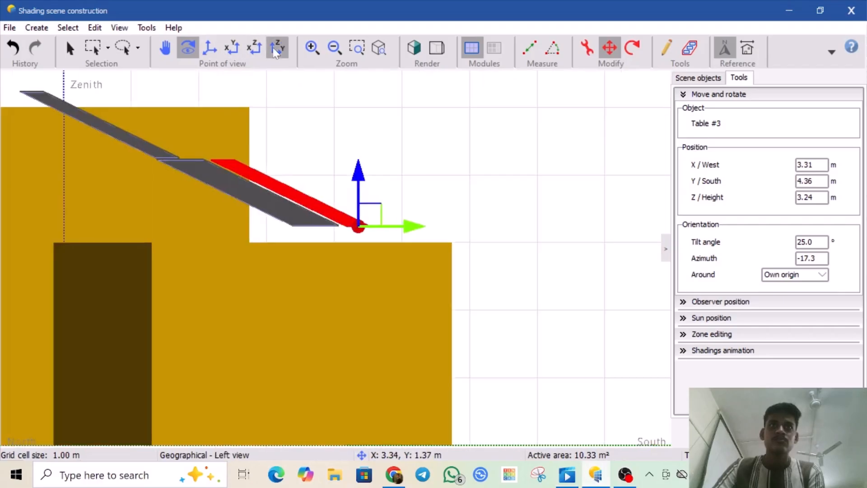
{"action": "left_click_drag", "start_coordinate": [315, 285], "coordinate": [113, 295]}
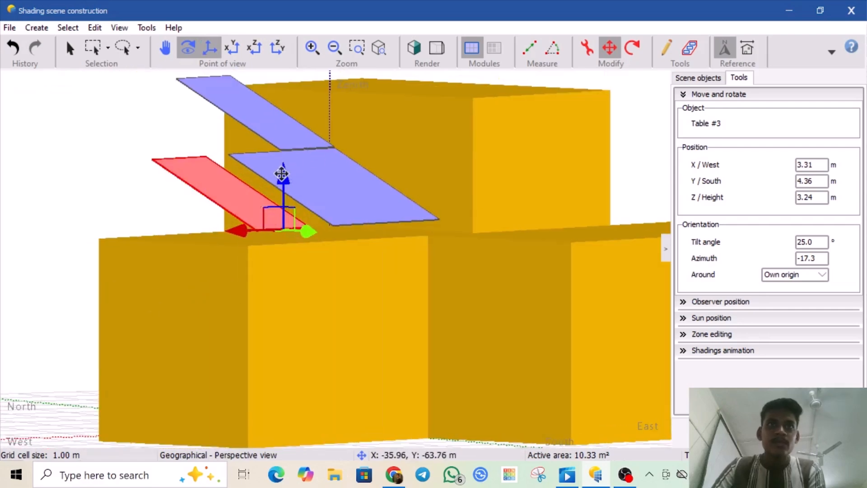
{"action": "mouse_move", "coordinate": [284, 173]}
{"action": "left_mouse_down"}
{"action": "mouse_move", "coordinate": [285, 157]}
{"action": "mouse_move", "coordinate": [282, 174]}
{"action": "left_mouse_up"}
{"action": "left_click_drag", "start_coordinate": [378, 248], "coordinate": [295, 257]}
{"action": "left_click_drag", "start_coordinate": [187, 257], "coordinate": [111, 256]}
{"action": "left_click_drag", "start_coordinate": [452, 306], "coordinate": [518, 419]}
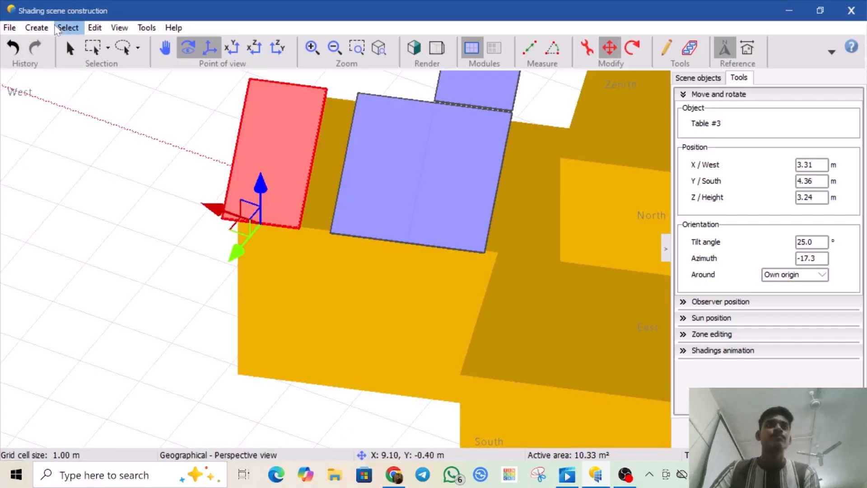
{"action": "scroll", "coordinate": [495, 265], "scroll_direction": "down", "scroll_amount": 3}
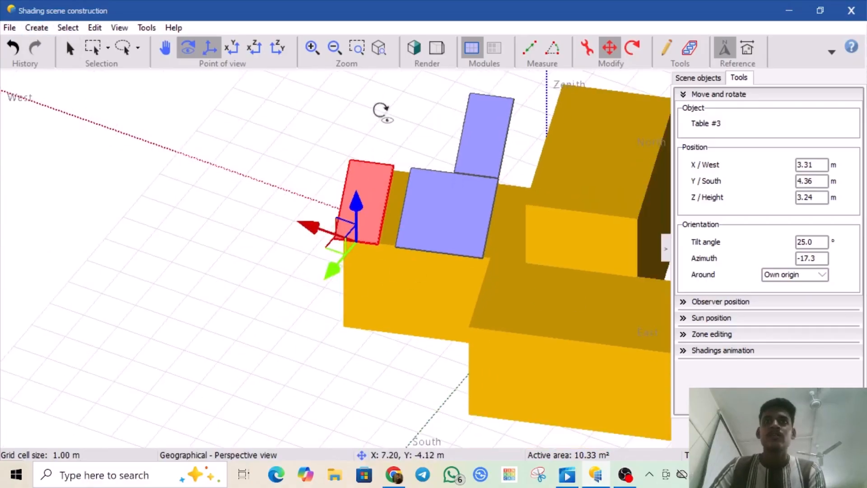
Step: Create a fourth single PV table with a tilt of 25° and an azimuth of -17.3°
{"action": "left_click", "coordinate": [36, 27]}
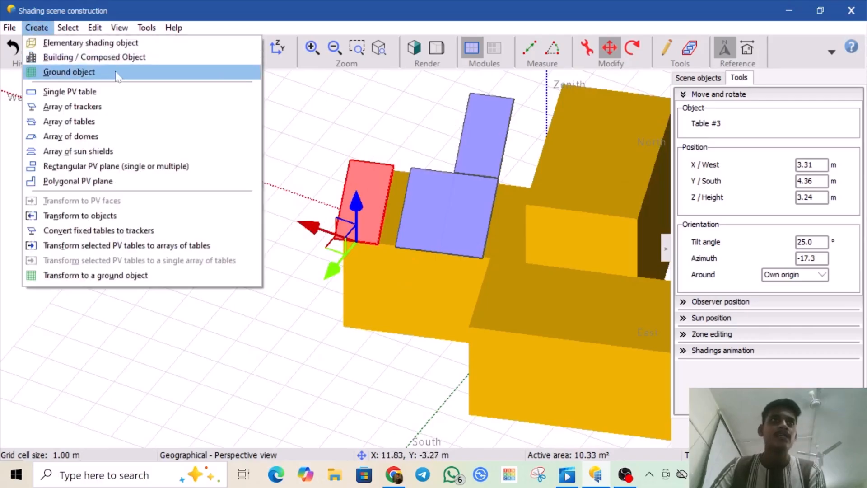
{"action": "left_click", "coordinate": [93, 91]}
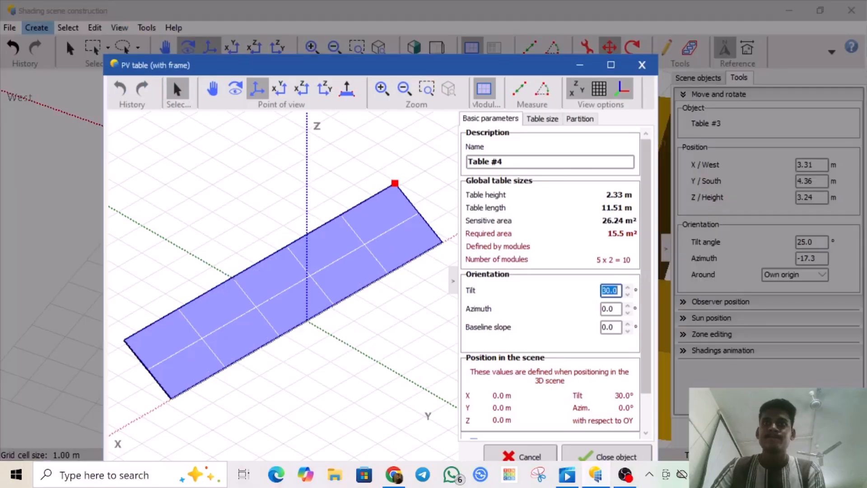
{"action": "type", "text": "25"}
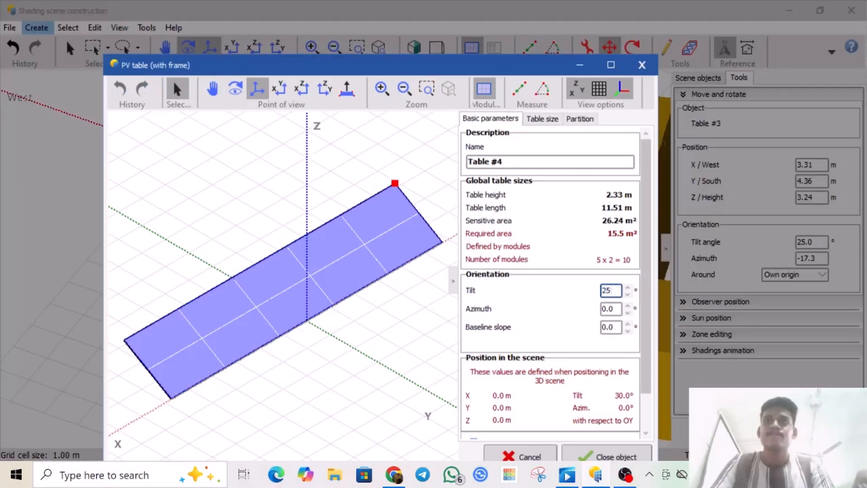
{"action": "key", "text": "Tab"}
{"action": "type", "text": "-"}
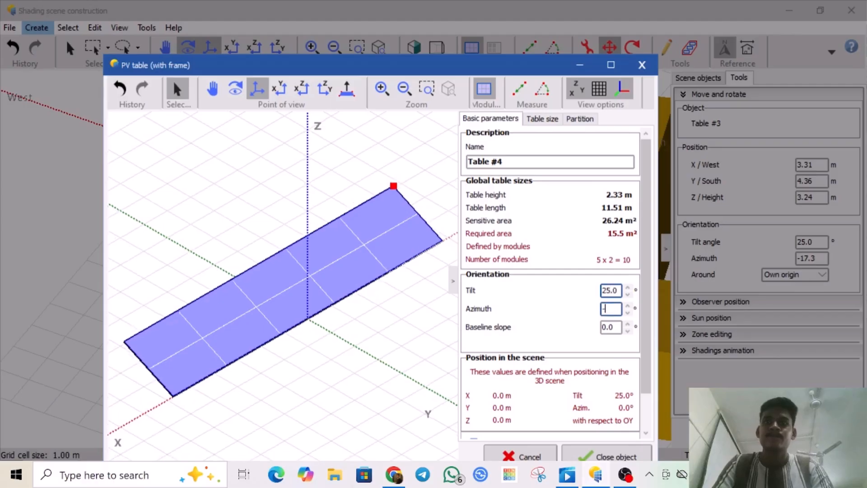
{"action": "type", "text": "17.3"}
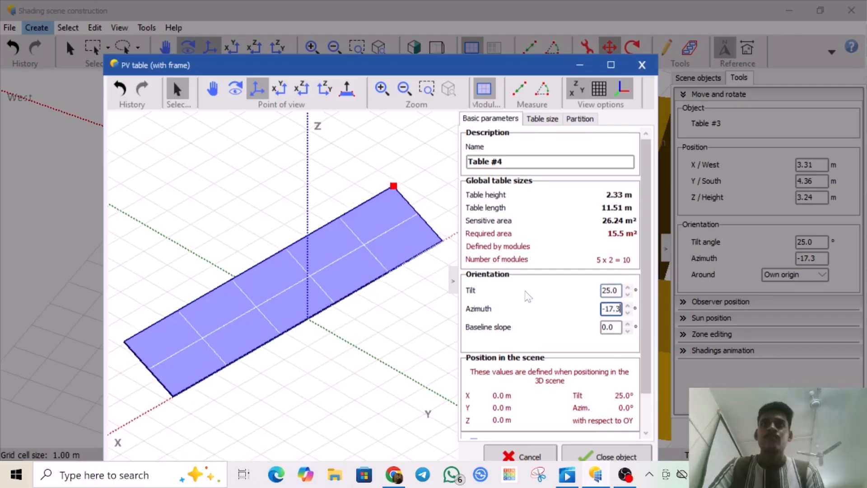
Step: Size the fourth table to 2 modules in length and 1 in height, portrait orientation, and insert it into the scene
{"action": "left_click", "coordinate": [537, 125]}
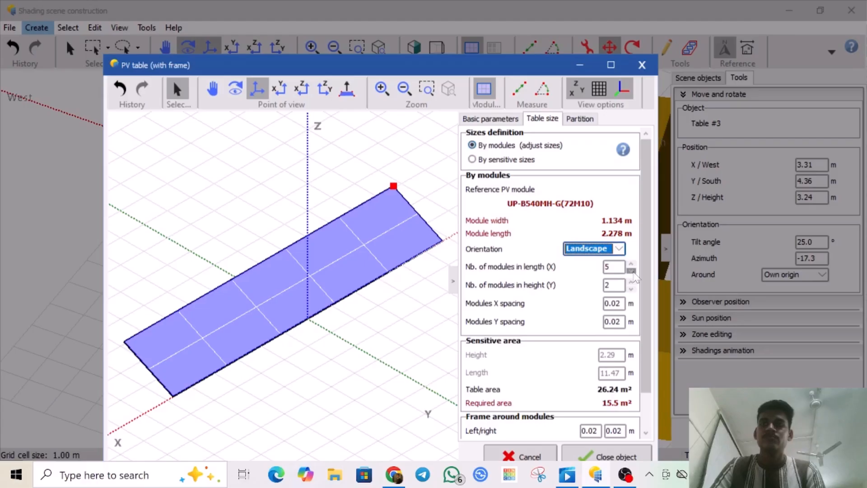
{"action": "left_click", "coordinate": [633, 272]}
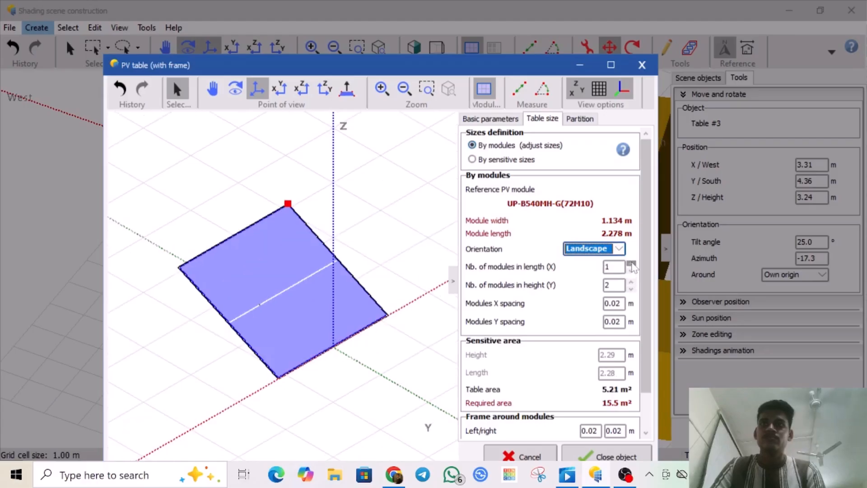
{"action": "left_click", "coordinate": [632, 265]}
{"action": "left_click", "coordinate": [631, 271]}
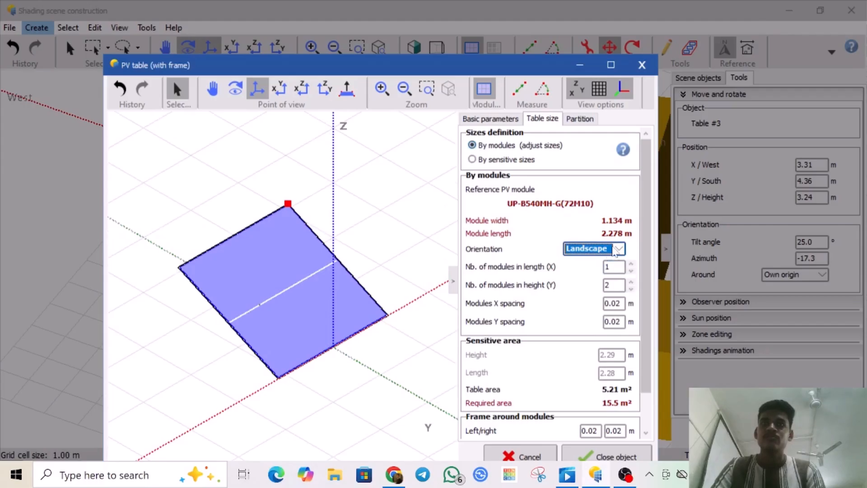
{"action": "left_click", "coordinate": [619, 249]}
{"action": "left_click", "coordinate": [613, 269]}
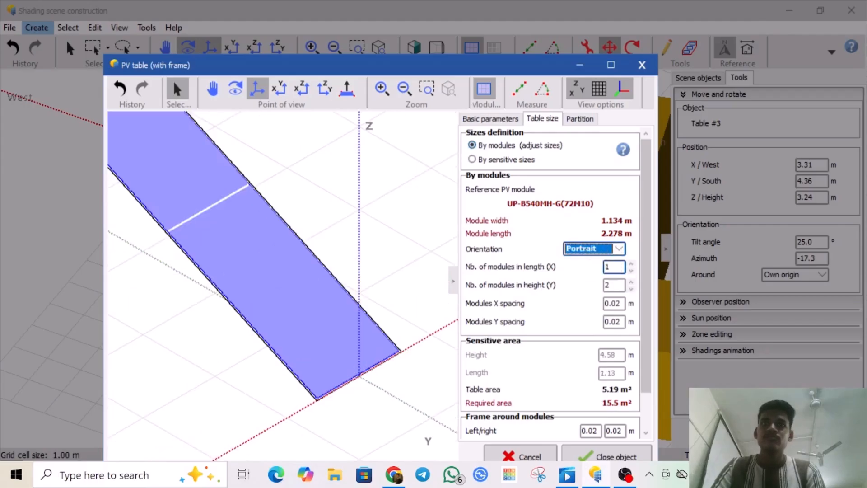
{"action": "left_click", "coordinate": [631, 265]}
{"action": "left_click", "coordinate": [632, 289]}
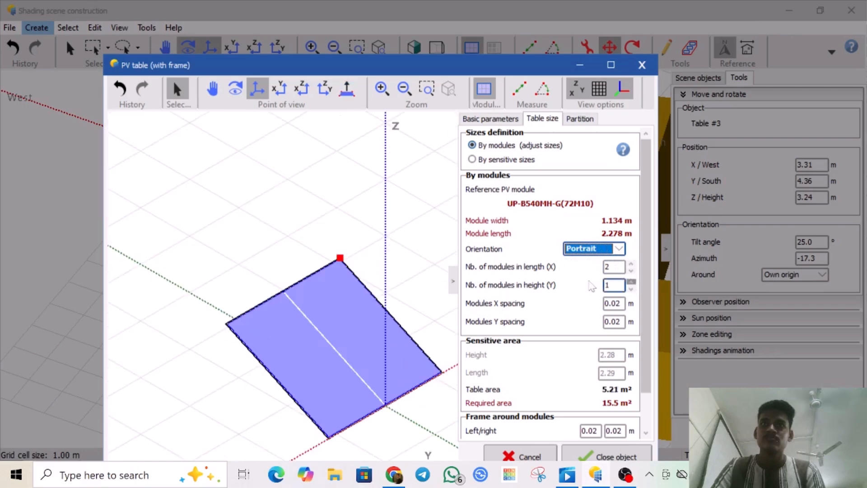
{"action": "left_click", "coordinate": [607, 458]}
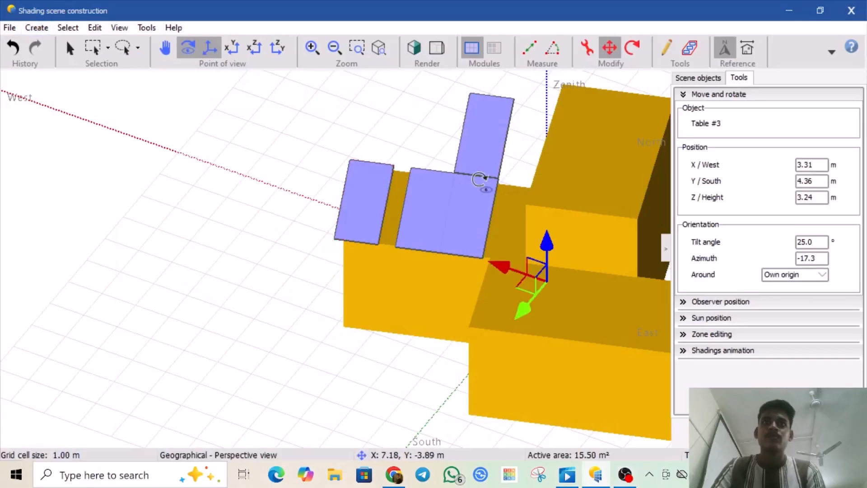
Step: Raise the fourth table to a height of about 4.75 m, in line with the slope of the existing tables
{"action": "left_click_drag", "start_coordinate": [548, 240], "coordinate": [550, 140]}
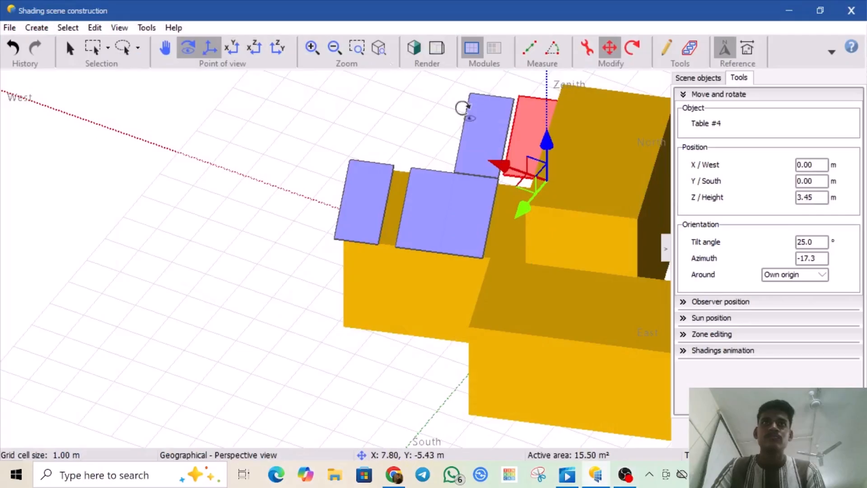
{"action": "left_click", "coordinate": [232, 47]}
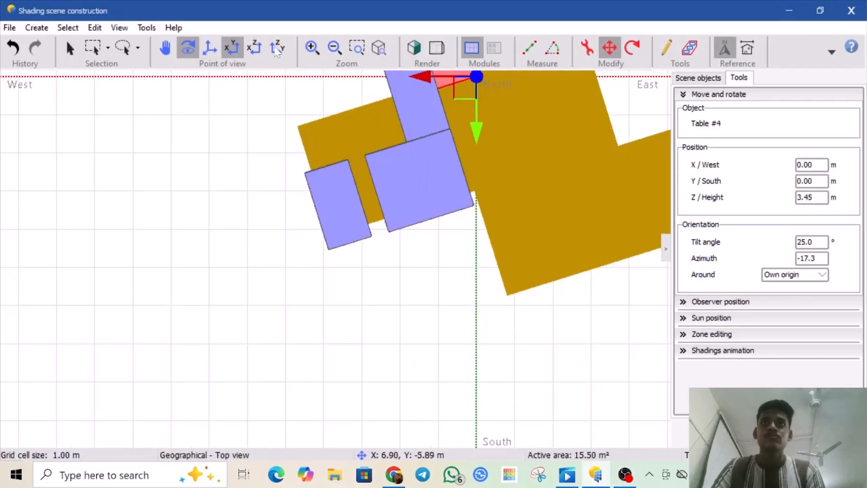
{"action": "left_click", "coordinate": [255, 47]}
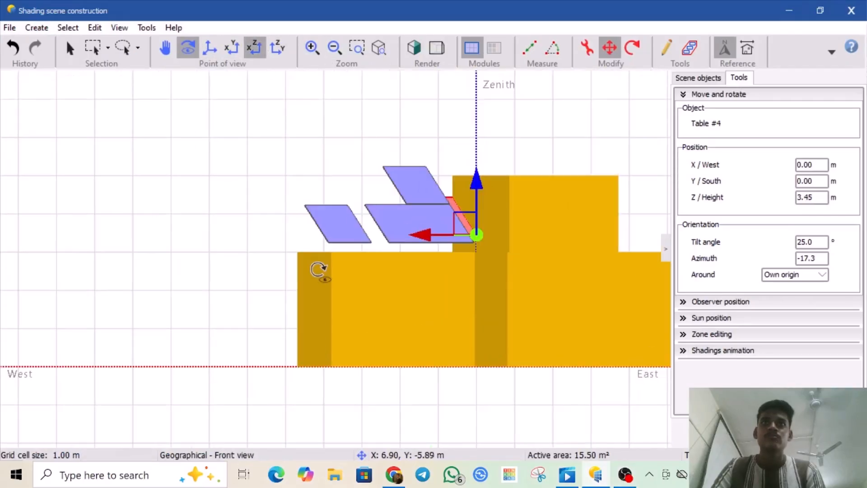
{"action": "left_click_drag", "start_coordinate": [338, 296], "coordinate": [560, 279]}
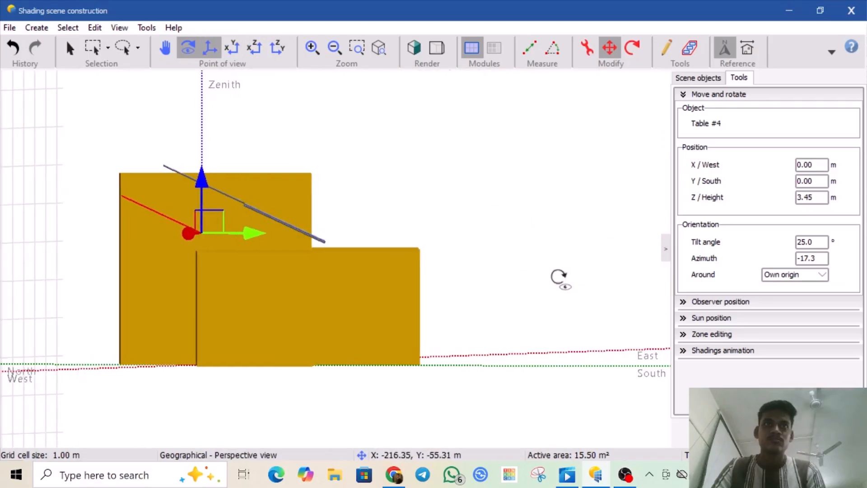
{"action": "left_click_drag", "start_coordinate": [200, 175], "coordinate": [224, 129]}
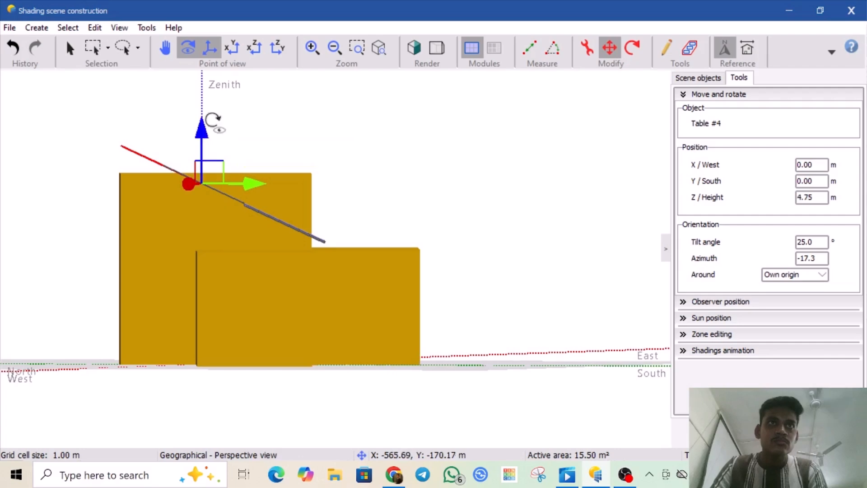
Step: Move the fourth table west and south to sit just behind the third table, at about X 3.39 m, Y 2.47 m
{"action": "left_click_drag", "start_coordinate": [342, 199], "coordinate": [146, 248]}
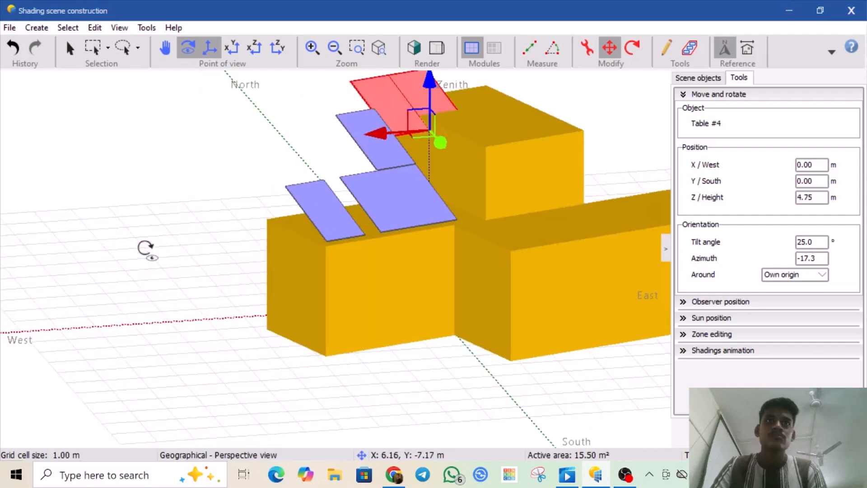
{"action": "left_click_drag", "start_coordinate": [380, 134], "coordinate": [241, 149]}
{"action": "left_click_drag", "start_coordinate": [410, 180], "coordinate": [355, 283]}
{"action": "left_click_drag", "start_coordinate": [368, 173], "coordinate": [476, 144]}
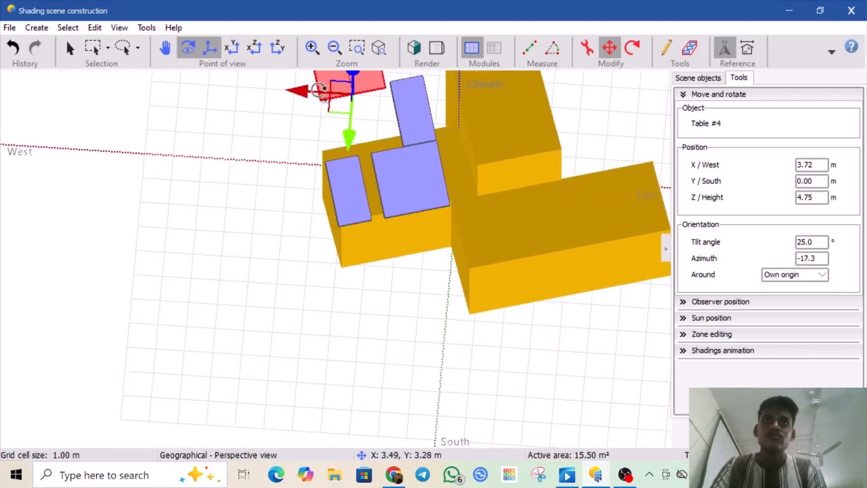
{"action": "left_click", "coordinate": [171, 47]}
{"action": "left_click_drag", "start_coordinate": [469, 121], "coordinate": [438, 231]}
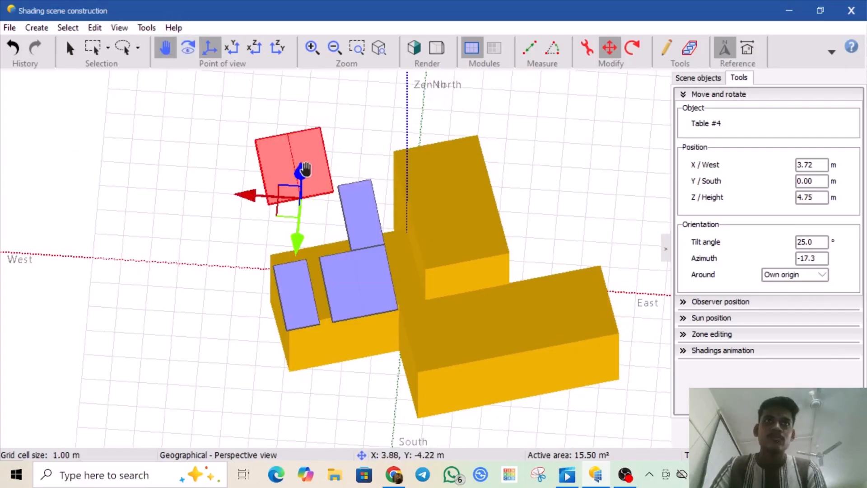
{"action": "left_click_drag", "start_coordinate": [292, 208], "coordinate": [296, 270]}
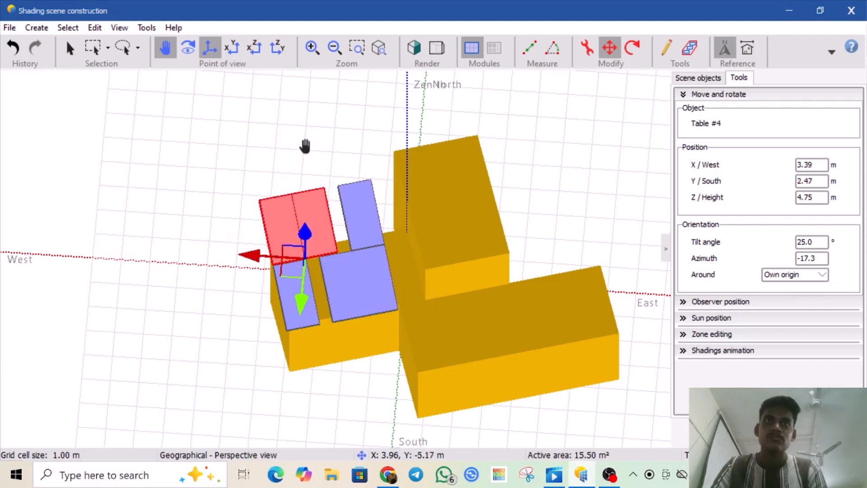
Step: Lower the fourth table to a height of about 4.27 m, level with the second table in front view
{"action": "left_click", "coordinate": [233, 50]}
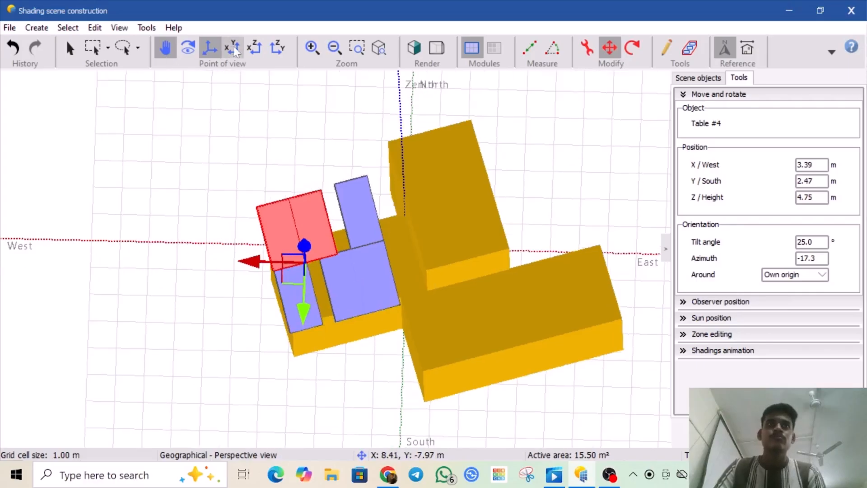
{"action": "left_click", "coordinate": [258, 51]}
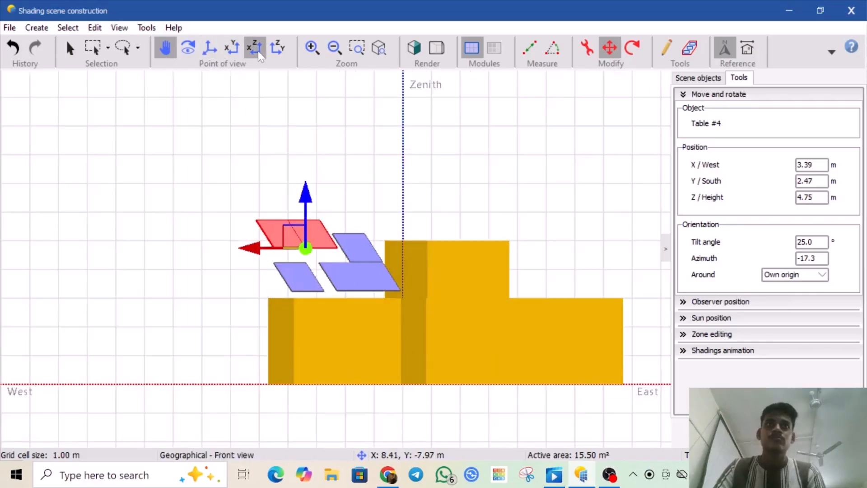
{"action": "left_click_drag", "start_coordinate": [304, 197], "coordinate": [309, 213]}
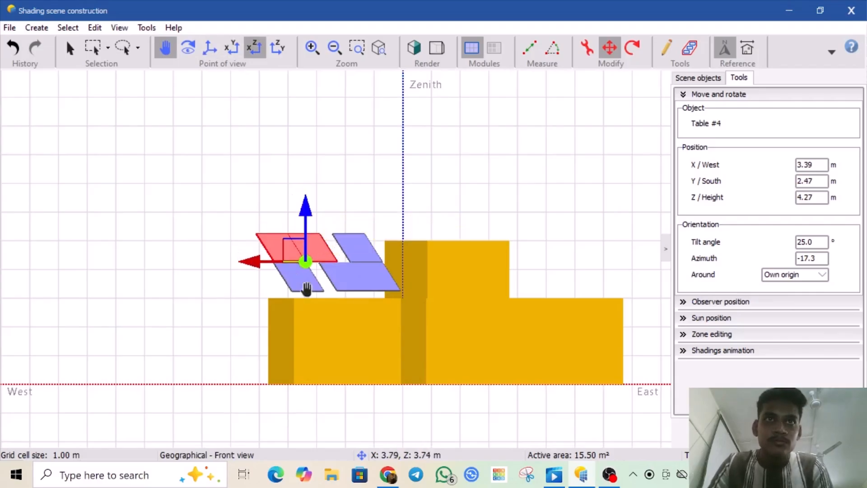
Step: Move the fourth table north to about Y 2.11 m, in line with the slope of the other tables seen from the side
{"action": "left_click", "coordinate": [277, 56]}
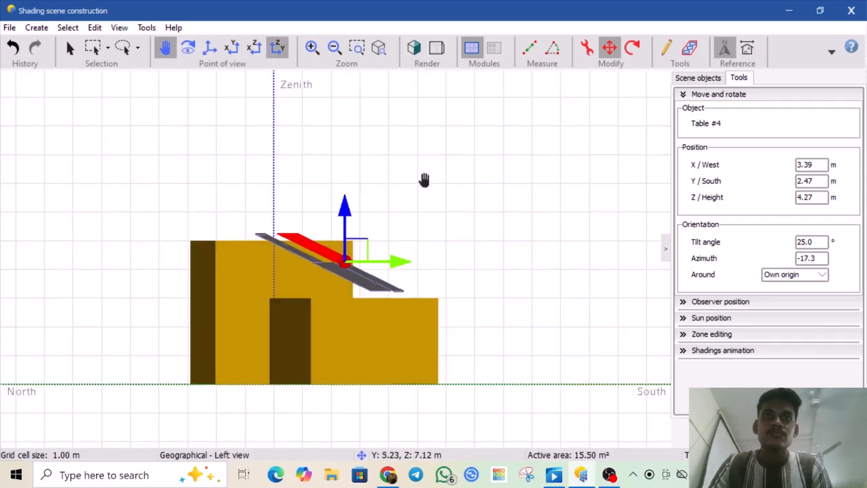
{"action": "left_click", "coordinate": [189, 53]}
{"action": "left_click_drag", "start_coordinate": [489, 275], "coordinate": [444, 279]}
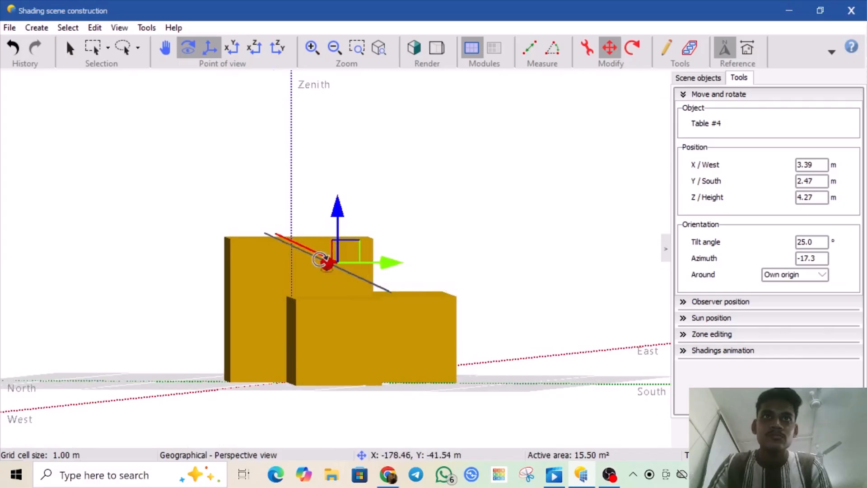
{"action": "left_click_drag", "start_coordinate": [351, 252], "coordinate": [340, 252]}
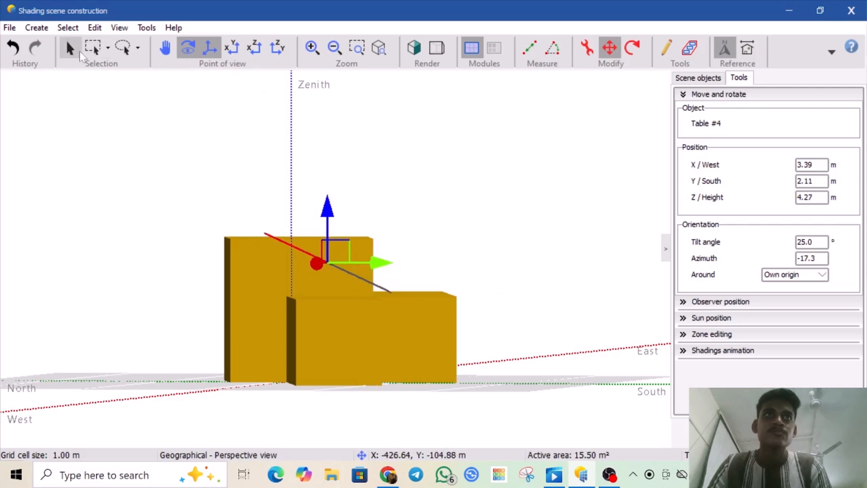
Step: Lower the fourth table slightly to a height of about 4.24 m and deselect it
{"action": "left_click", "coordinate": [79, 50]}
{"action": "left_click_drag", "start_coordinate": [391, 170], "coordinate": [208, 260]}
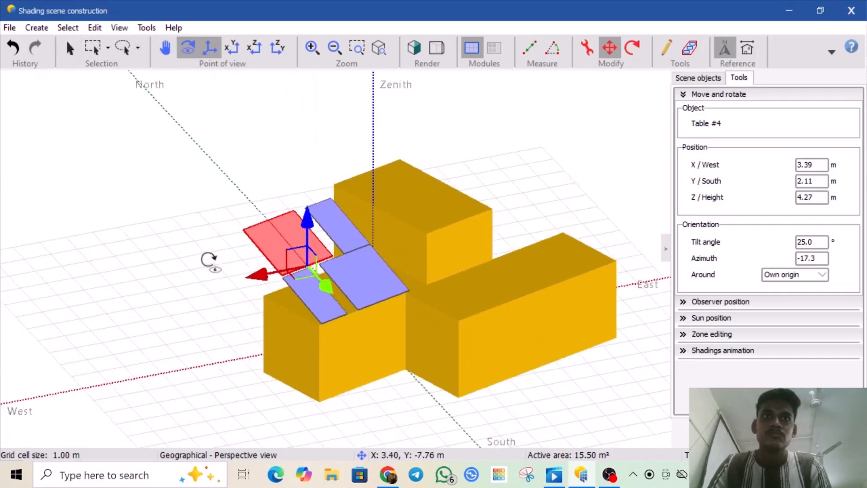
{"action": "left_click_drag", "start_coordinate": [307, 217], "coordinate": [307, 219]}
{"action": "left_click_drag", "start_coordinate": [501, 190], "coordinate": [406, 242]}
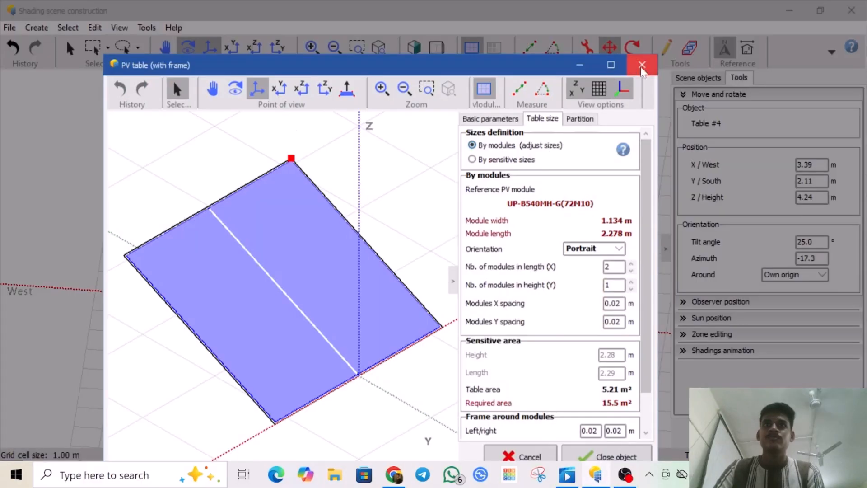
{"action": "left_click", "coordinate": [642, 66]}
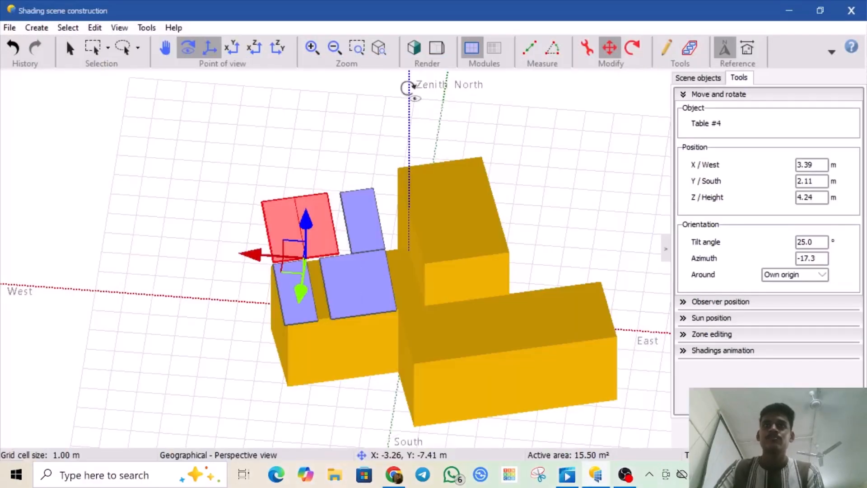
{"action": "left_click", "coordinate": [73, 47]}
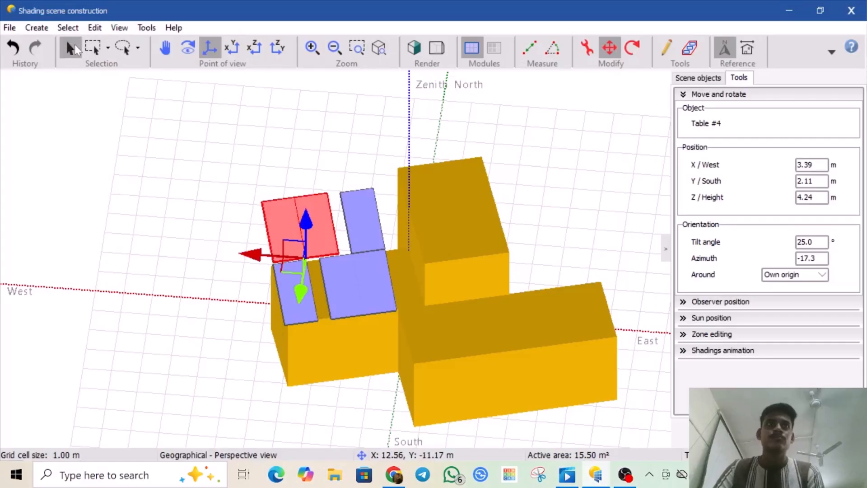
{"action": "left_click", "coordinate": [250, 117]}
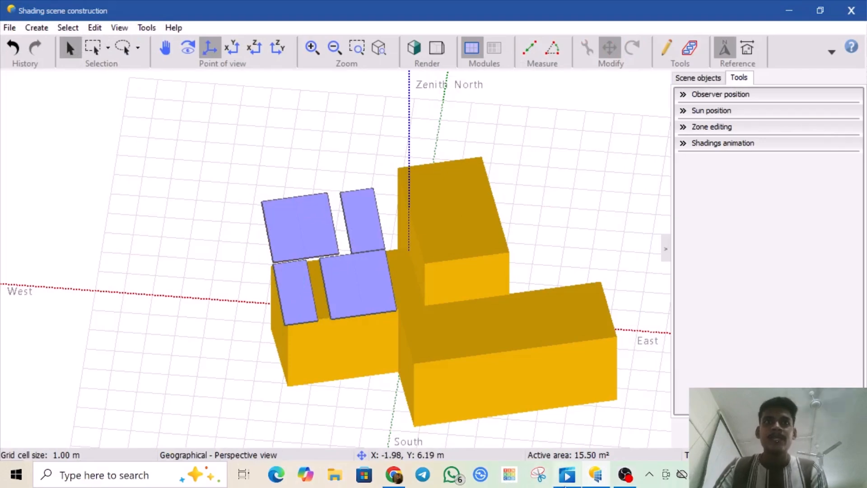
Step: Switch to the rooftop installation video to compare the real table layout, and return to the shading scene
{"action": "left_click", "coordinate": [567, 479]}
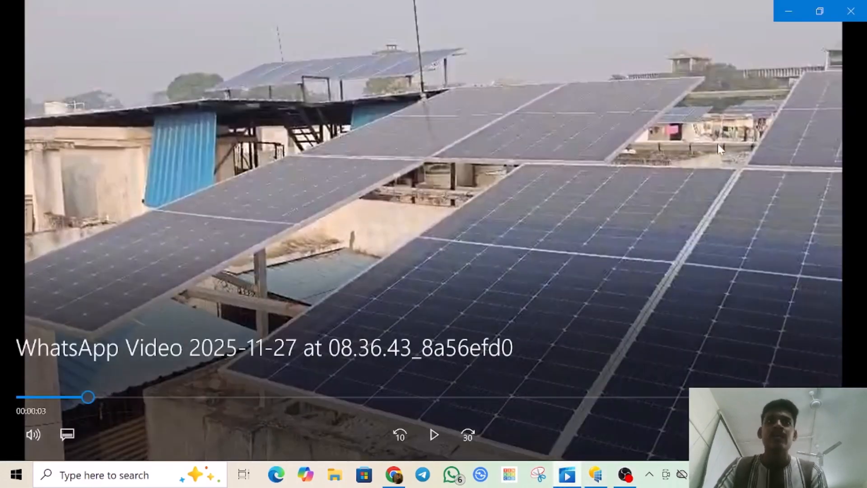
{"action": "left_click", "coordinate": [595, 474]}
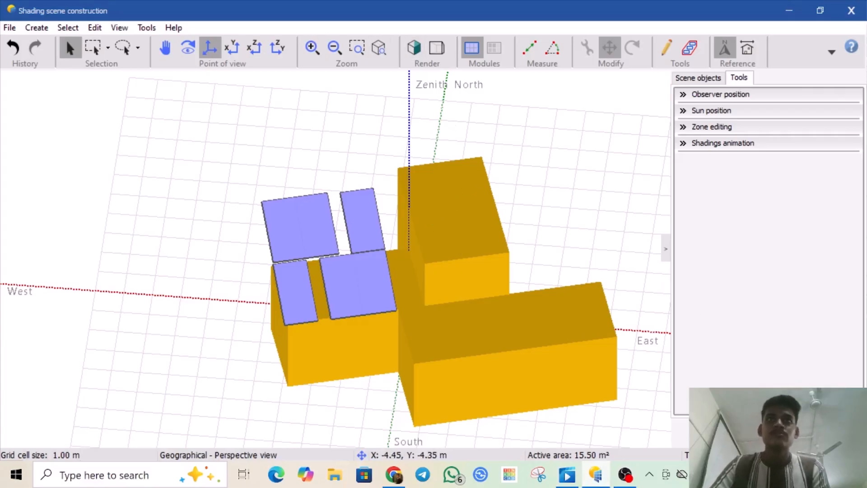
{"action": "scroll", "coordinate": [449, 198], "scroll_direction": "down", "scroll_amount": 3}
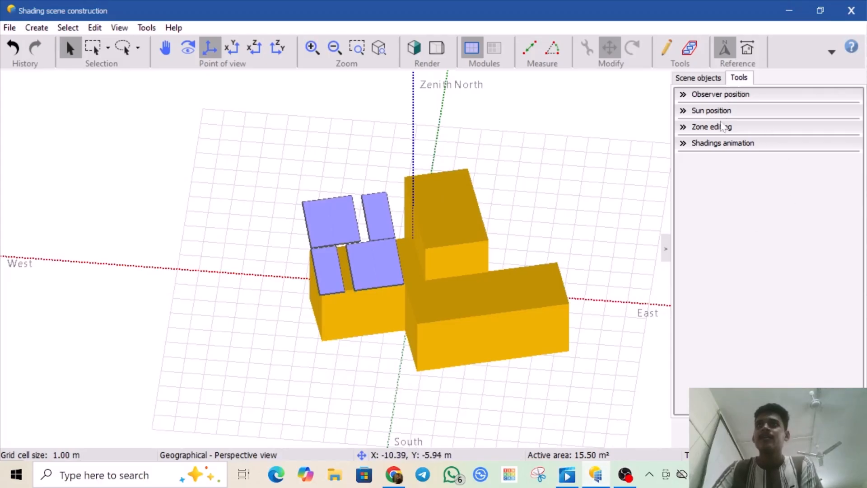
Step: Set the sun position by time to 27/11/2025 at 12:15:38 and apply it to the scene
{"action": "left_click", "coordinate": [683, 112]}
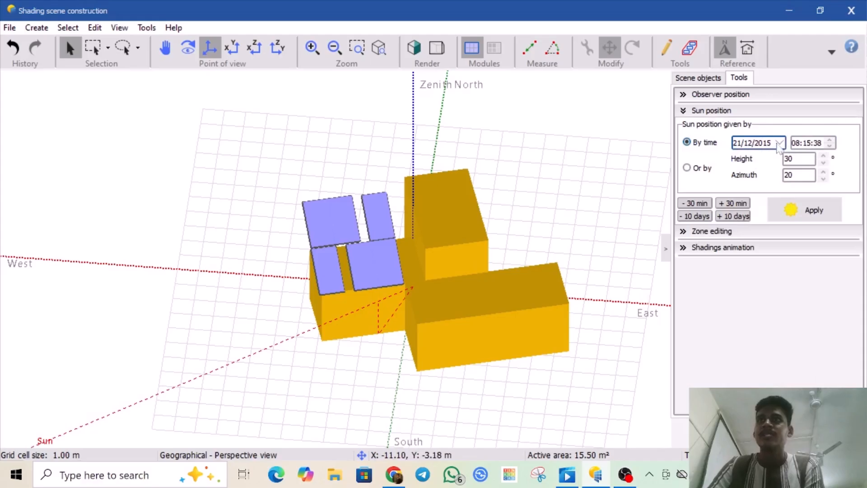
{"action": "left_click", "coordinate": [779, 144]}
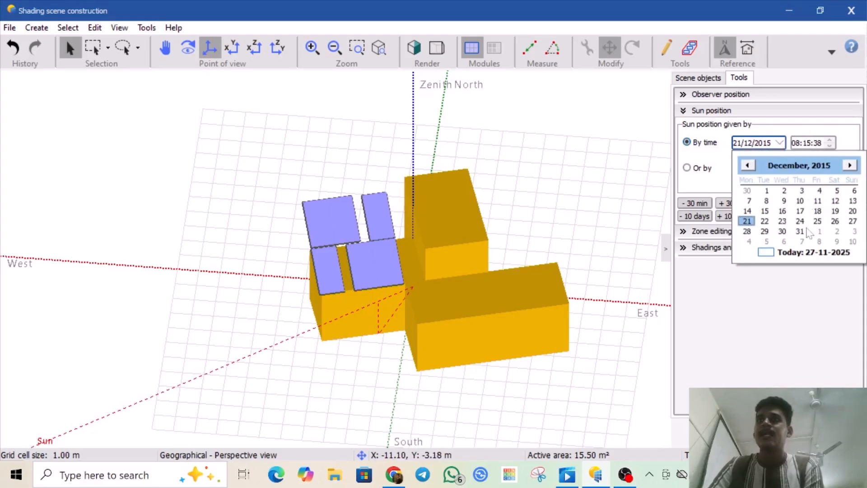
{"action": "left_click", "coordinate": [776, 258]}
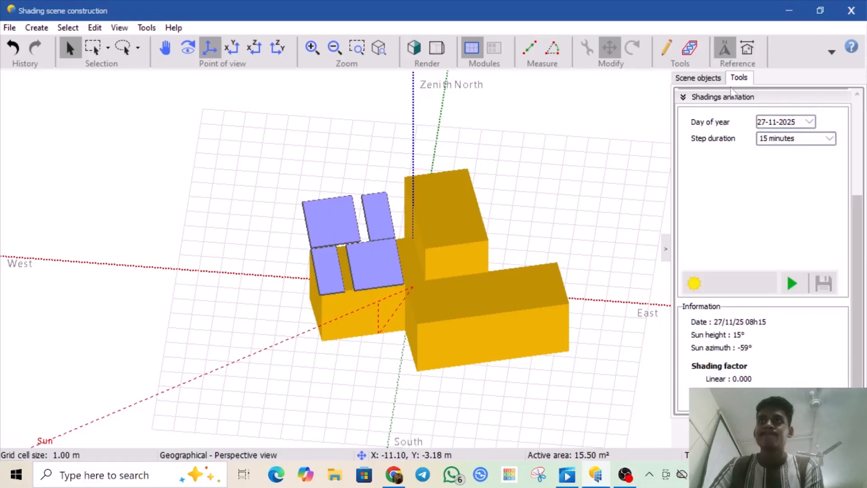
{"action": "left_click", "coordinate": [725, 97]}
{"action": "left_click", "coordinate": [729, 110]}
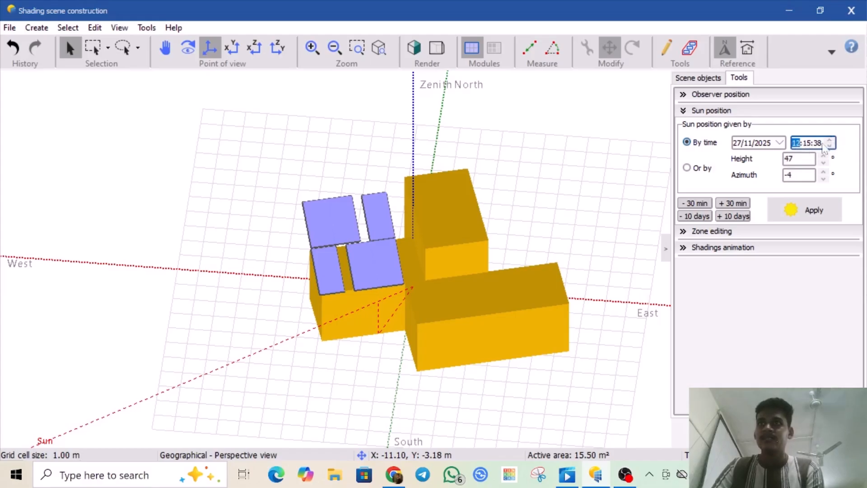
{"action": "left_click", "coordinate": [842, 213]}
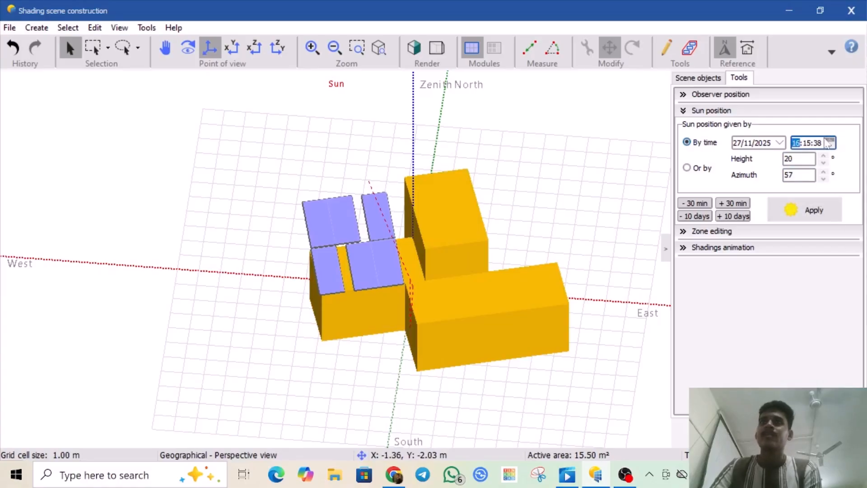
Step: Apply afternoon and evening sun times for the same date, finish with 07:15:38, and inspect the shadows on the tables
{"action": "left_click", "coordinate": [823, 210]}
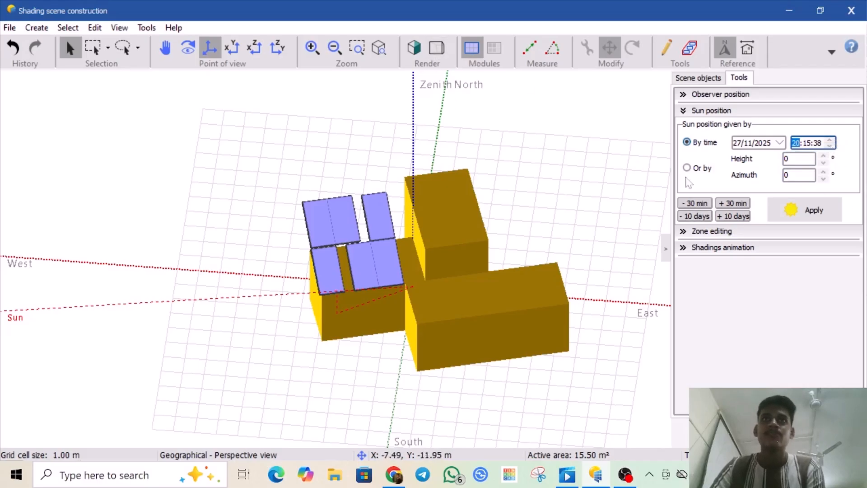
{"action": "left_click", "coordinate": [817, 210]}
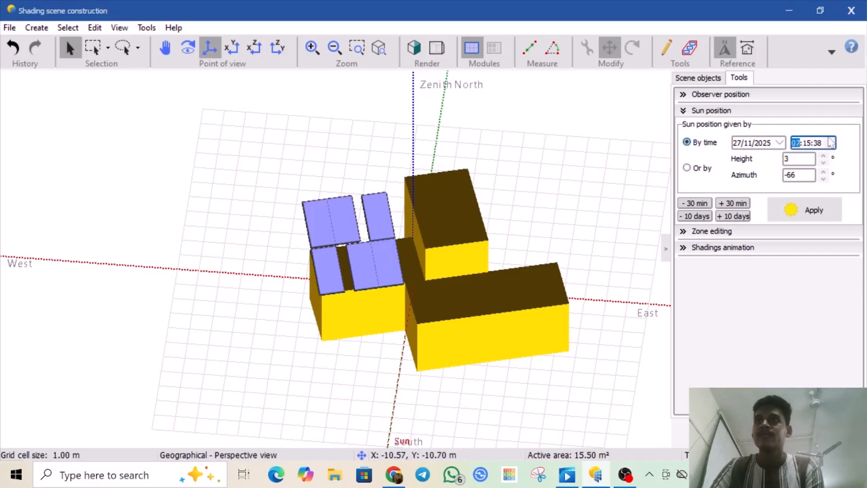
{"action": "left_click", "coordinate": [826, 216]}
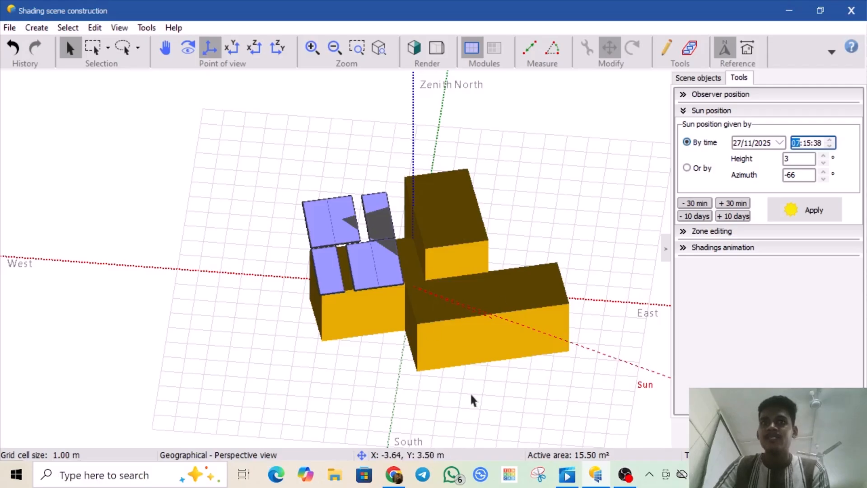
{"action": "left_click", "coordinate": [183, 50]}
{"action": "left_click_drag", "start_coordinate": [269, 259], "coordinate": [406, 229]}
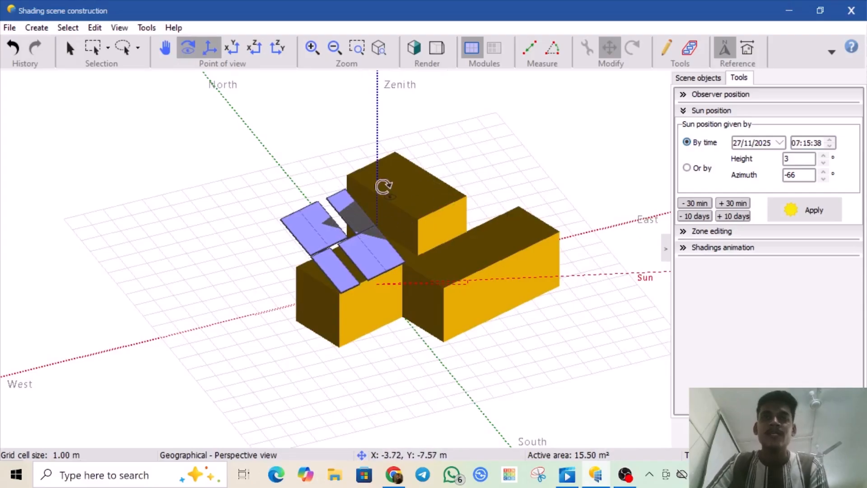
{"action": "left_click", "coordinate": [798, 159]}
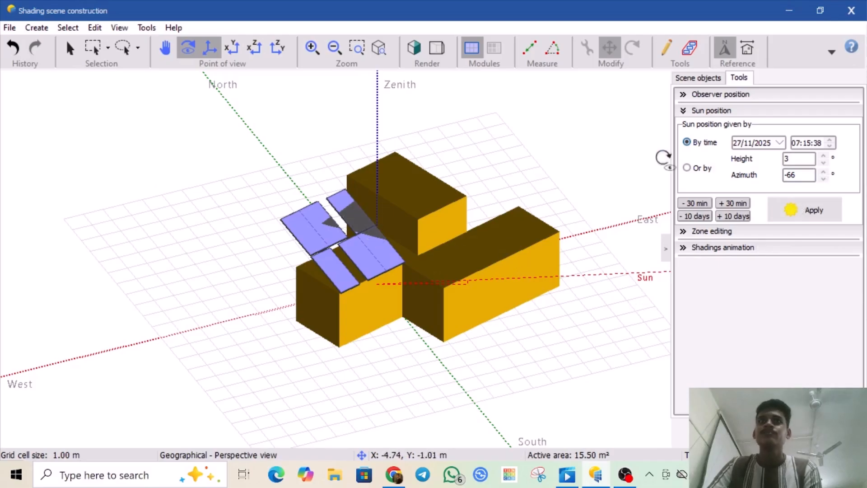
Step: Run the shadings animation for 01-11-2025 with 15-minute steps, keeping its progress window clear of the tables
{"action": "left_click", "coordinate": [702, 248]}
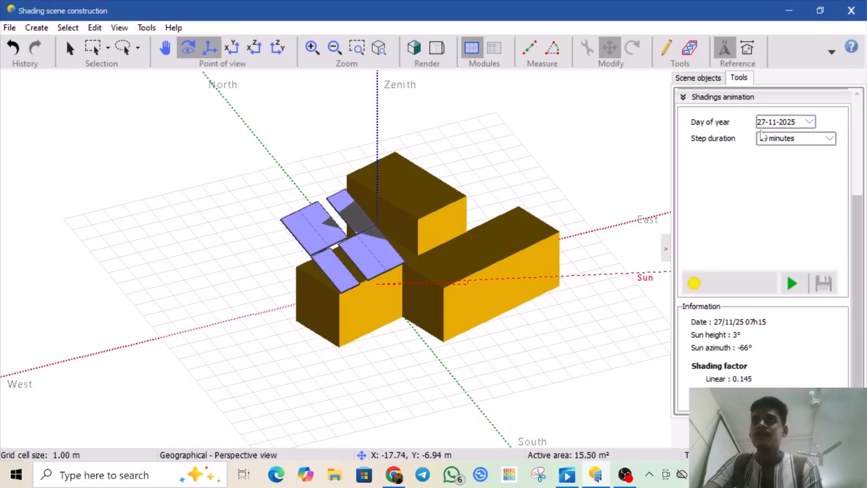
{"action": "left_click", "coordinate": [798, 123]}
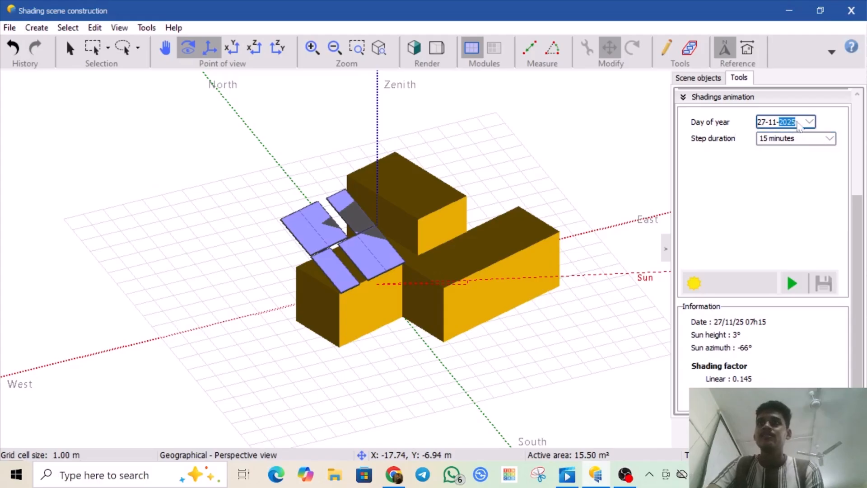
{"action": "left_click", "coordinate": [809, 123]}
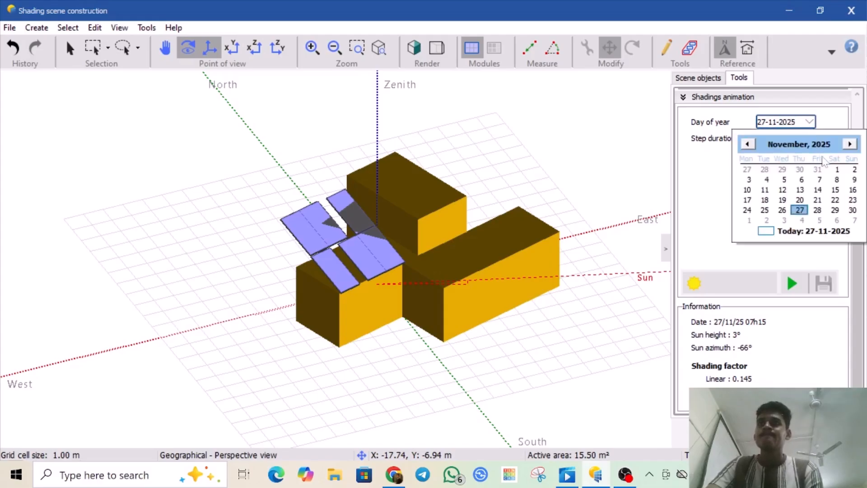
{"action": "left_click", "coordinate": [839, 170]}
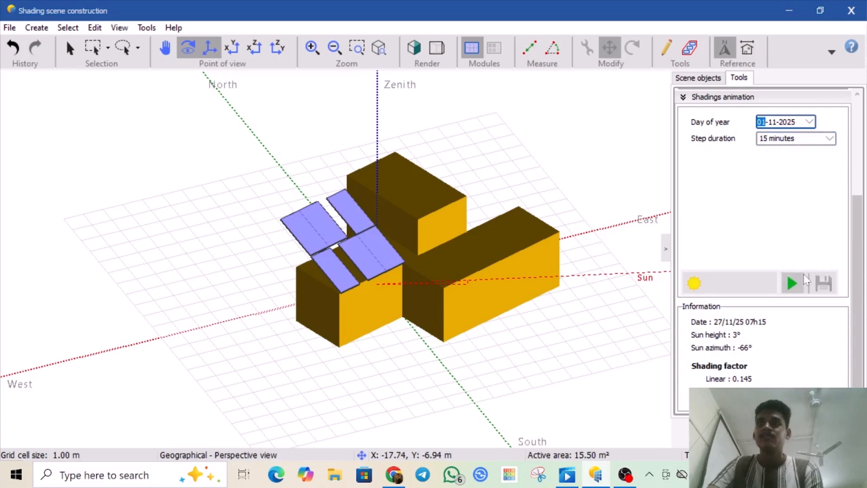
{"action": "left_click", "coordinate": [794, 282]}
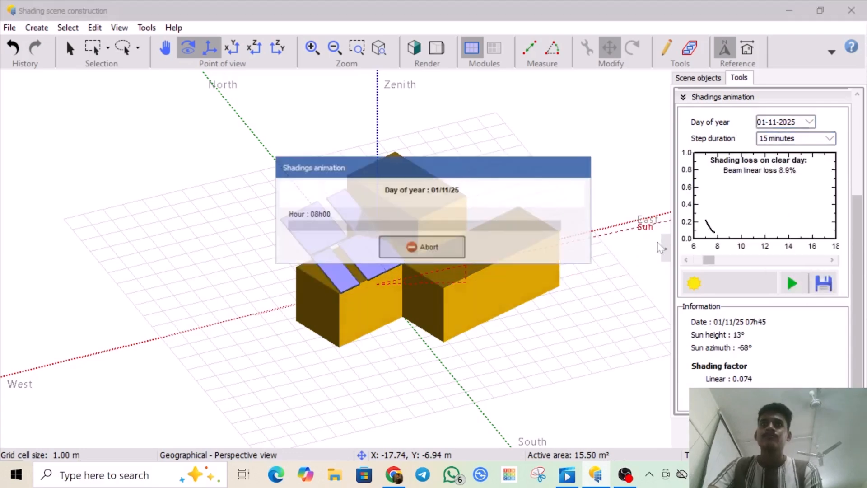
{"action": "left_click_drag", "start_coordinate": [459, 171], "coordinate": [580, 325]}
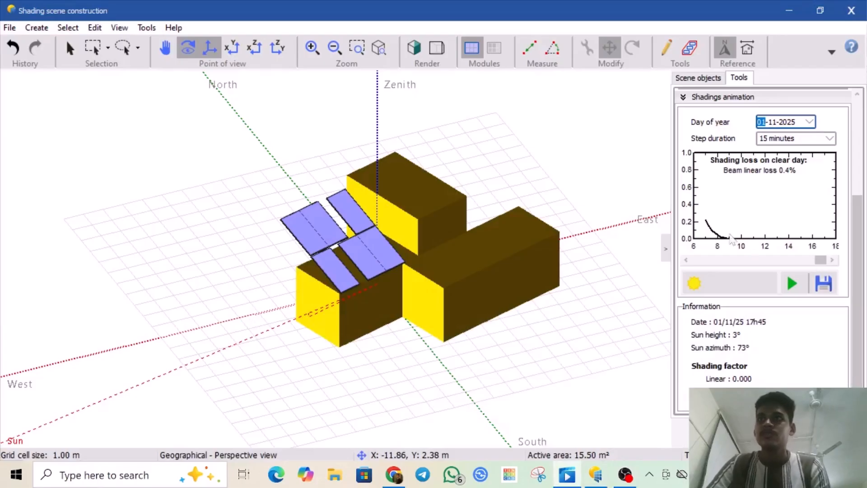
Step: Scrub the 01-11-2025 animation back to 07h00 and forward to the end of the day to examine the table shading
{"action": "left_click_drag", "start_coordinate": [821, 263], "coordinate": [682, 267]}
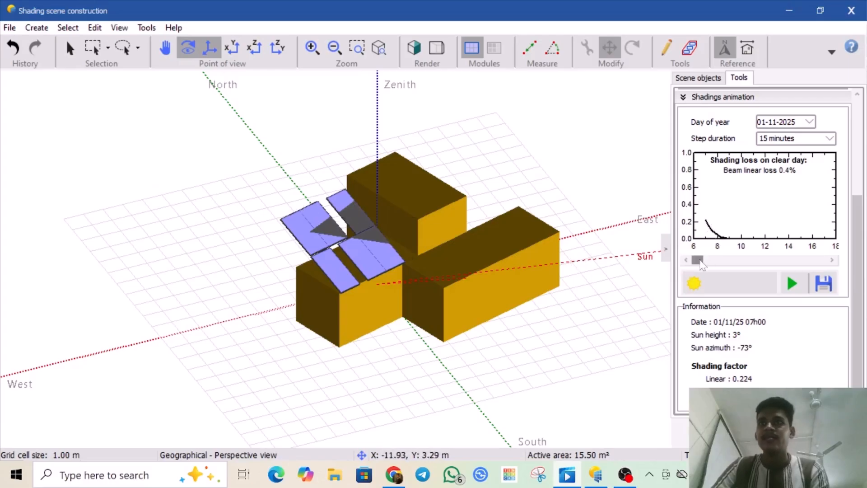
{"action": "left_click_drag", "start_coordinate": [701, 262], "coordinate": [706, 264]}
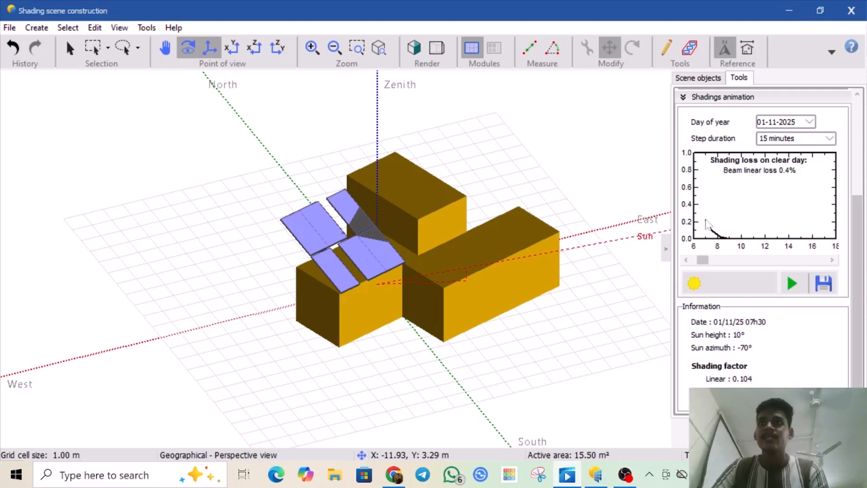
{"action": "left_click_drag", "start_coordinate": [713, 262], "coordinate": [829, 267]}
{"action": "left_click", "coordinate": [831, 261]}
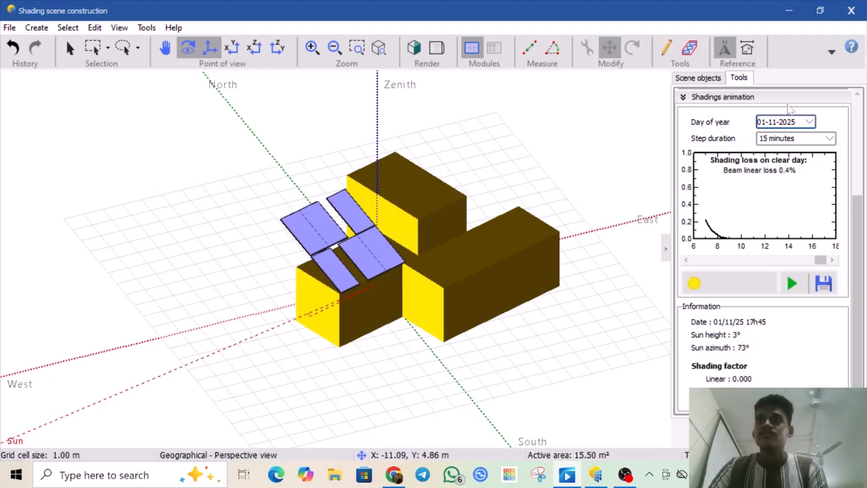
Step: Run the shadings animation for 22-12-2025 and scrub its timeline back to the morning and forward towards noon
{"action": "left_click", "coordinate": [810, 122]}
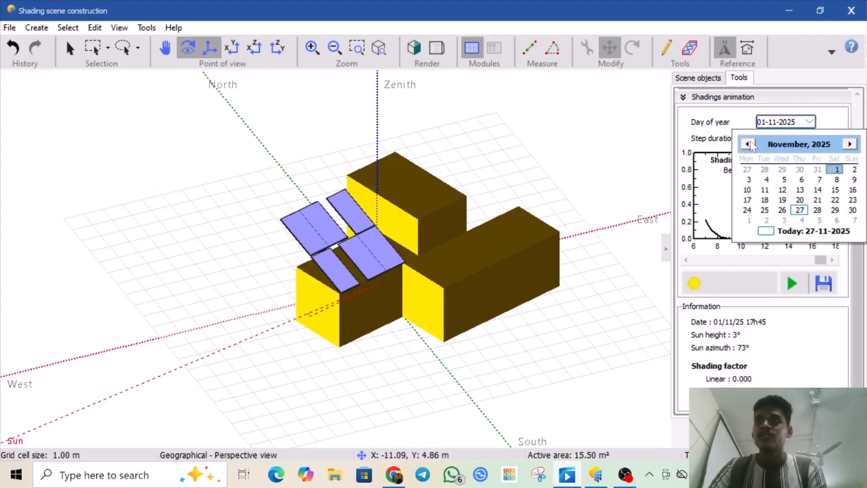
{"action": "left_click", "coordinate": [849, 144]}
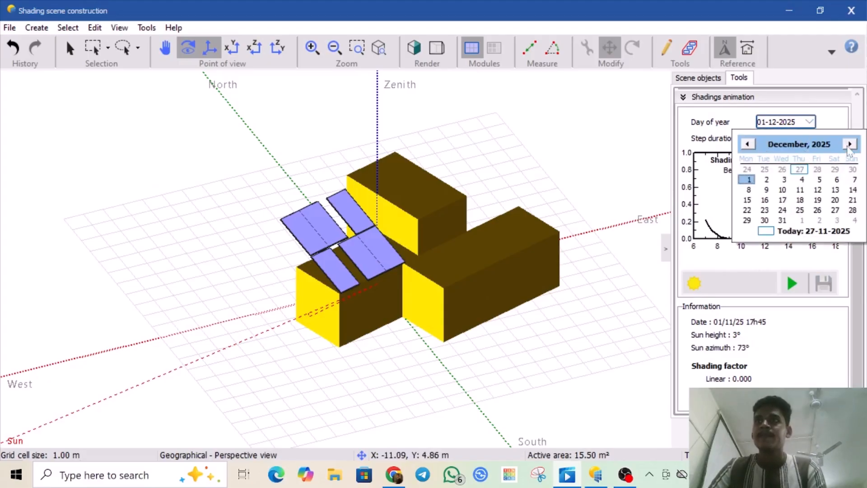
{"action": "left_click", "coordinate": [753, 213]}
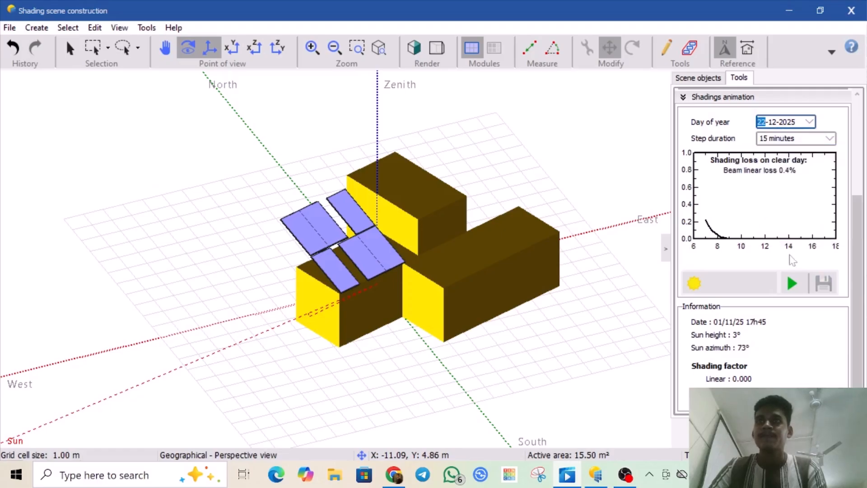
{"action": "left_click", "coordinate": [793, 281]}
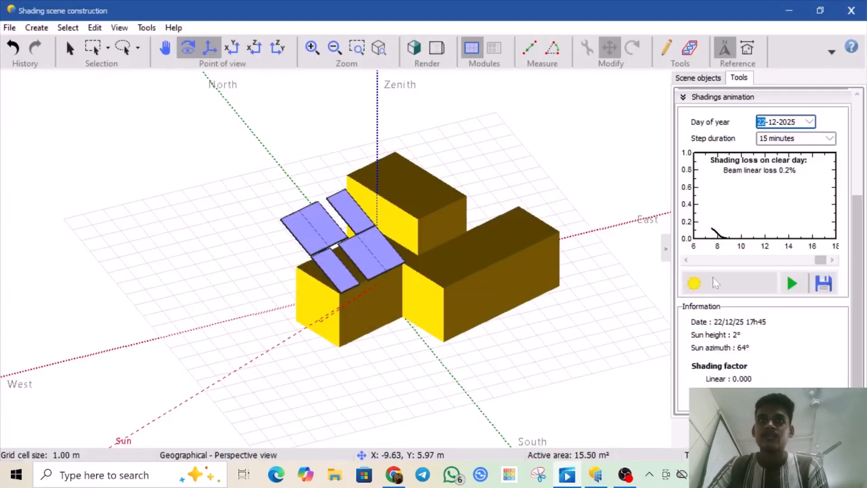
{"action": "left_click_drag", "start_coordinate": [821, 260], "coordinate": [720, 261]}
{"action": "left_click", "coordinate": [706, 262]}
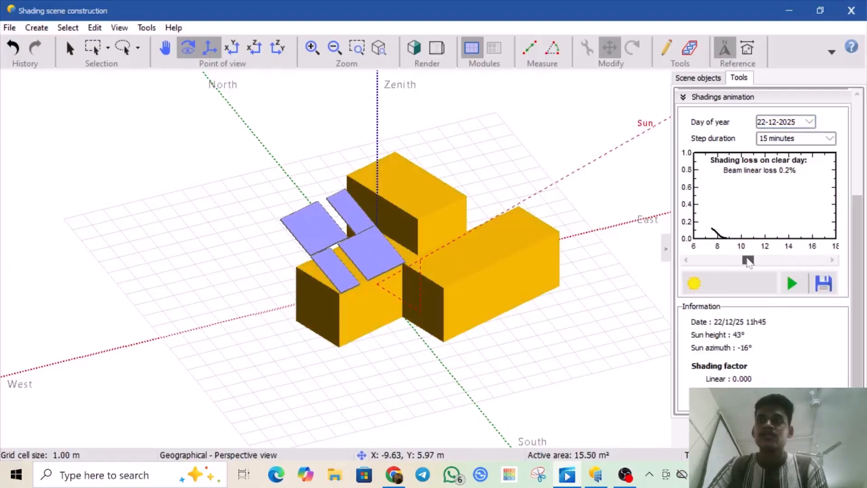
Step: Scrub the 22-12-2025 animation back to 07h30 and forward to 10h15 to examine the table shading
{"action": "left_click_drag", "start_coordinate": [700, 261], "coordinate": [682, 265]}
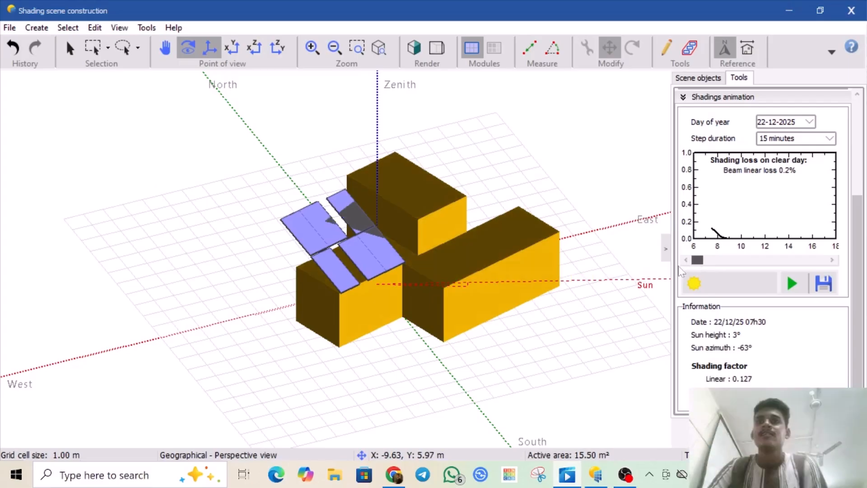
{"action": "left_click_drag", "start_coordinate": [697, 261], "coordinate": [732, 262]}
Step: Run the shadings animation for 01-01-2025 and scrub its timeline back to 07h30 to examine the morning shadows
{"action": "left_click", "coordinate": [809, 122]}
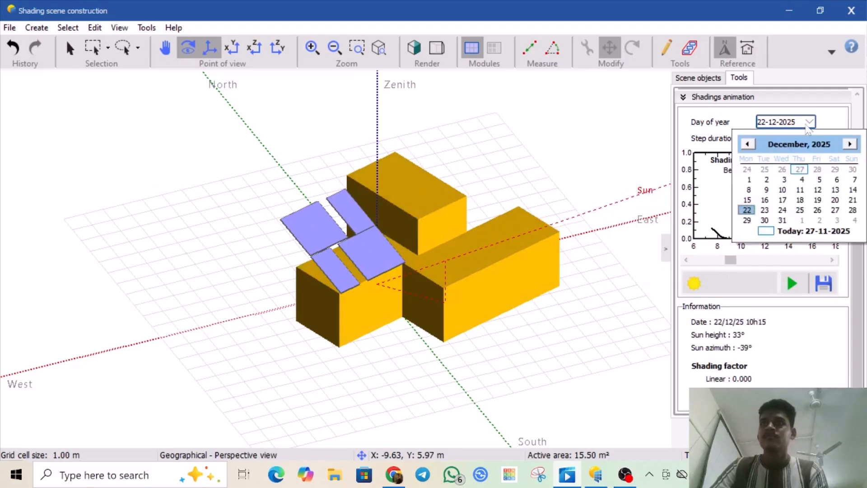
{"action": "left_click", "coordinate": [850, 144]}
{"action": "left_click", "coordinate": [850, 144]}
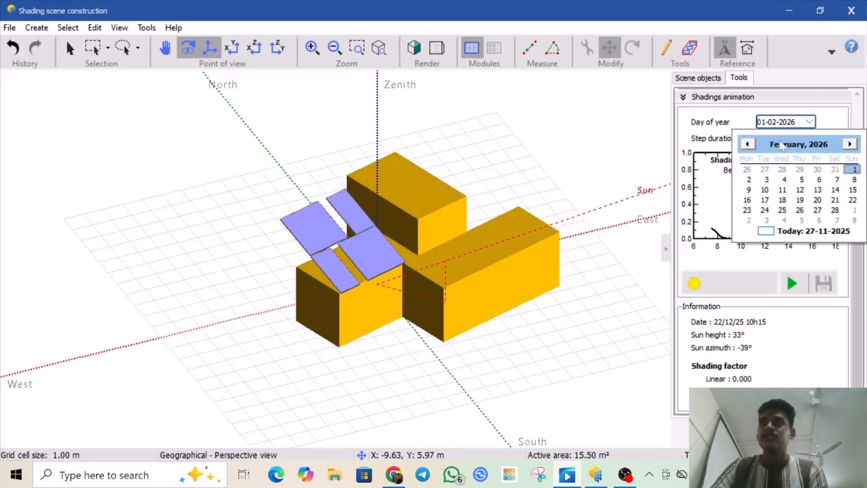
{"action": "double_click", "coordinate": [748, 145]}
{"action": "double_click", "coordinate": [748, 144]}
{"action": "left_click", "coordinate": [749, 144]}
{"action": "double_click", "coordinate": [748, 145]}
{"action": "left_click", "coordinate": [748, 144]}
{"action": "left_click", "coordinate": [749, 144]}
{"action": "left_click", "coordinate": [748, 145]}
{"action": "left_click", "coordinate": [748, 145]}
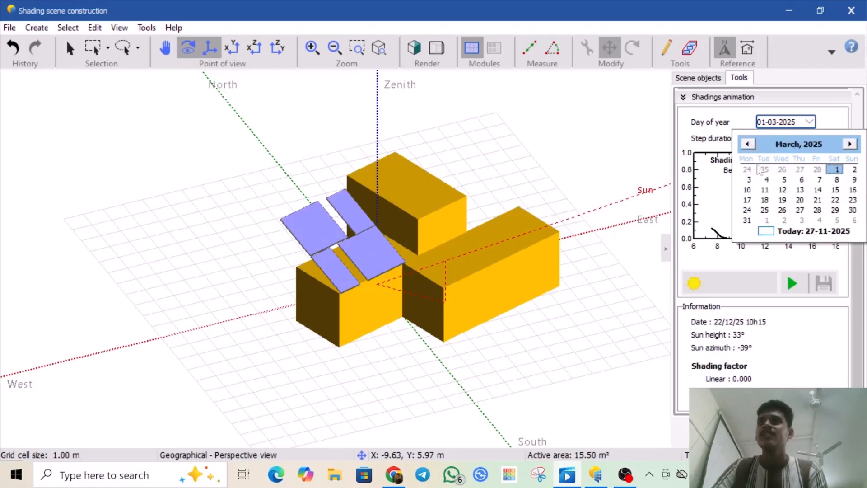
{"action": "left_click", "coordinate": [748, 144]}
{"action": "left_click", "coordinate": [749, 144]}
{"action": "left_click", "coordinate": [748, 144]}
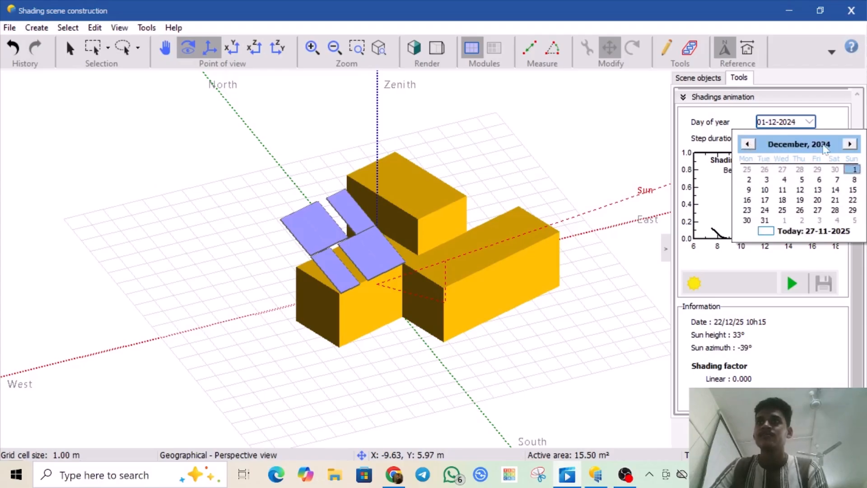
{"action": "left_click", "coordinate": [848, 145]}
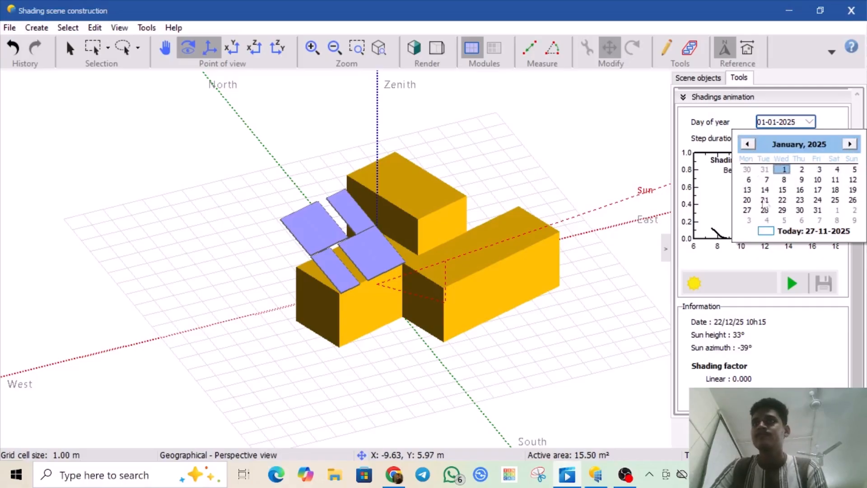
{"action": "left_click", "coordinate": [775, 262]}
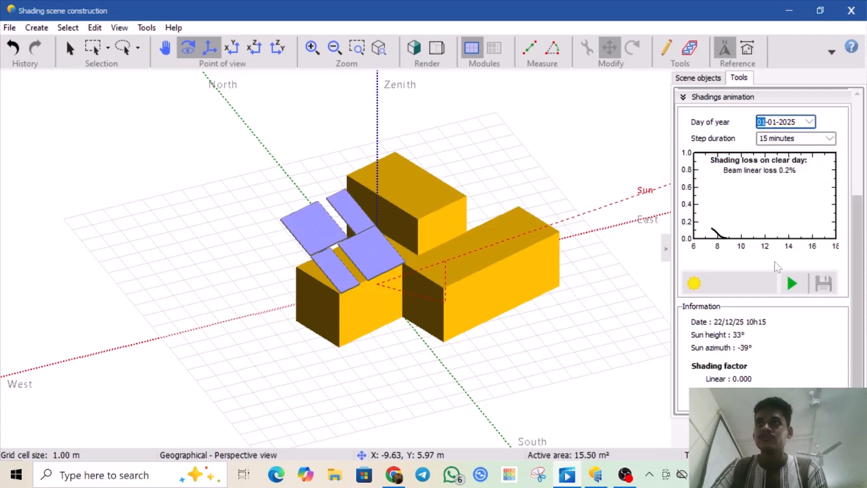
{"action": "left_click", "coordinate": [788, 122]}
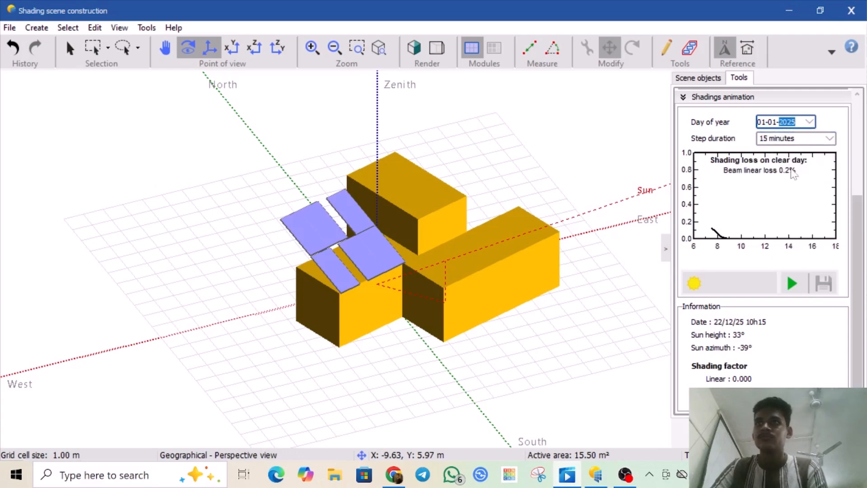
{"action": "left_click", "coordinate": [785, 282]}
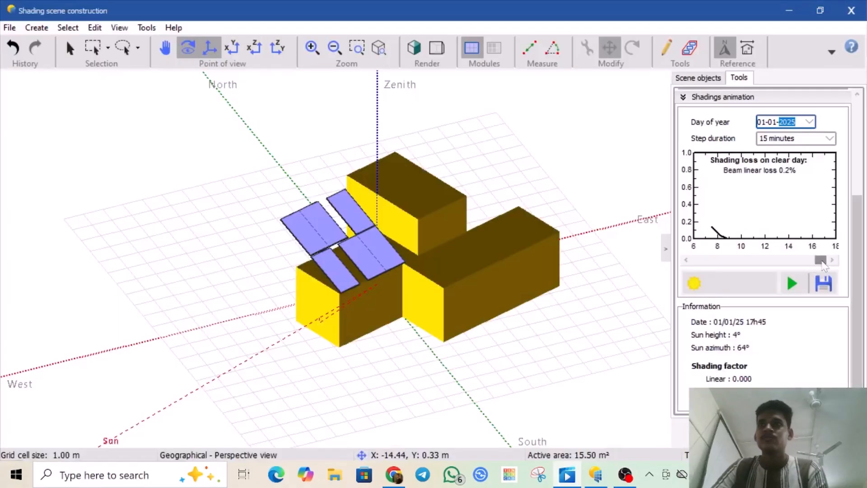
{"action": "left_click_drag", "start_coordinate": [821, 261], "coordinate": [696, 260]}
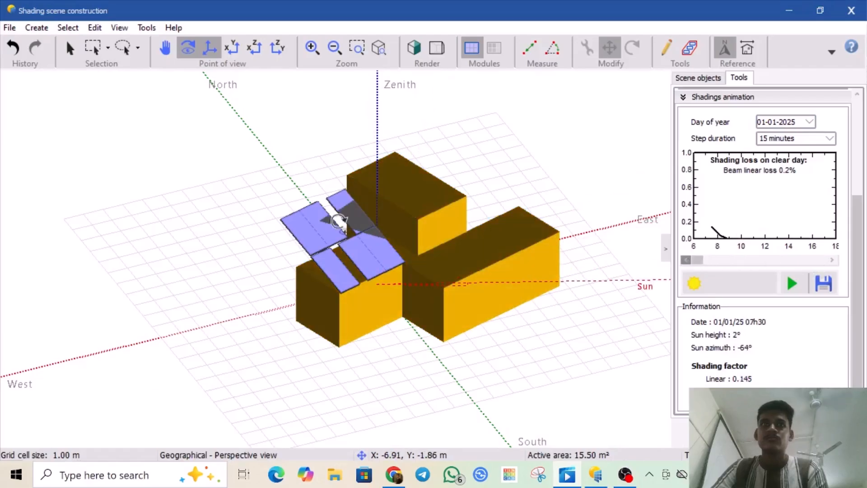
Step: Run the shadings animation for 18-03-2025 and scrub its timeline back to 07h00 and forward to 18h30
{"action": "left_click", "coordinate": [810, 122]}
{"action": "left_click", "coordinate": [850, 144]}
{"action": "left_click", "coordinate": [850, 144]}
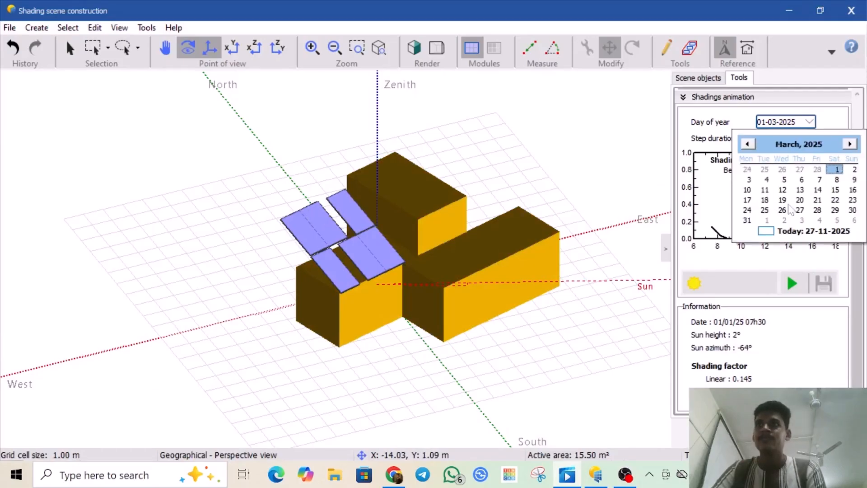
{"action": "left_click", "coordinate": [765, 200]}
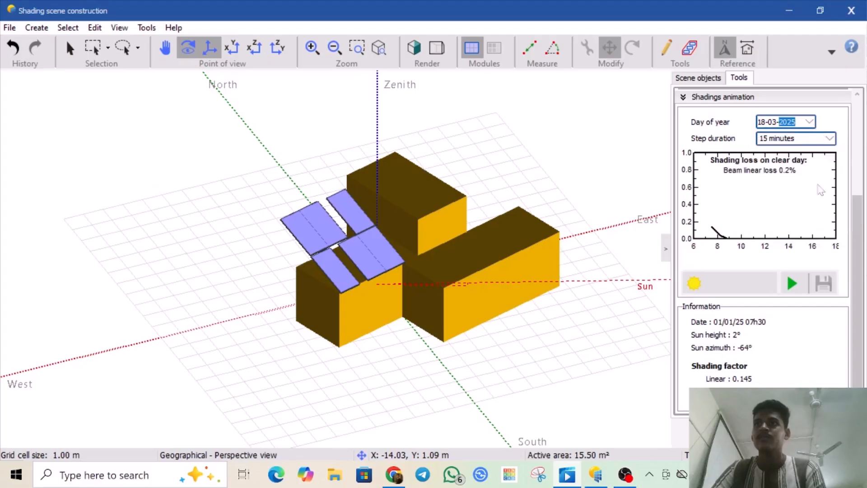
{"action": "left_click", "coordinate": [802, 293]}
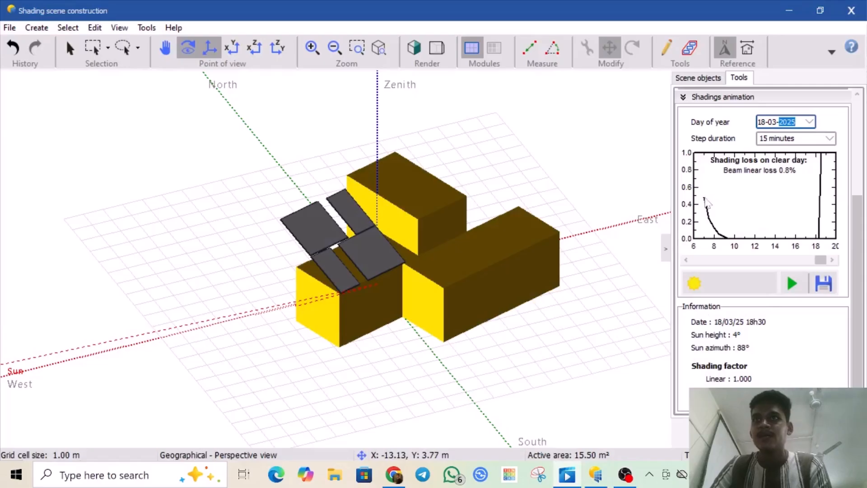
{"action": "left_click_drag", "start_coordinate": [820, 261], "coordinate": [696, 263]}
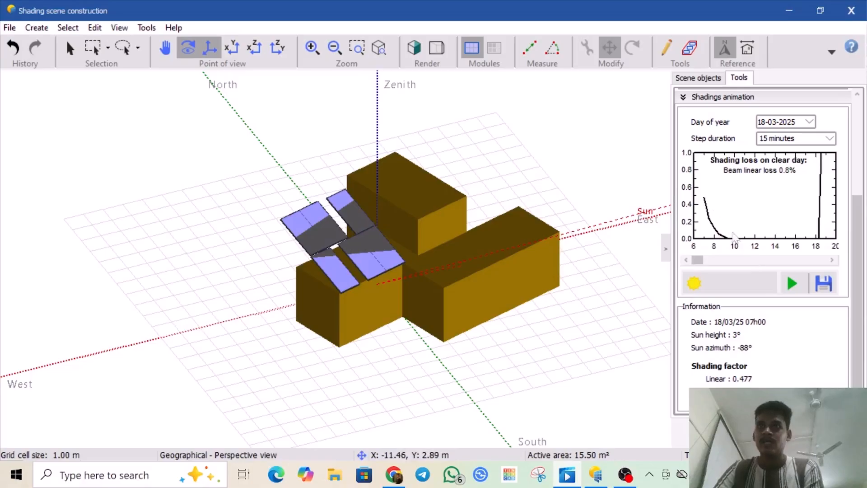
{"action": "left_click_drag", "start_coordinate": [705, 260], "coordinate": [832, 269]}
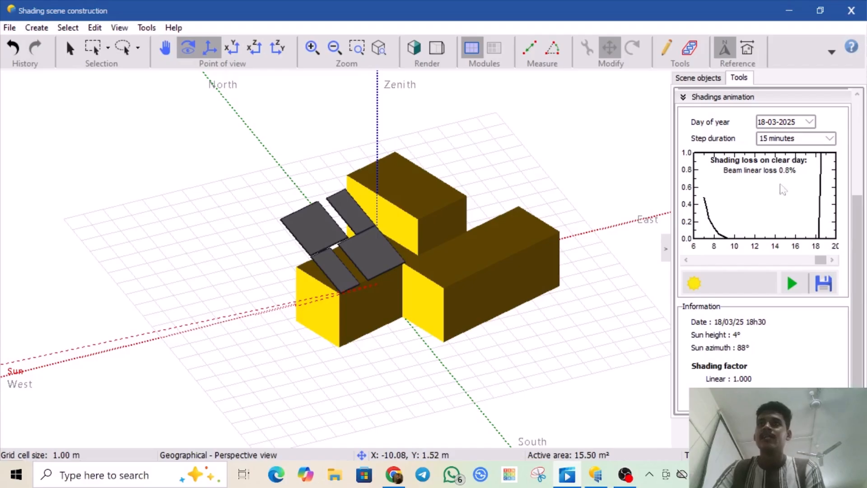
Step: Run the shadings animation for 18-06-2025 and scrub its timeline back to 06h15 and forward to 19h00
{"action": "left_click", "coordinate": [811, 122]}
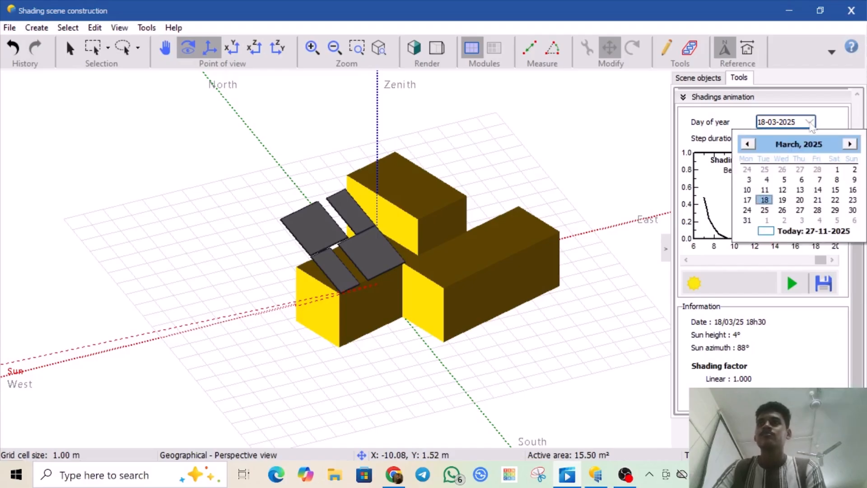
{"action": "left_click", "coordinate": [850, 143]}
{"action": "left_click", "coordinate": [850, 144]}
{"action": "left_click", "coordinate": [849, 144]}
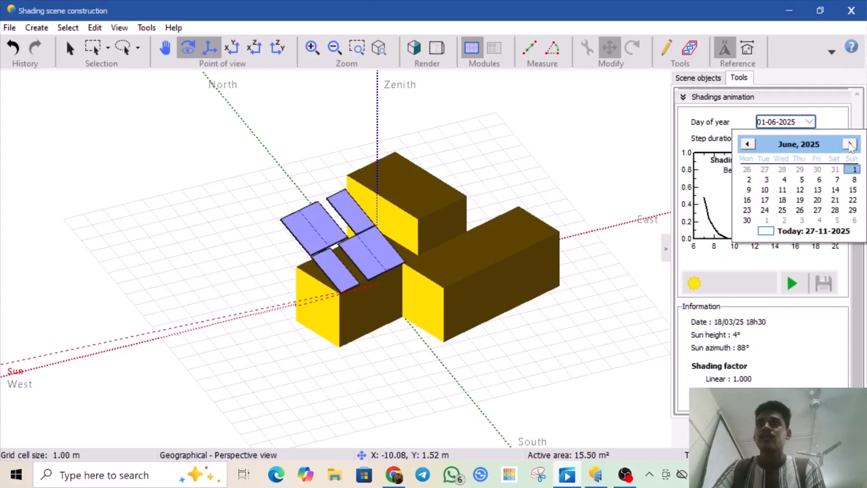
{"action": "left_click", "coordinate": [789, 201]}
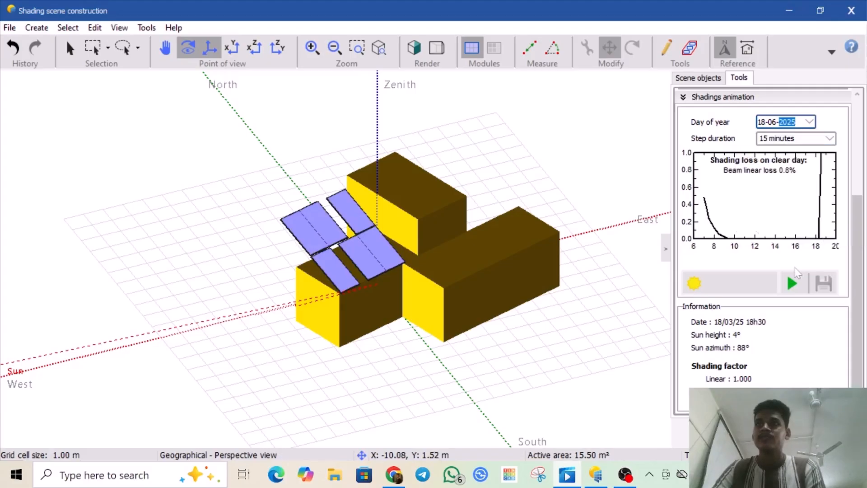
{"action": "left_click", "coordinate": [792, 283]}
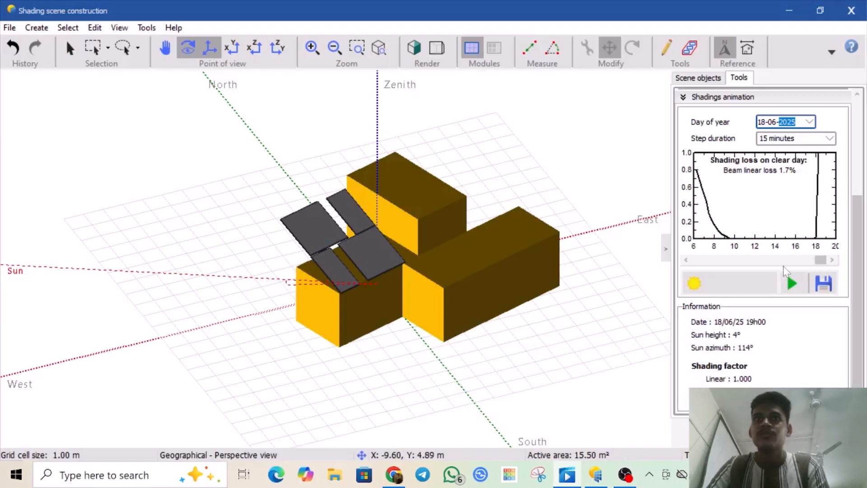
{"action": "left_click_drag", "start_coordinate": [820, 261], "coordinate": [696, 263]}
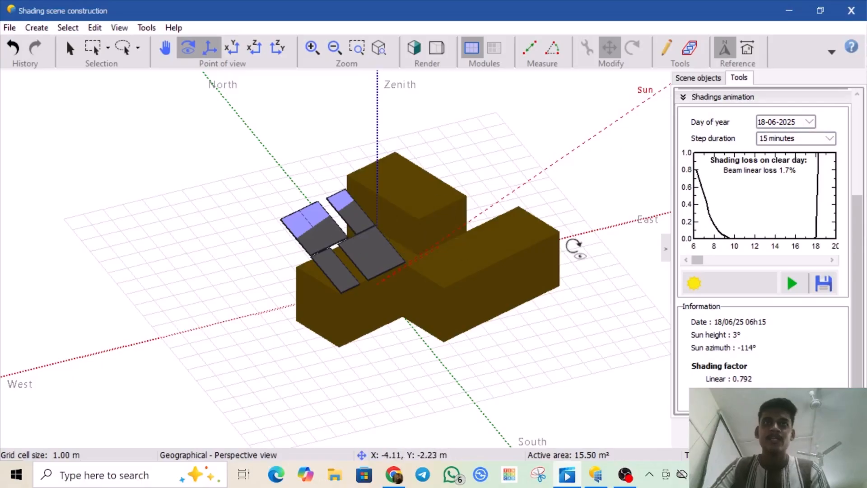
{"action": "left_click_drag", "start_coordinate": [698, 260], "coordinate": [821, 261]}
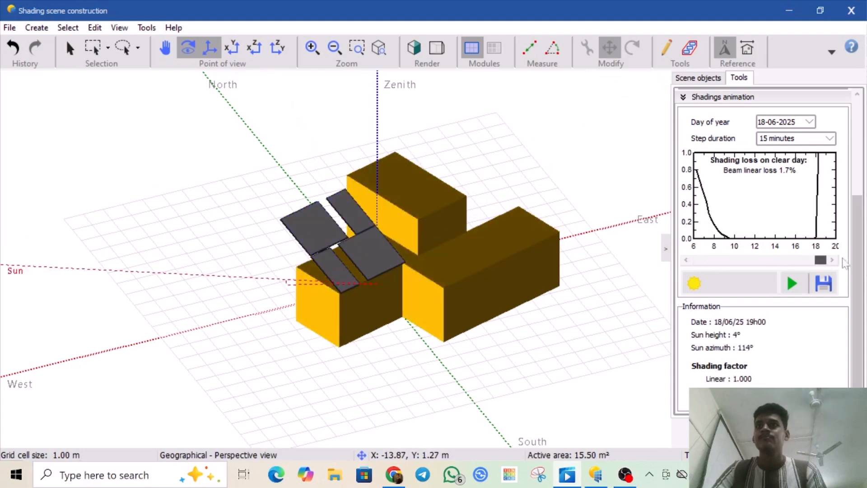
Step: Run the shadings animation for 22-11-2025 and inspect the tables and buildings from a lower, more southerly viewpoint
{"action": "left_click", "coordinate": [810, 122]}
{"action": "left_click", "coordinate": [851, 144]}
{"action": "left_click", "coordinate": [851, 145]}
{"action": "left_click", "coordinate": [851, 144]}
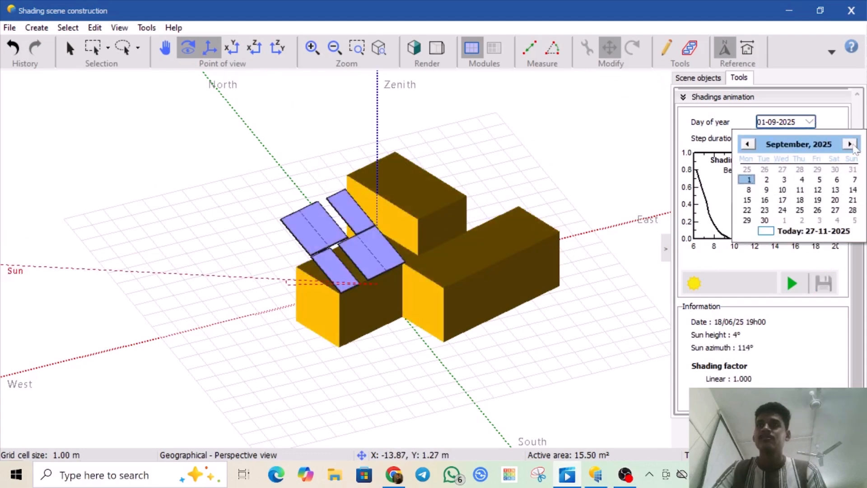
{"action": "left_click", "coordinate": [752, 144]}
{"action": "left_click", "coordinate": [851, 144]}
{"action": "left_click", "coordinate": [851, 145]}
{"action": "left_click", "coordinate": [851, 145]}
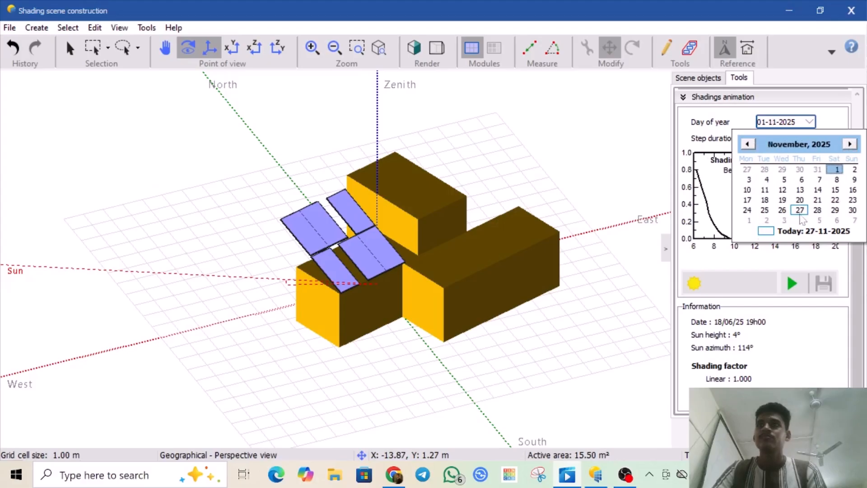
{"action": "left_click", "coordinate": [834, 200]}
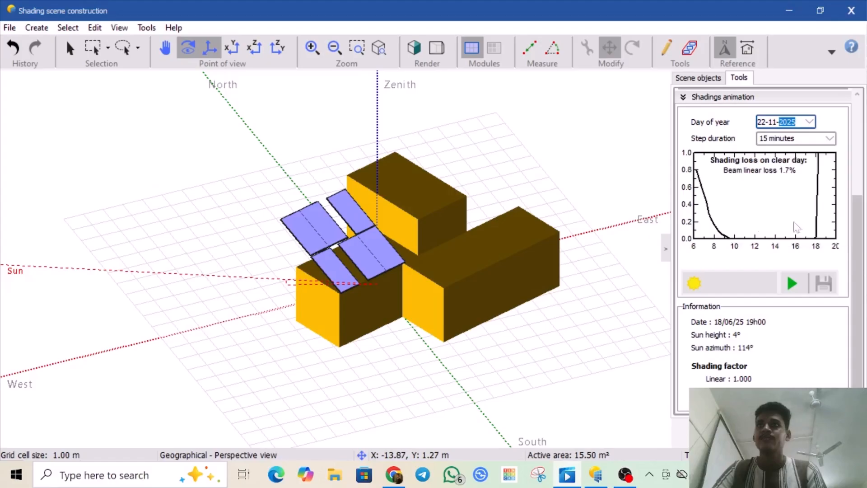
{"action": "left_click", "coordinate": [795, 284]}
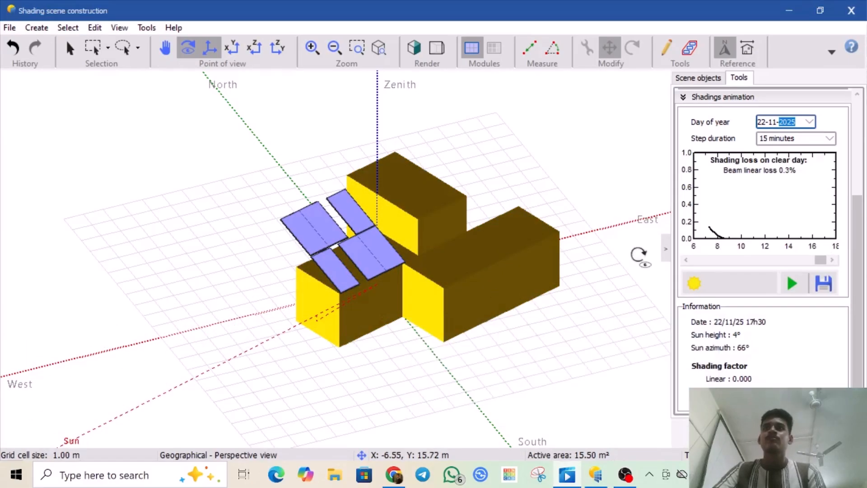
{"action": "left_click_drag", "start_coordinate": [493, 189], "coordinate": [492, 257]}
{"action": "left_click_drag", "start_coordinate": [340, 316], "coordinate": [501, 267]}
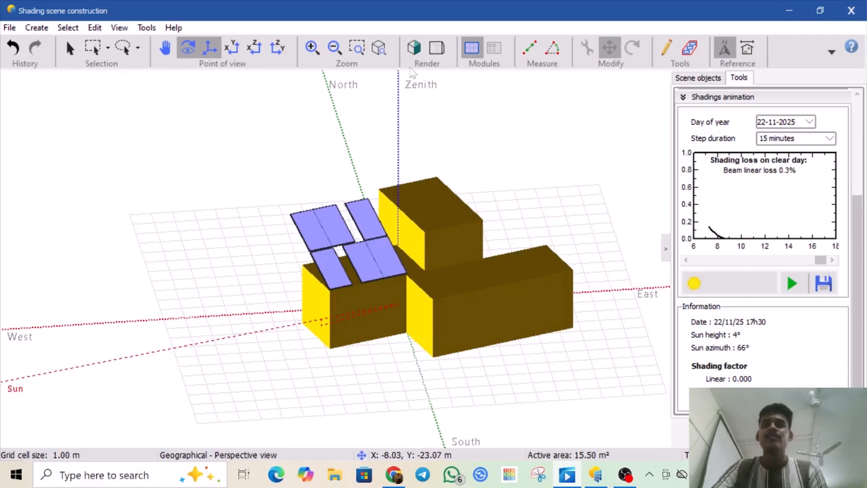
{"action": "left_click", "coordinate": [36, 28]}
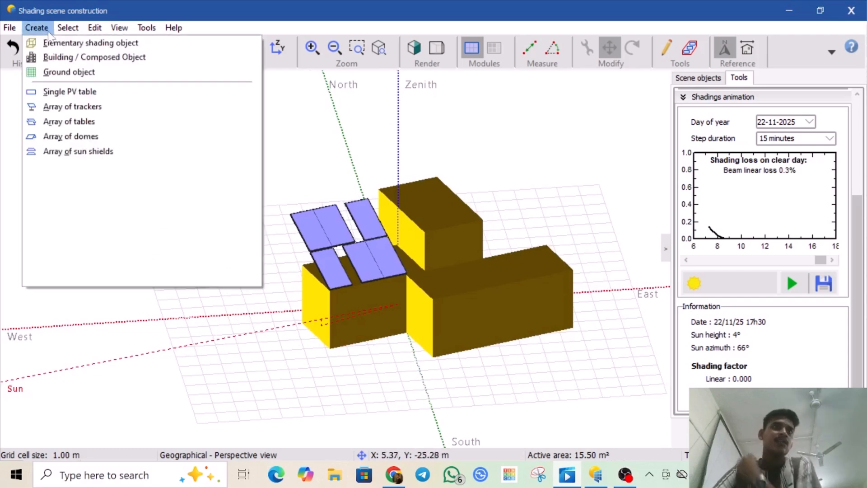
{"action": "left_click", "coordinate": [79, 58]}
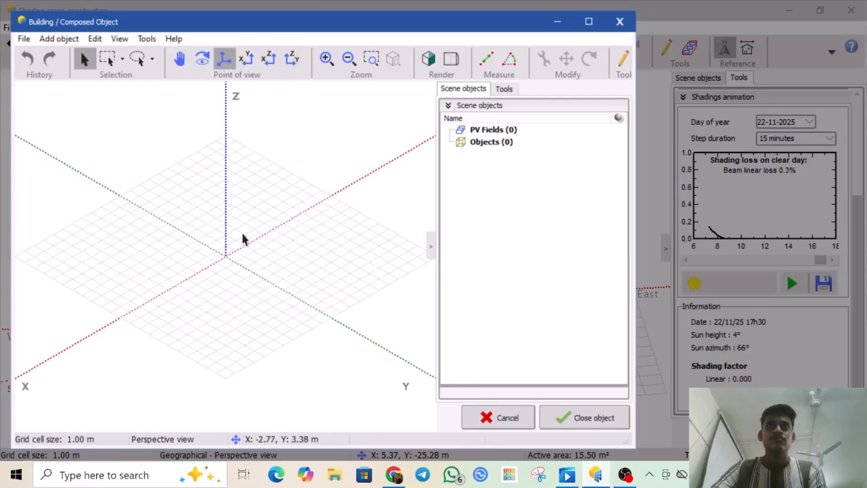
{"action": "left_click", "coordinate": [516, 419]}
Step: Create an elementary shading object with the Tree shape at its default dimensions and insert it in the scene
{"action": "left_click", "coordinate": [49, 28]}
{"action": "left_click", "coordinate": [42, 38]}
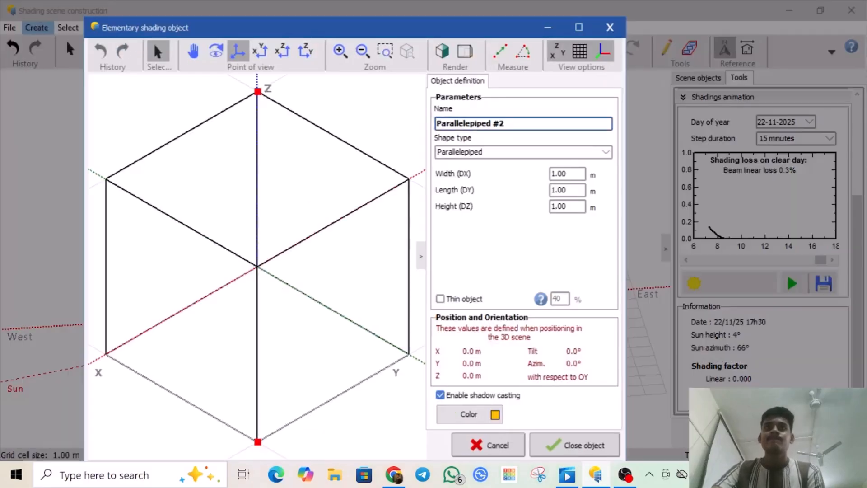
{"action": "left_click", "coordinate": [518, 151]}
{"action": "scroll", "coordinate": [465, 281], "scroll_direction": "down", "scroll_amount": 2}
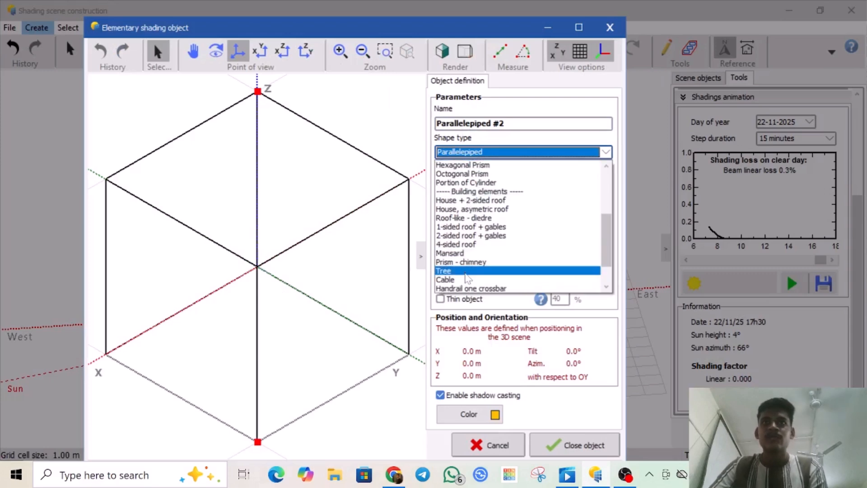
{"action": "left_click", "coordinate": [450, 272]}
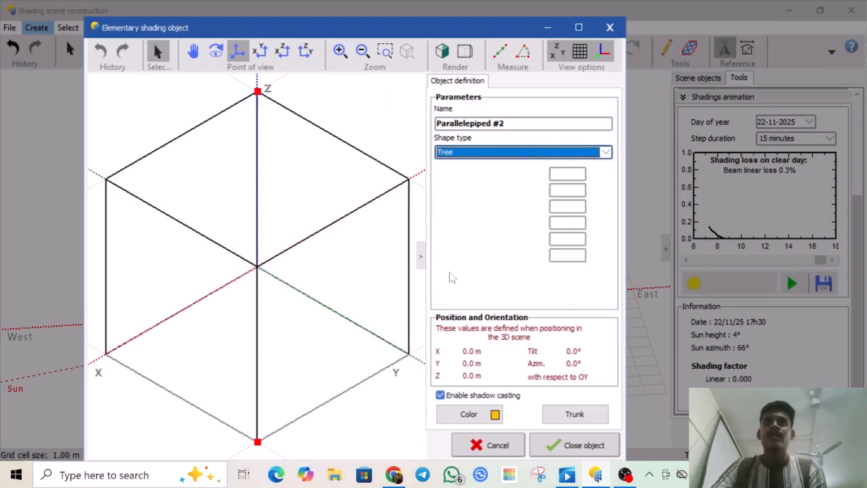
{"action": "left_click", "coordinate": [608, 447]}
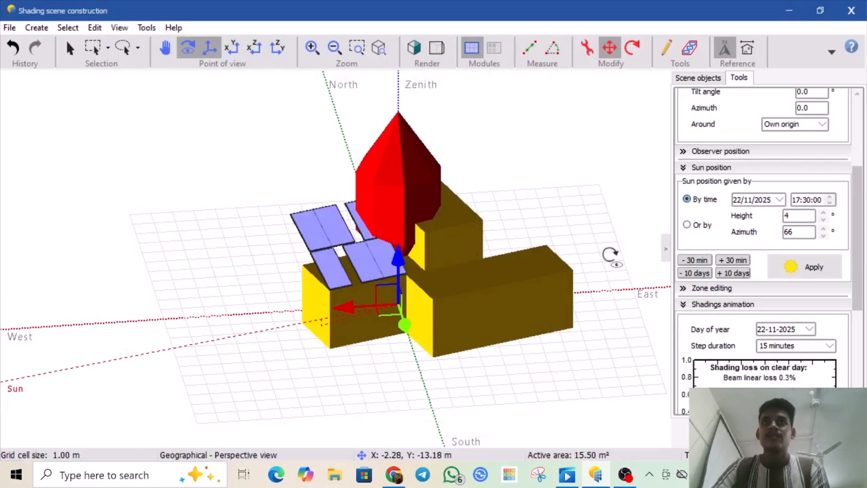
Step: Move the tree to the south side of the long eastern building, at about X -6.3 m and Y 5.6 m
{"action": "left_click_drag", "start_coordinate": [587, 223], "coordinate": [555, 299]}
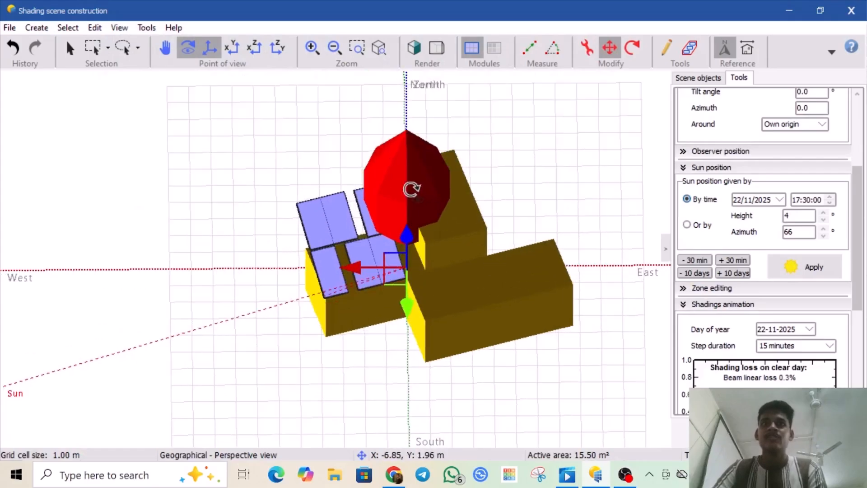
{"action": "left_click_drag", "start_coordinate": [414, 192], "coordinate": [447, 194]}
{"action": "left_click_drag", "start_coordinate": [384, 266], "coordinate": [540, 335]}
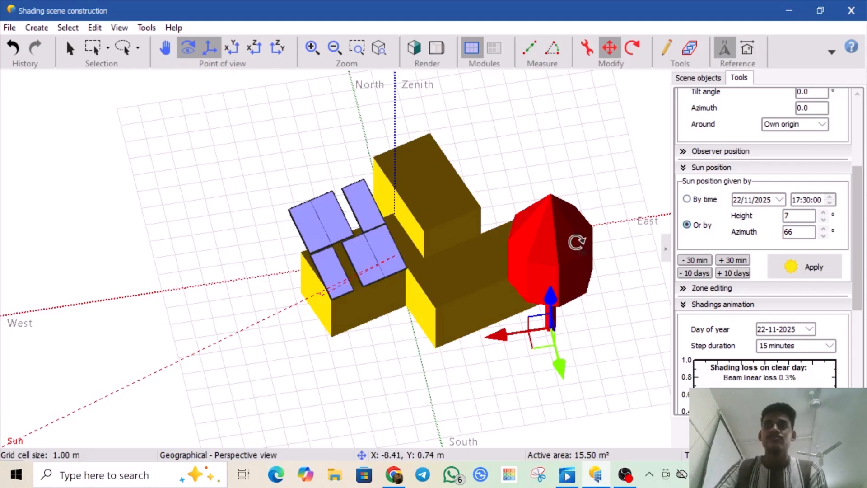
Step: Open the tree's object definition to review its shape parameters and position, and close it without changes
{"action": "double_click", "coordinate": [577, 242]}
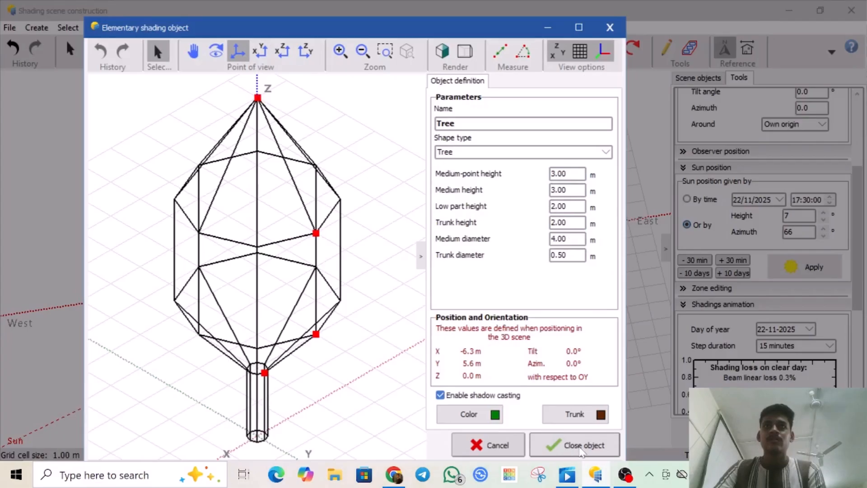
{"action": "left_click", "coordinate": [580, 446]}
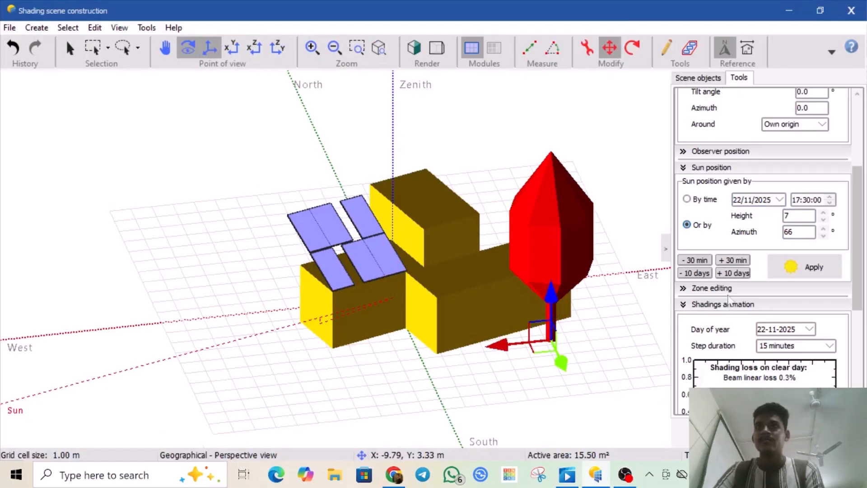
Step: Run the shadings animation for 22-11-2025 with the tree in place and scrub its timeline back to 07h15 and forward to 16h45
{"action": "left_click", "coordinate": [724, 170]}
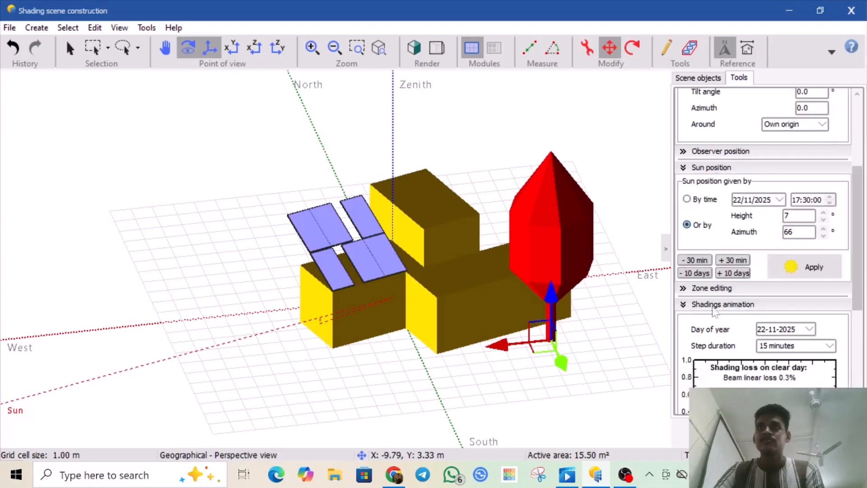
{"action": "left_click", "coordinate": [696, 168]}
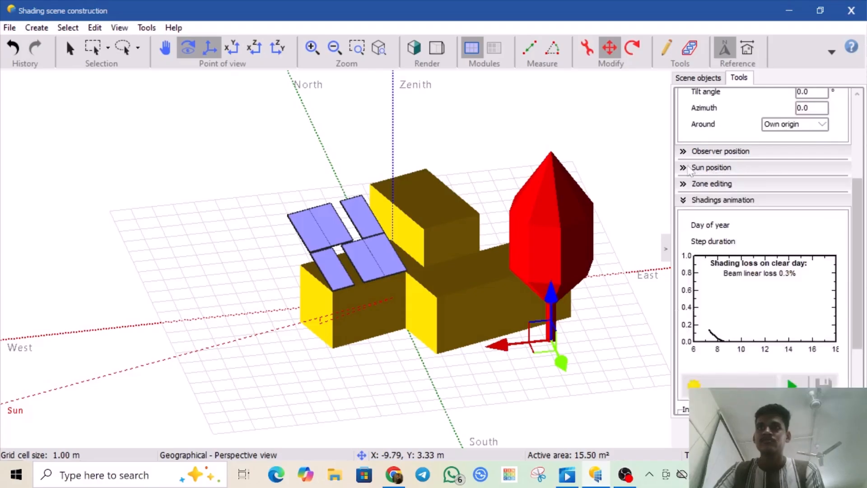
{"action": "scroll", "coordinate": [706, 188], "scroll_direction": "up", "scroll_amount": 8}
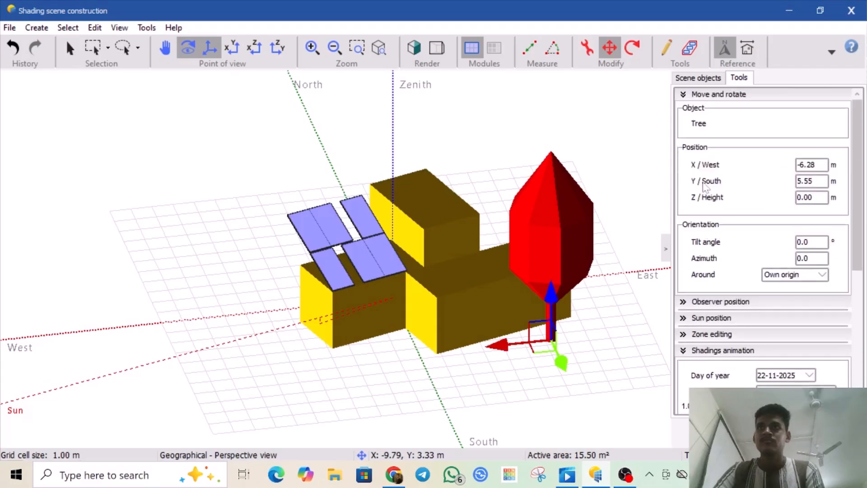
{"action": "left_click", "coordinate": [683, 95]}
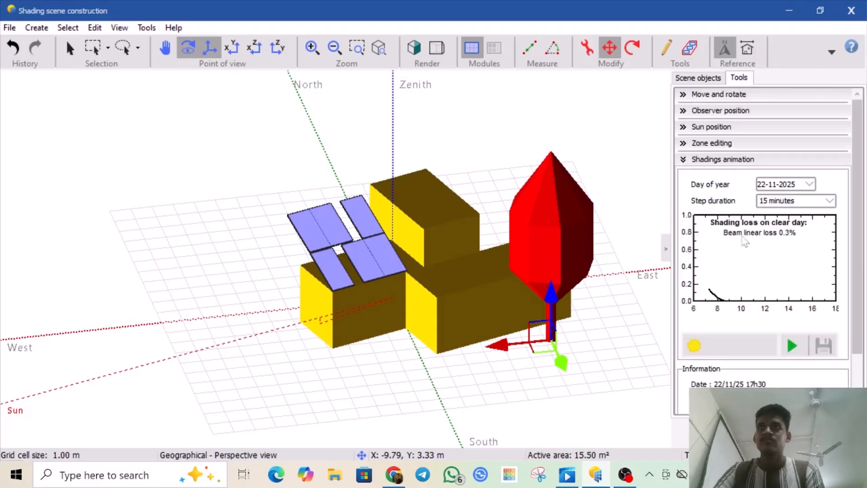
{"action": "left_click", "coordinate": [792, 347]}
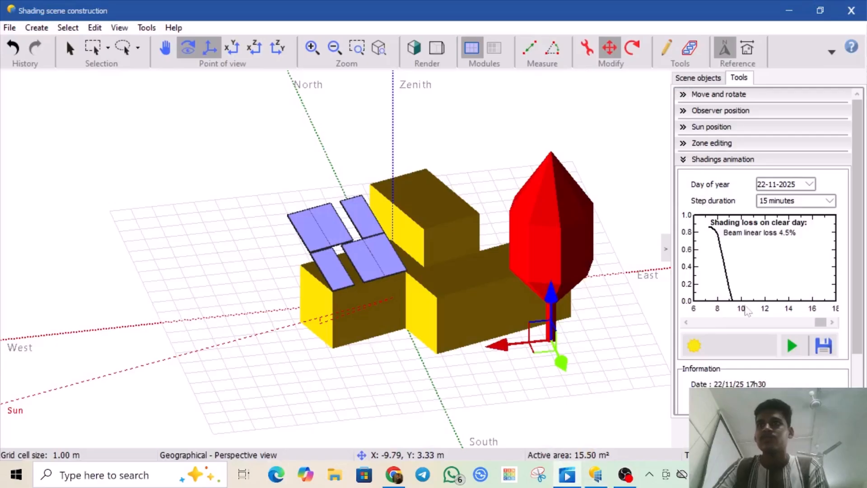
{"action": "left_click_drag", "start_coordinate": [820, 322], "coordinate": [694, 329]}
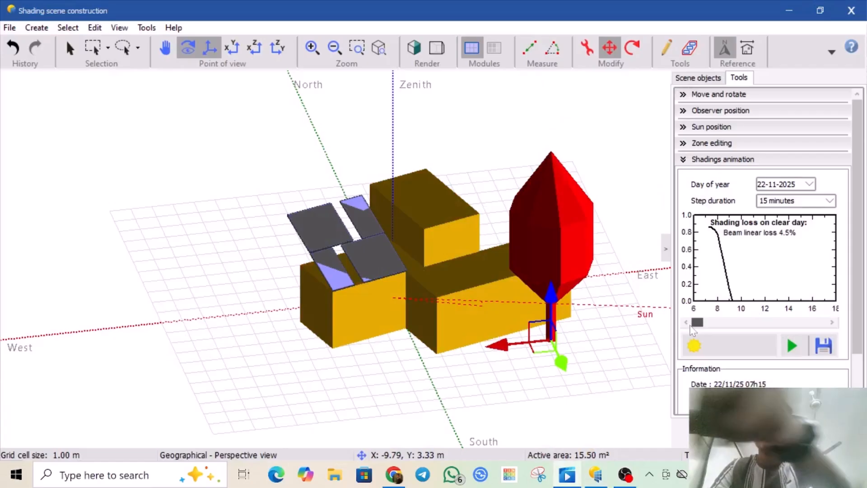
{"action": "left_click_drag", "start_coordinate": [694, 329], "coordinate": [815, 329]}
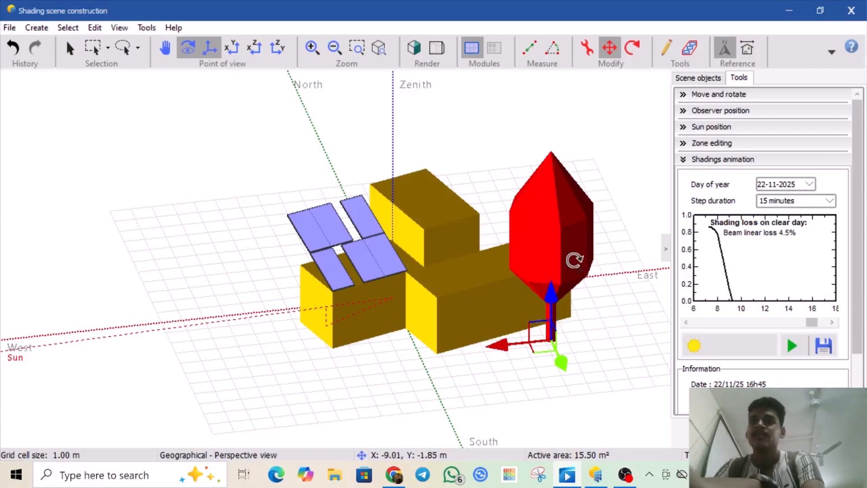
Step: Delete the tree from the 3D scene and update the orientation parameters in the Near Shadings definition to match the scene
{"action": "key", "text": "Delete"}
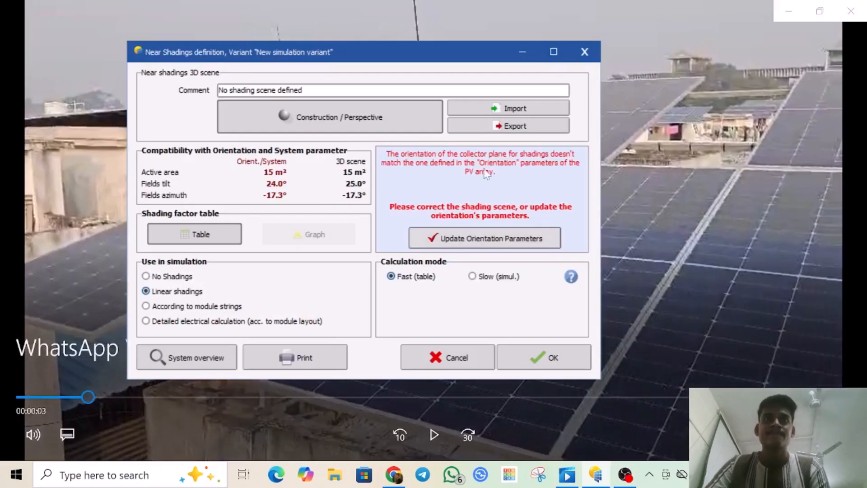
{"action": "left_click", "coordinate": [488, 237]}
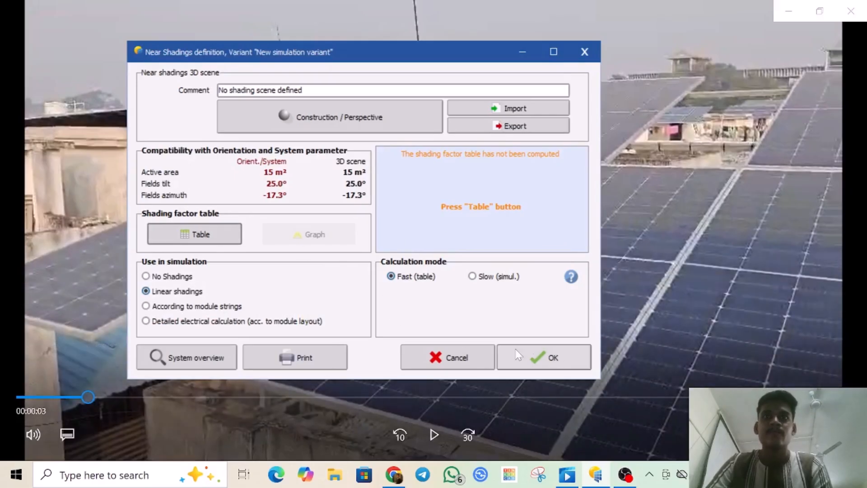
Step: Minimize the video player, compute the linear shading factor table, and accept the Near Shadings definition
{"action": "left_click", "coordinate": [788, 12]}
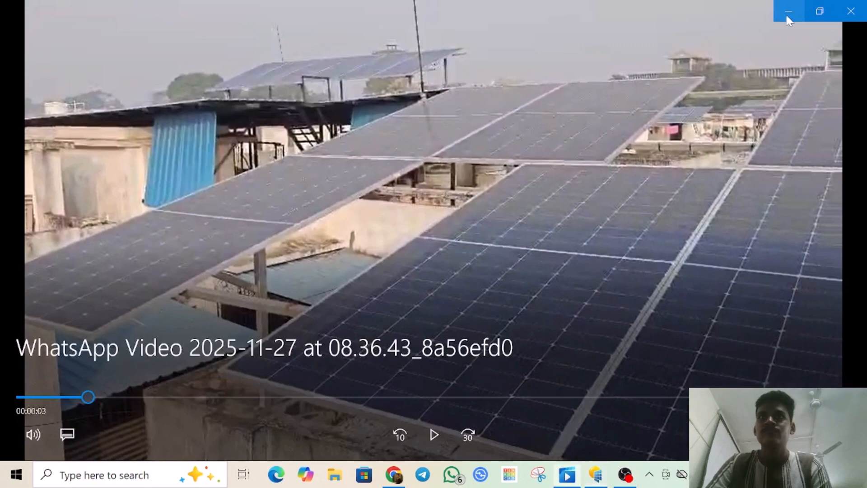
{"action": "left_click", "coordinate": [785, 12]}
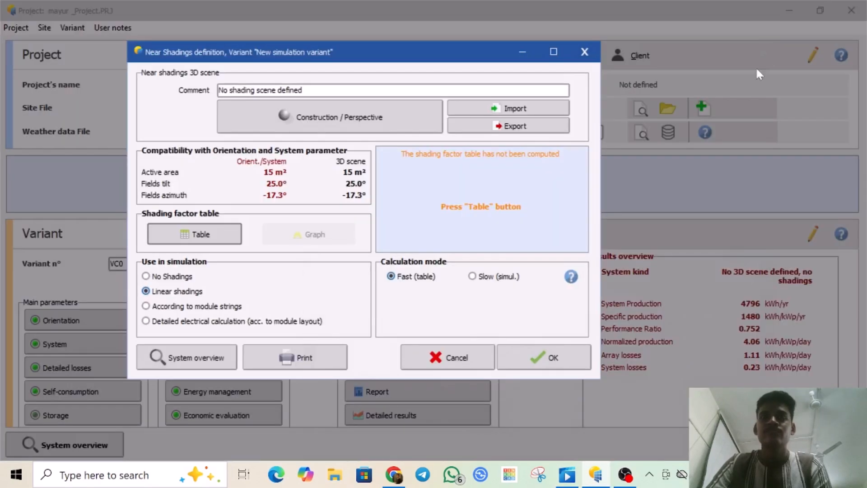
{"action": "left_click", "coordinate": [223, 232]}
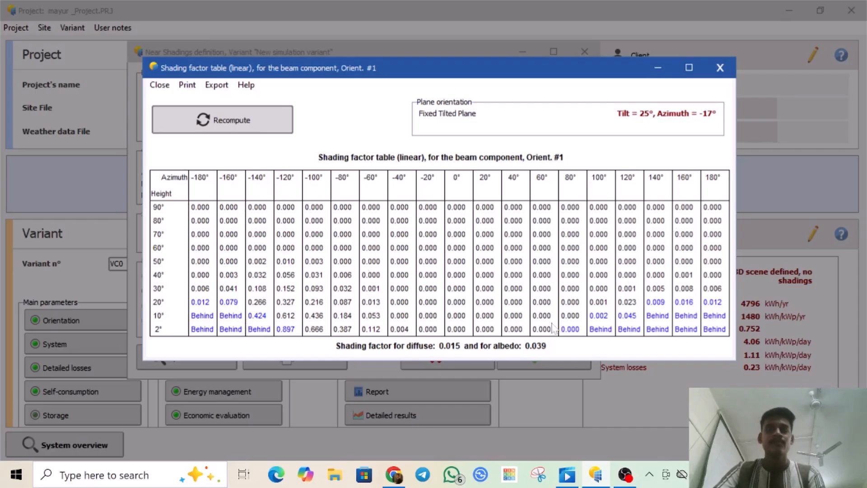
{"action": "left_click", "coordinate": [717, 68]}
{"action": "left_click", "coordinate": [555, 352]}
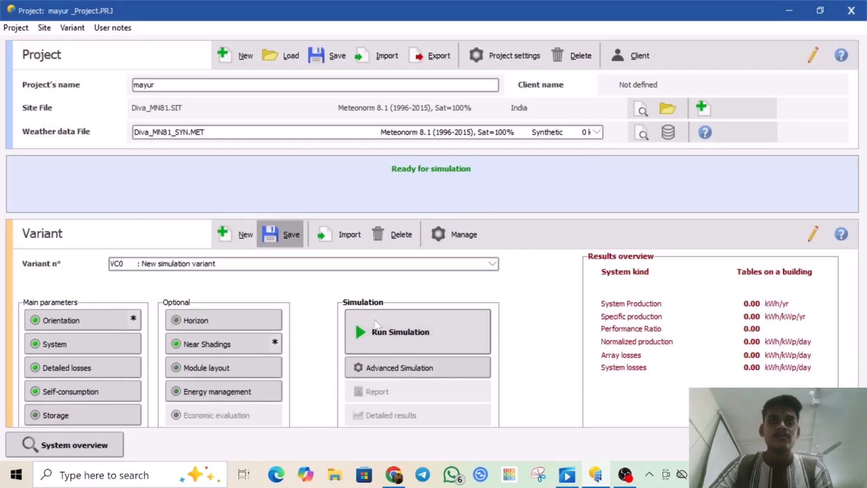
Step: Run the simulation of variant VC0 with the near shadings included and generate its report
{"action": "left_click", "coordinate": [408, 336]}
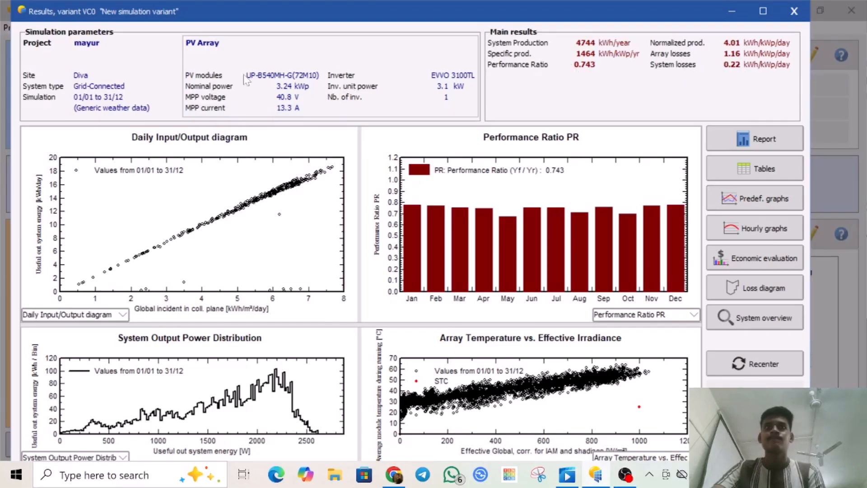
{"action": "left_click", "coordinate": [781, 146]}
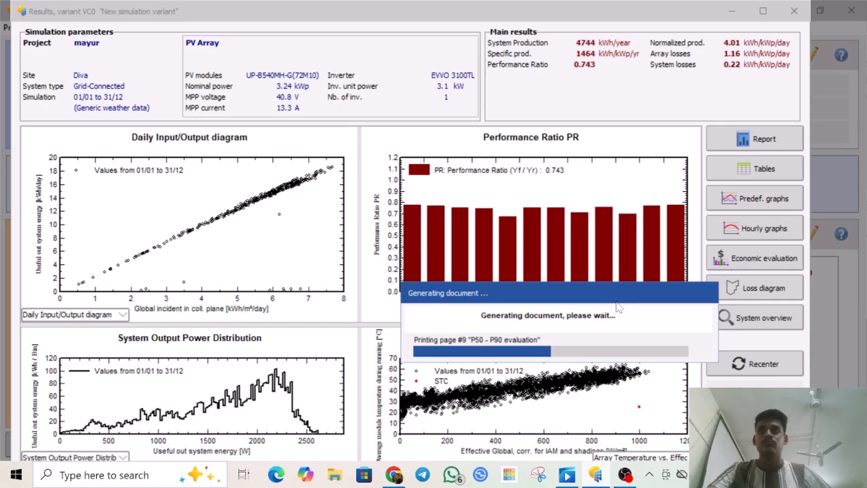
{"action": "left_click_drag", "start_coordinate": [624, 295], "coordinate": [620, 250]}
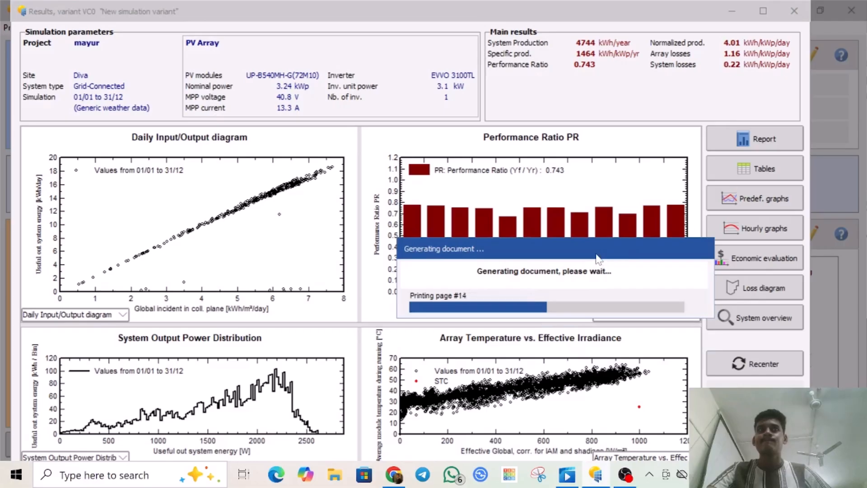
{"action": "left_click_drag", "start_coordinate": [598, 259], "coordinate": [548, 227]}
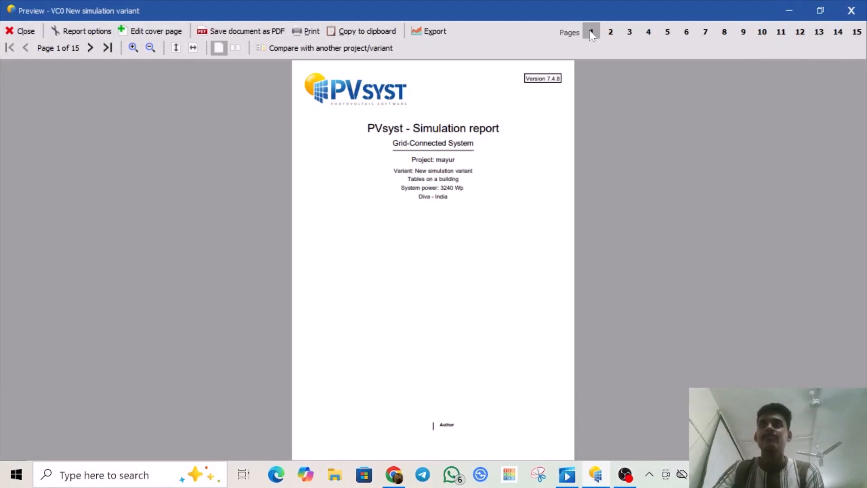
Step: Page through the simulation report from page 2 to page 5, examining the general parameters and the near shadings perspective
{"action": "left_click", "coordinate": [612, 32]}
{"action": "left_click", "coordinate": [630, 32]}
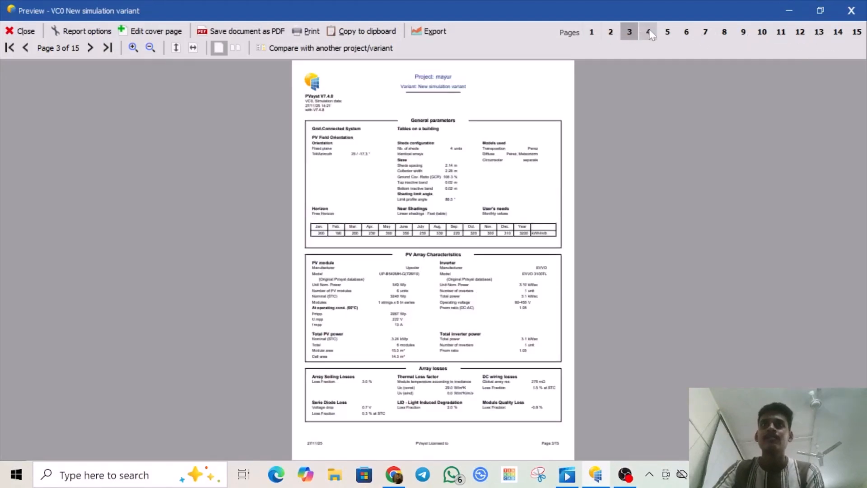
{"action": "left_click", "coordinate": [649, 31]}
{"action": "left_click", "coordinate": [668, 32]}
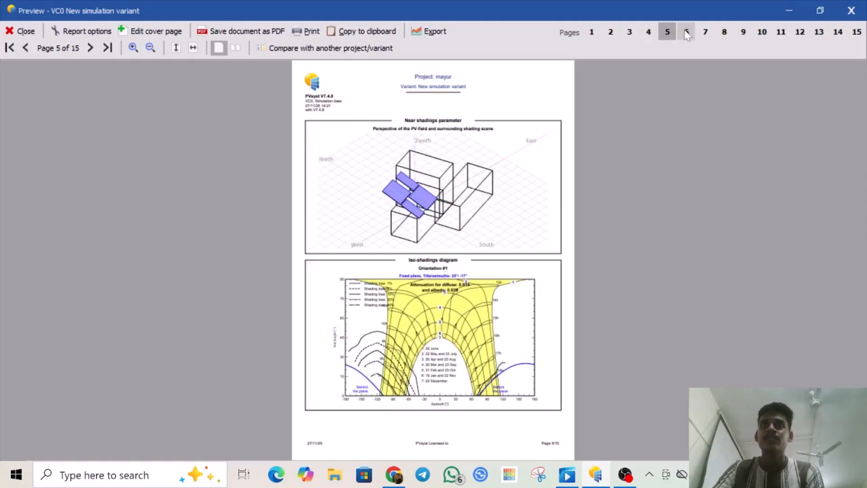